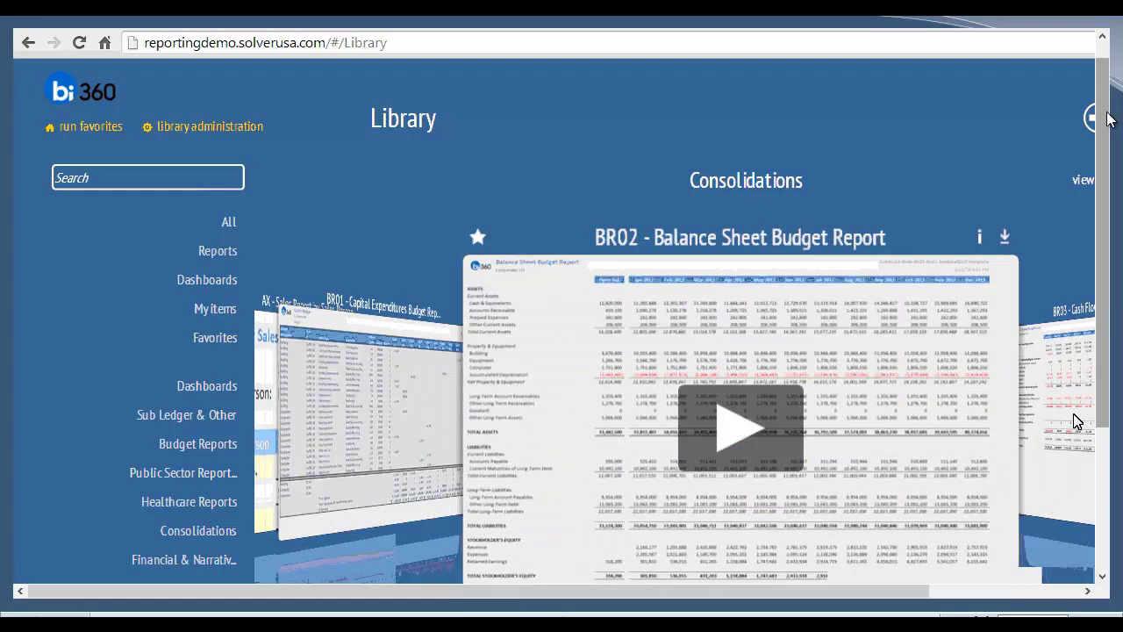
Narrow the report library to the Consolidations category and open the CR01 - Consolidating Net Income report.
click(1069, 425)
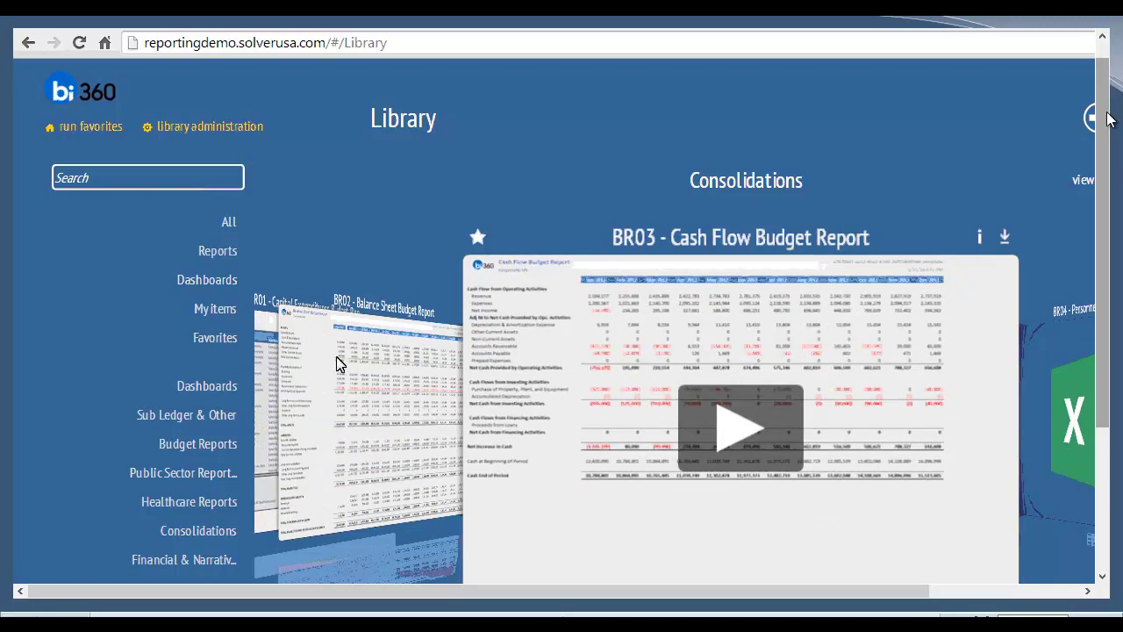
click(218, 308)
click(198, 530)
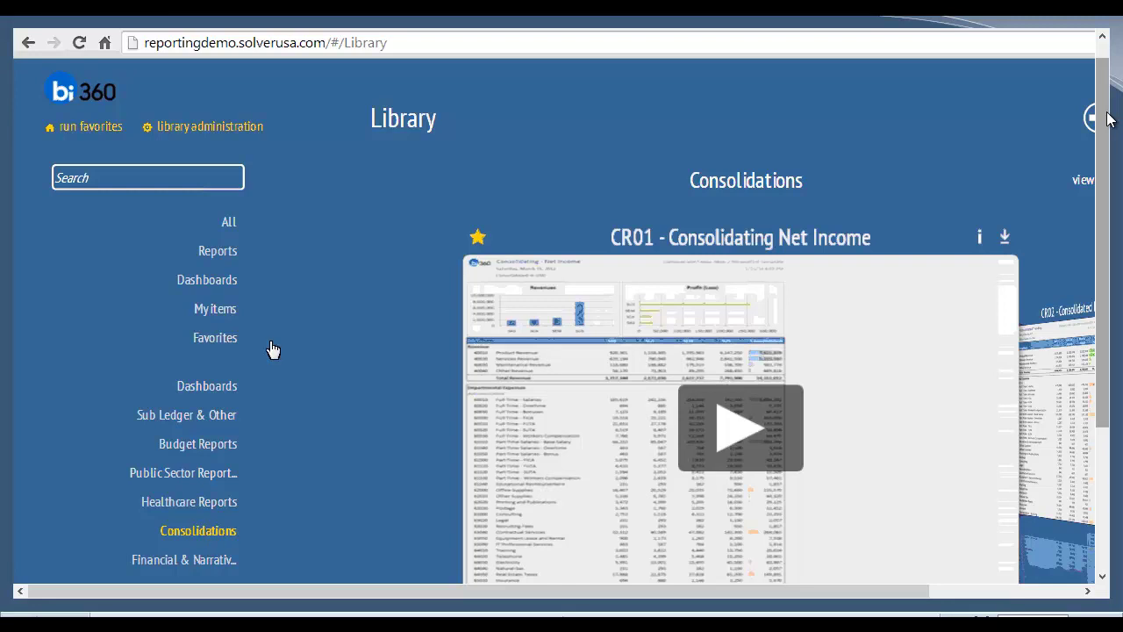
click(1077, 428)
scroll(757, 291, up, 1)
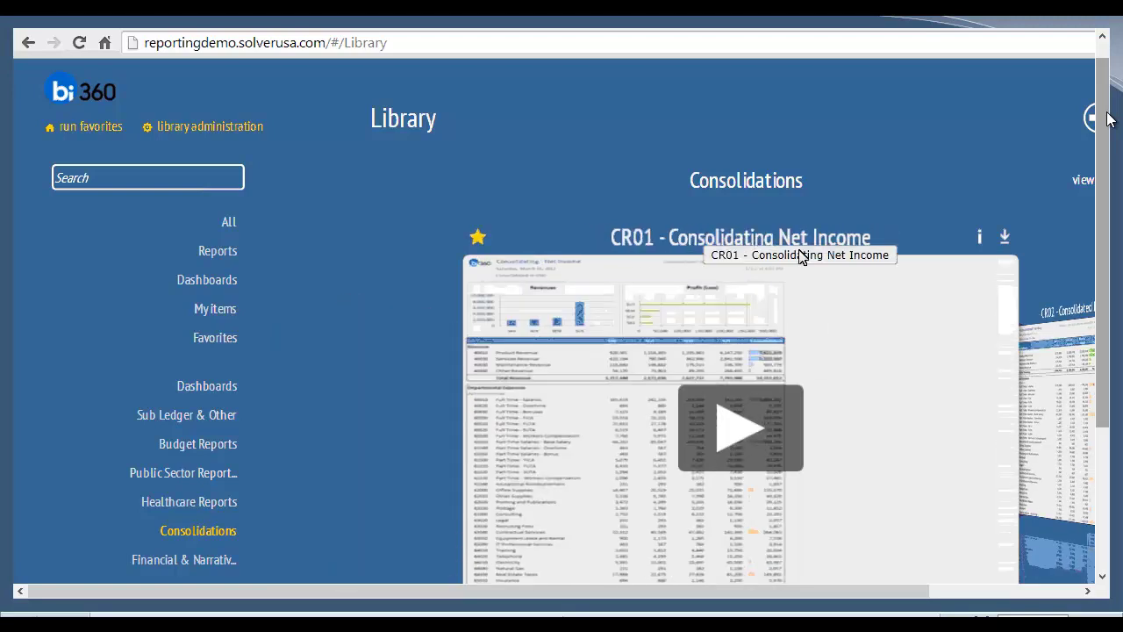
click(736, 434)
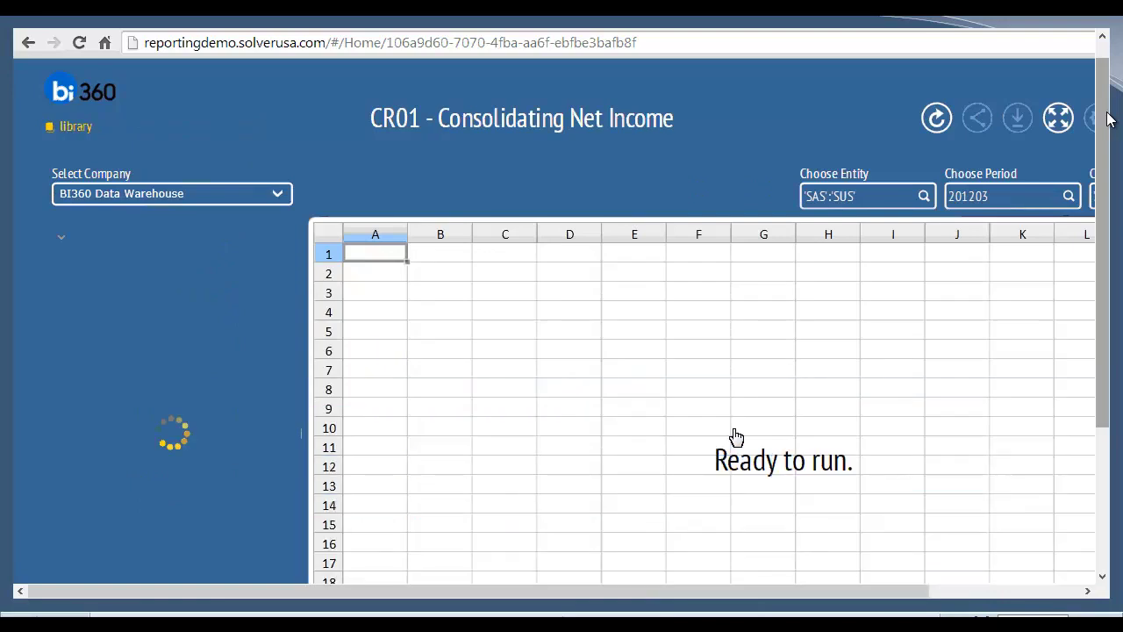
Run the Consolidating Net Income report, expand it to full view, and examine its charts, revenue rows and departmental expenses.
click(936, 119)
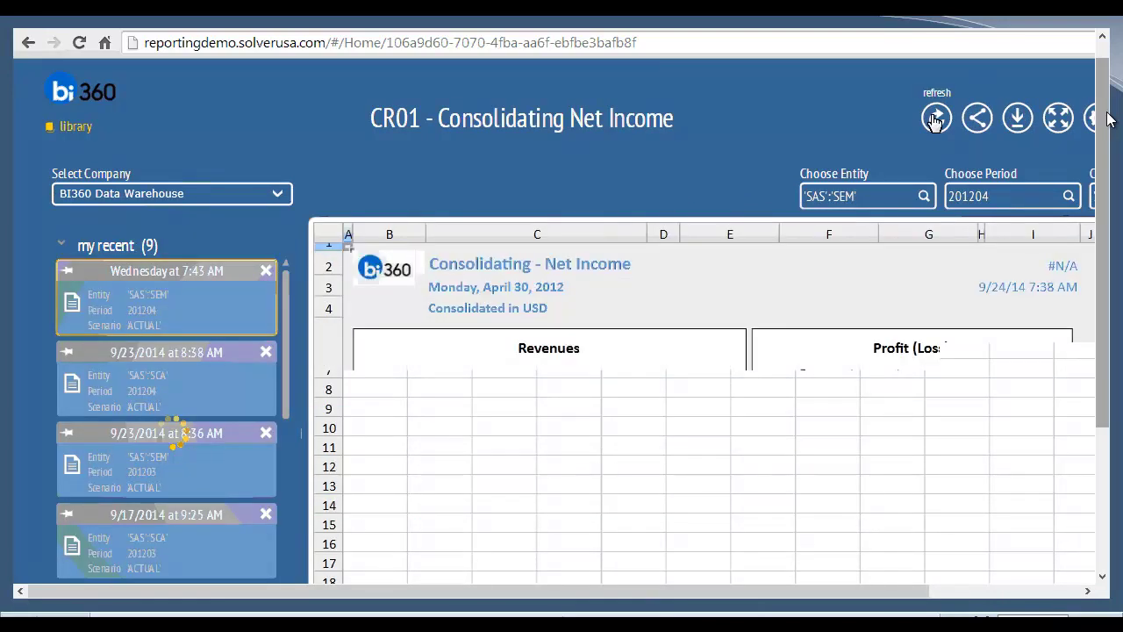
click(1058, 119)
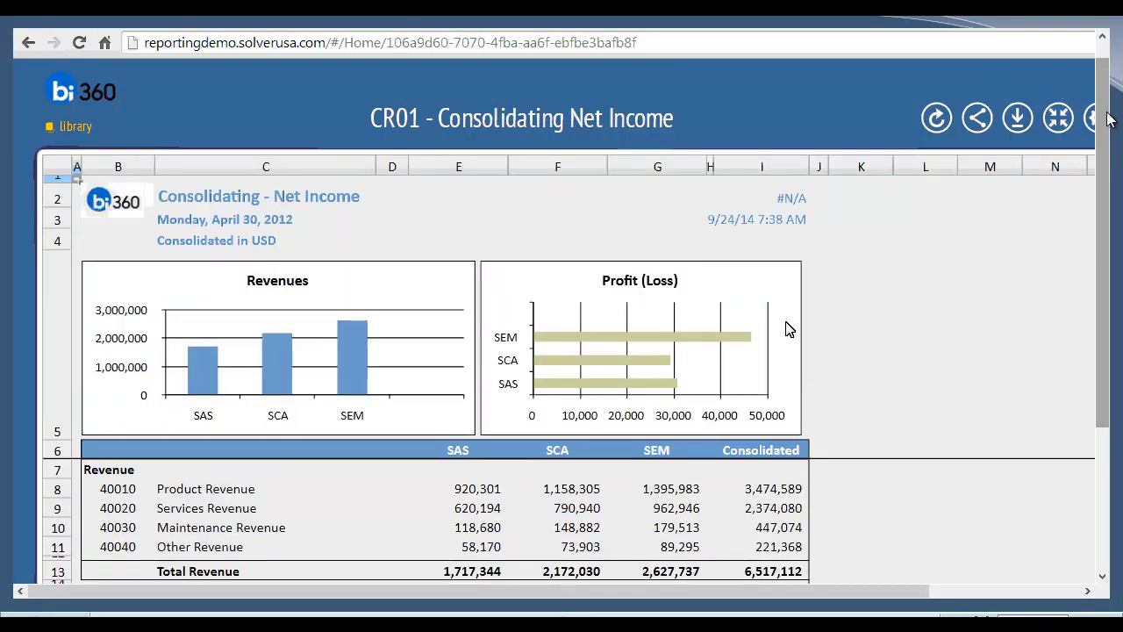
scroll(787, 326, down, 2)
scroll(291, 524, down, 3)
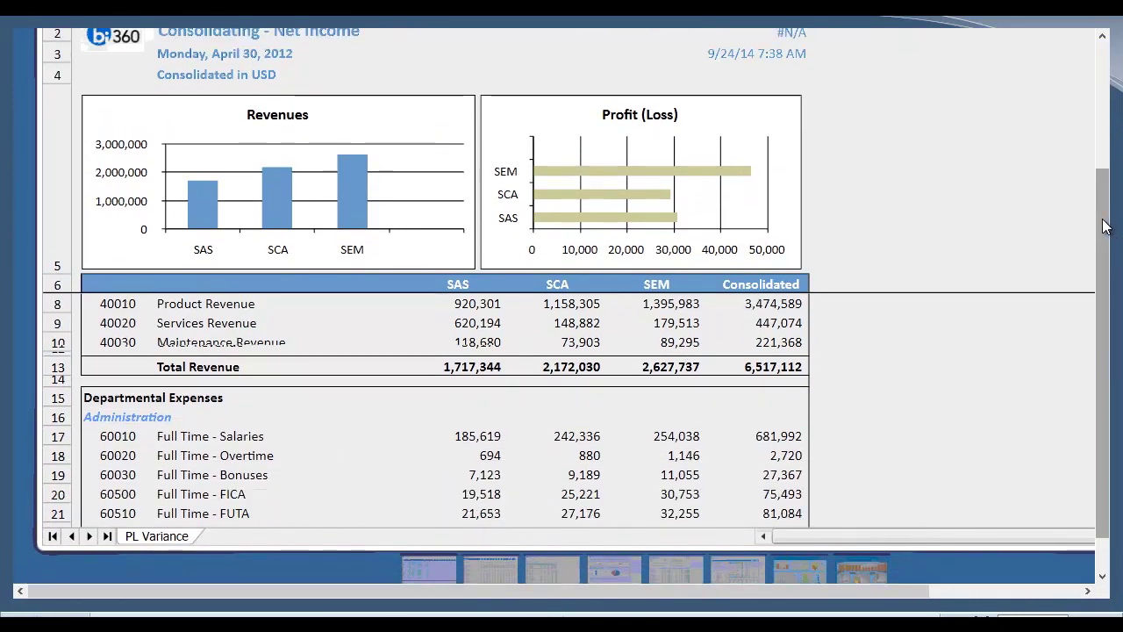
scroll(1107, 244, down, 1)
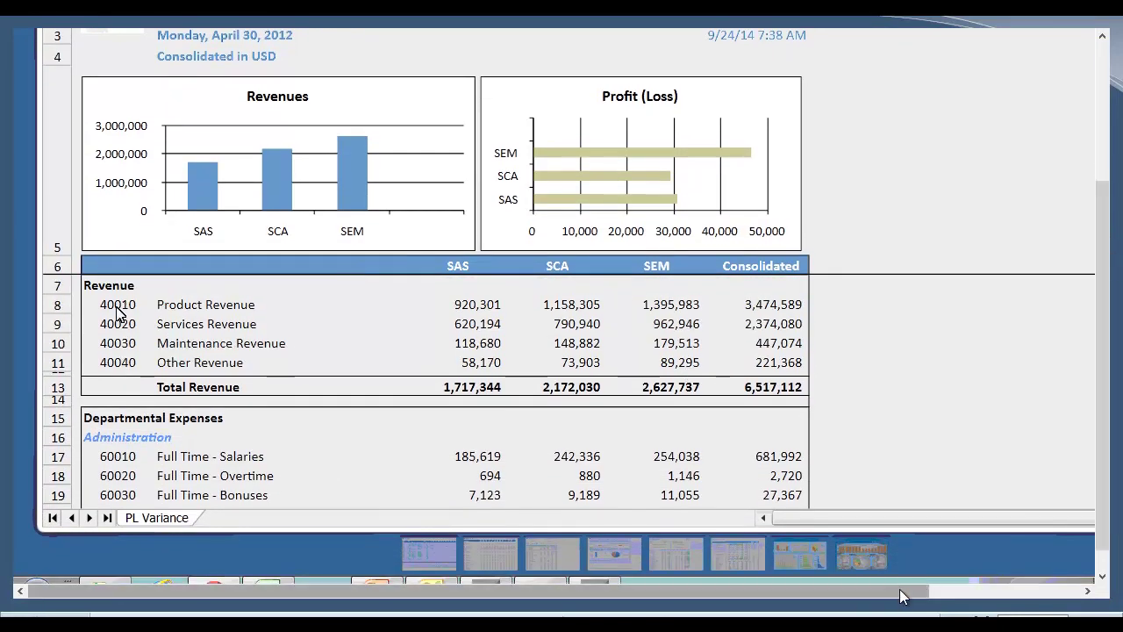
drag(900, 587, 927, 589)
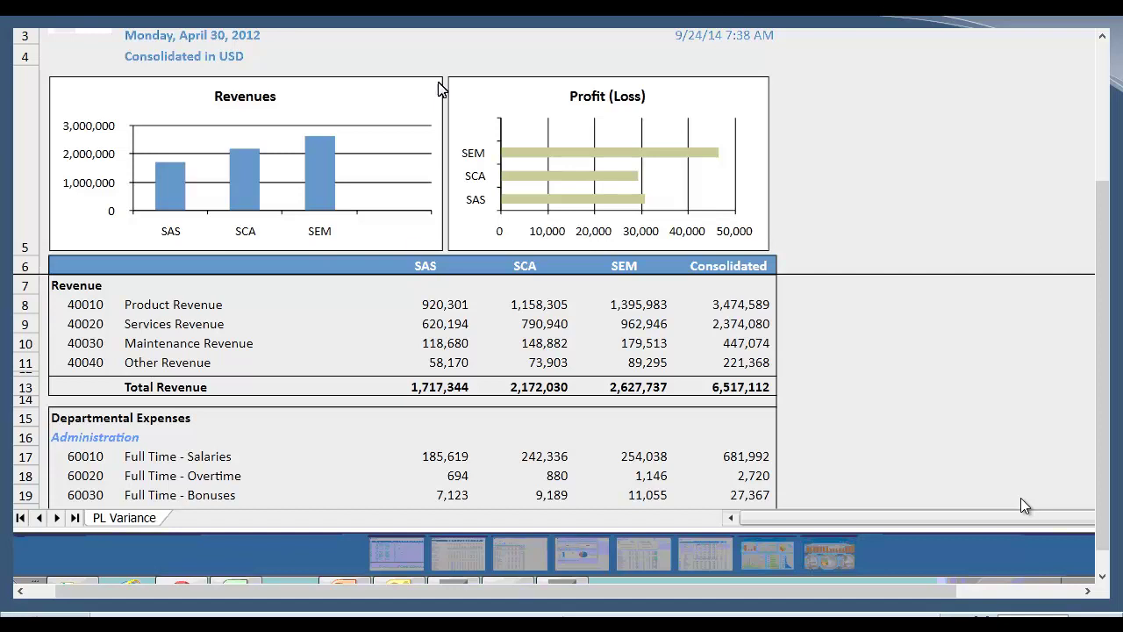
mouse_move(1107, 431)
mouse_down()
mouse_move(1098, 373)
mouse_move(1119, 416)
mouse_up()
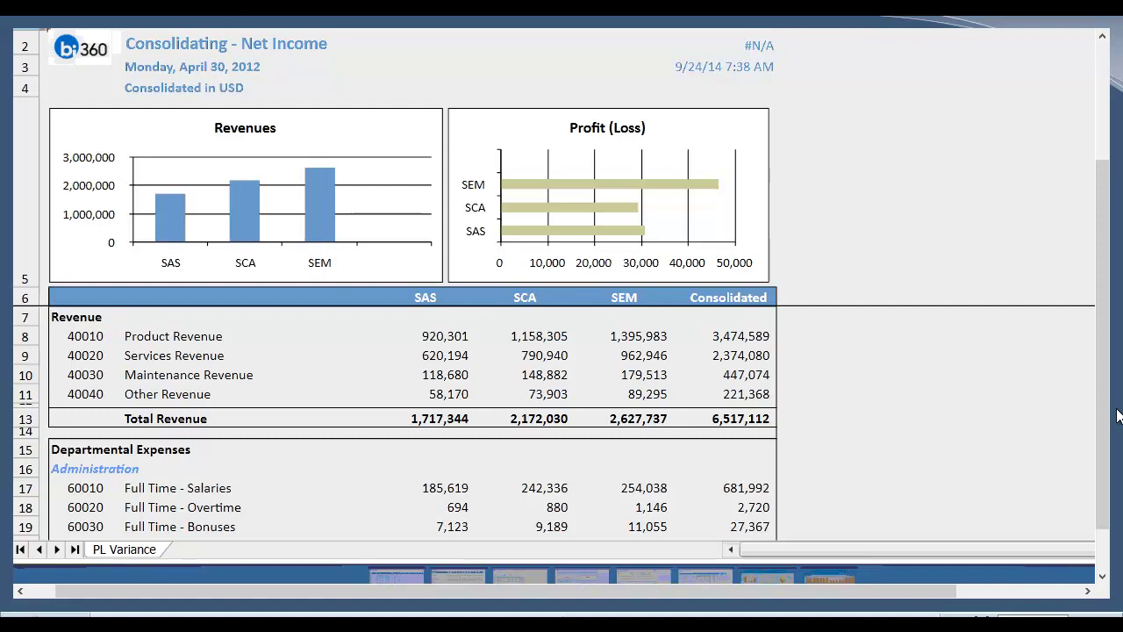
Restrict the report's Entity parameter to SAS and SEM as individual entities instead of a range, and rerun the report.
key(Escape)
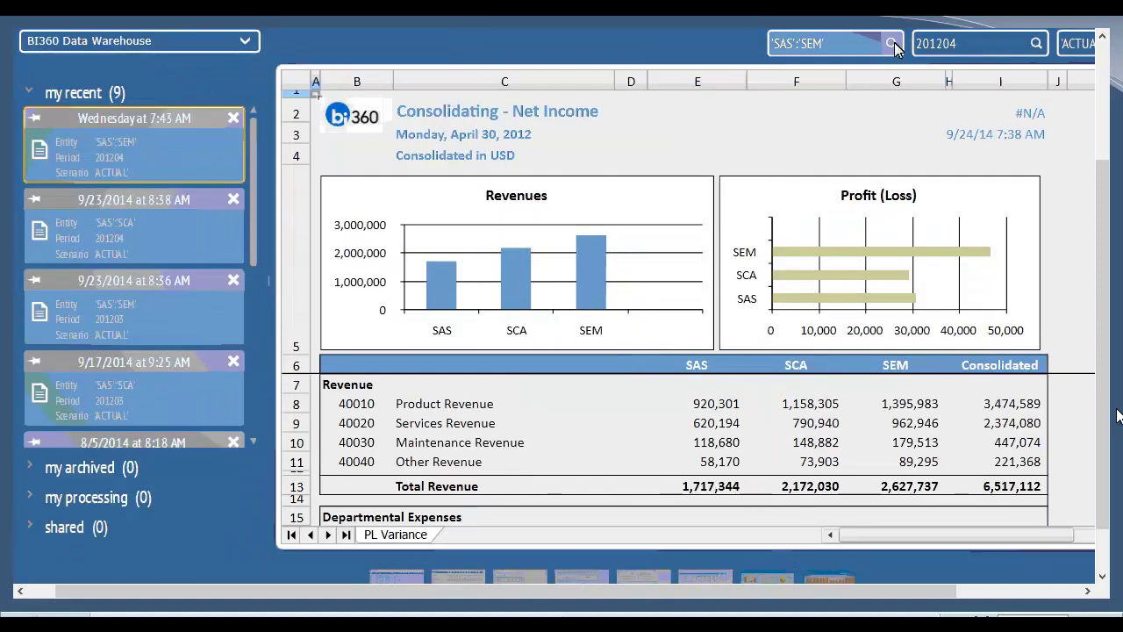
click(891, 43)
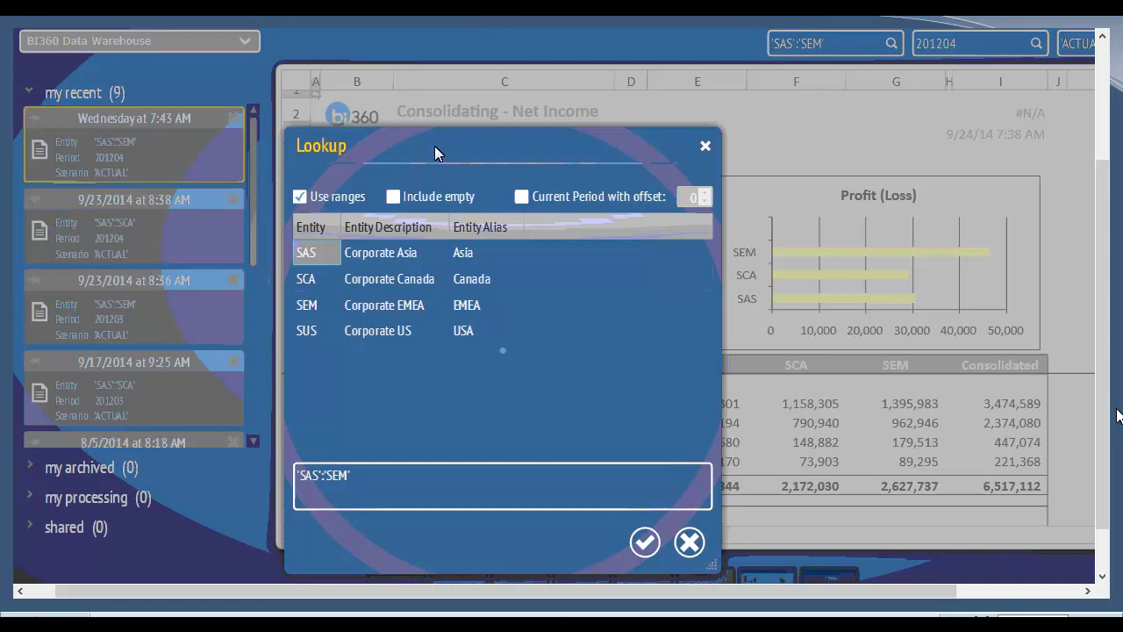
click(356, 257)
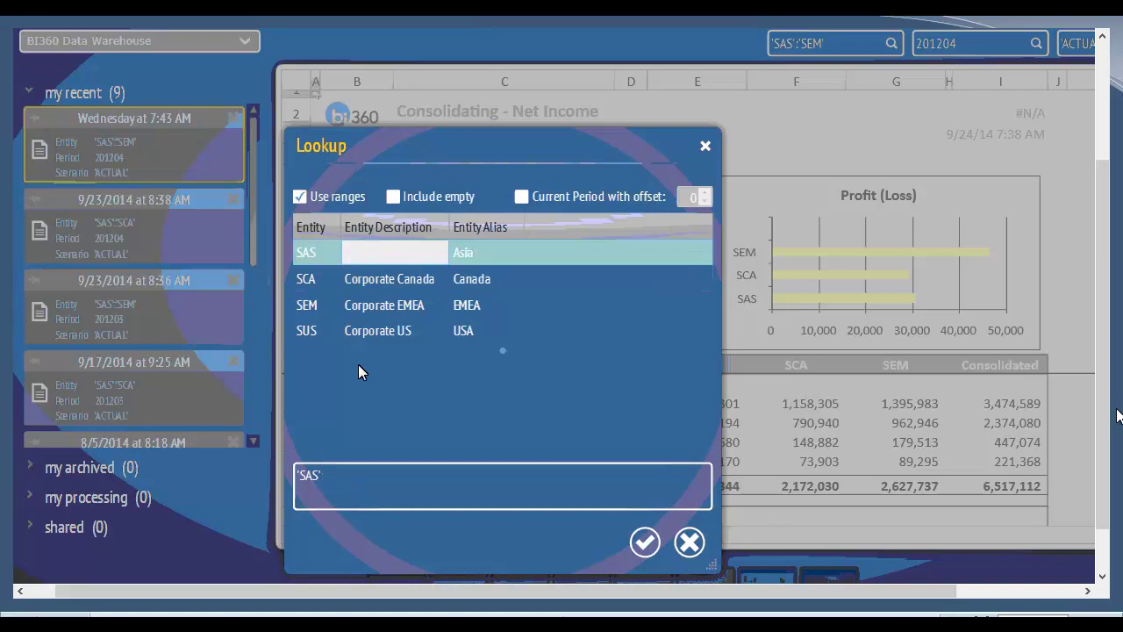
shift+click(361, 282)
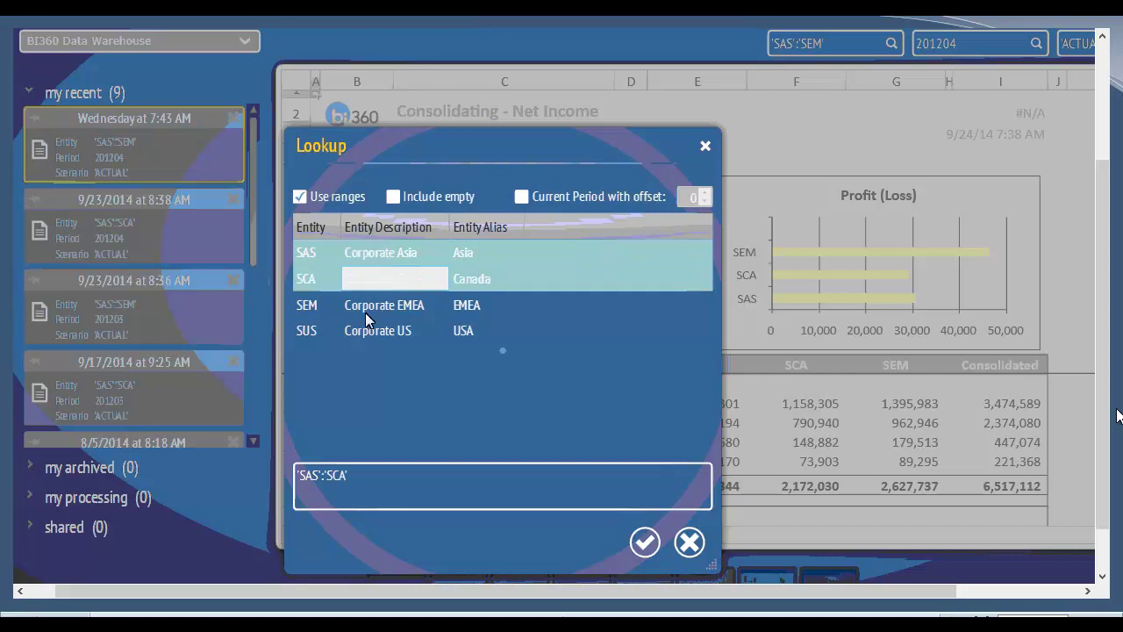
ctrl+click(365, 313)
ctrl+click(332, 298)
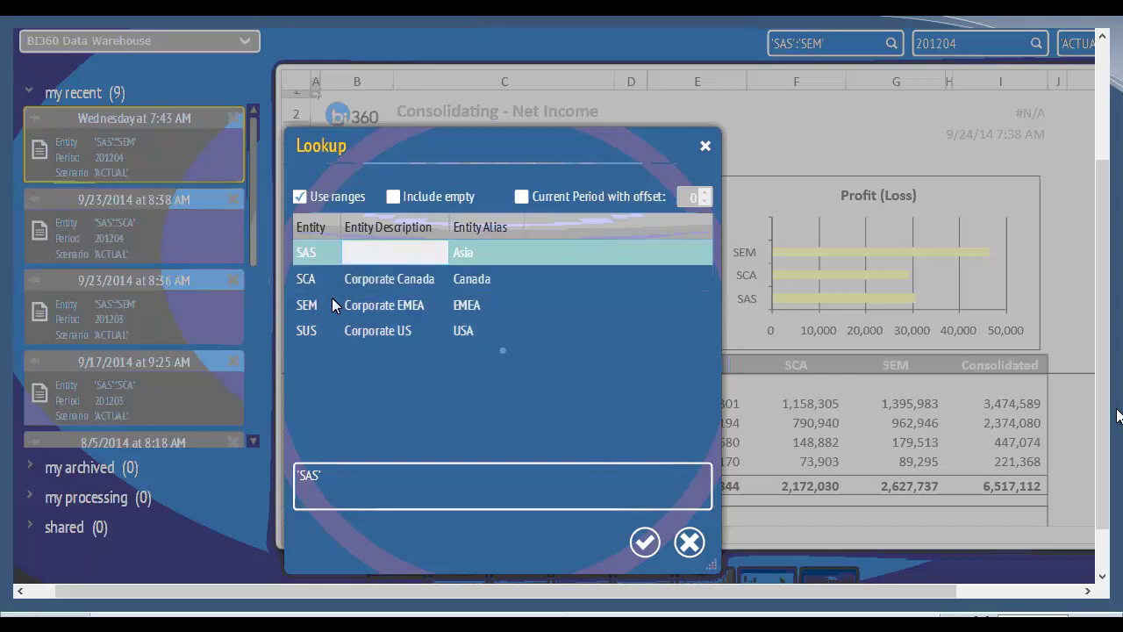
ctrl+click(332, 298)
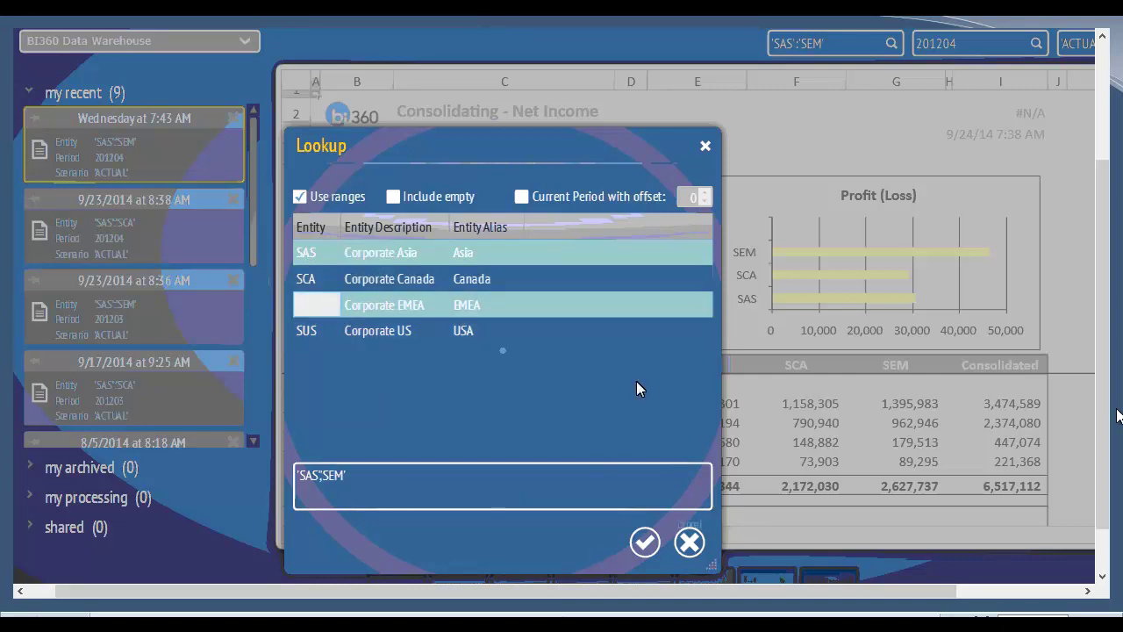
click(643, 544)
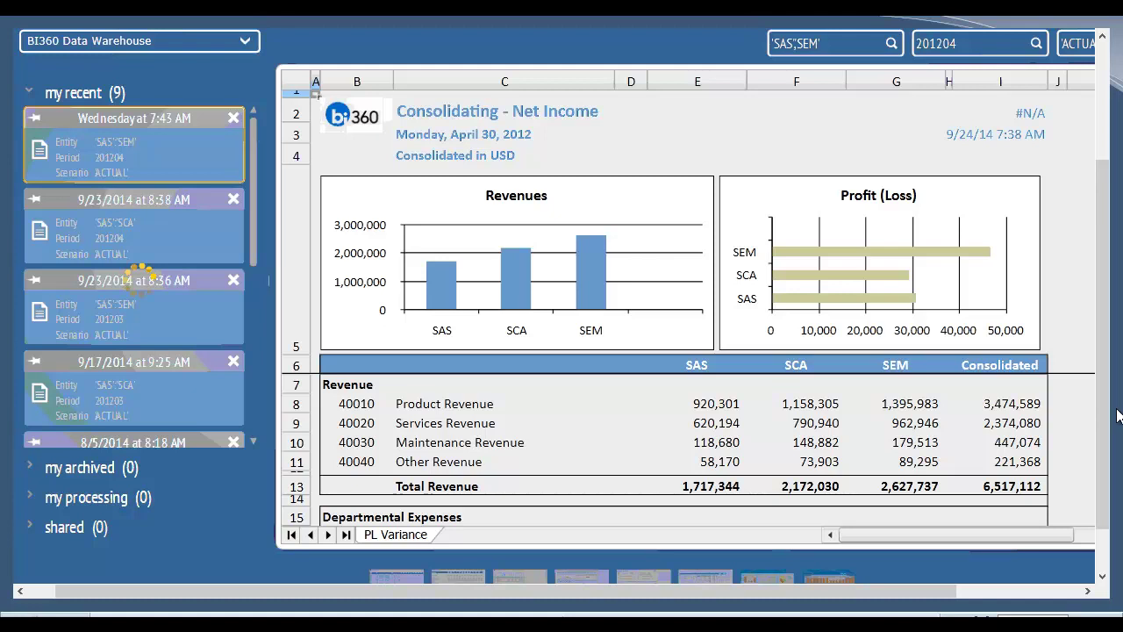
click(140, 279)
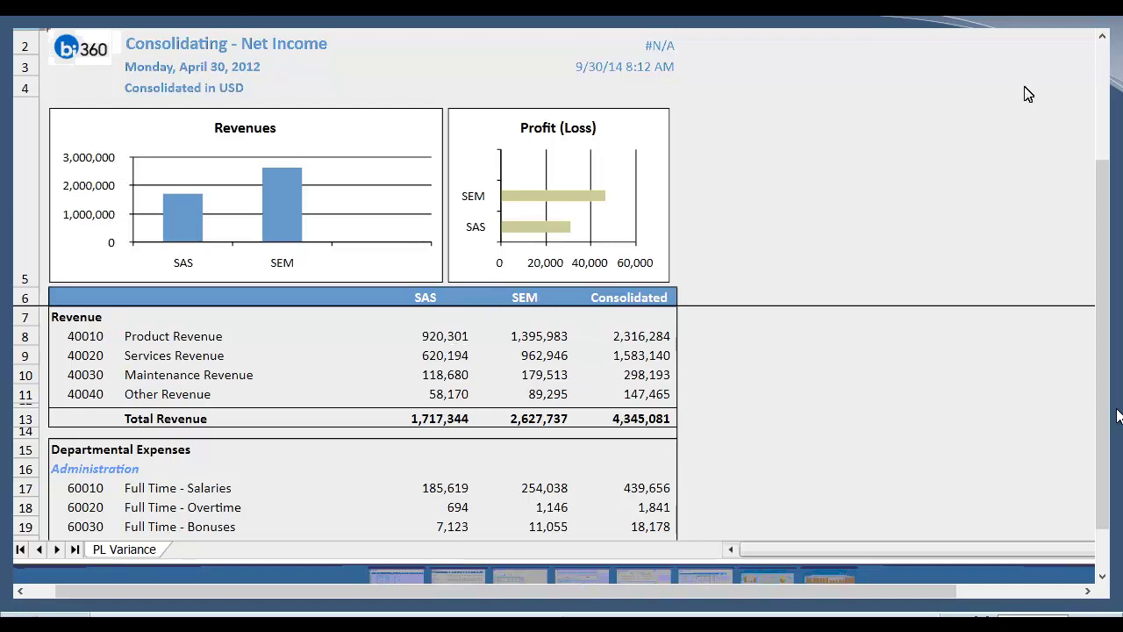
Drill down into the SEM amounts for Product Revenue and Administration's Full Time - Salaries to inspect the underlying ledger transactions.
scroll(1119, 415, down, 1)
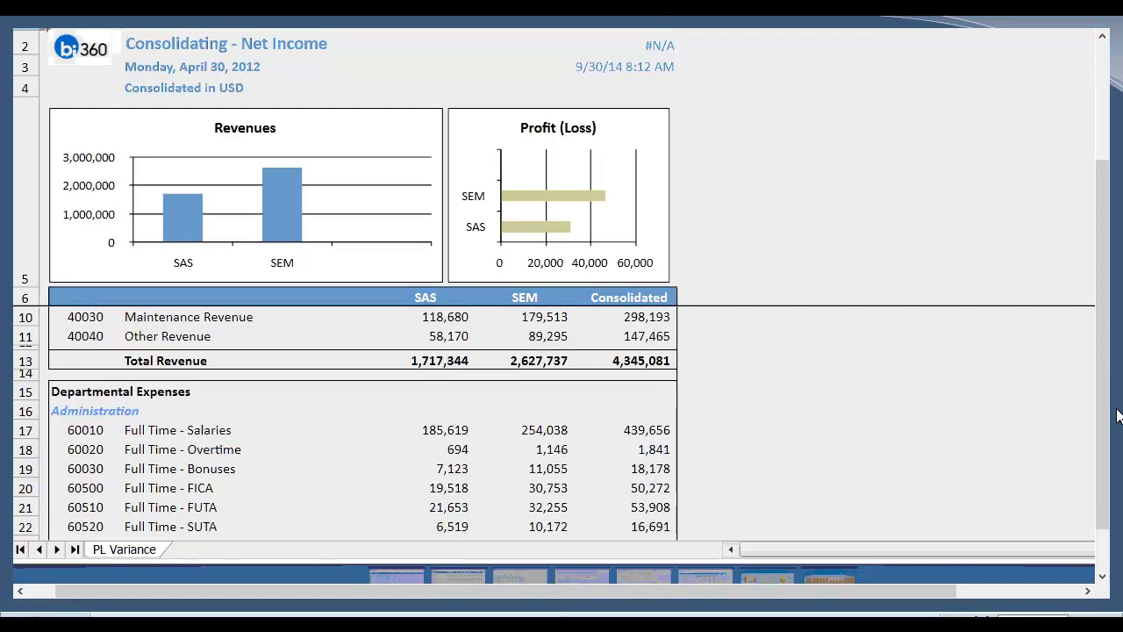
scroll(1119, 415, down, 1)
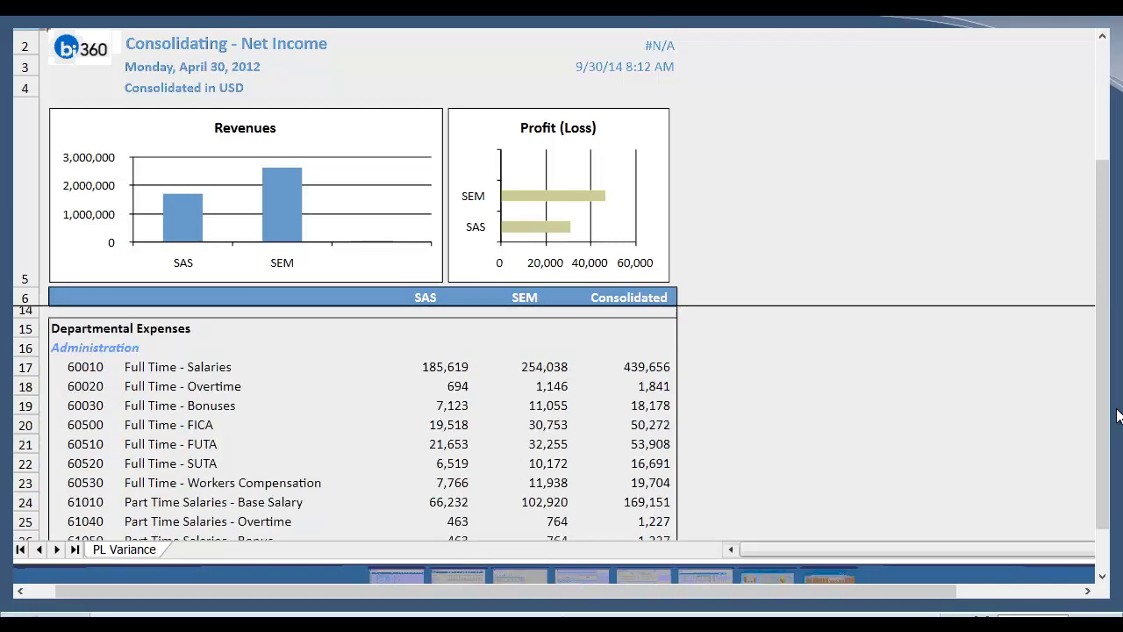
scroll(1119, 415, up, 2)
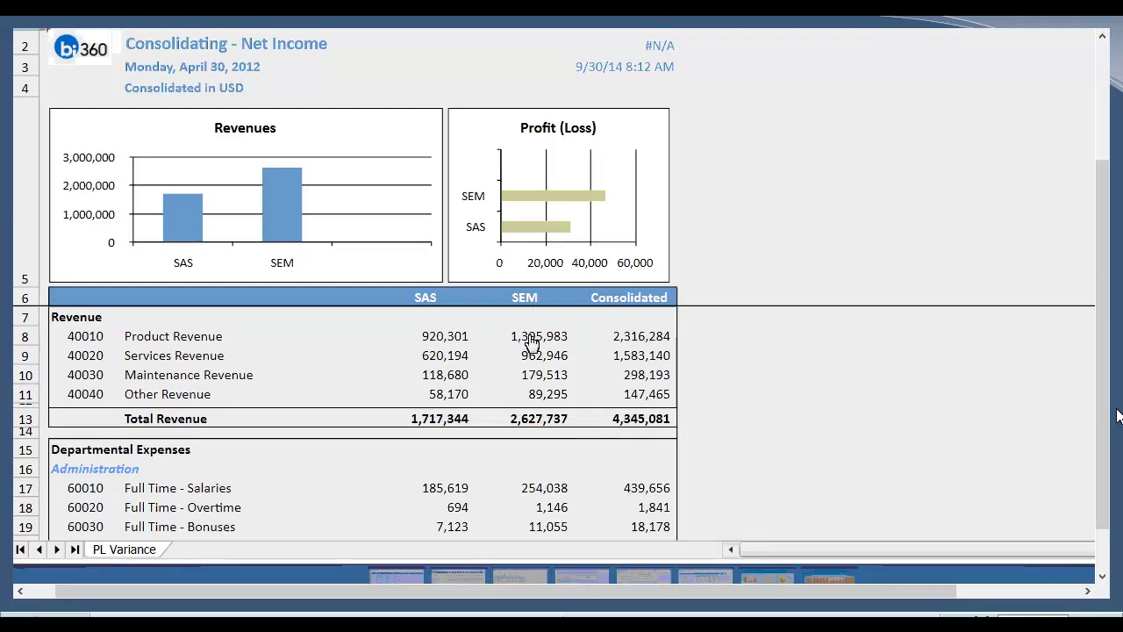
click(530, 338)
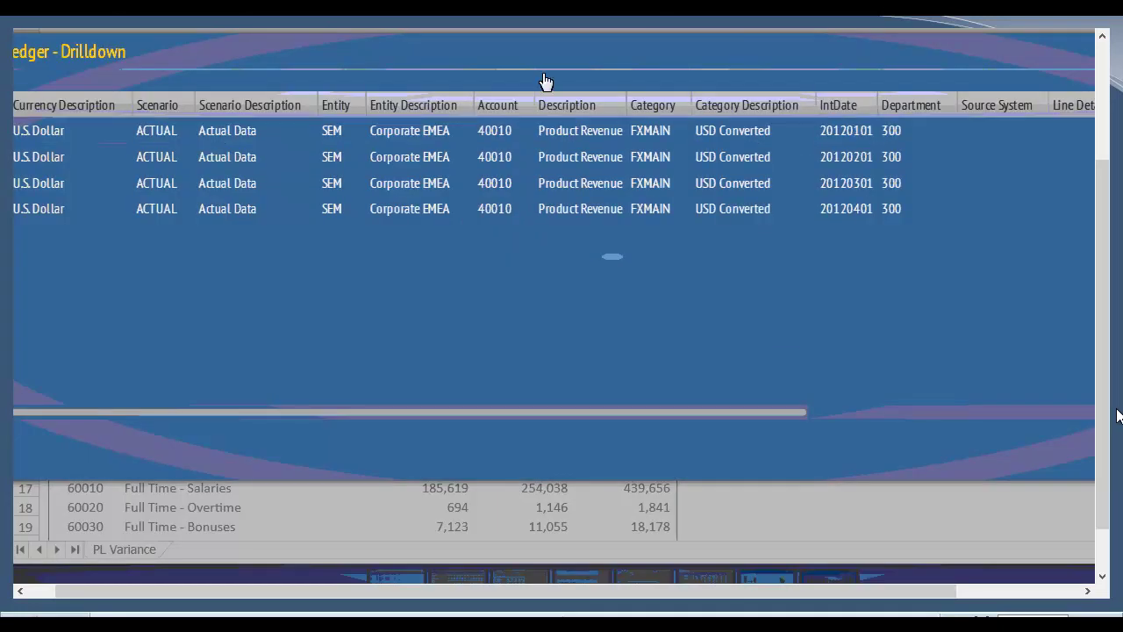
double_click(546, 82)
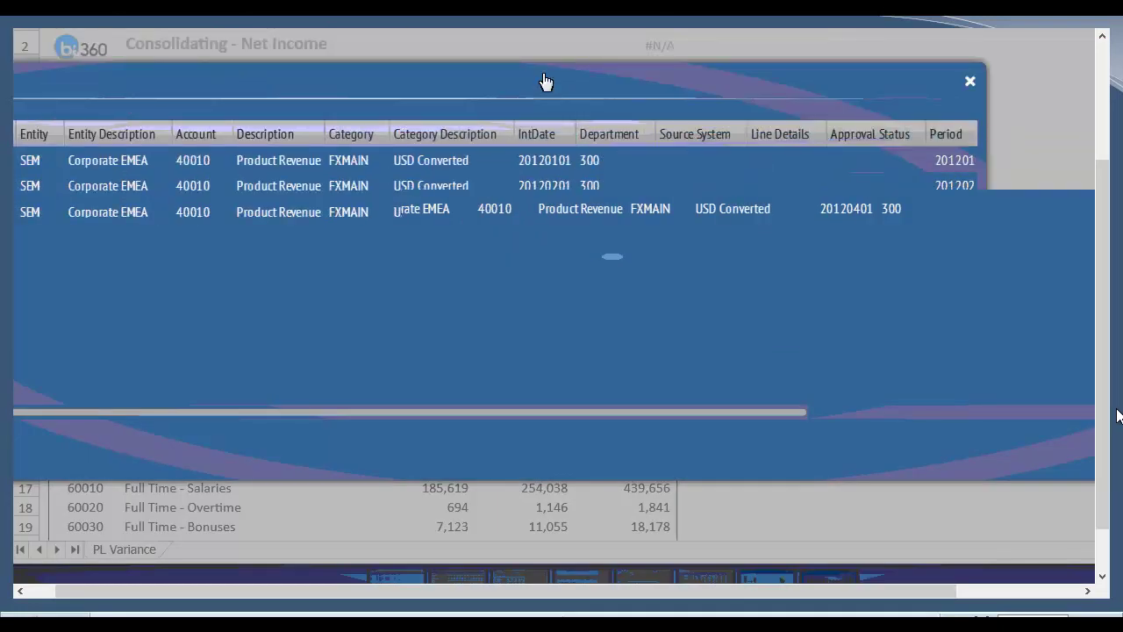
double_click(747, 85)
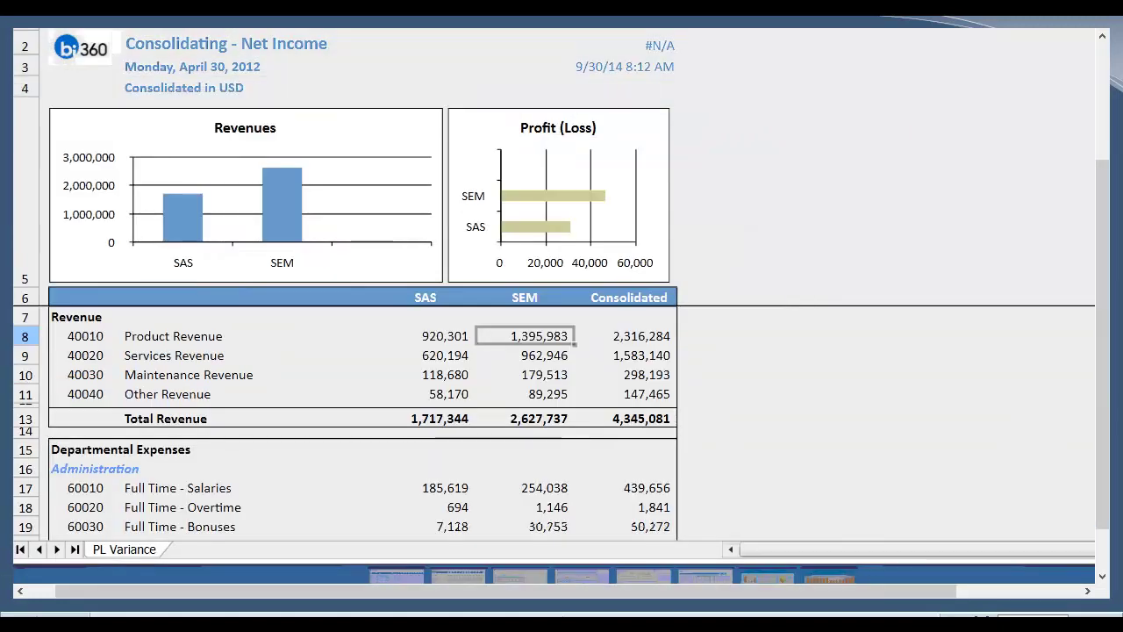
scroll(1007, 435, down, 2)
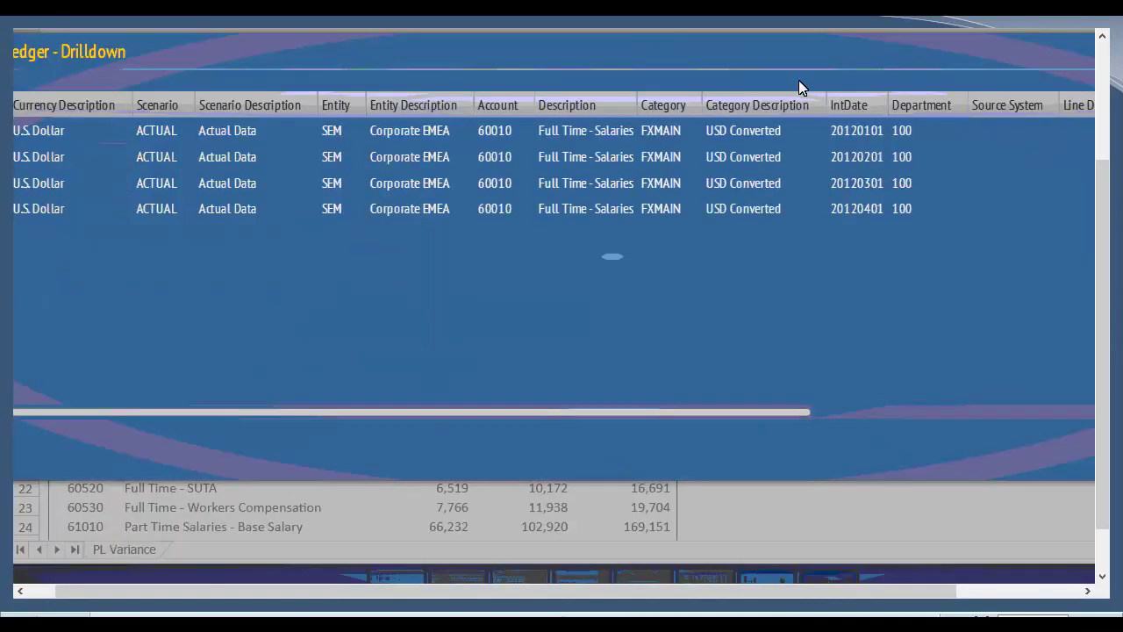
drag(698, 601, 581, 600)
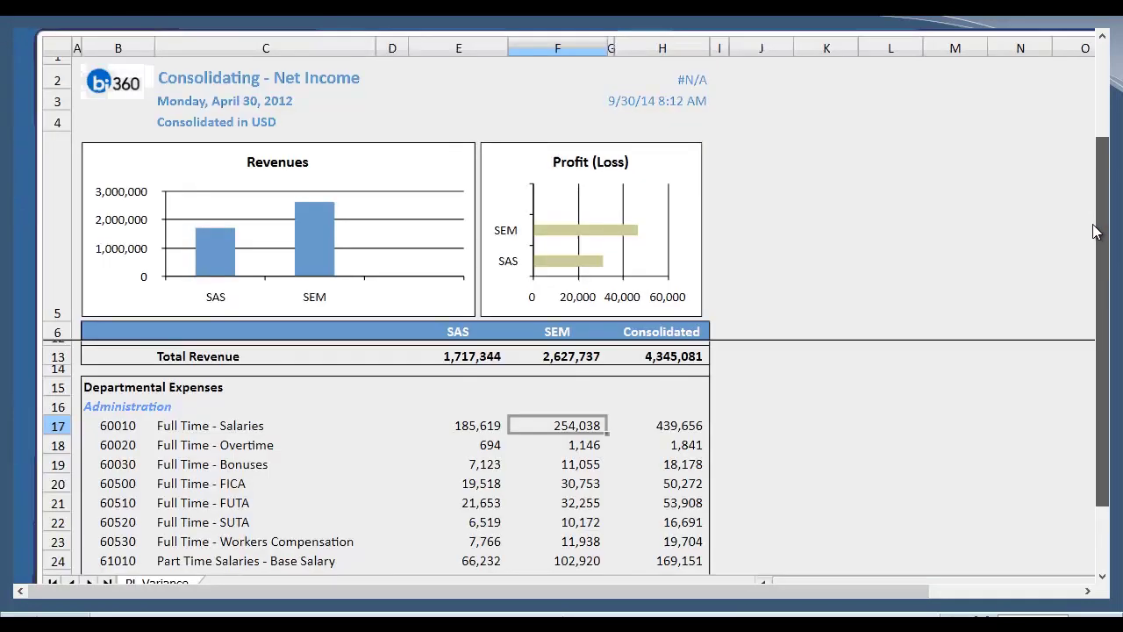
Examine the departmental expenses for SAS, SEM and Consolidated from Administration through Purchasing, down to Total Expenses and Net Income.
mouse_move(1122, 630)
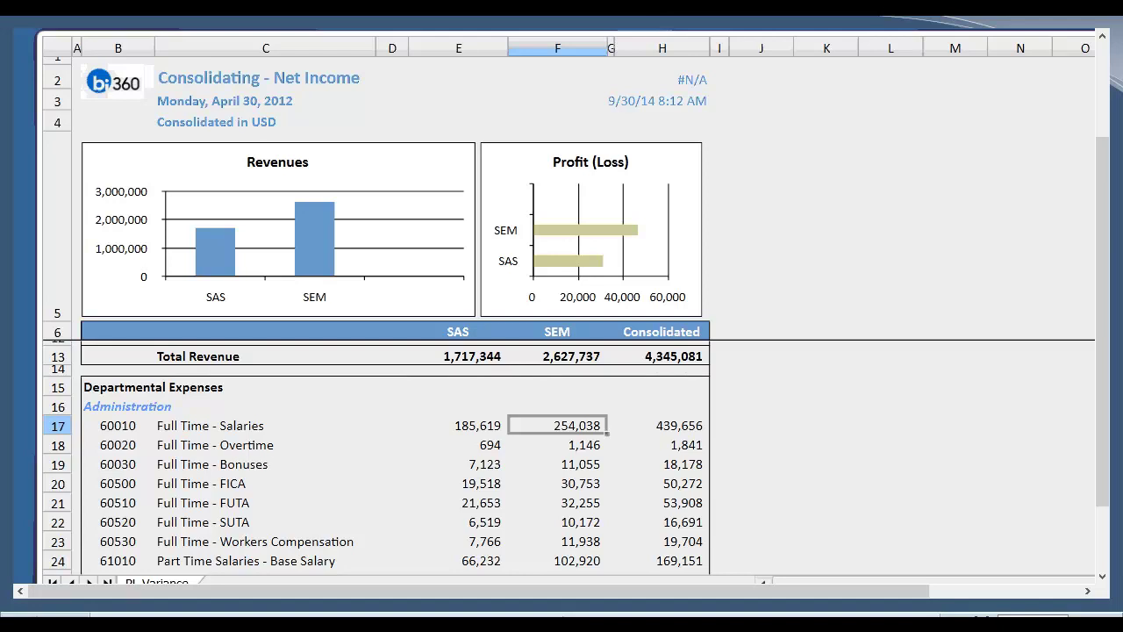
scroll(395, 456, down, 2)
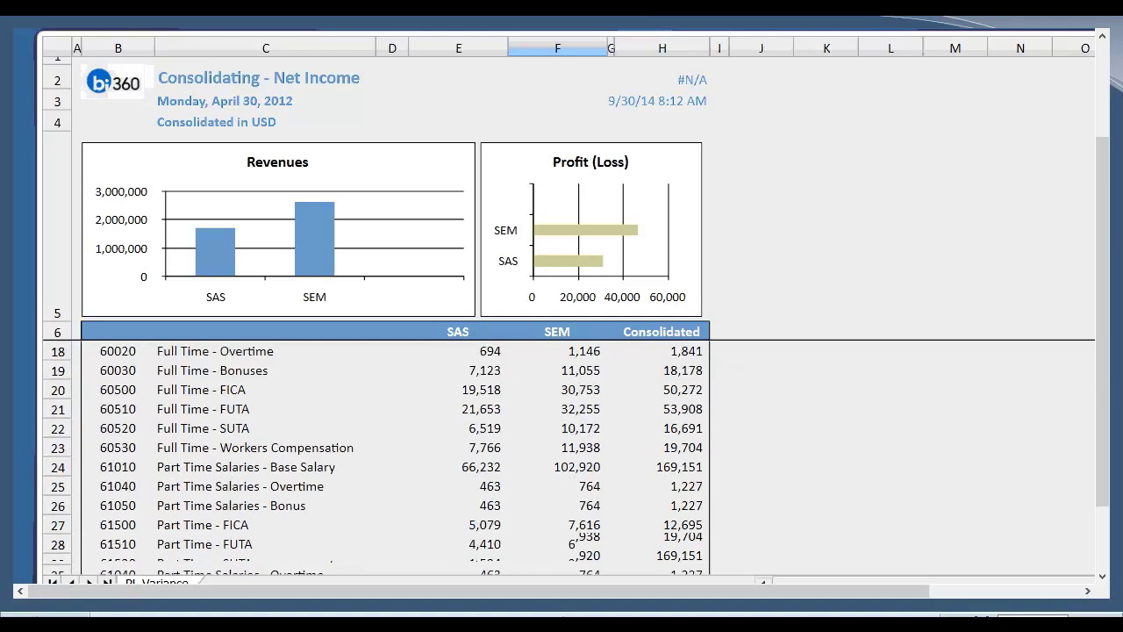
scroll(395, 457, down, 3)
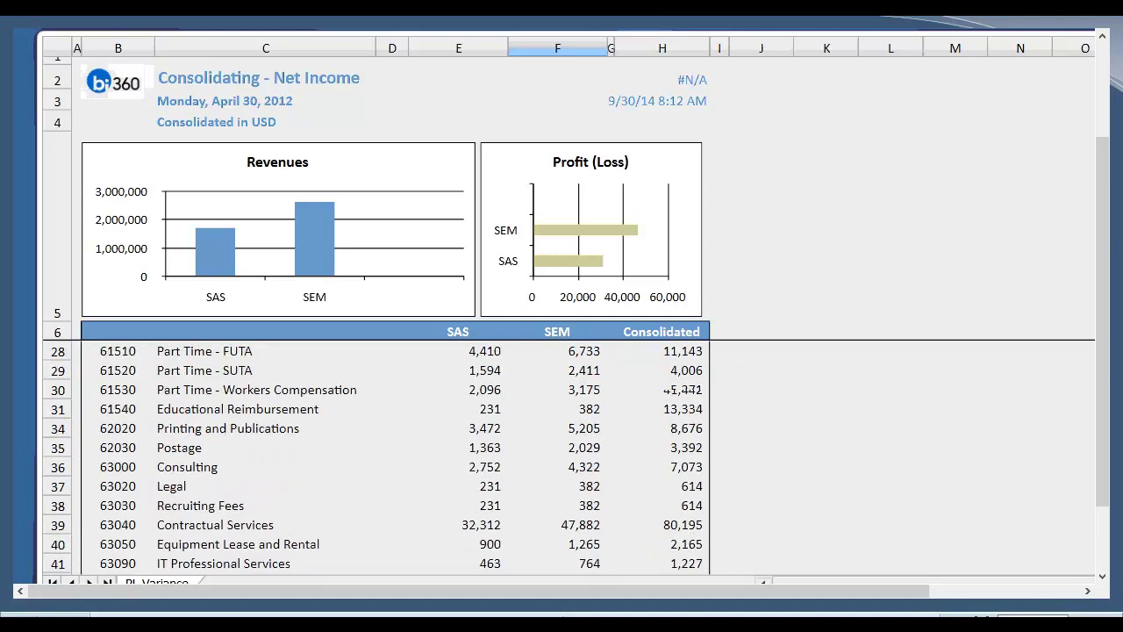
scroll(395, 456, down, 8)
scroll(395, 456, down, 1)
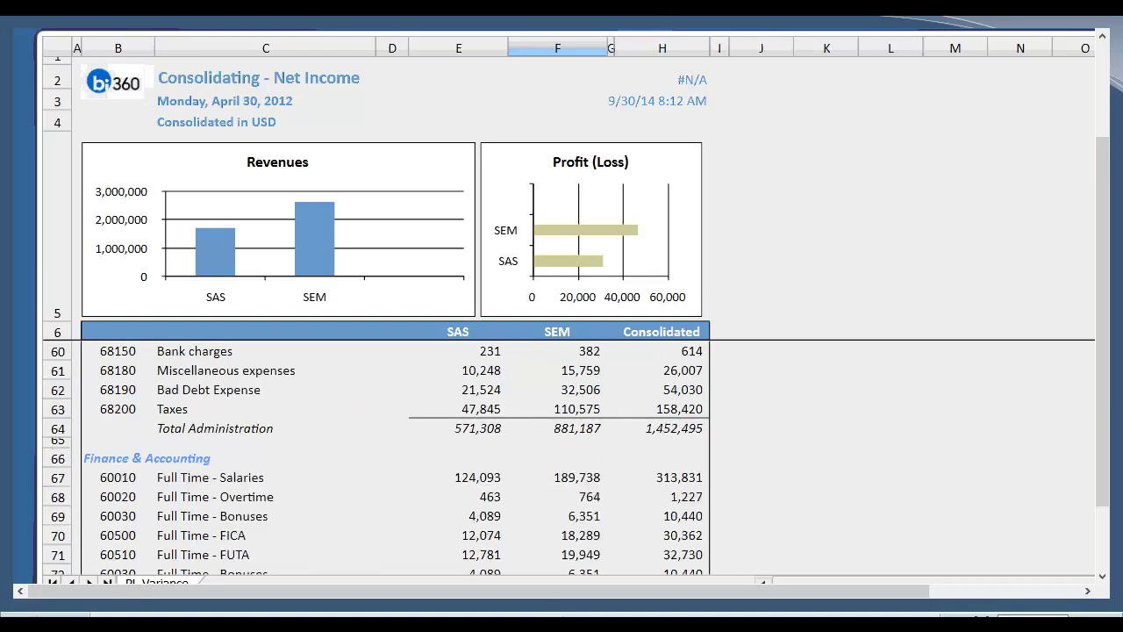
drag(1105, 391, 1105, 416)
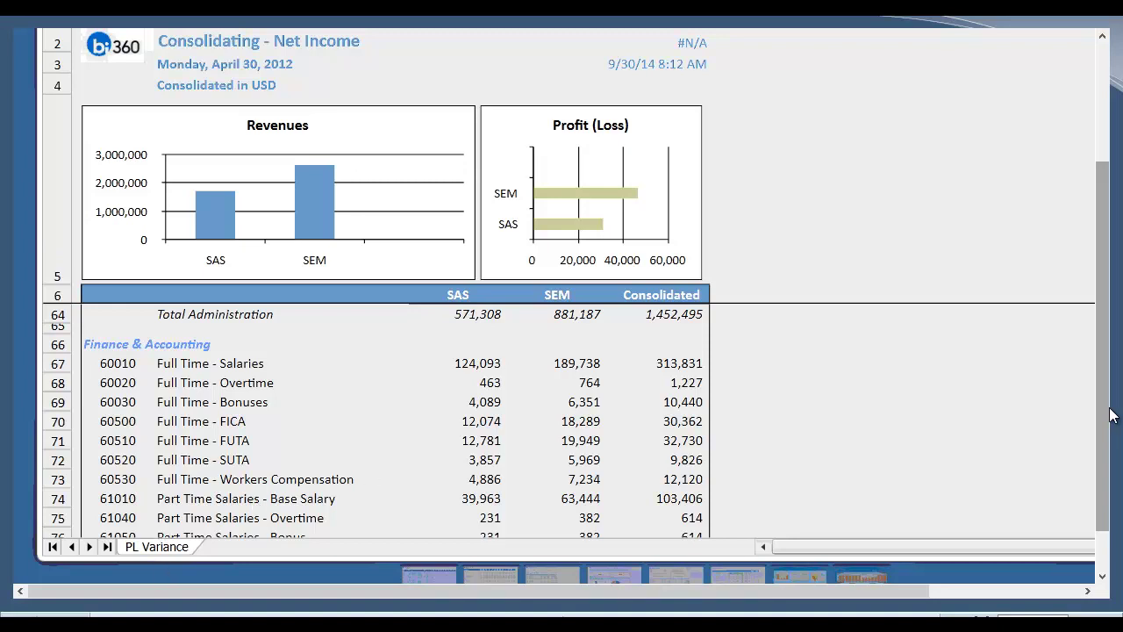
scroll(1110, 416, down, 4)
scroll(1110, 416, down, 5)
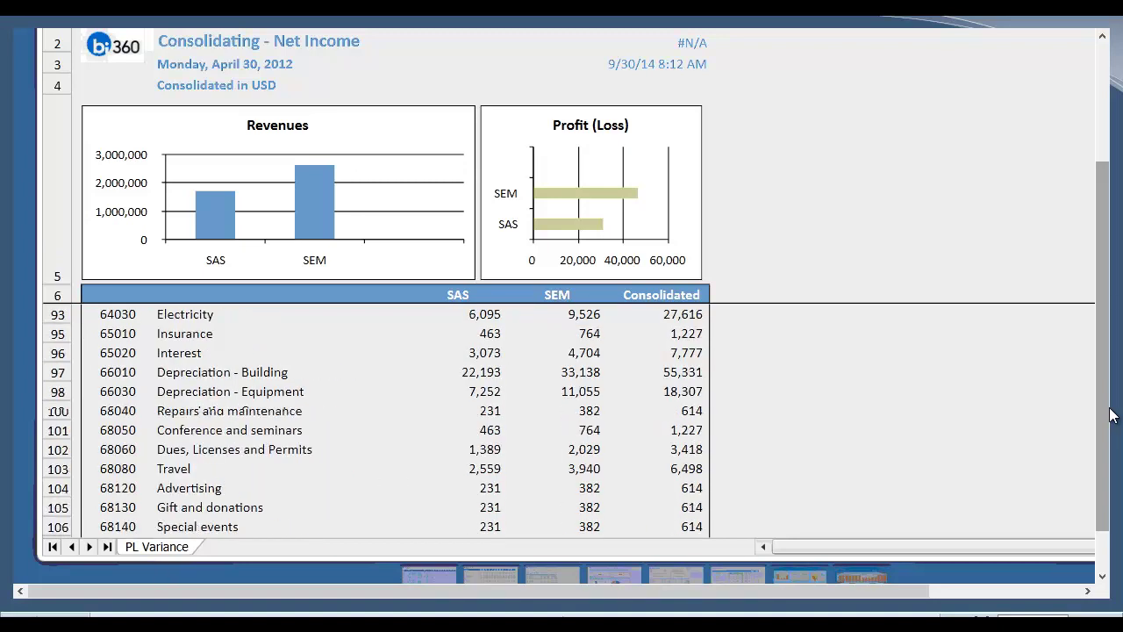
scroll(1110, 416, down, 3)
scroll(1110, 416, down, 5)
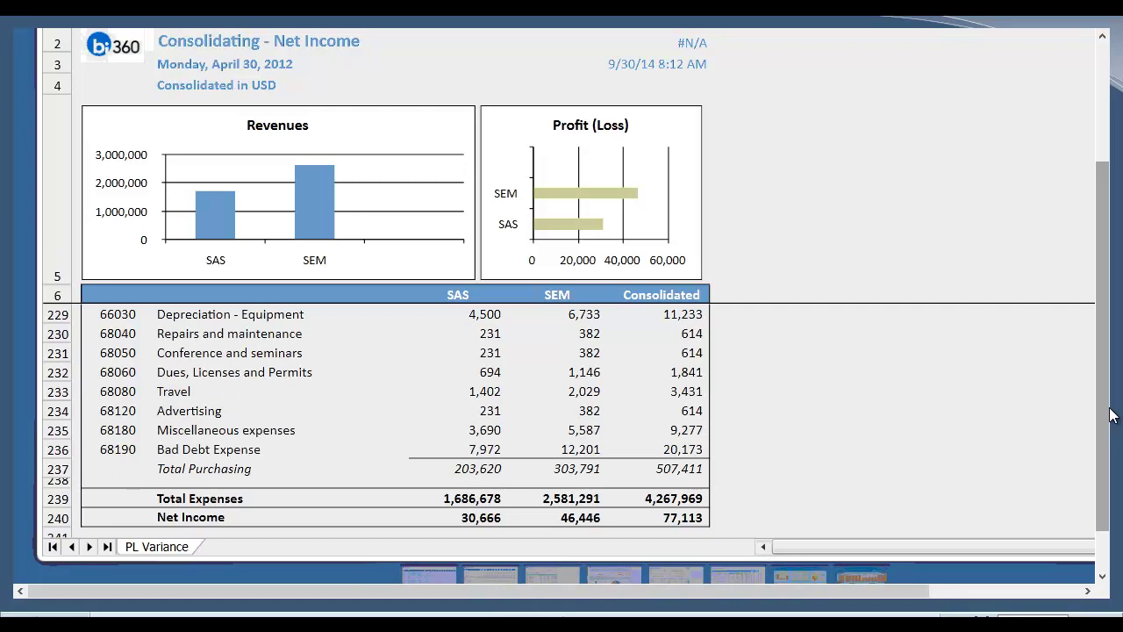
scroll(1109, 416, up, 10)
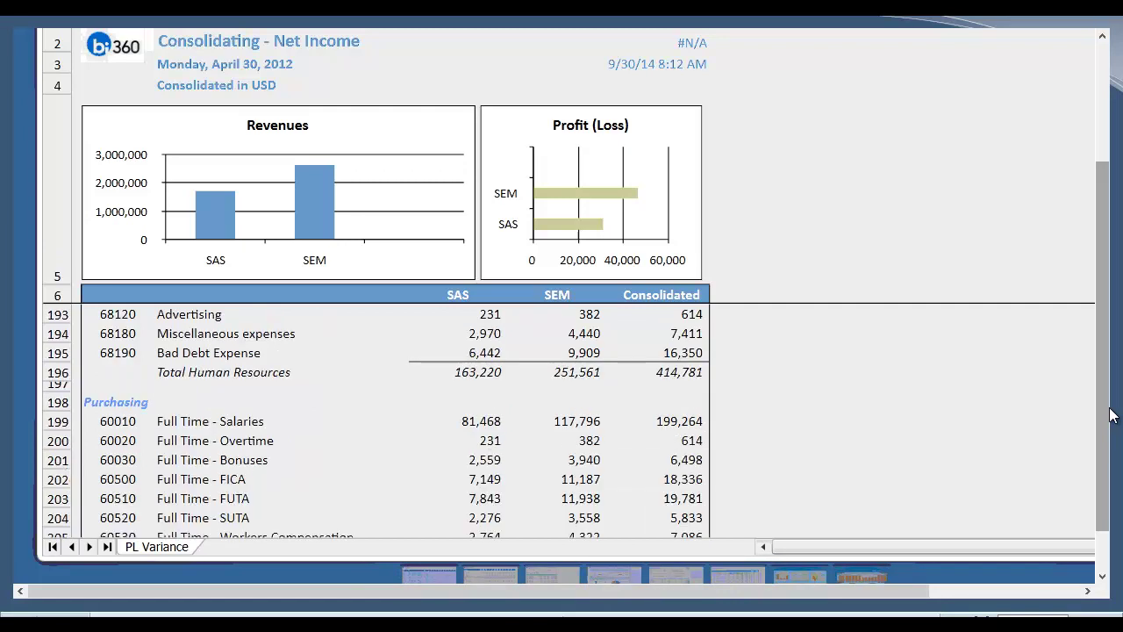
scroll(1110, 415, up, 15)
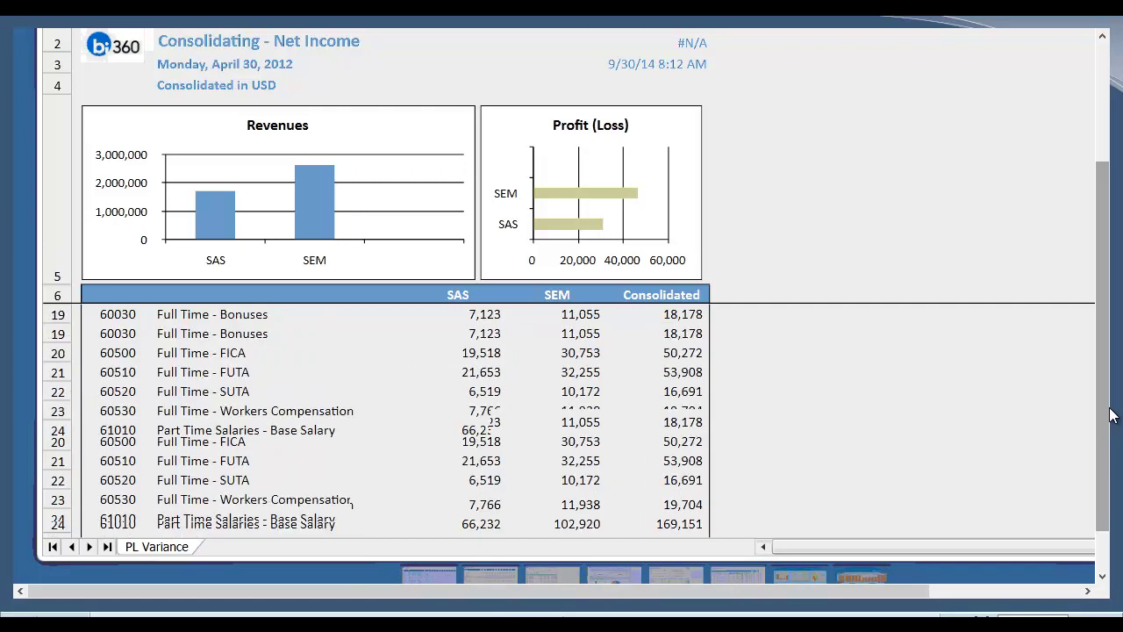
Check the report's save-to-file option without saving, and review its sharing options, including the QR code, report link and Share in Portal.
scroll(1110, 416, up, 4)
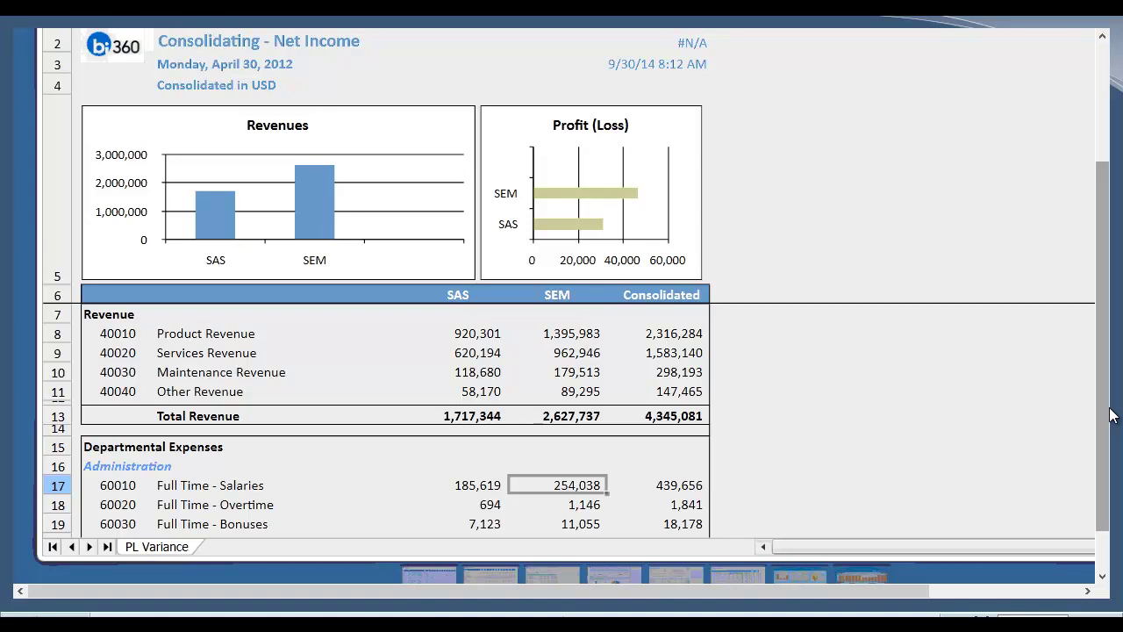
key(F12)
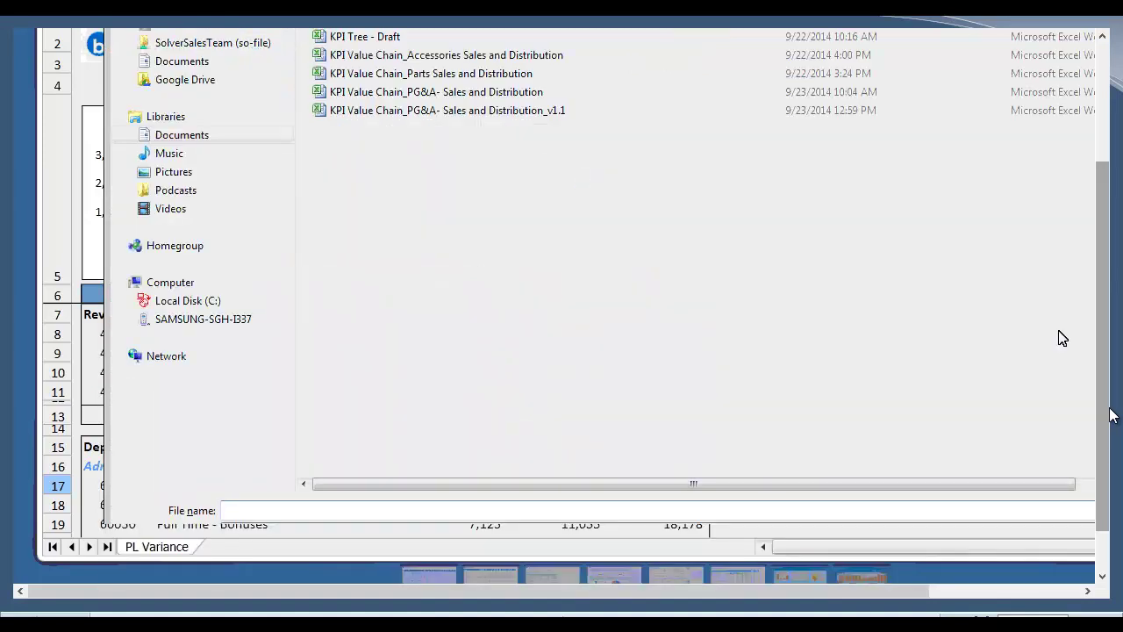
key(Escape)
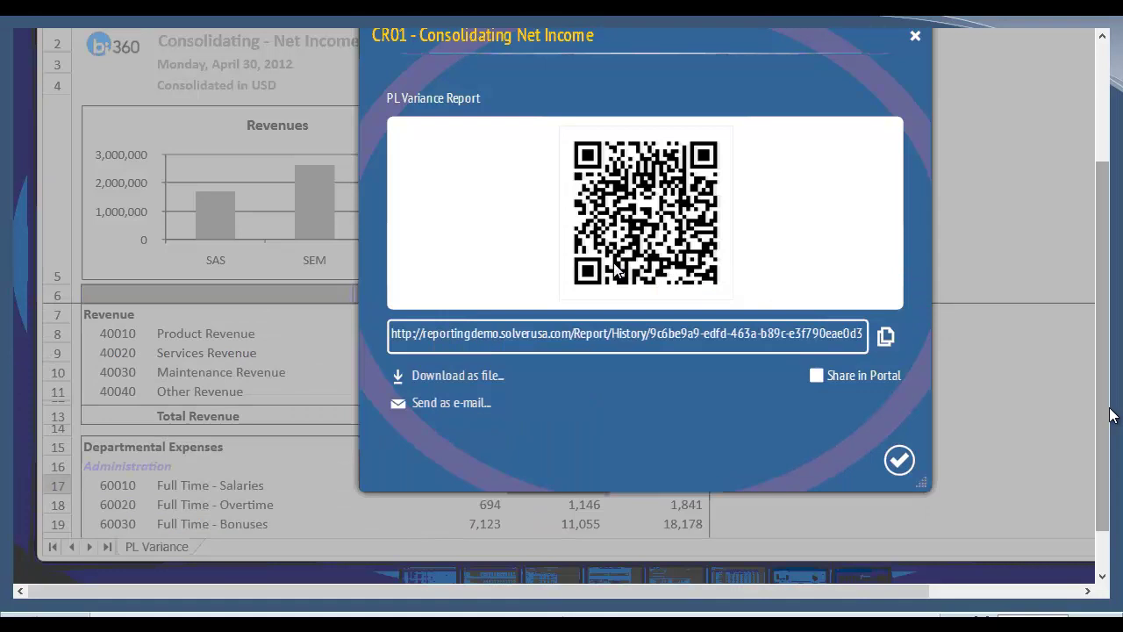
click(719, 334)
click(875, 376)
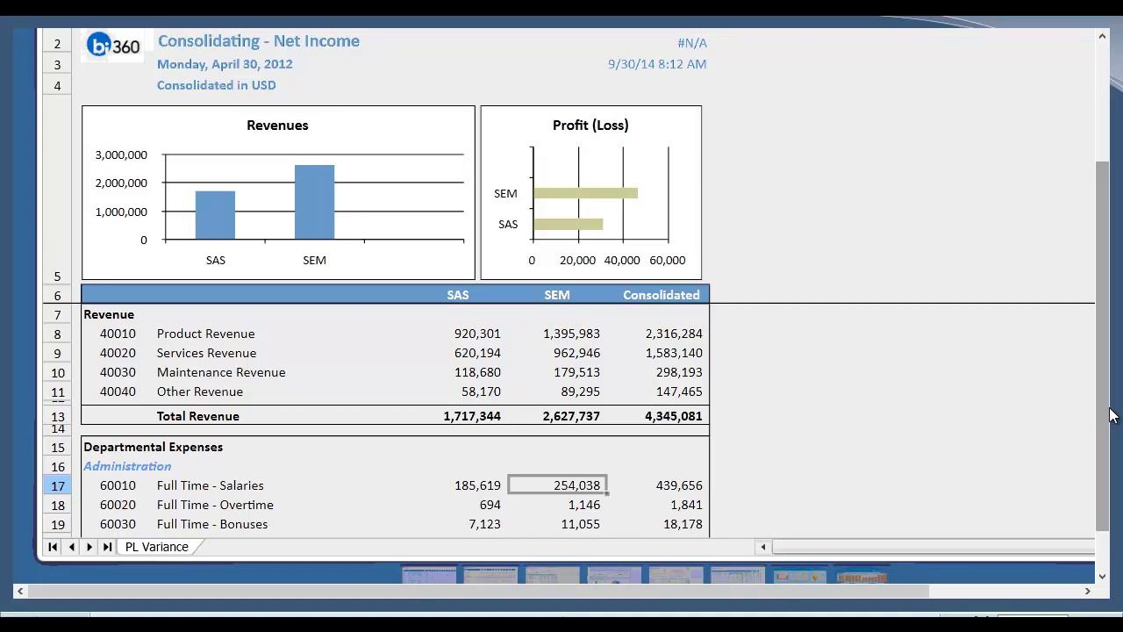
key(Escape)
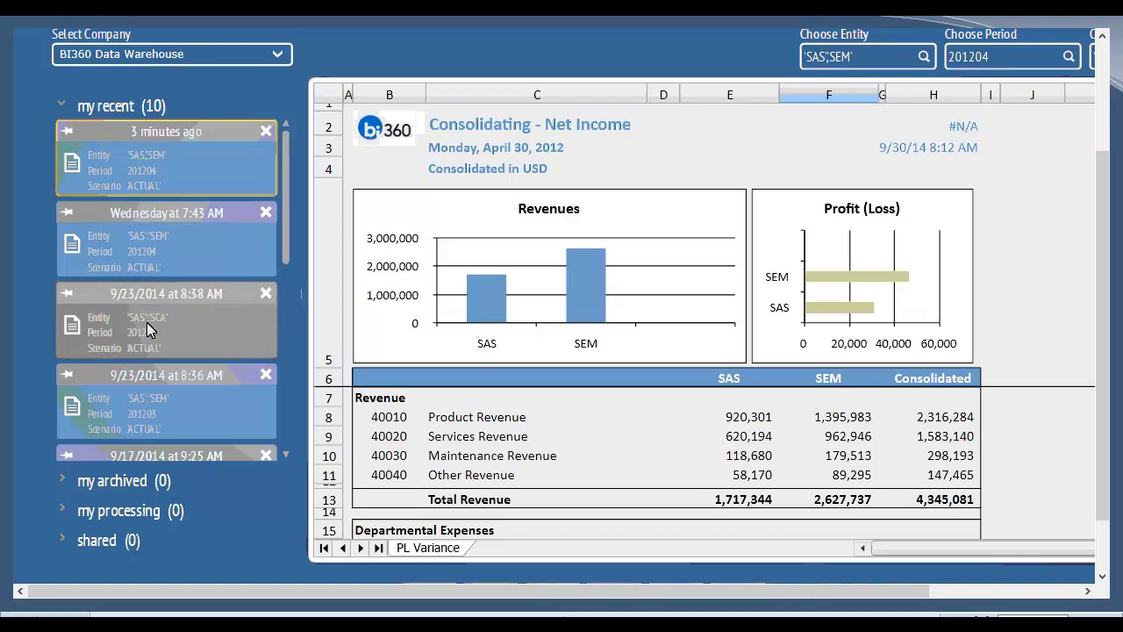
Compare the recent report run from Wednesday at 7:43 AM with the latest SAS and SEM run, and look through the older recent runs.
click(165, 248)
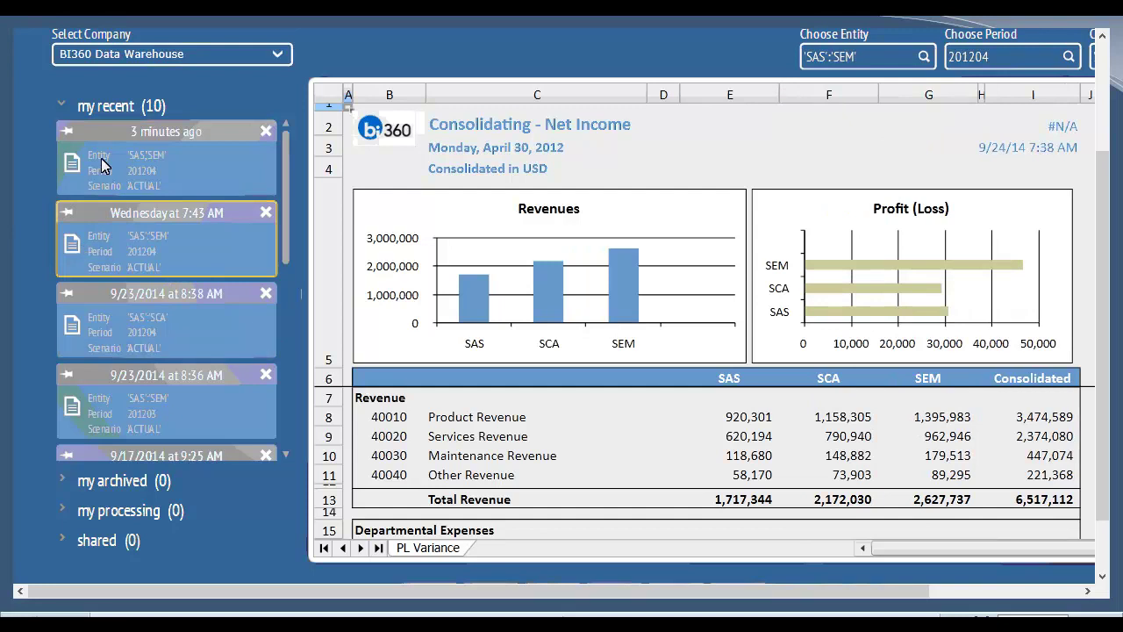
click(164, 168)
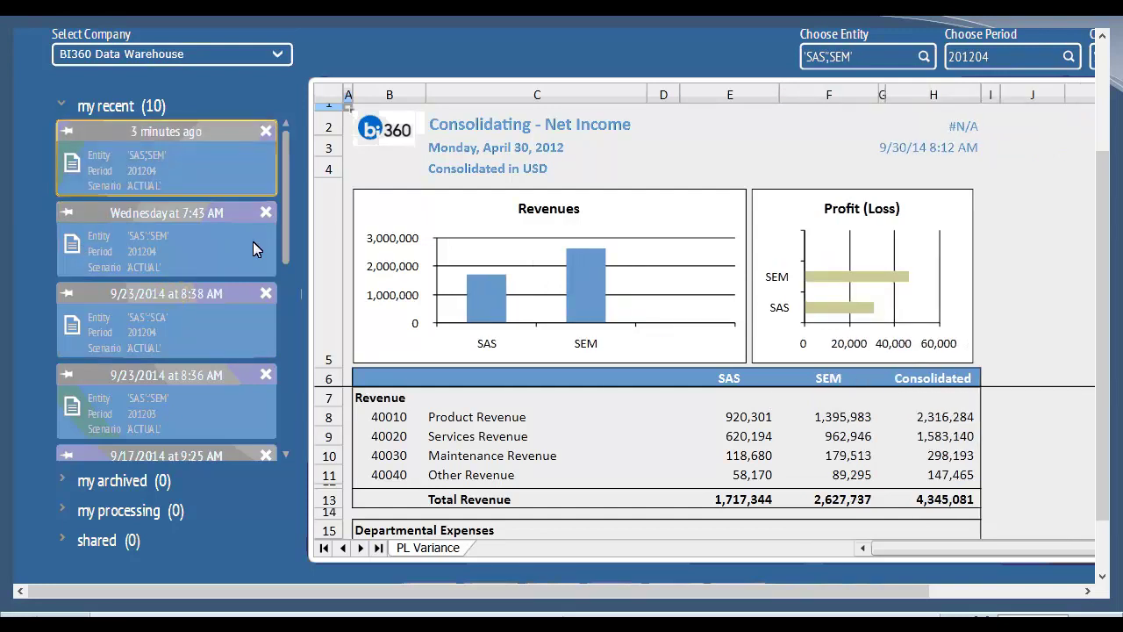
click(188, 242)
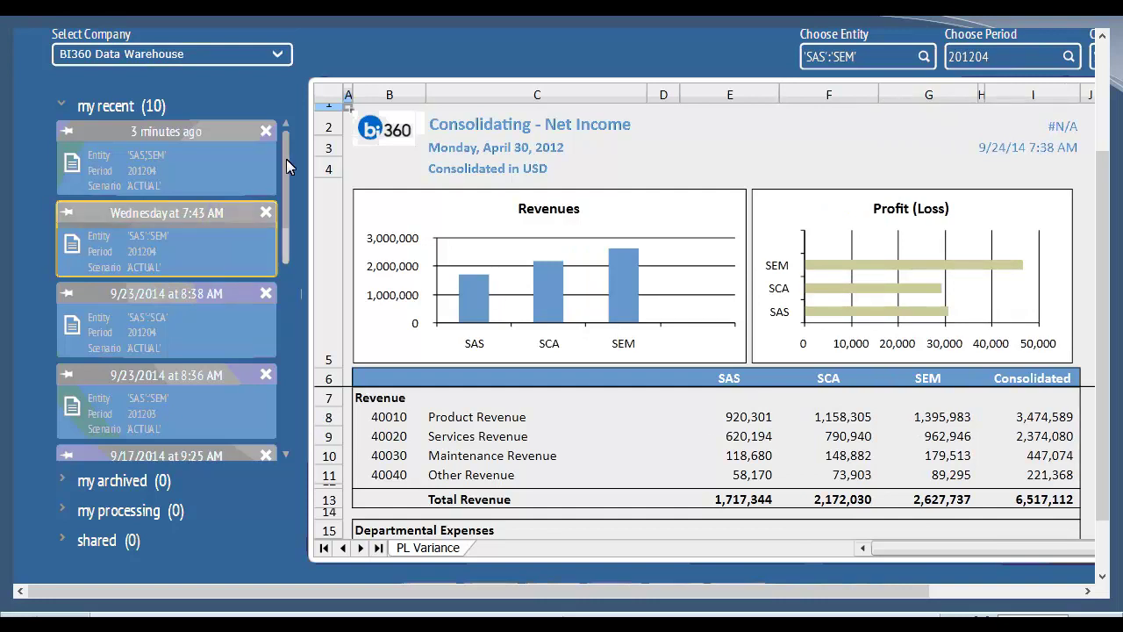
scroll(283, 203, down, 1)
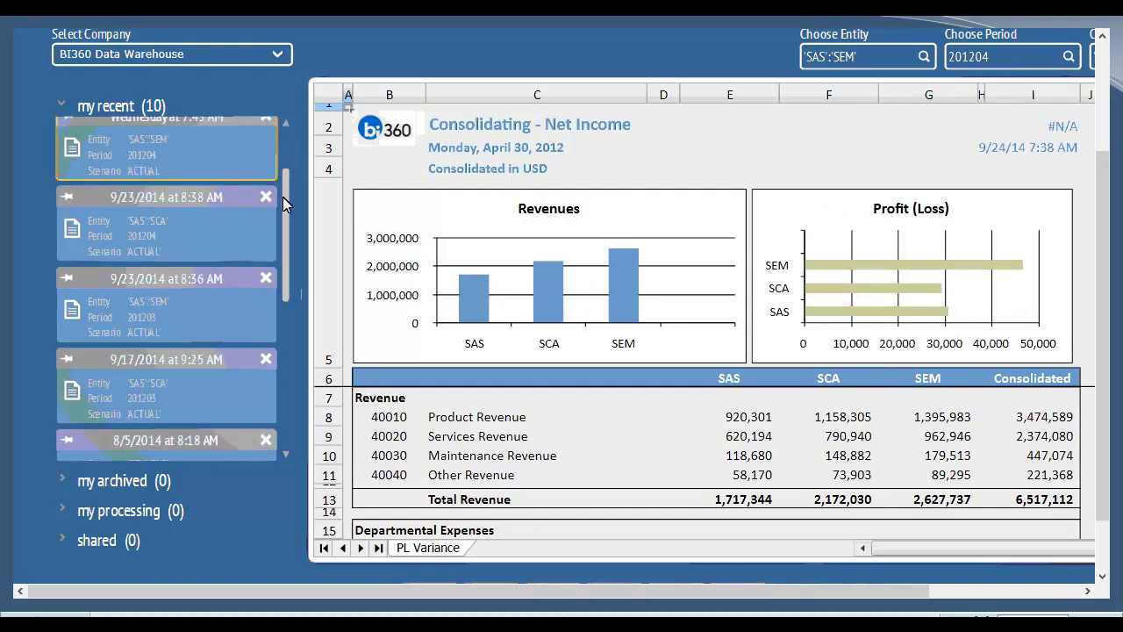
scroll(289, 169, up, 1)
scroll(289, 169, up, 1)
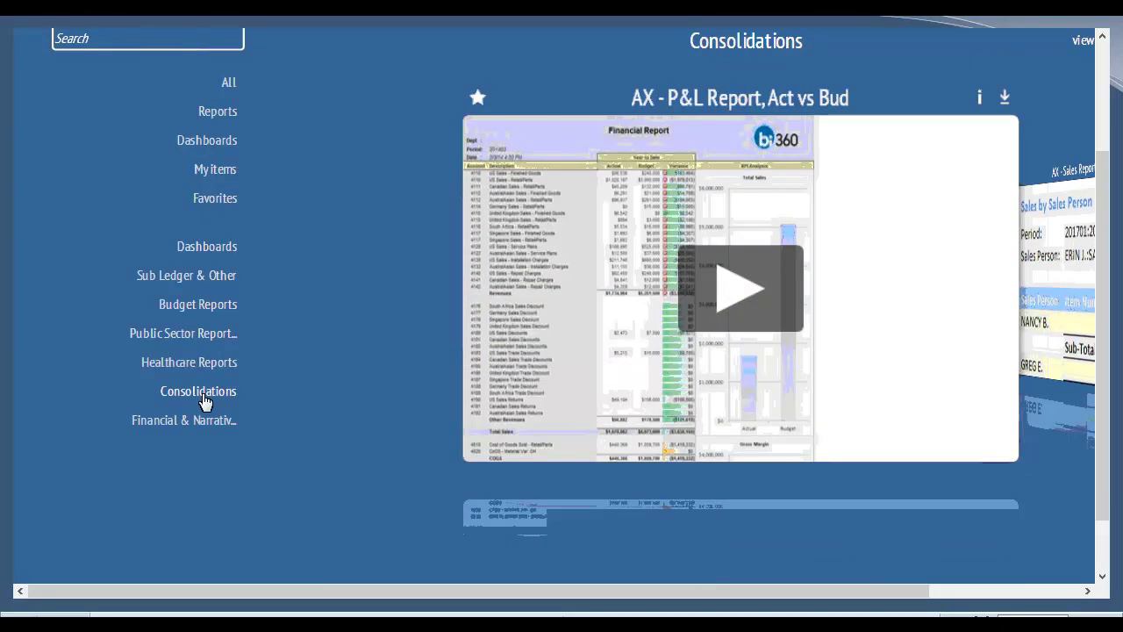
Find the CR20 - Consolidating Balance Sheet report in the Consolidations category and run it.
click(198, 393)
click(1054, 266)
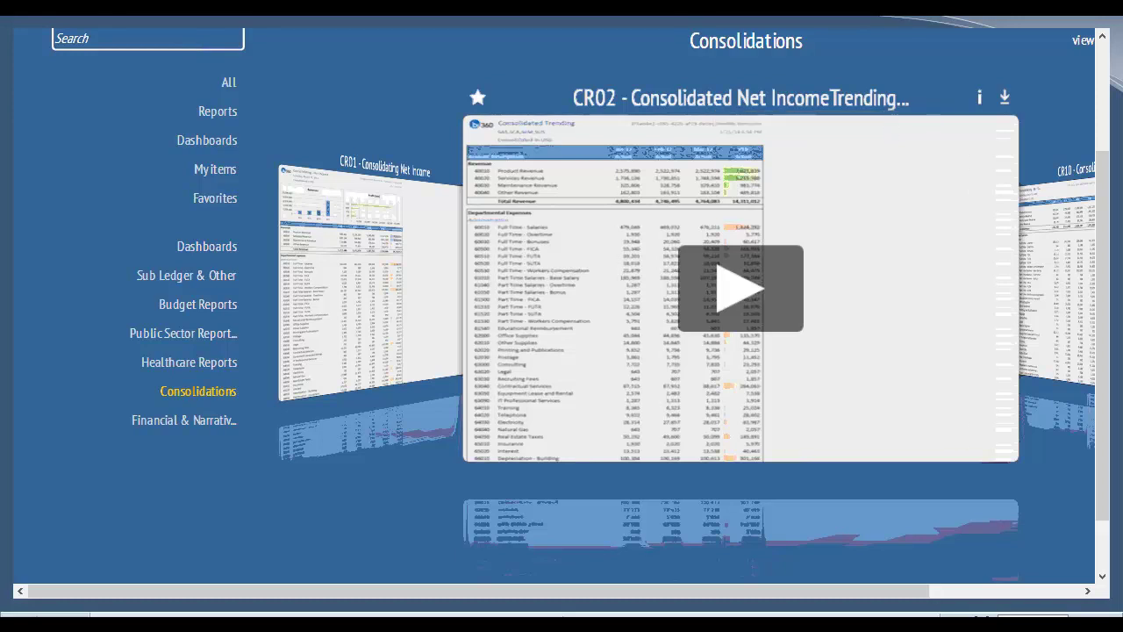
key(Right)
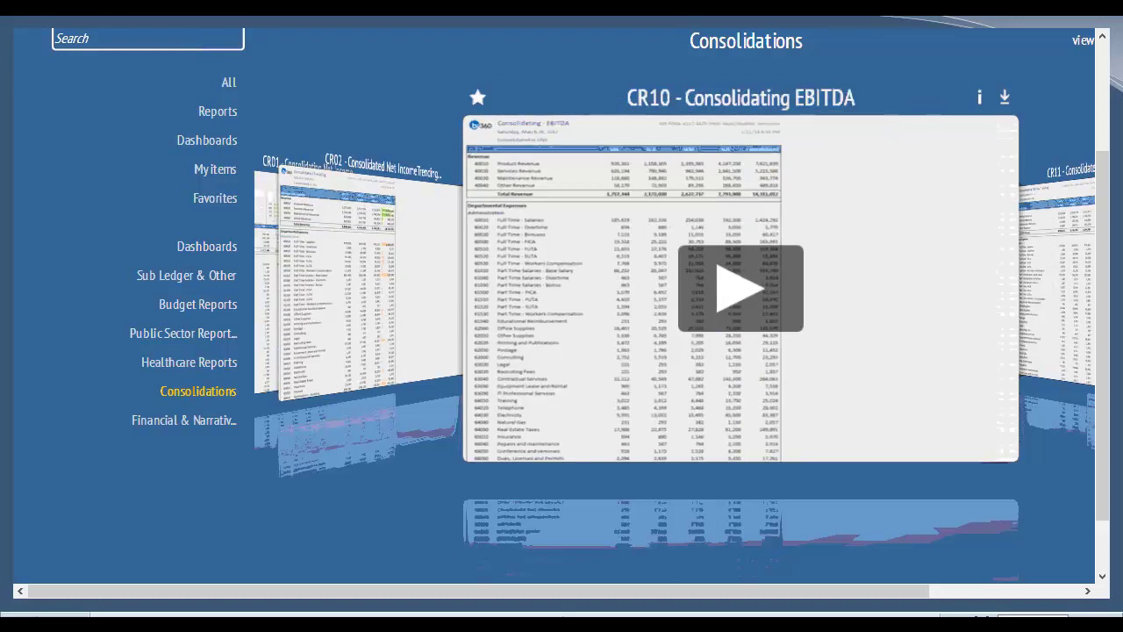
key(Right)
key(Right)
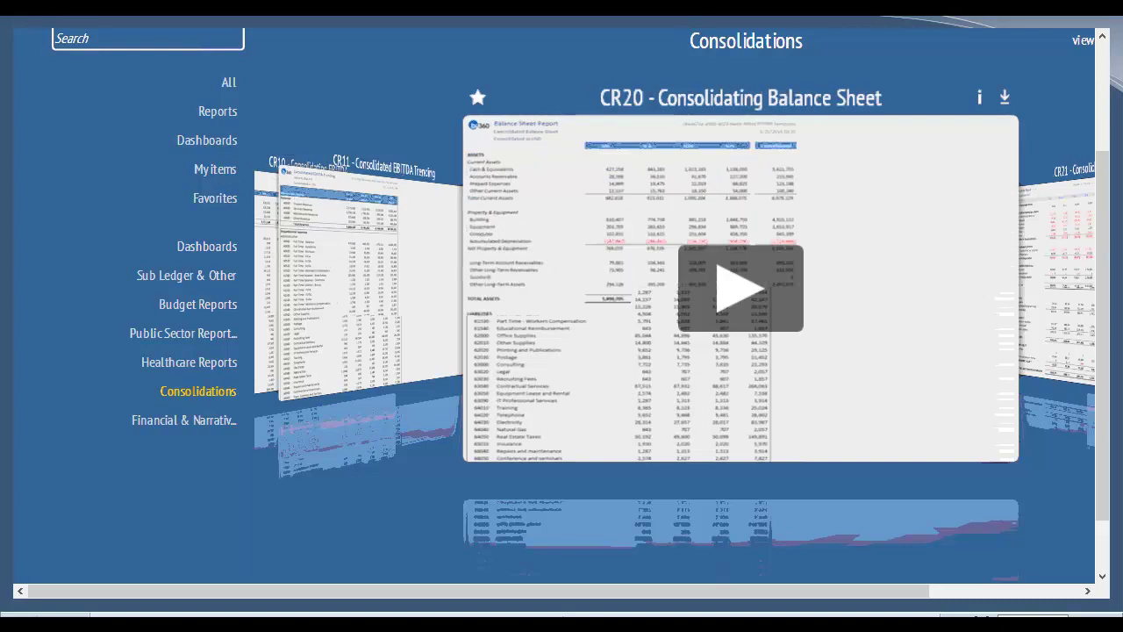
click(736, 300)
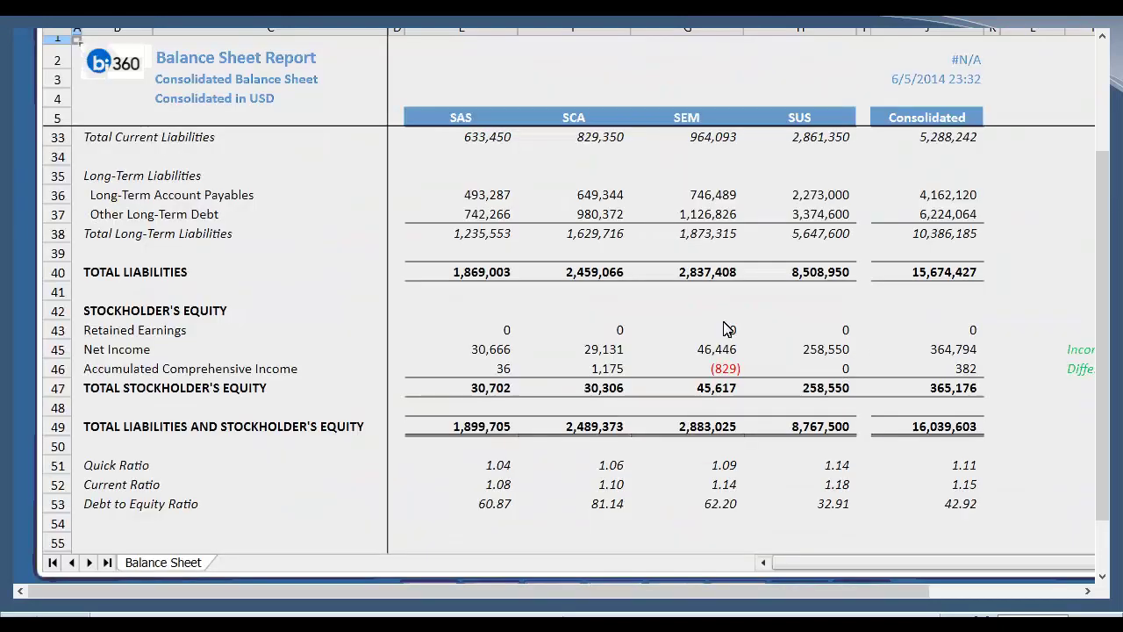
Examine the balance sheet's assets and liabilities, drilling down into the SUS Cash & Equivalents amount to inspect its transaction.
scroll(728, 329, up, 9)
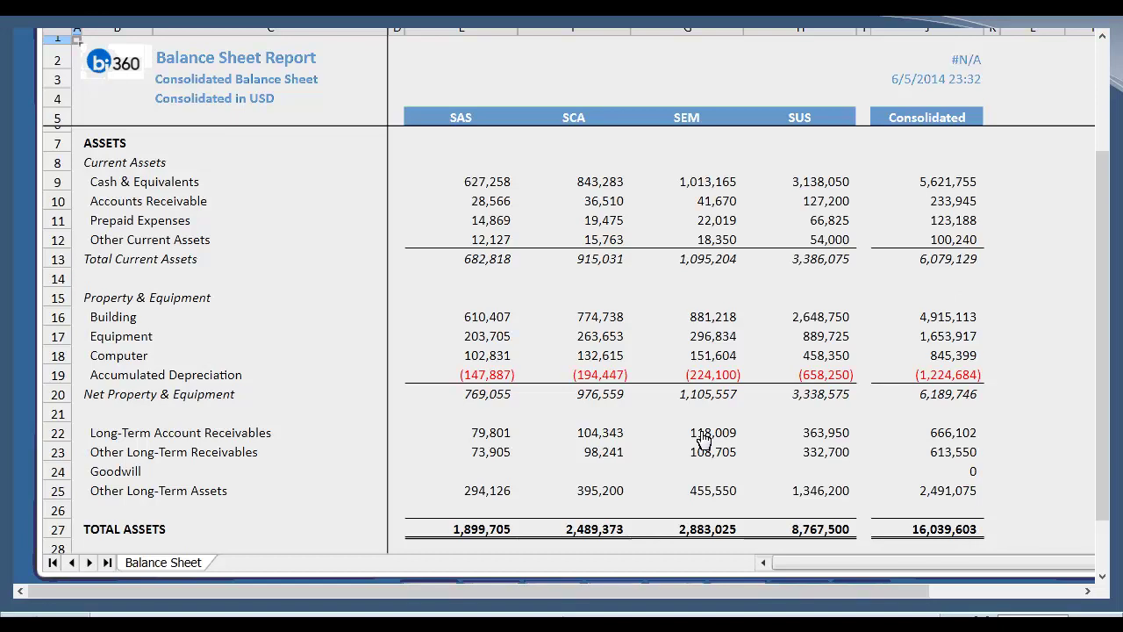
scroll(702, 438, down, 1)
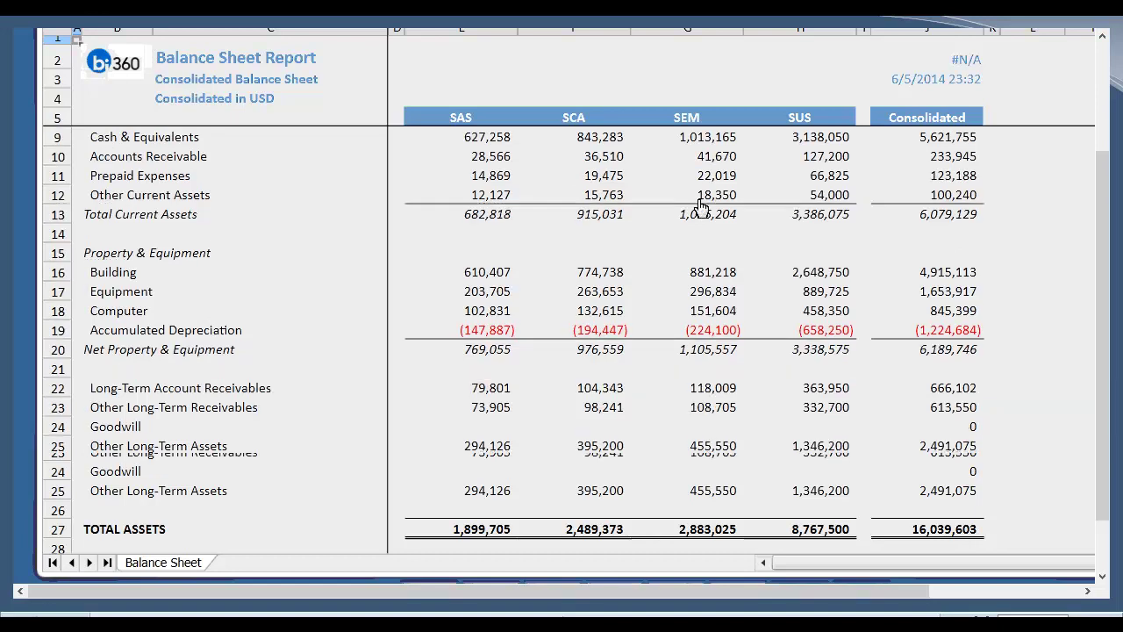
scroll(701, 207, up, 1)
click(799, 187)
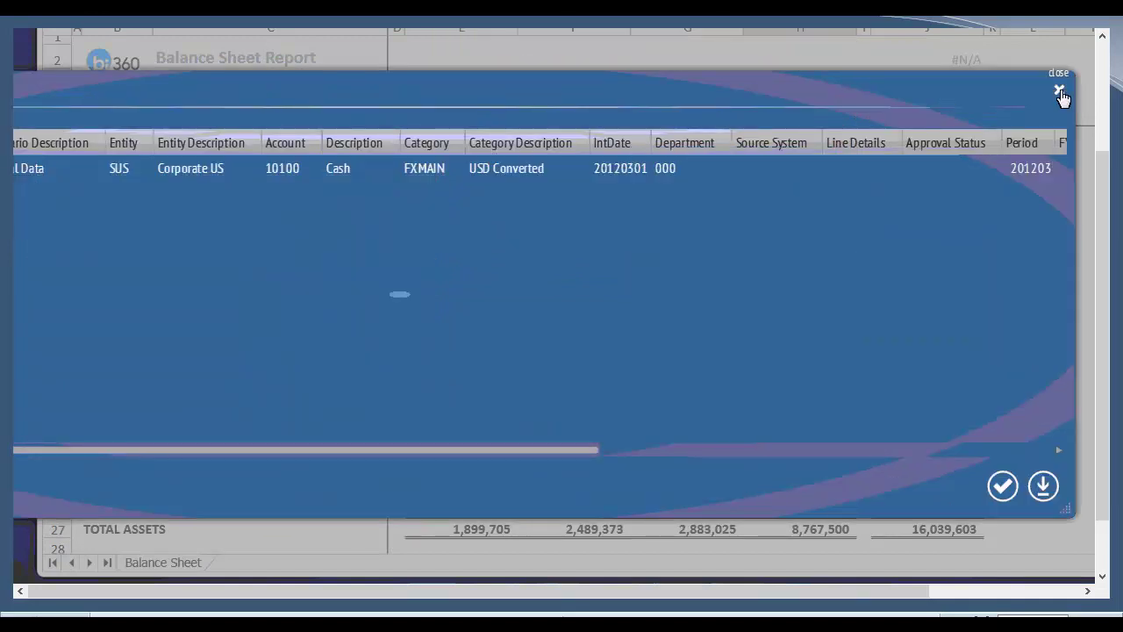
click(1060, 93)
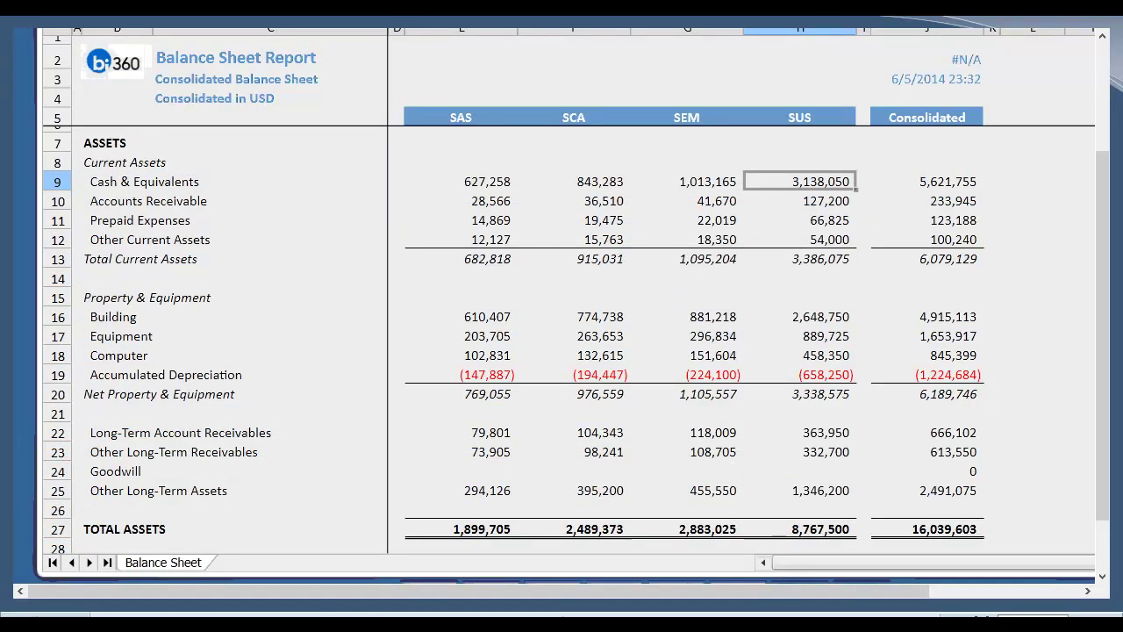
scroll(562, 342, down, 2)
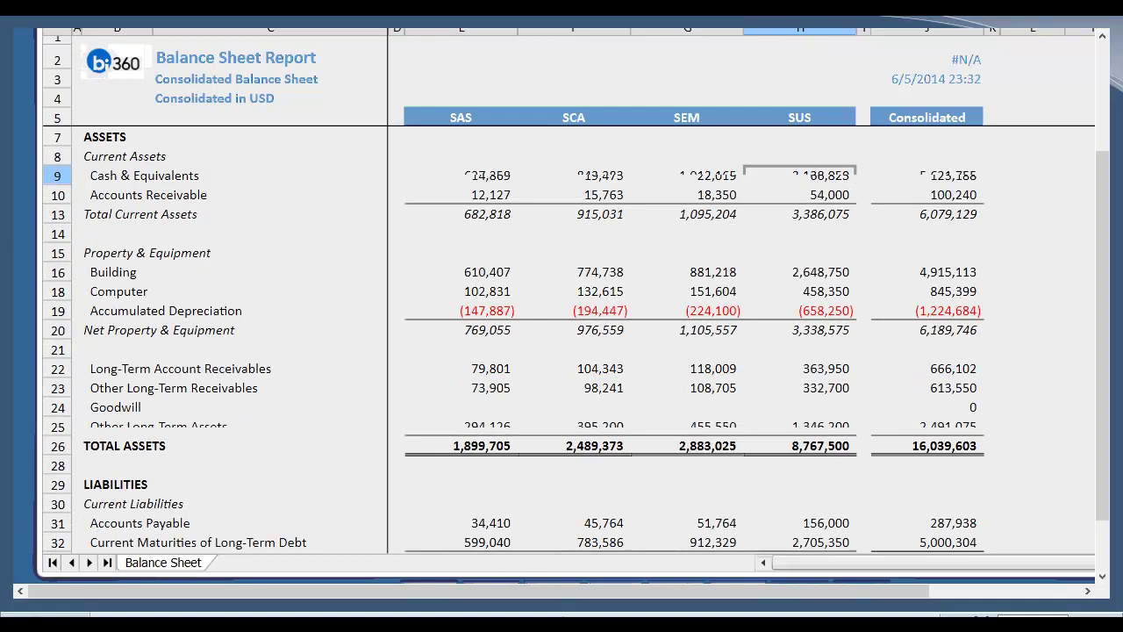
scroll(561, 342, down, 1)
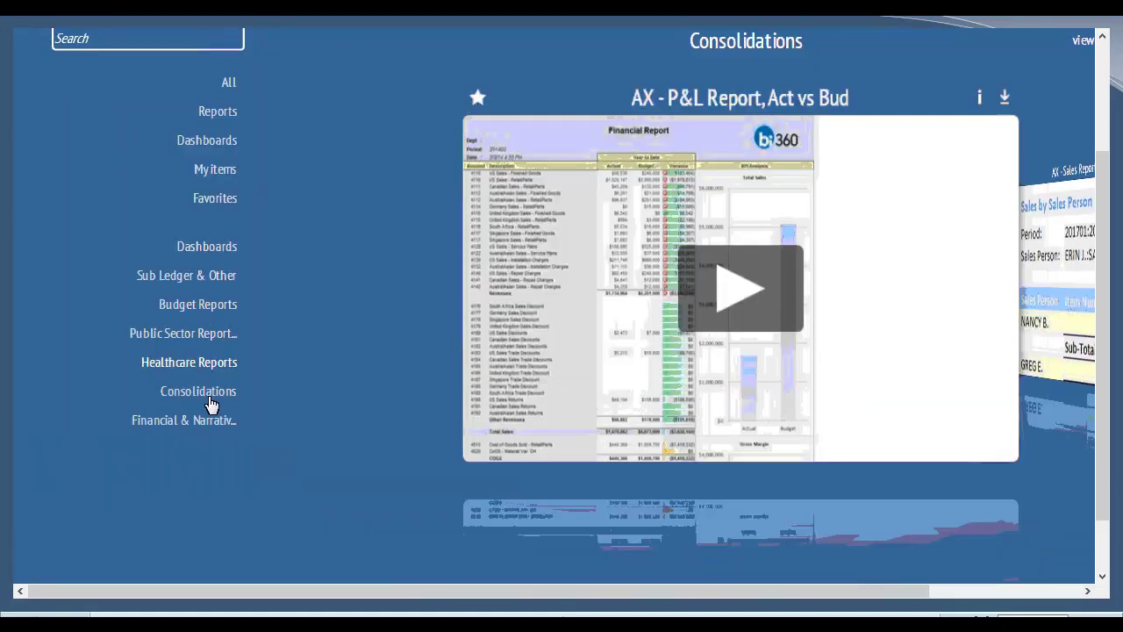
Browse the Consolidations category's report previews from CR01 - Consolidating Net Income through EL10 - Intercompany Elim Input.
click(210, 401)
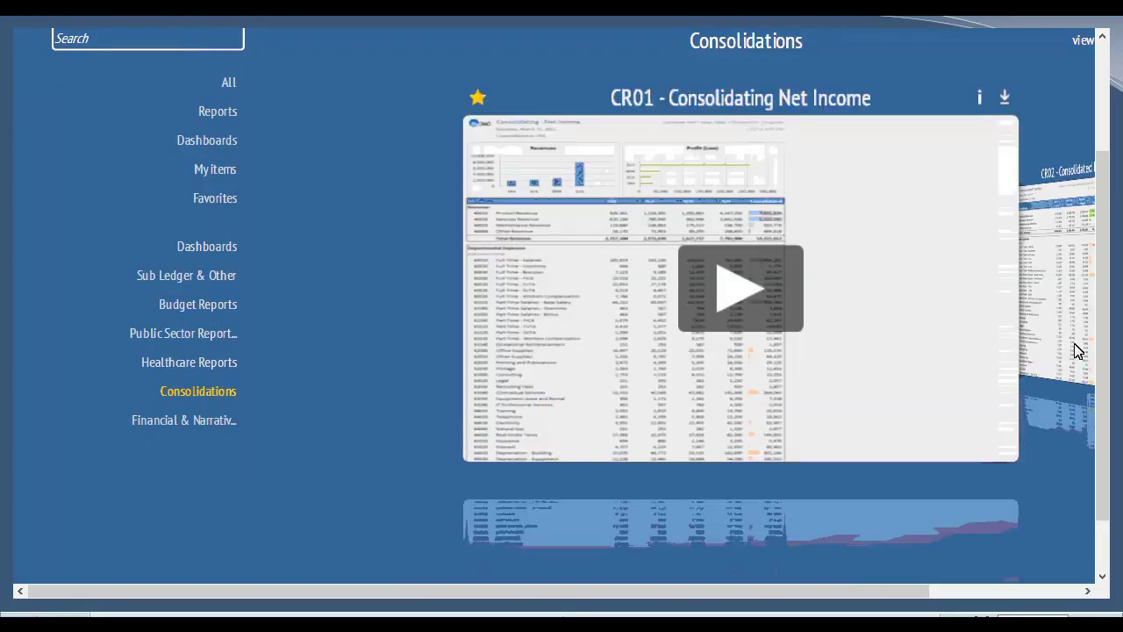
click(1077, 349)
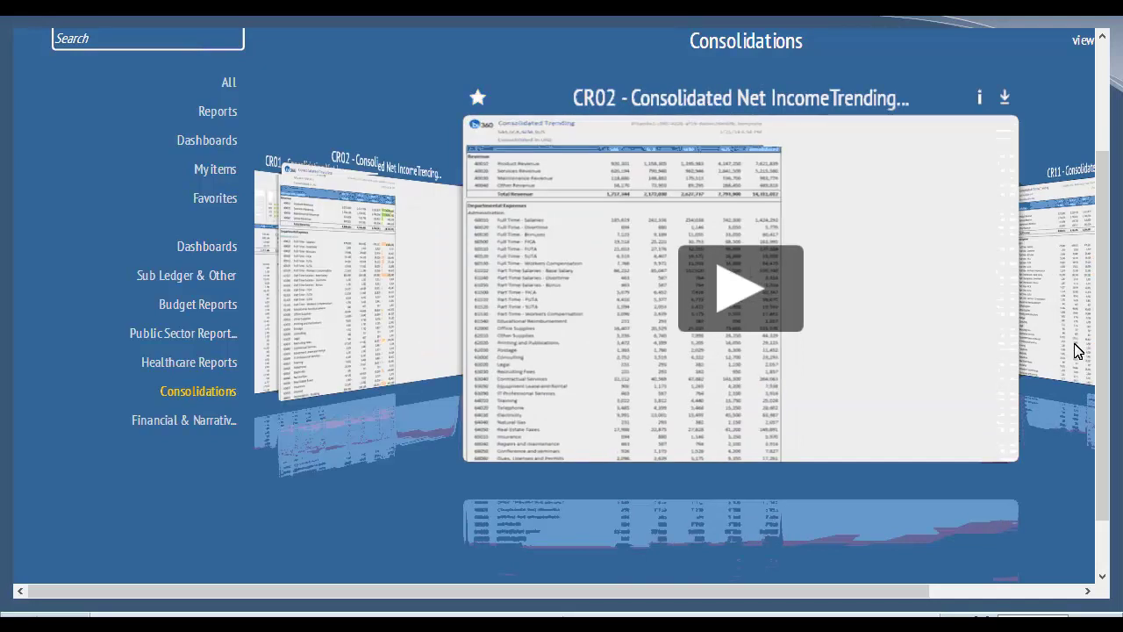
click(1078, 350)
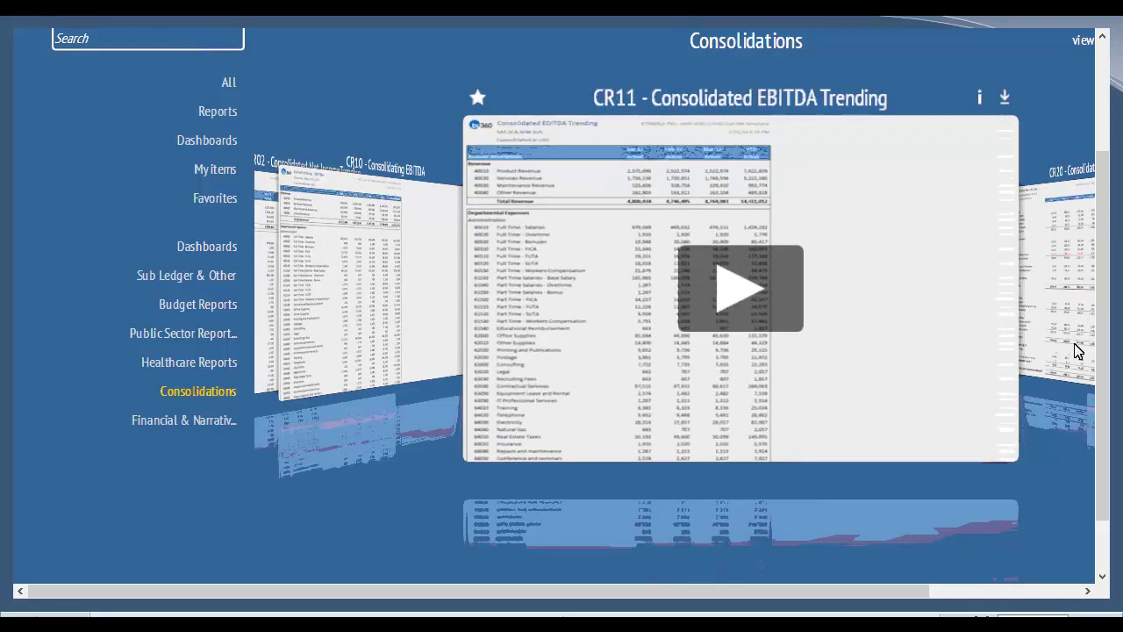
click(1078, 351)
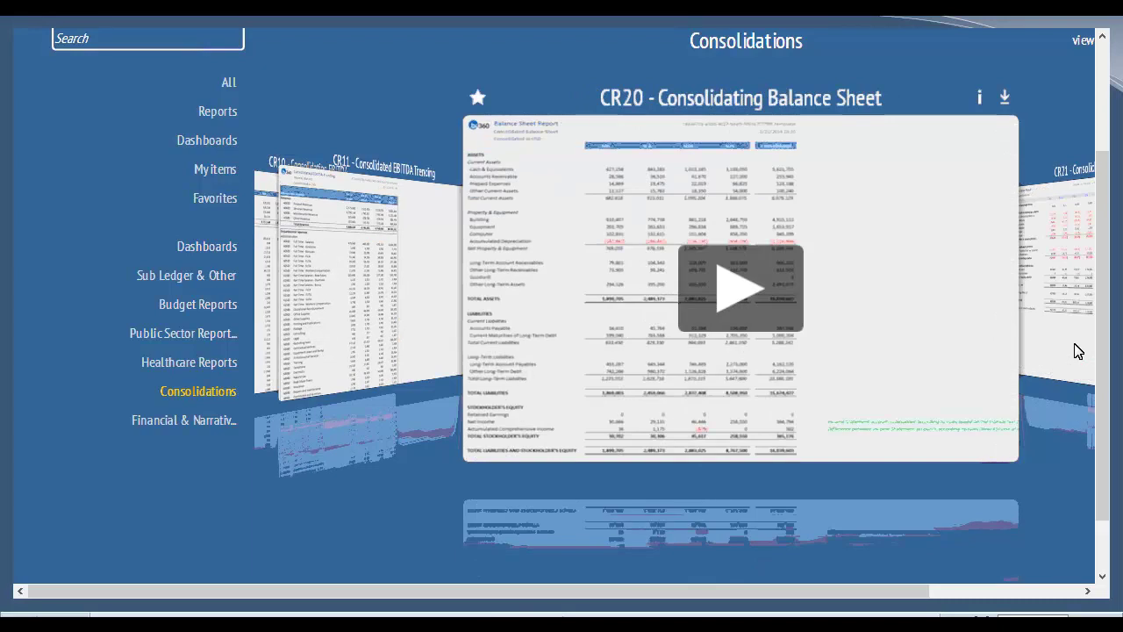
click(1077, 351)
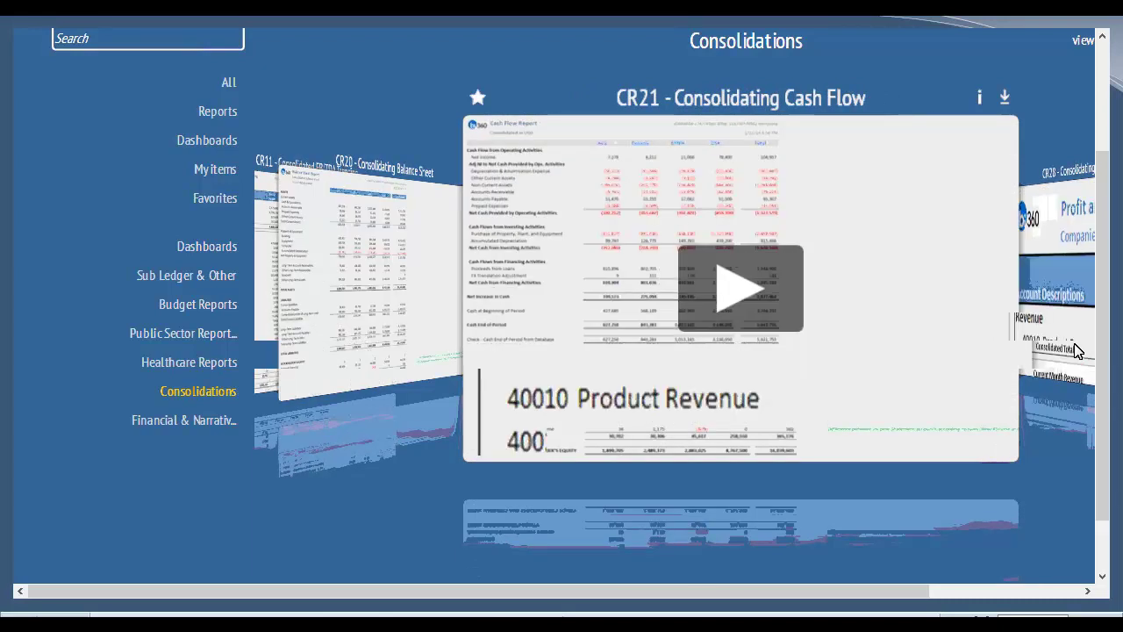
click(1078, 351)
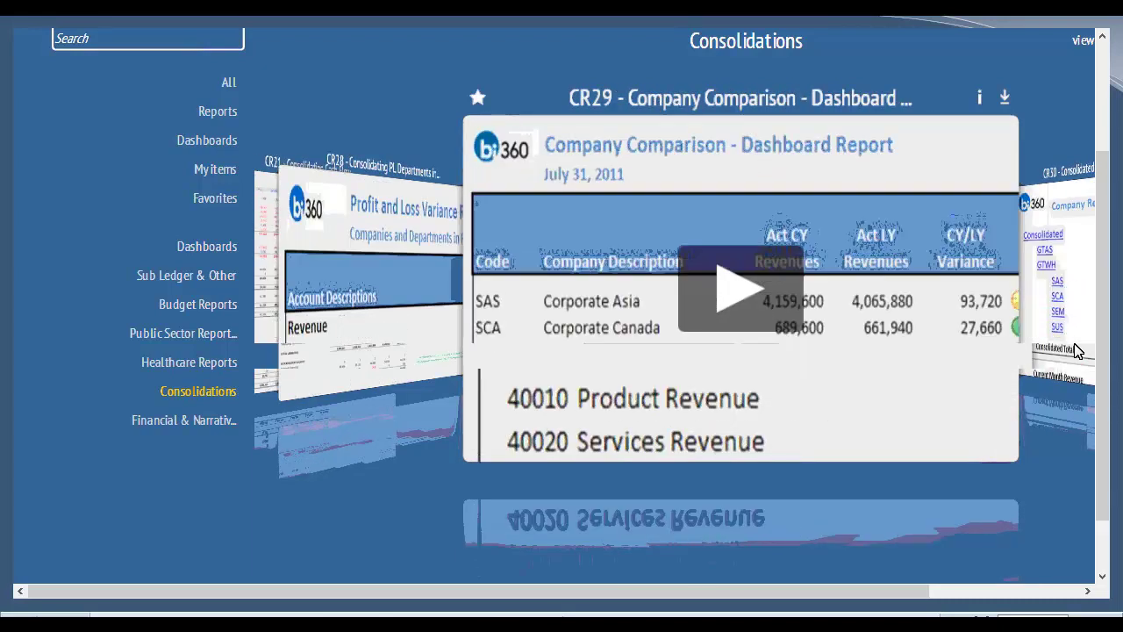
click(1077, 351)
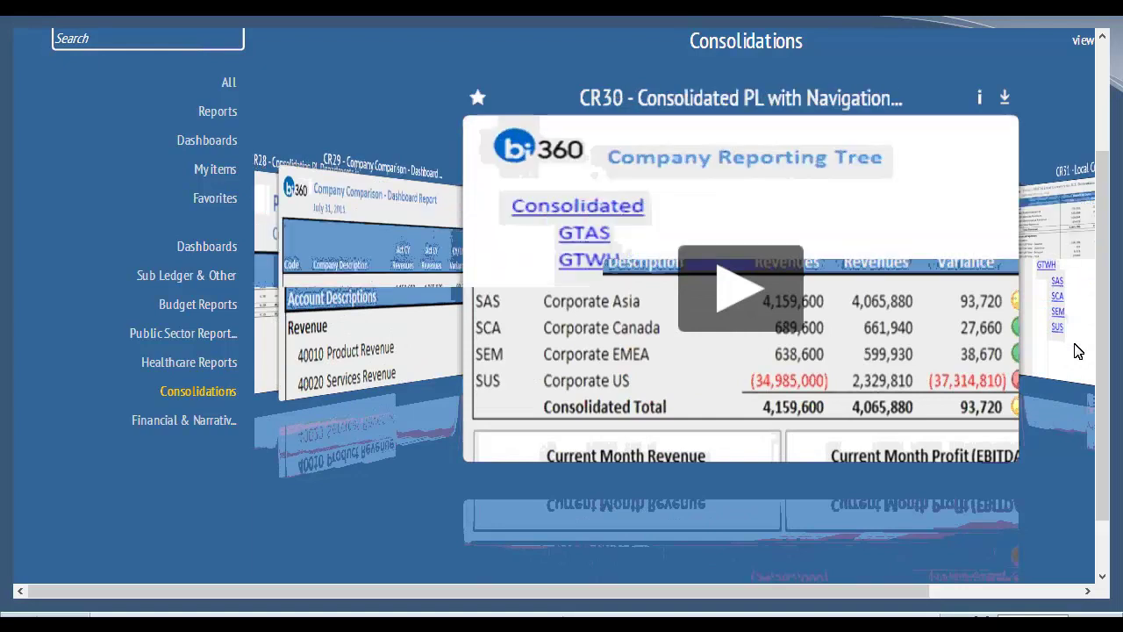
click(1077, 351)
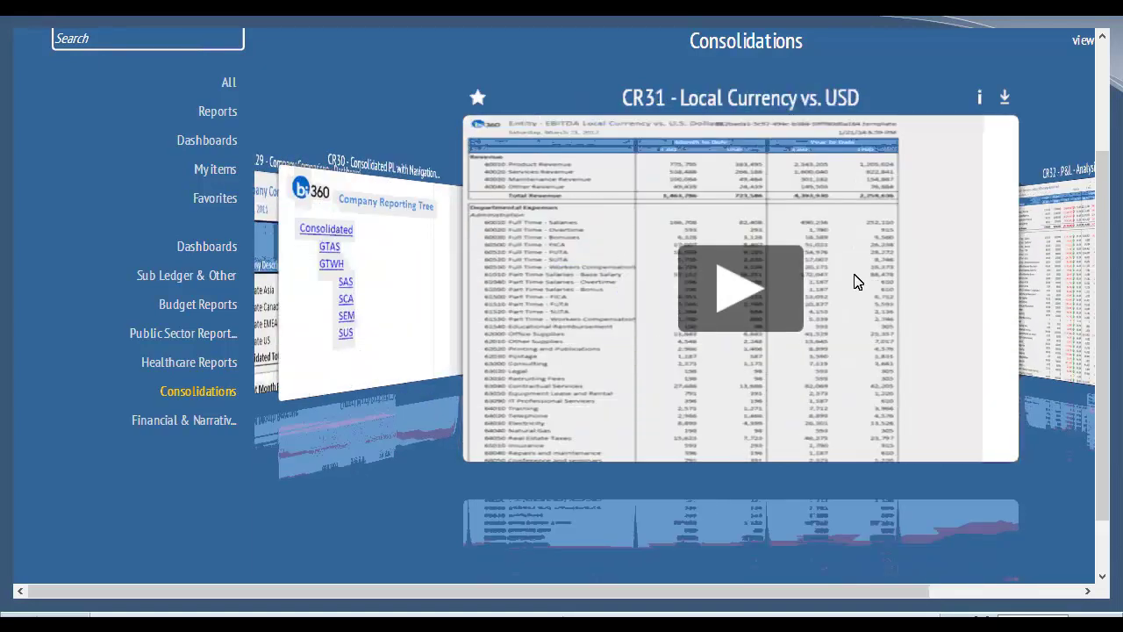
click(1085, 298)
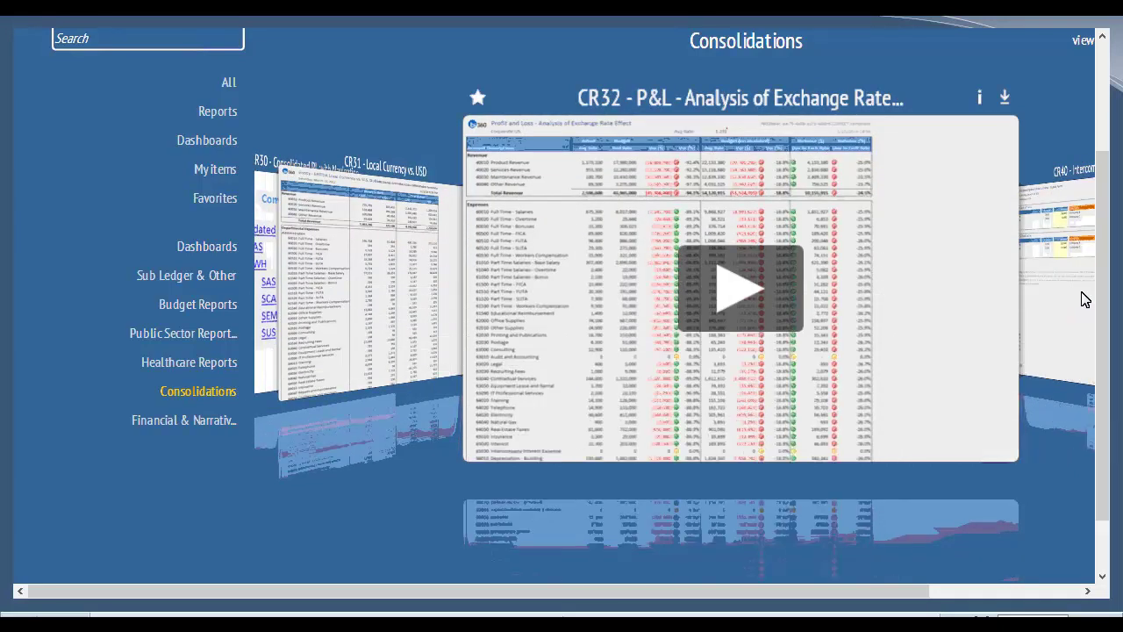
click(1084, 298)
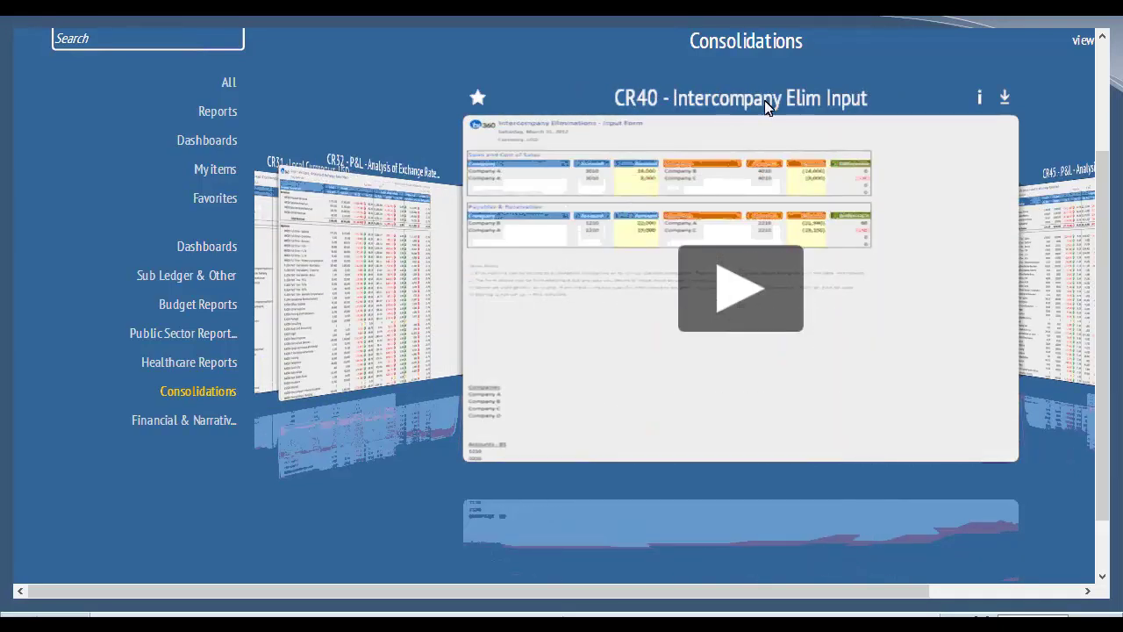
click(1074, 281)
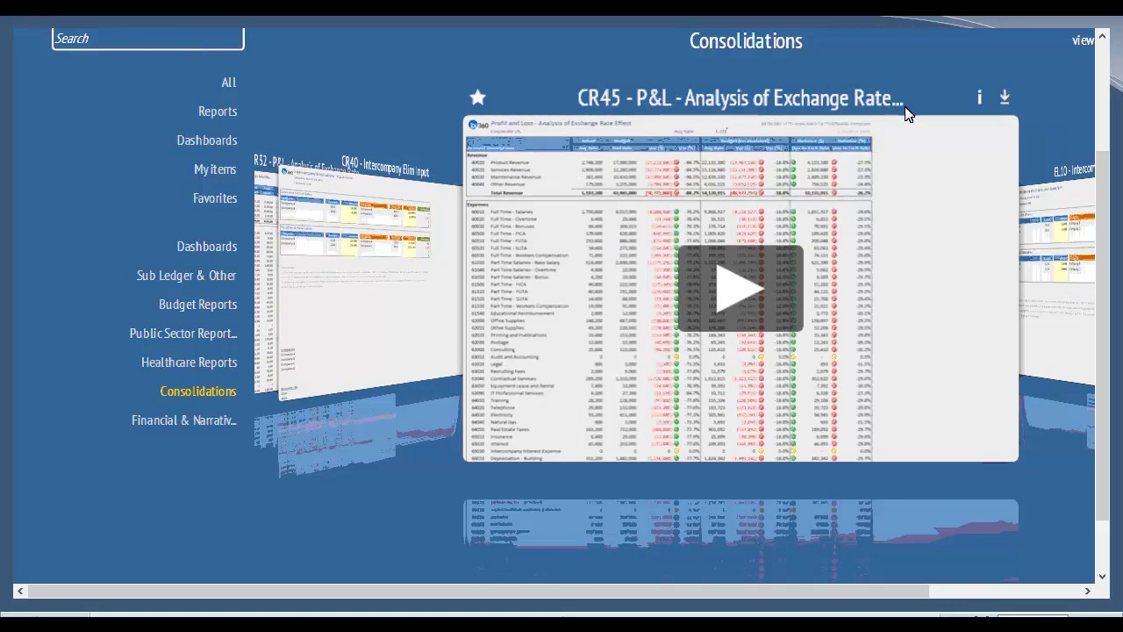
click(1052, 282)
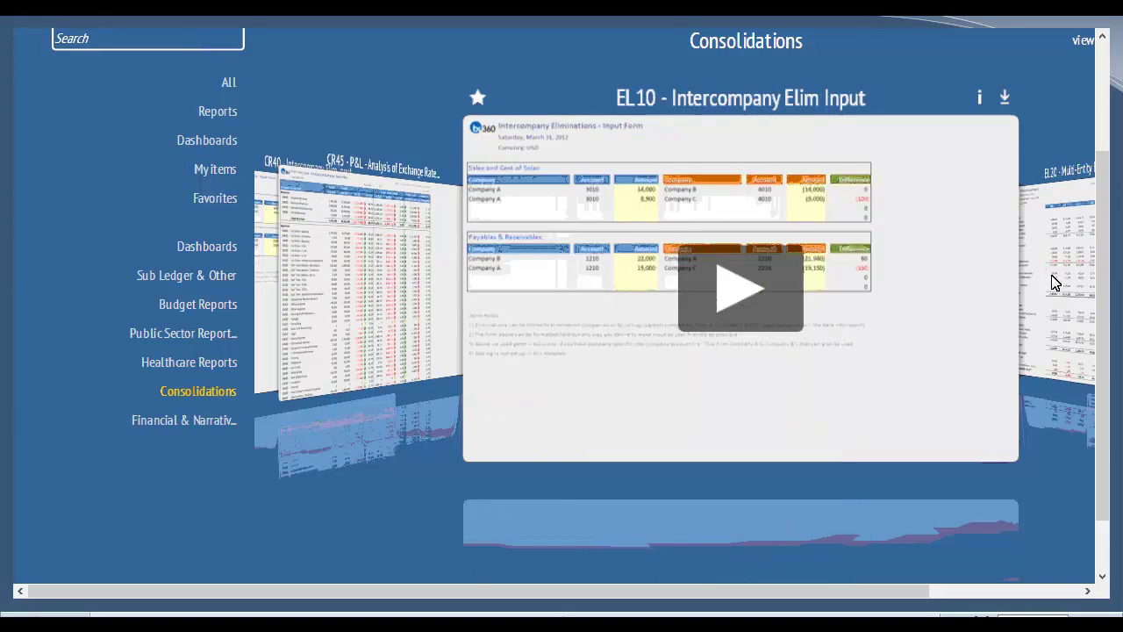
Run the EL20 - Multi-Entity Balance Sheet report and bring its Eliminations and Consolidated columns into view.
click(1054, 283)
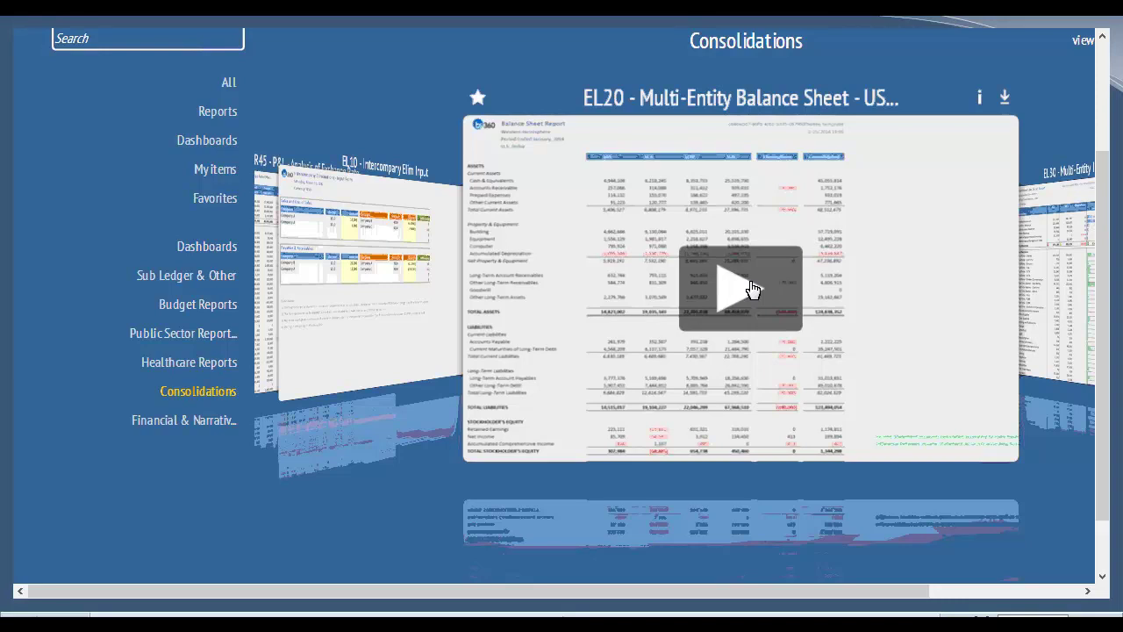
click(752, 290)
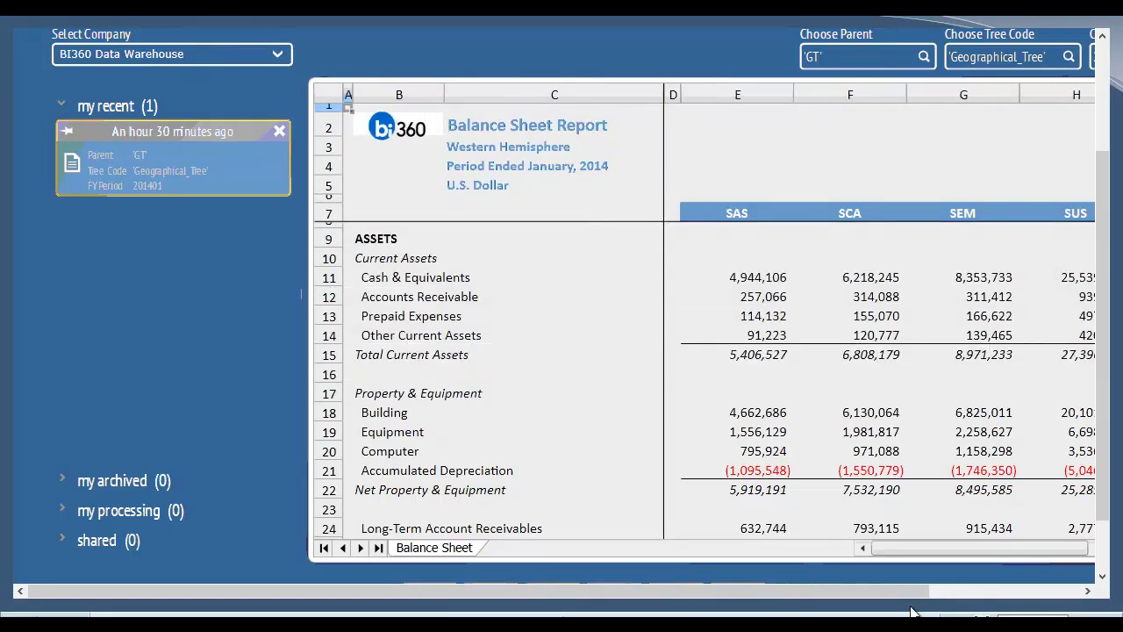
drag(888, 585, 930, 589)
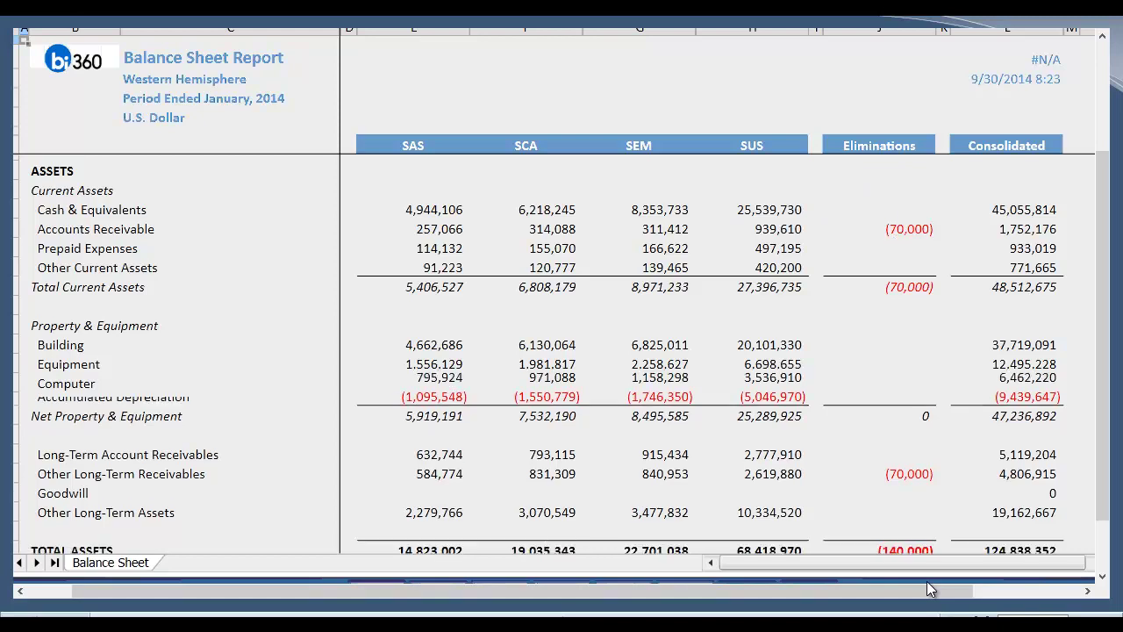
Examine the multi-entity balance sheet's elimination and consolidated amounts from assets through liabilities, stockholder's equity and ratios.
scroll(927, 580, down, 3)
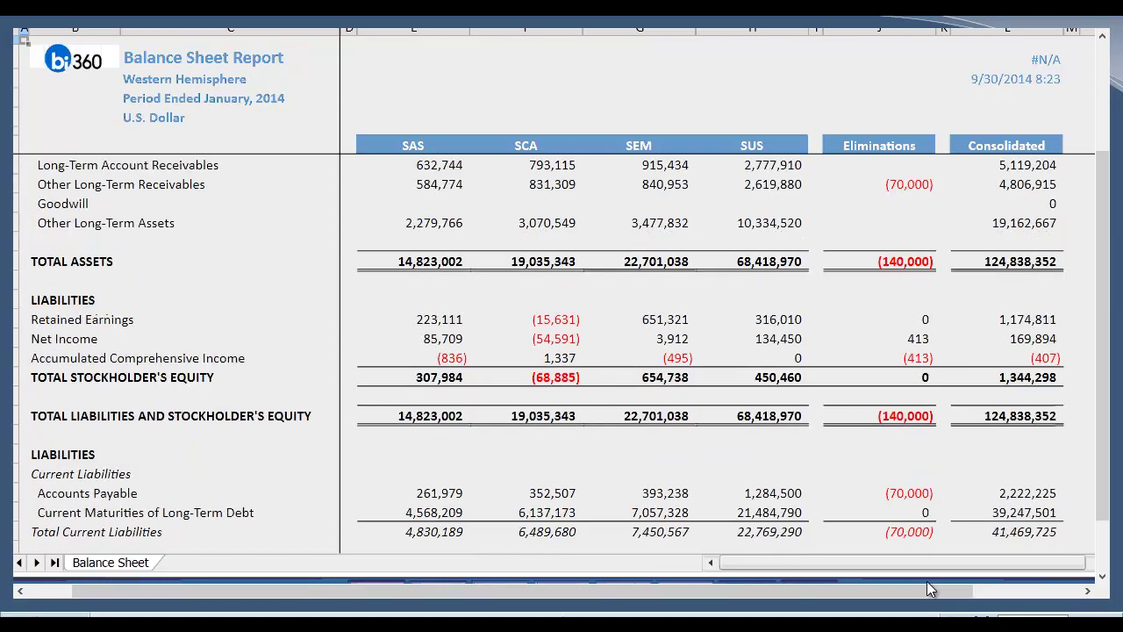
scroll(926, 581, down, 3)
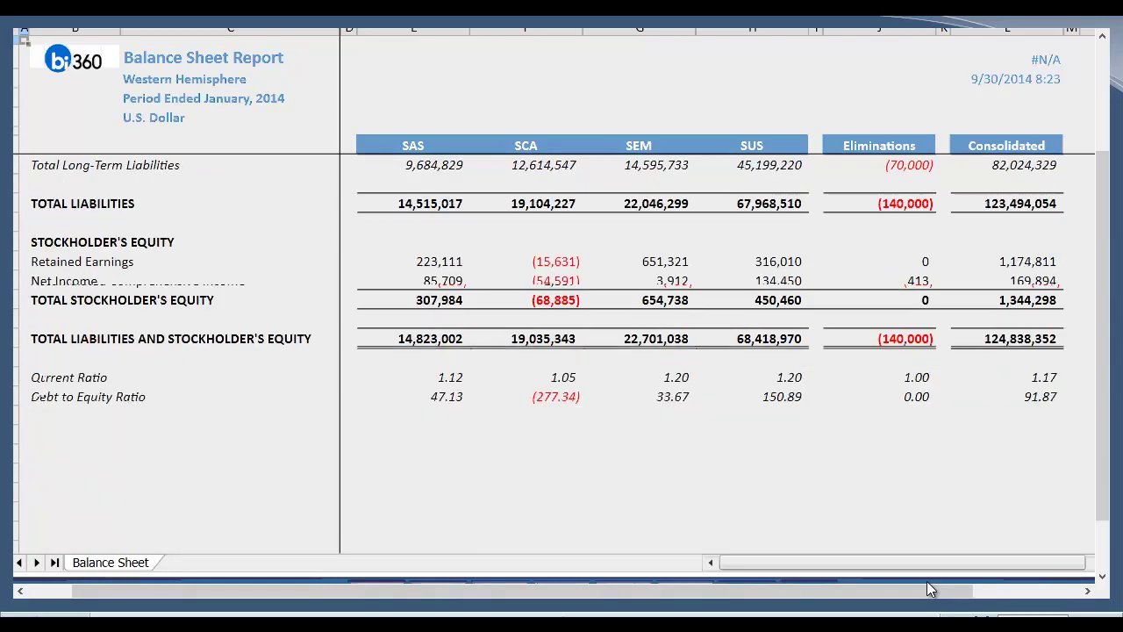
scroll(927, 581, up, 1)
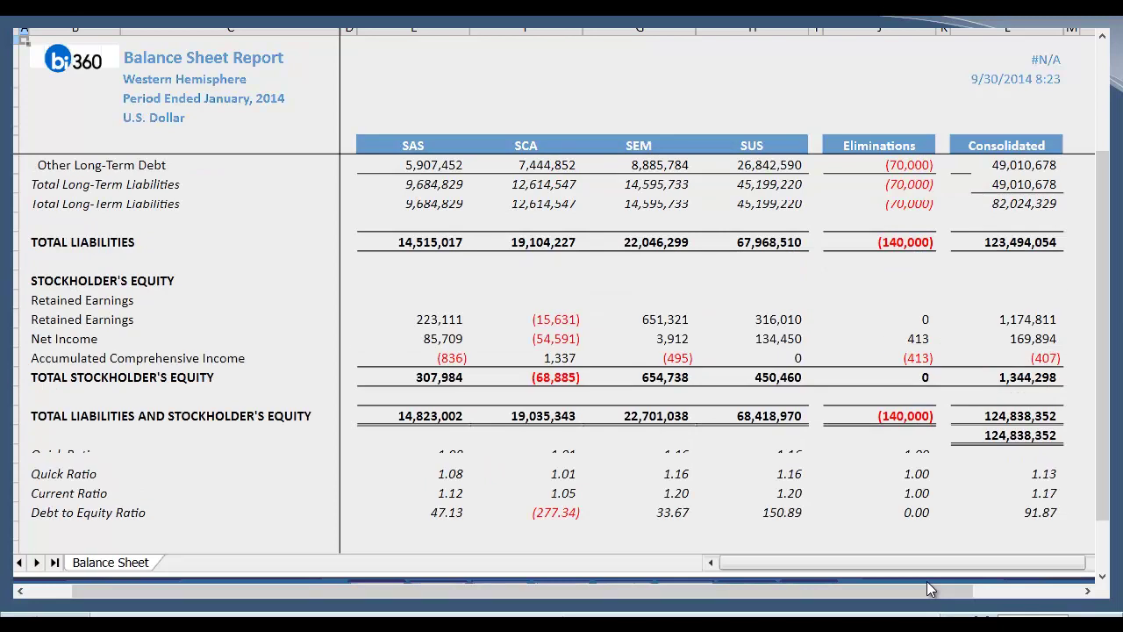
scroll(927, 580, up, 4)
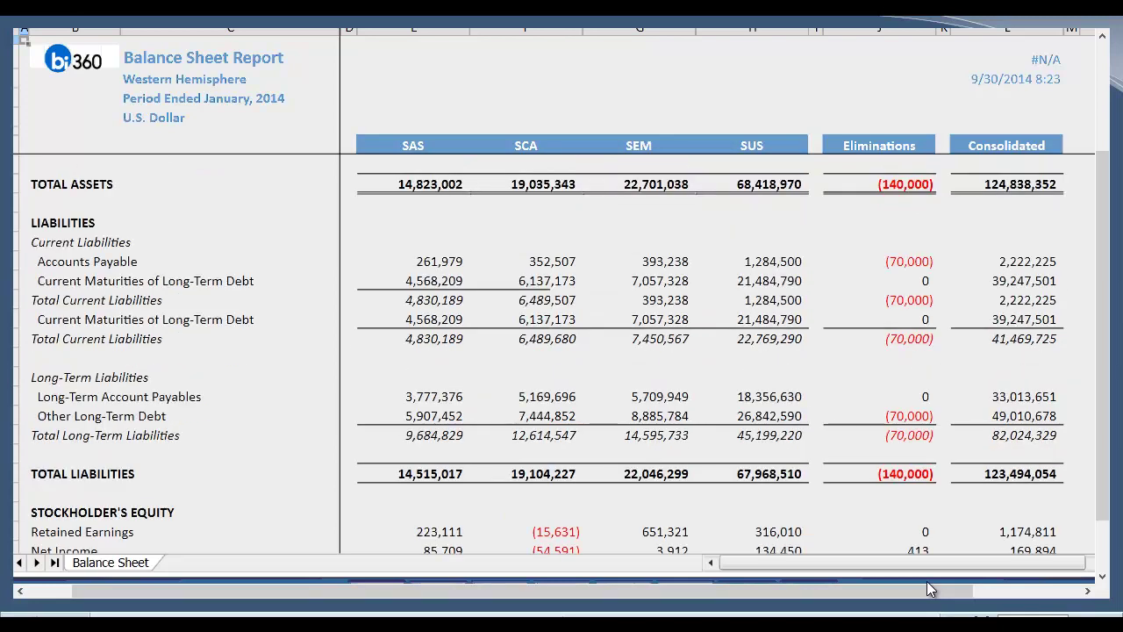
scroll(926, 581, up, 6)
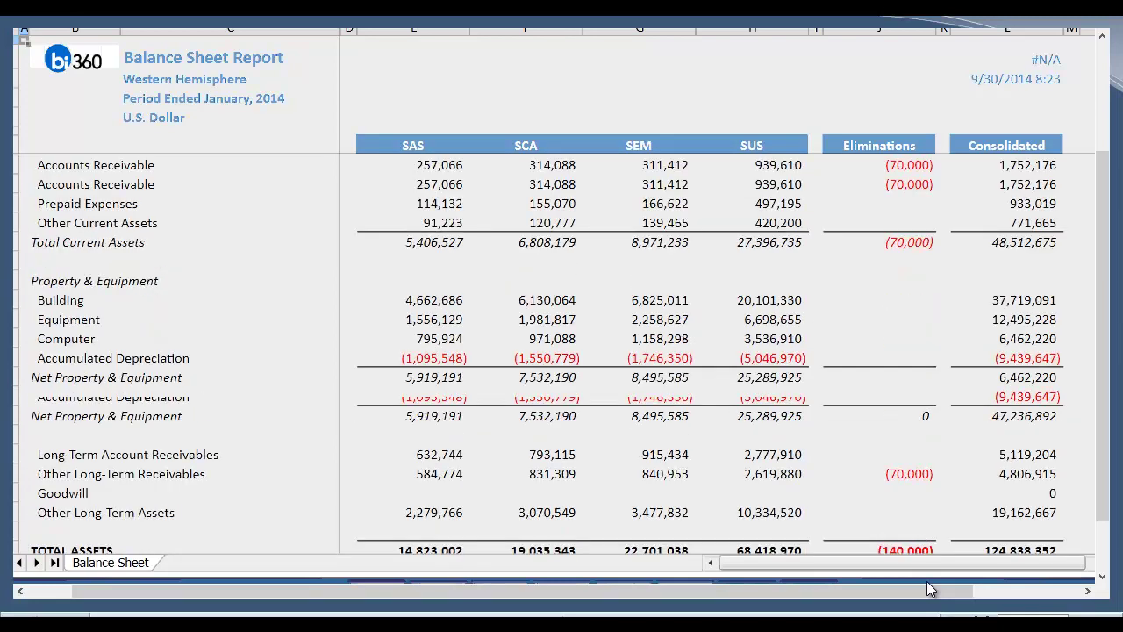
scroll(926, 581, up, 1)
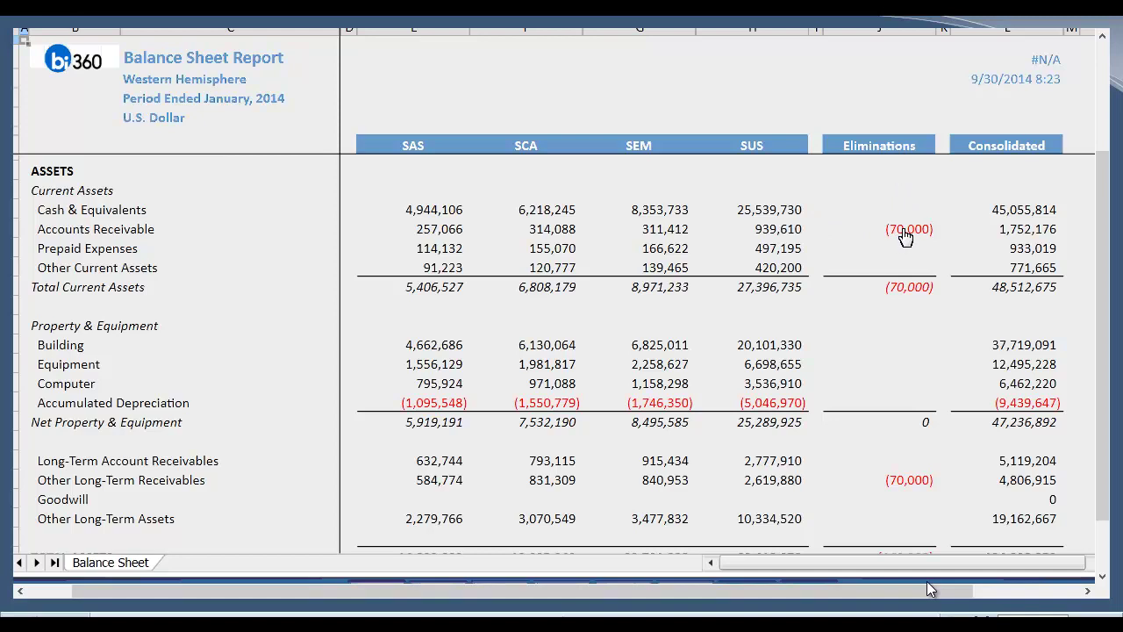
Drill down into the Accounts Receivable elimination amount and examine the rollup nodes and YTD amounts of its intercompany transactions.
double_click(906, 233)
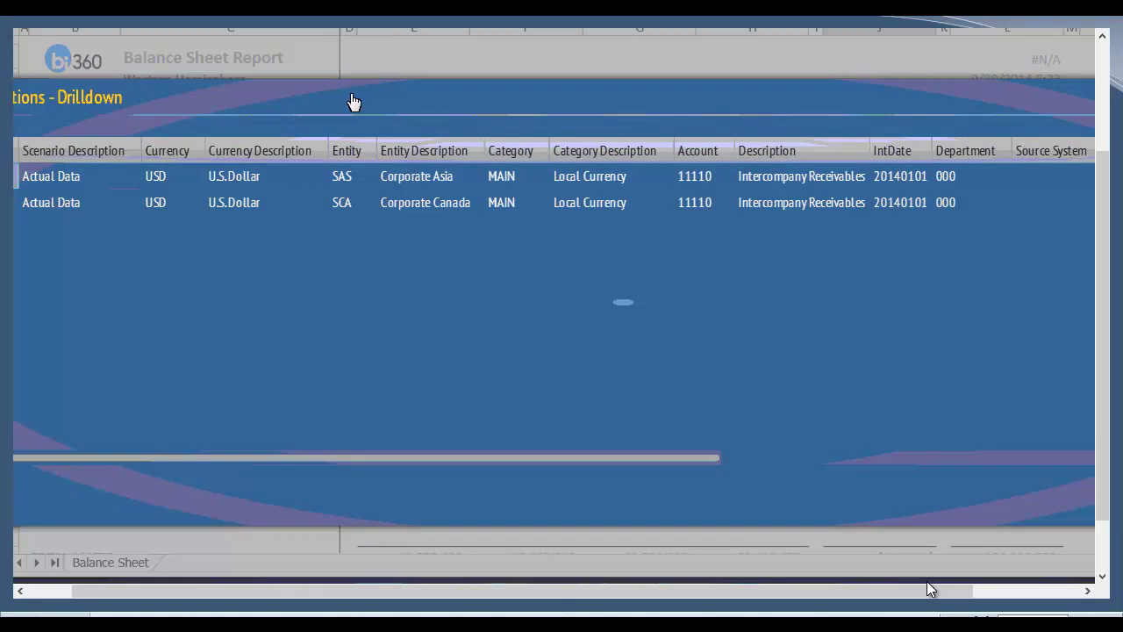
scroll(352, 103, right, 3)
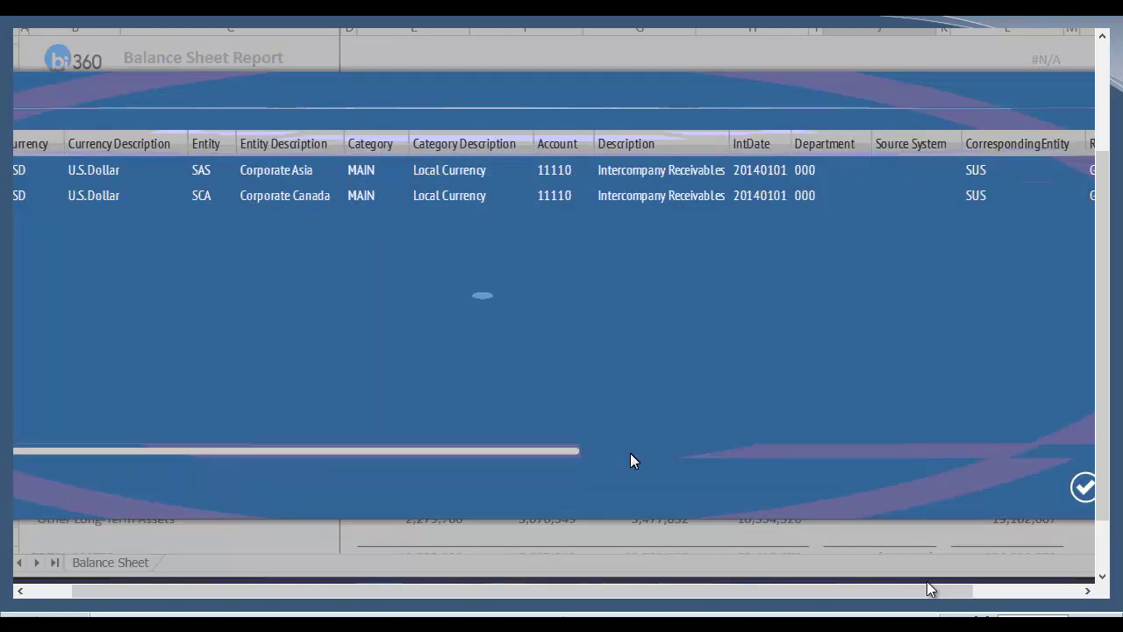
scroll(766, 475, right, 3)
scroll(768, 324, right, 3)
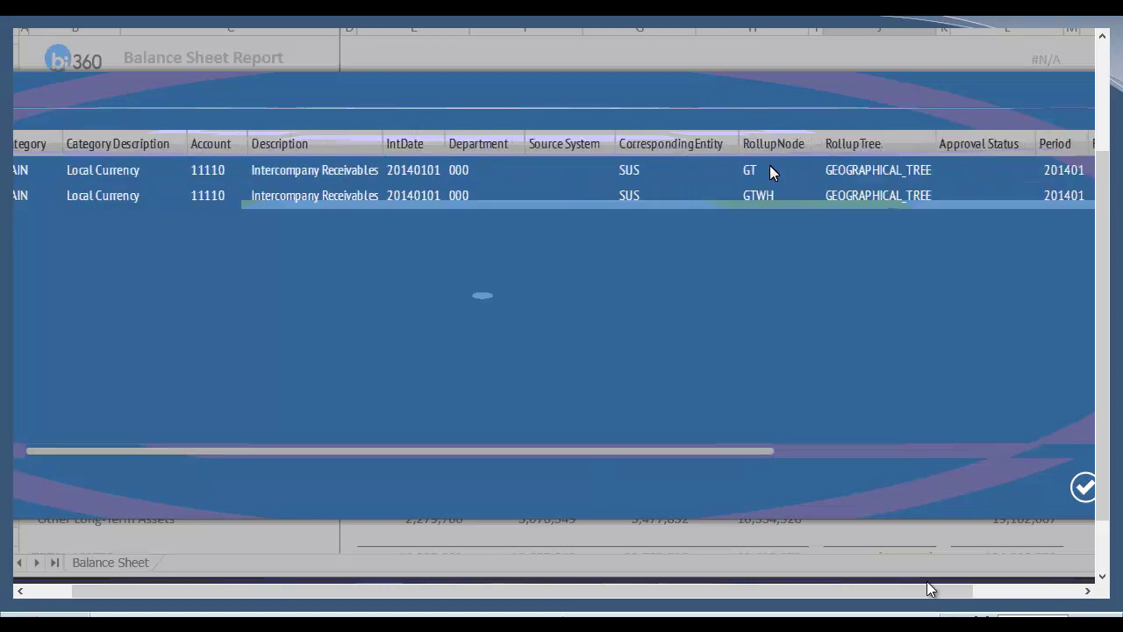
click(770, 207)
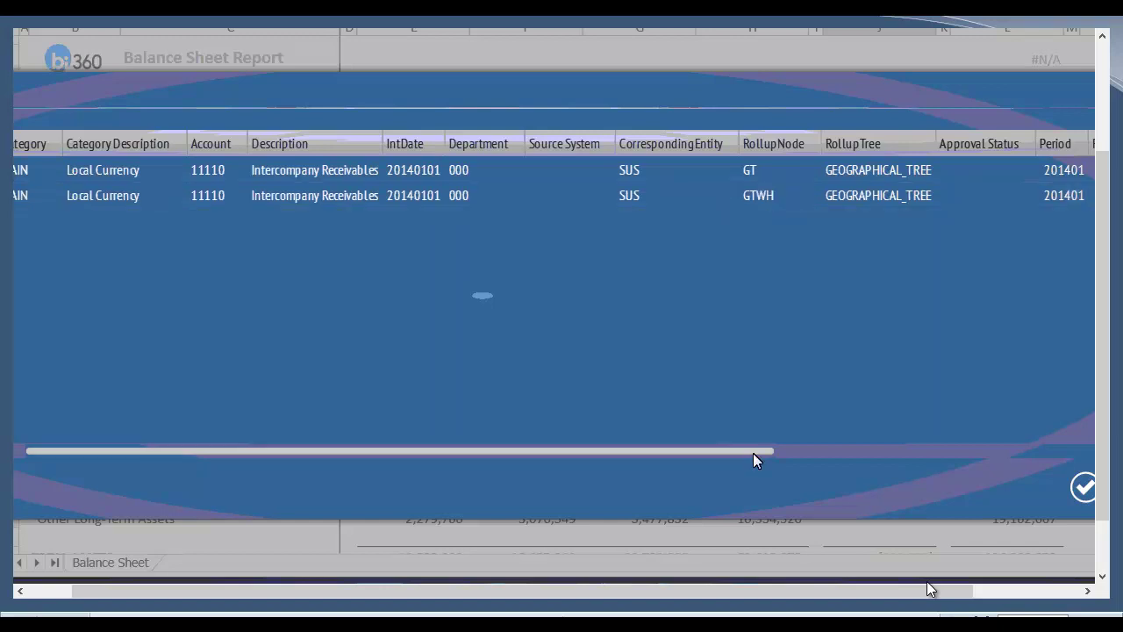
drag(756, 459, 1114, 458)
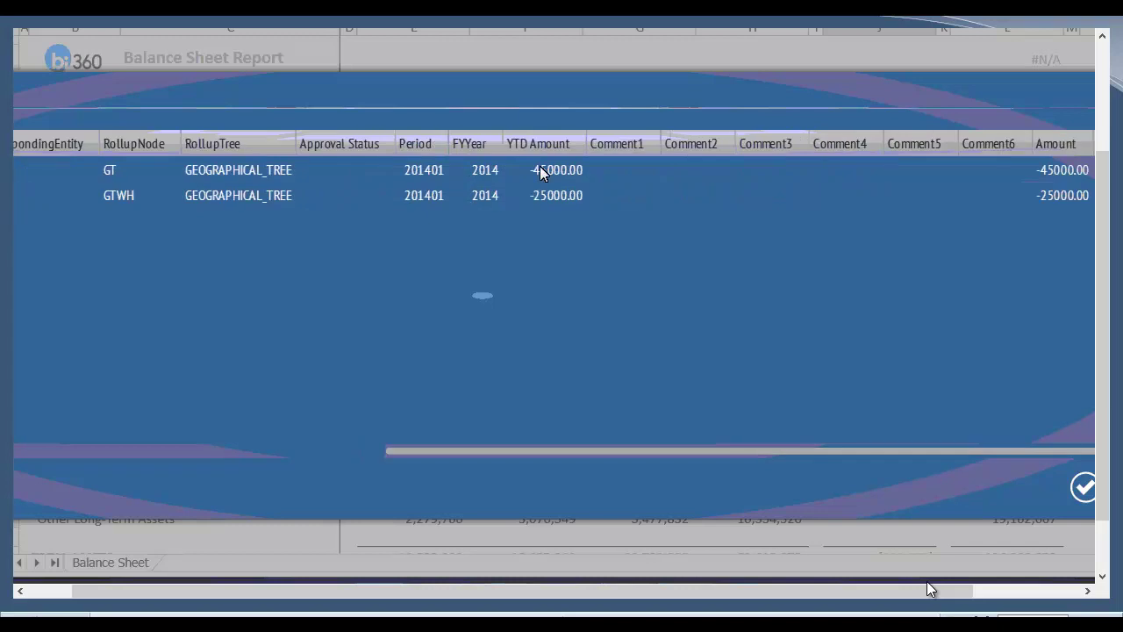
click(542, 173)
click(546, 198)
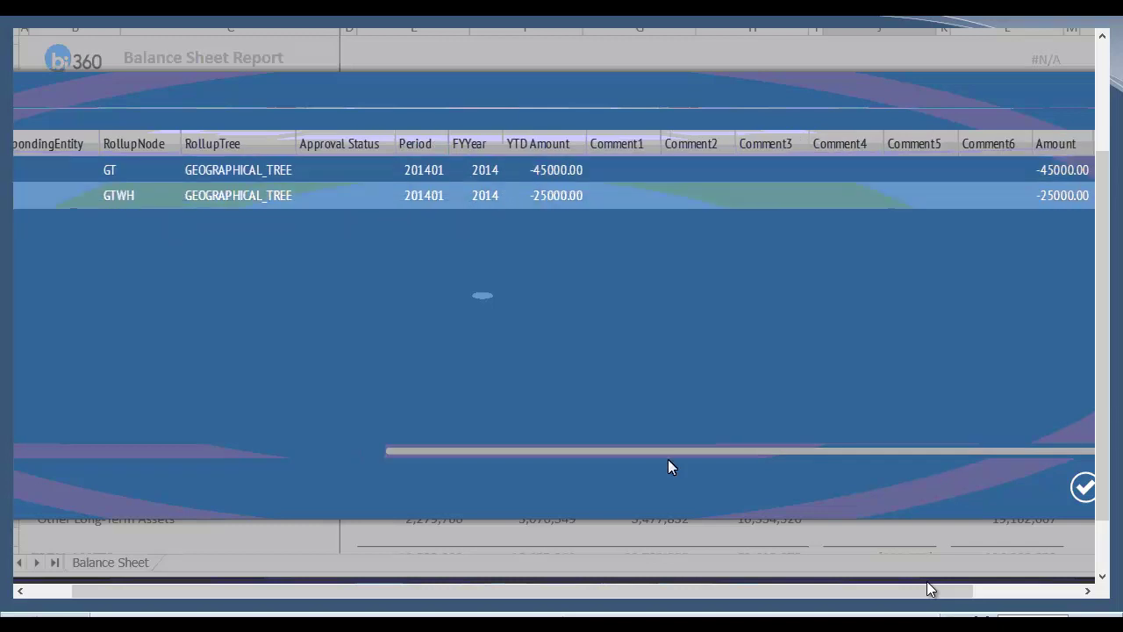
click(669, 465)
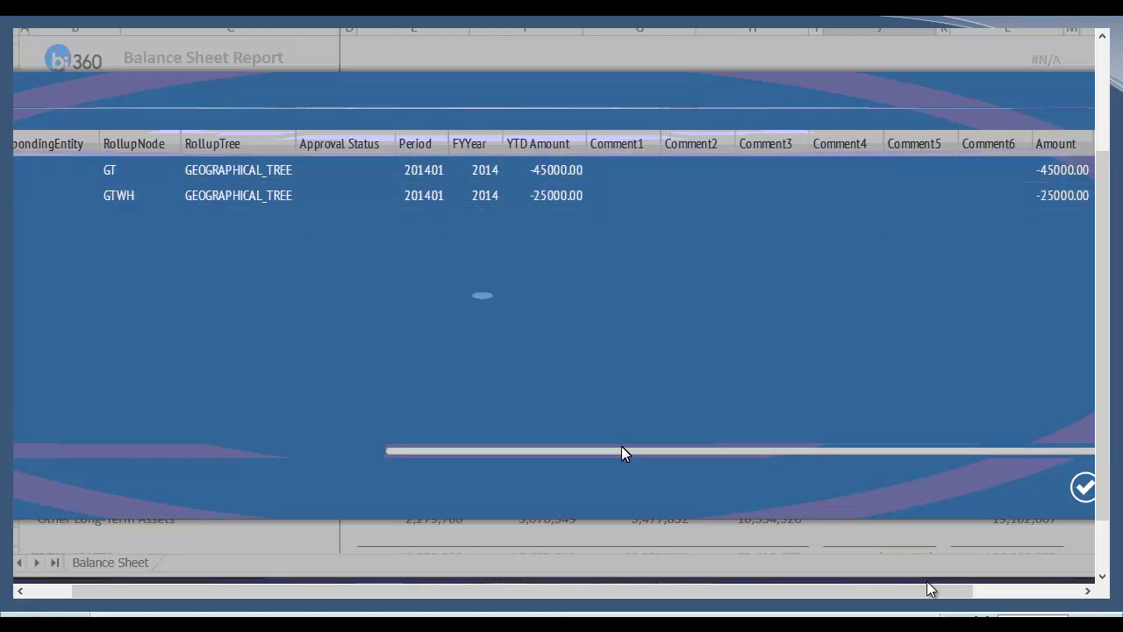
Compare the entity and corresponding entity of each intercompany receivables transaction, closing the drilldown when done.
drag(624, 454, 78, 480)
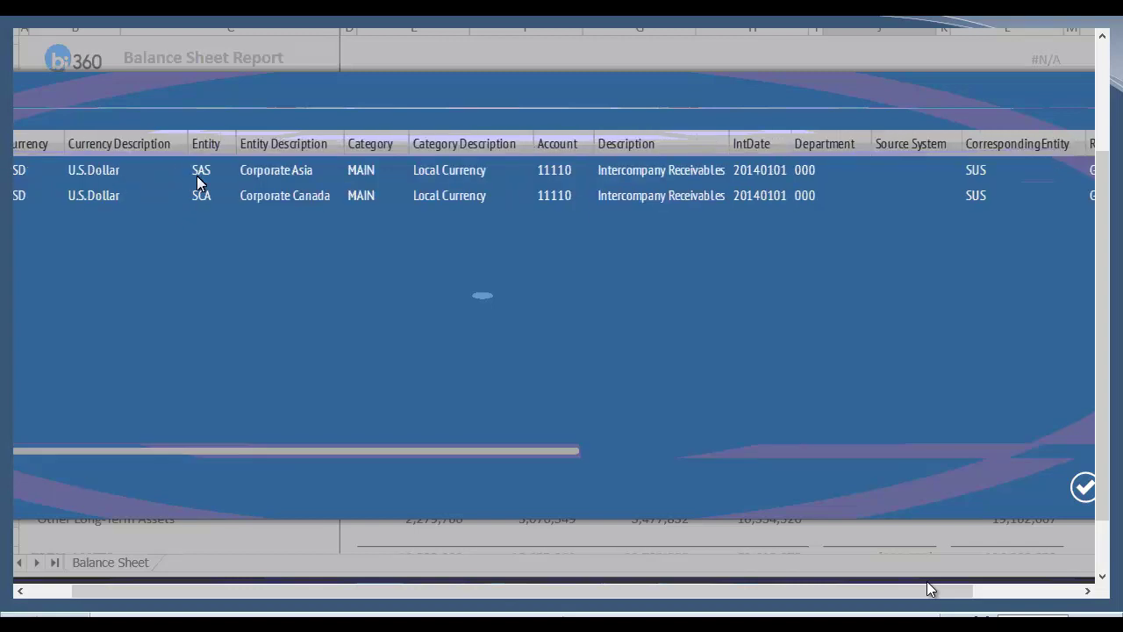
click(200, 180)
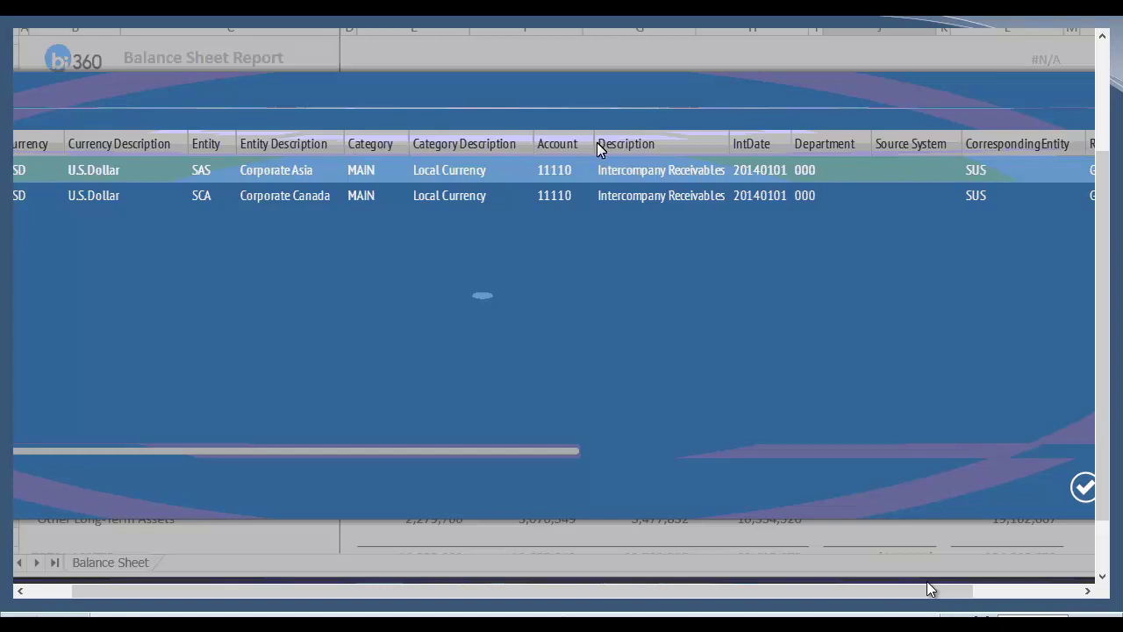
click(509, 220)
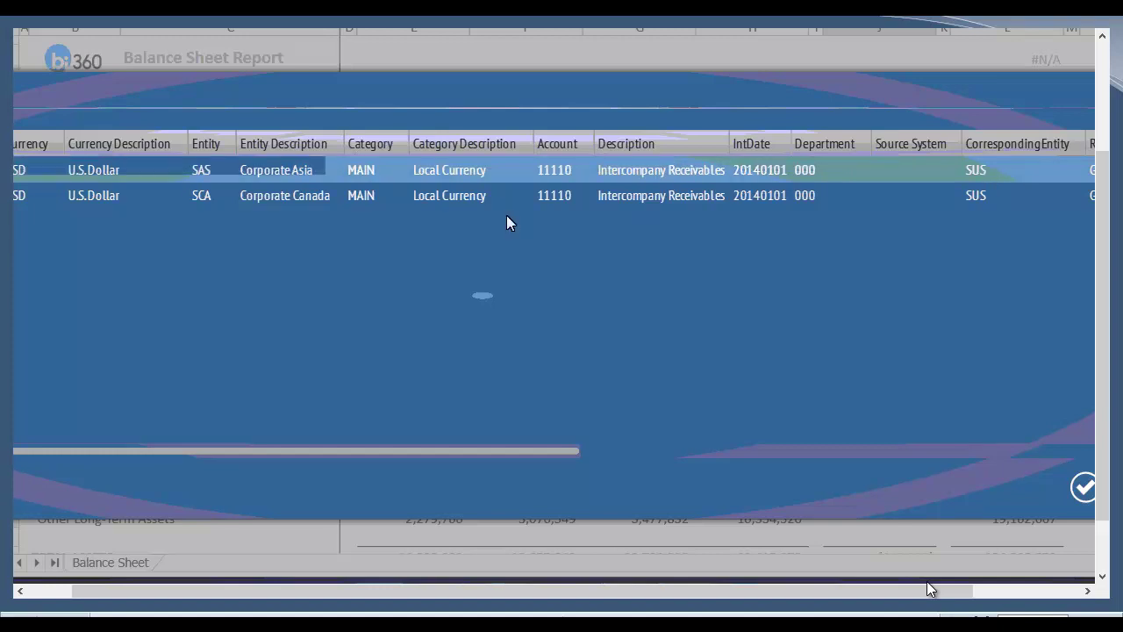
click(242, 205)
click(983, 170)
click(1005, 197)
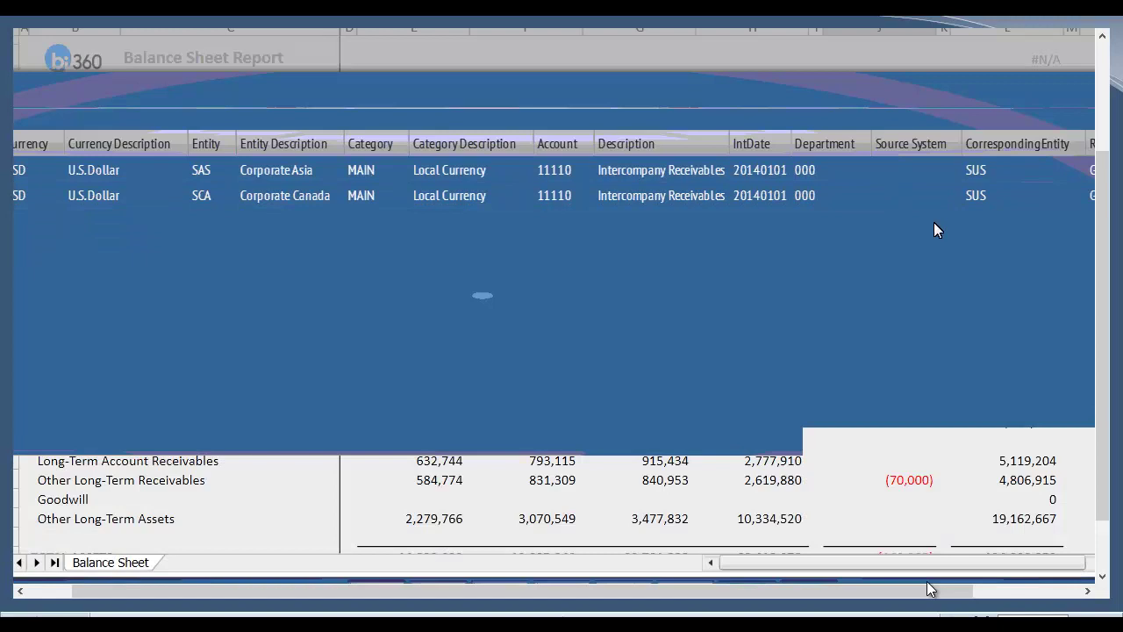
click(893, 230)
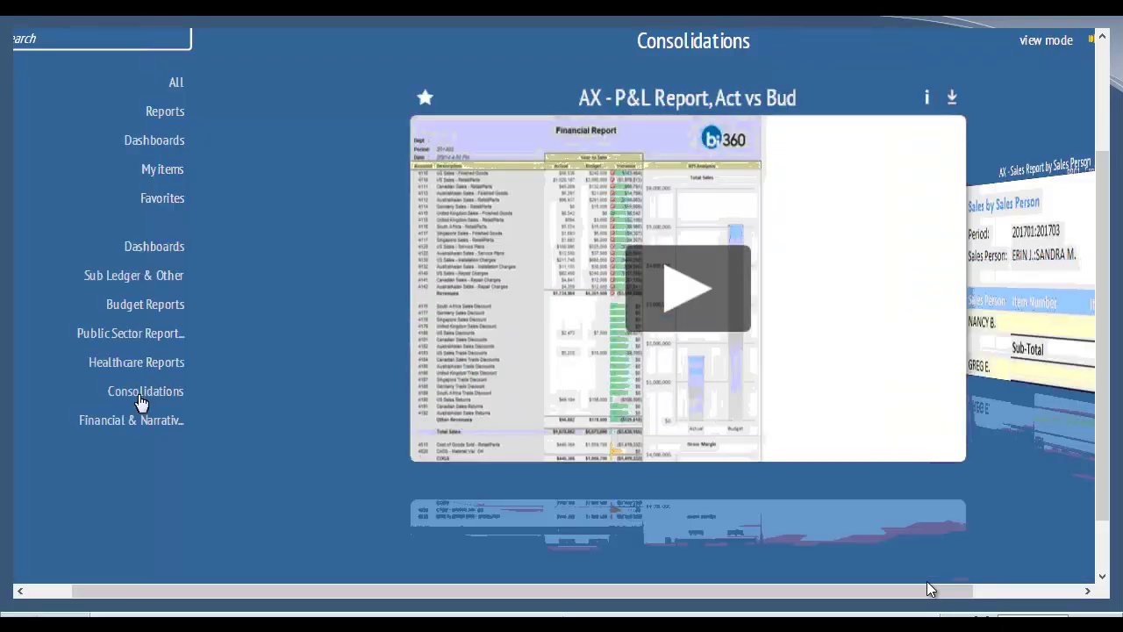
Open the CR31 - Local Currency vs. US report from the Consolidations category and rerun it for entity SAS.
click(142, 397)
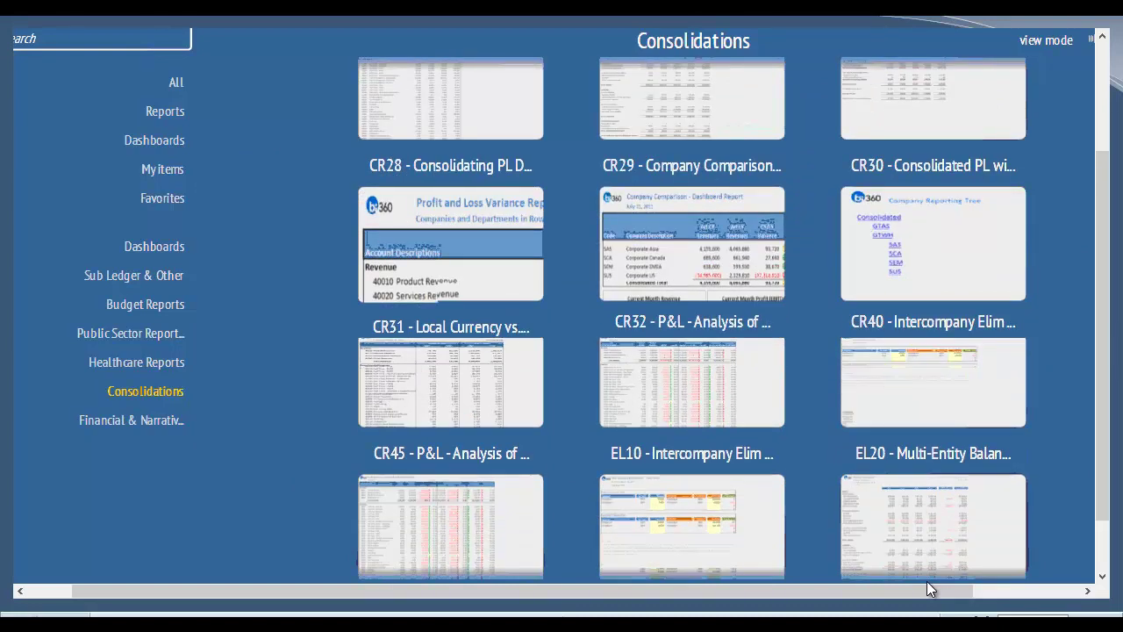
mouse_move(452, 373)
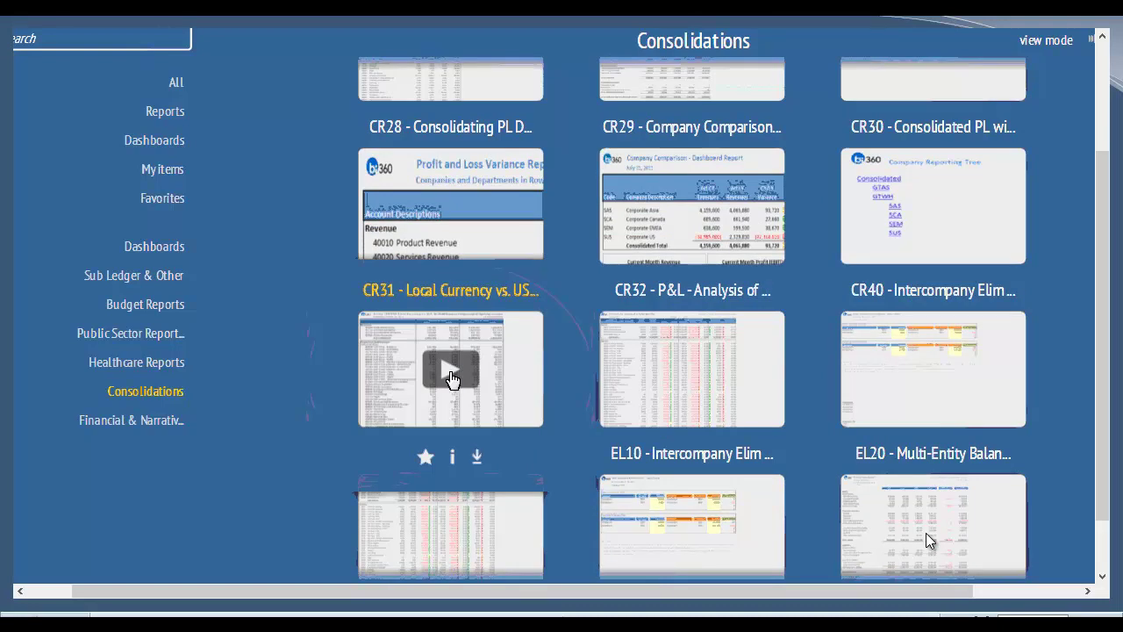
click(452, 372)
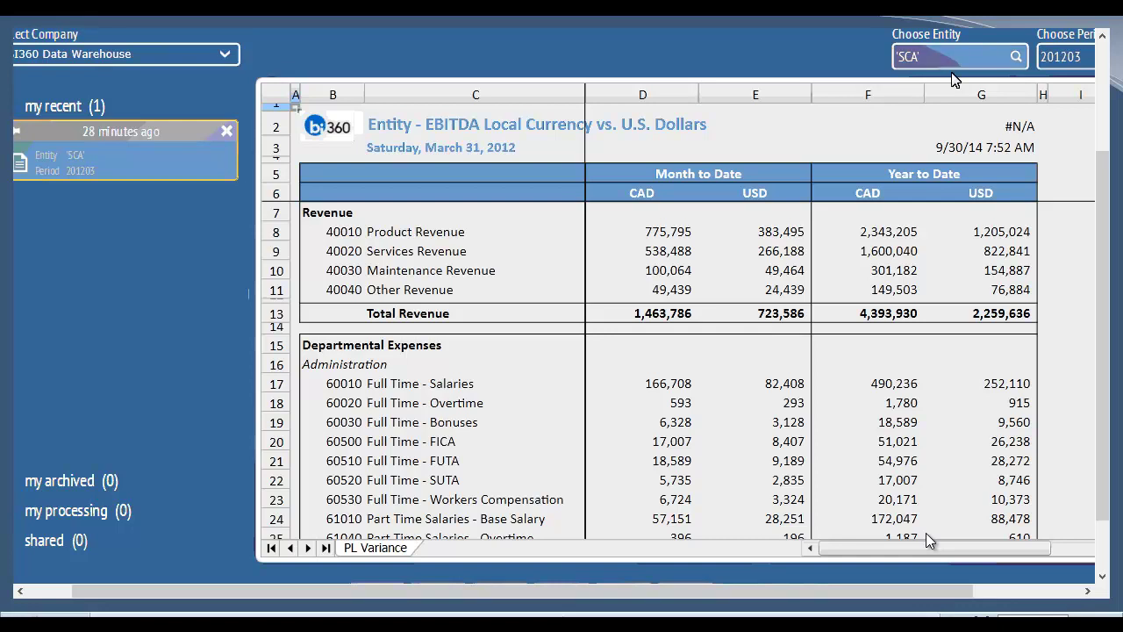
click(1015, 57)
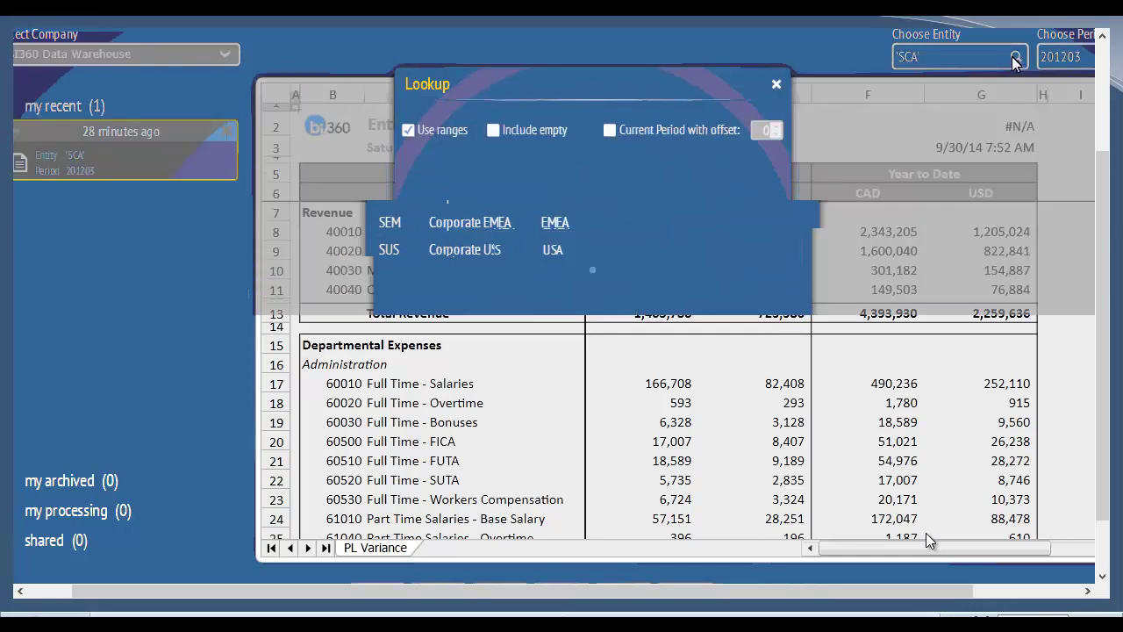
double_click(472, 224)
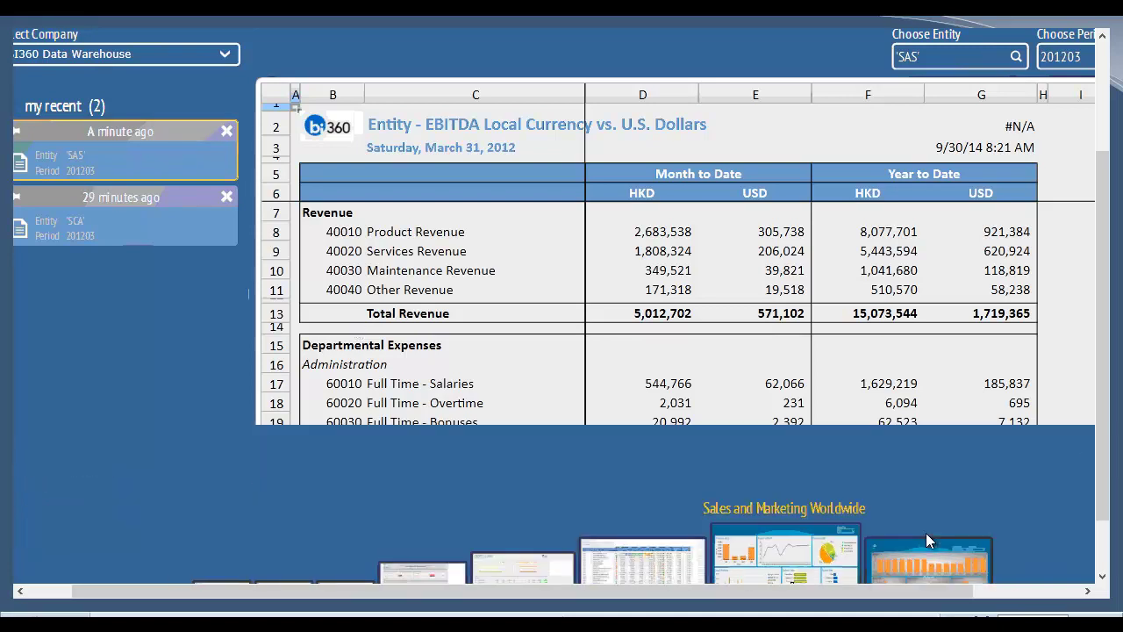
Open the Sales and Marketing Worldwide dashboard and filter its charts by the SUS entity in Revenue by Entity.
click(926, 537)
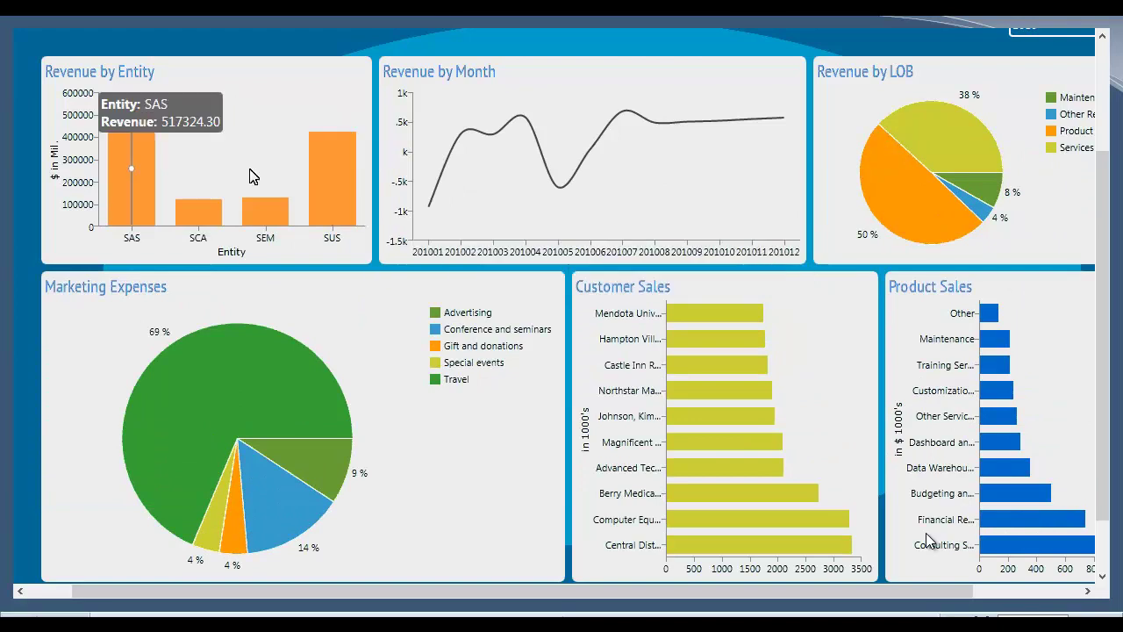
click(338, 183)
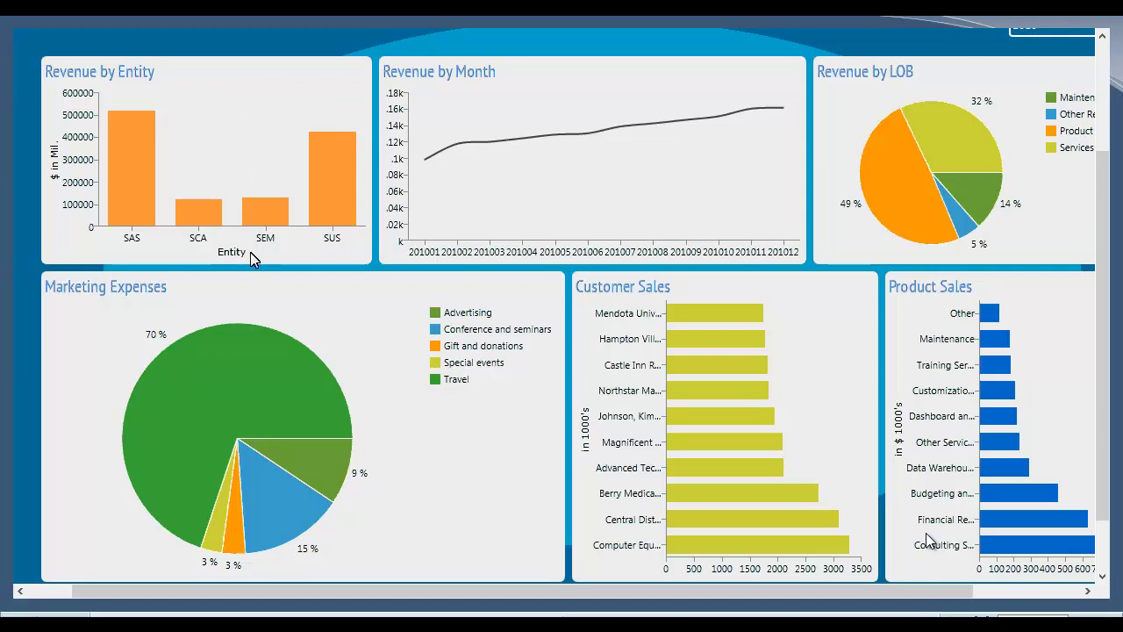
mouse_move(332, 184)
Drill down into Travel in Marketing Expenses, the Computer Equ... customer in Customer Sales and Consulting S... in Product Sales.
click(219, 389)
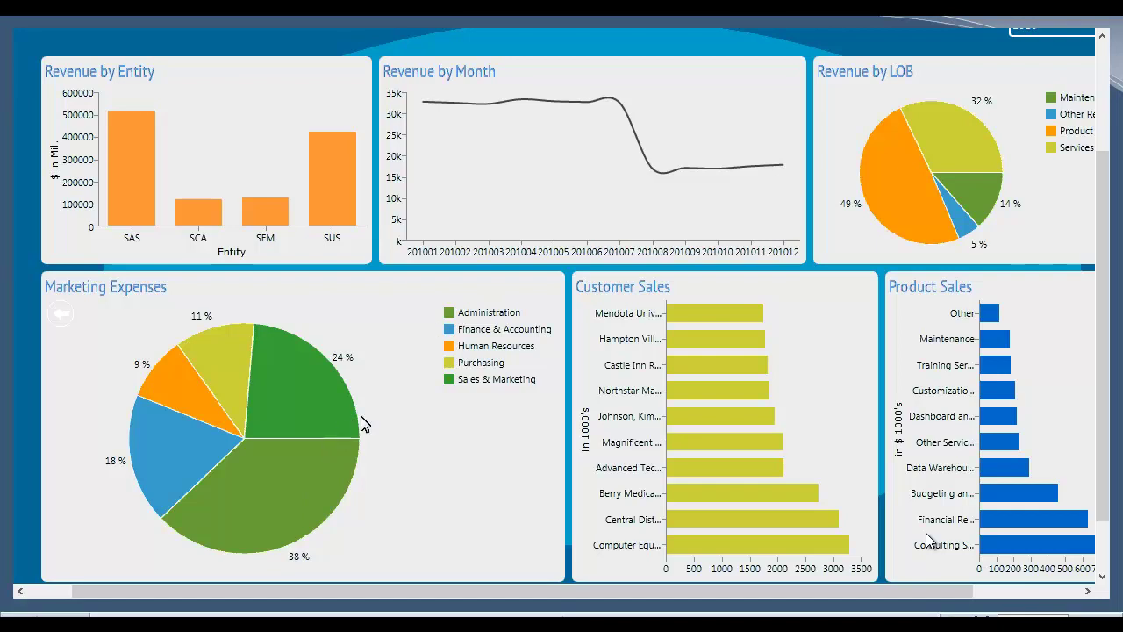
mouse_move(709, 308)
mouse_move(946, 550)
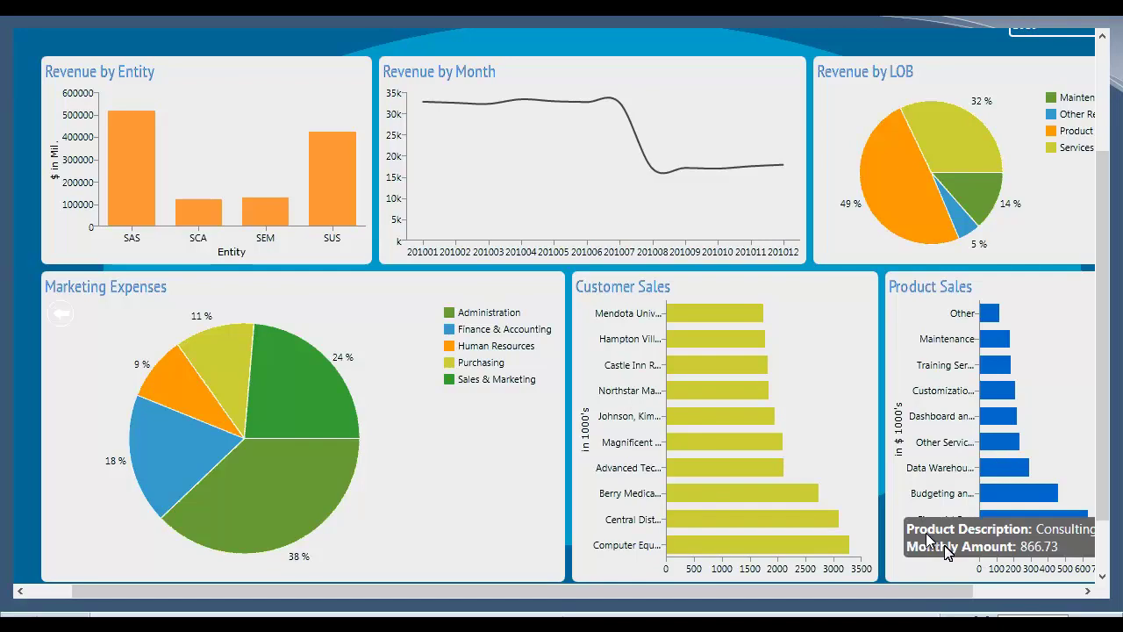
click(709, 544)
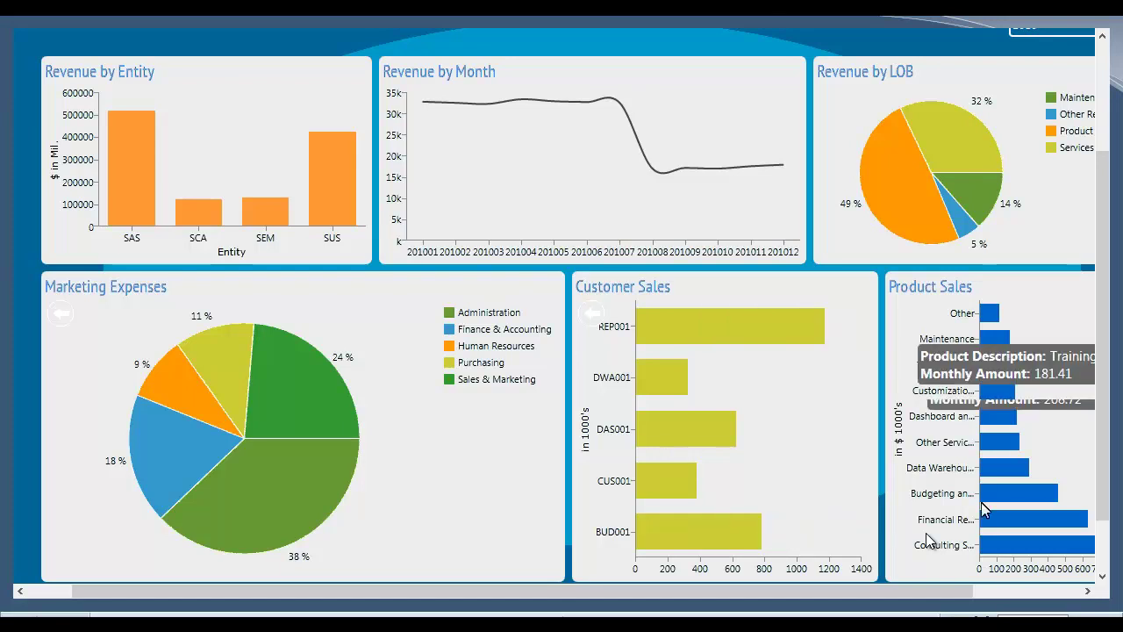
click(1004, 544)
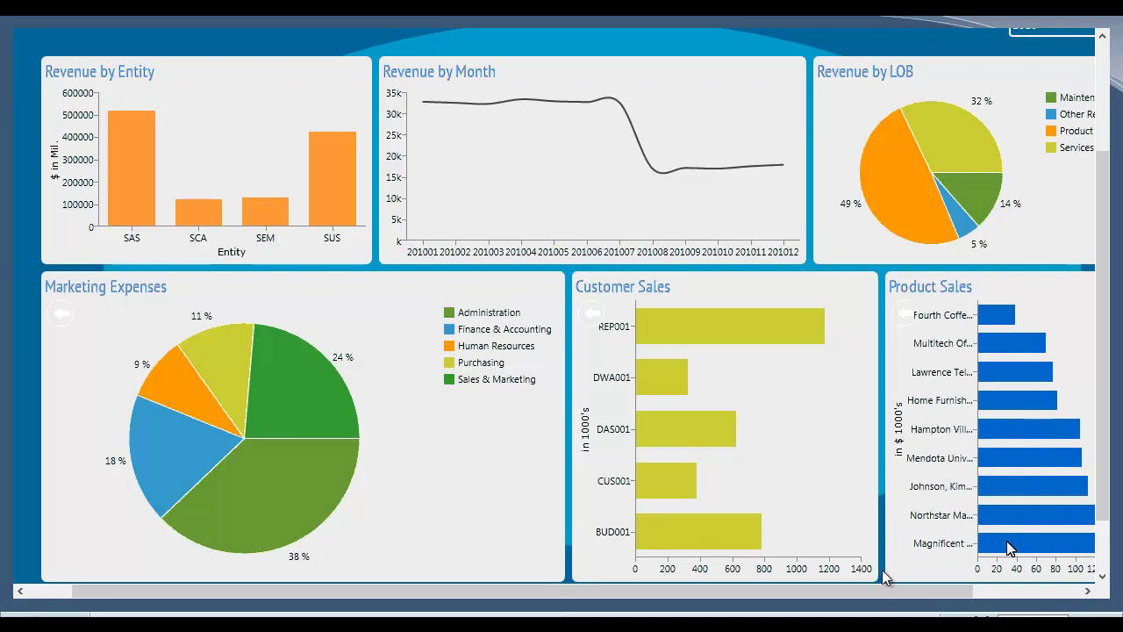
Examine the Revenue by Month values and the full Revenue by LOB and Product Sales charts on the dashboard.
drag(877, 597, 956, 600)
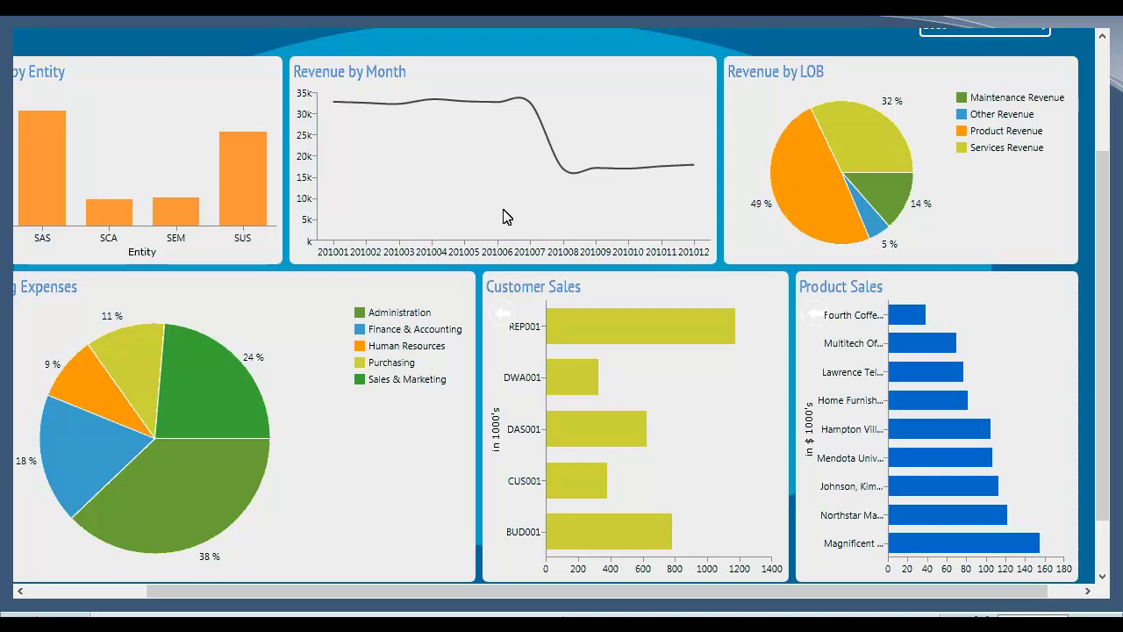
mouse_move(498, 214)
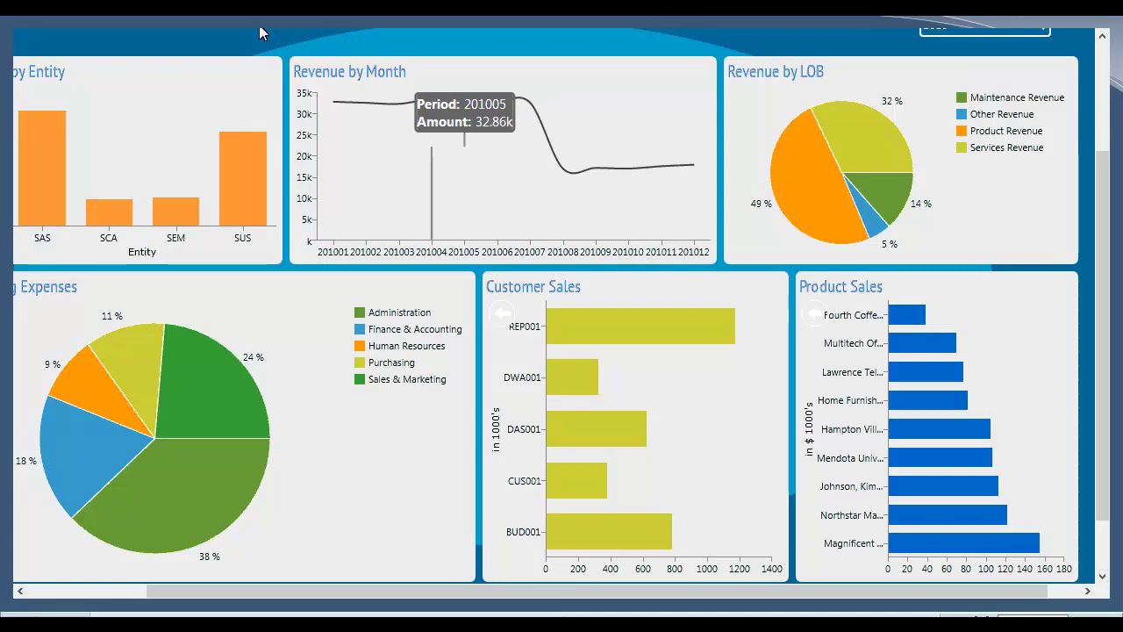
mouse_move(150, 80)
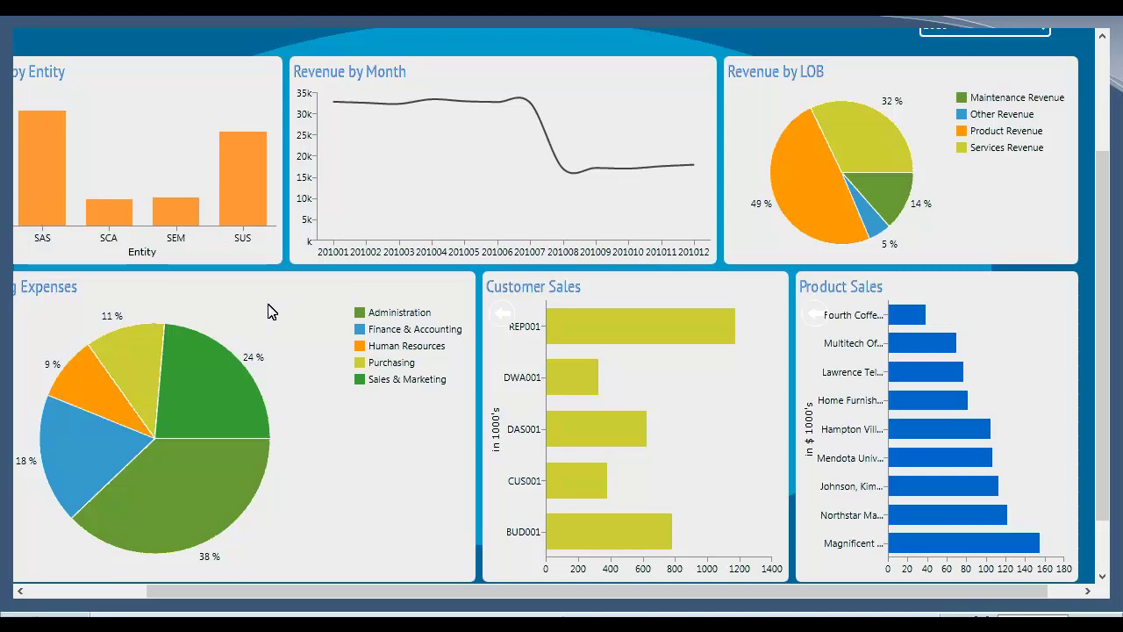
mouse_move(712, 149)
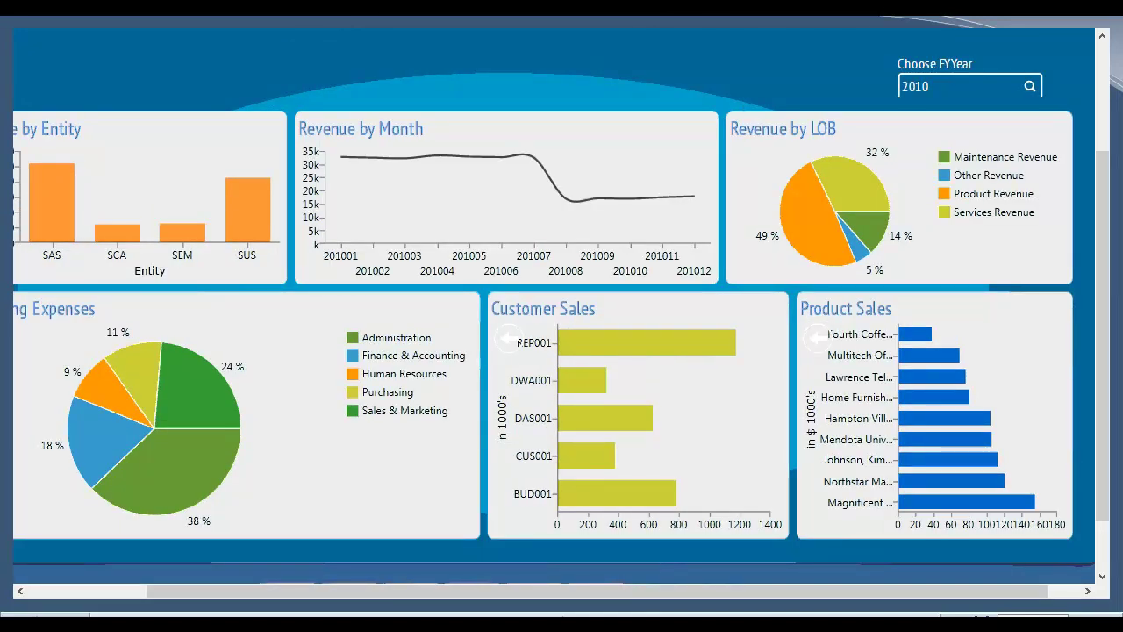
Review the portal's users and roles that can be assigned to report categories.
click(182, 29)
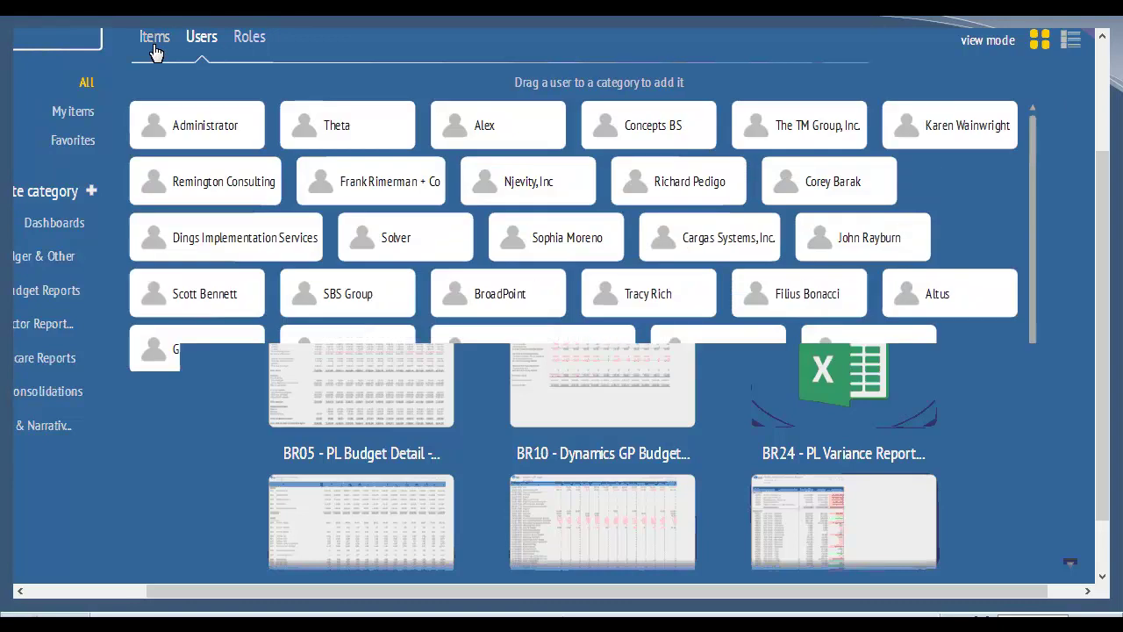
click(249, 40)
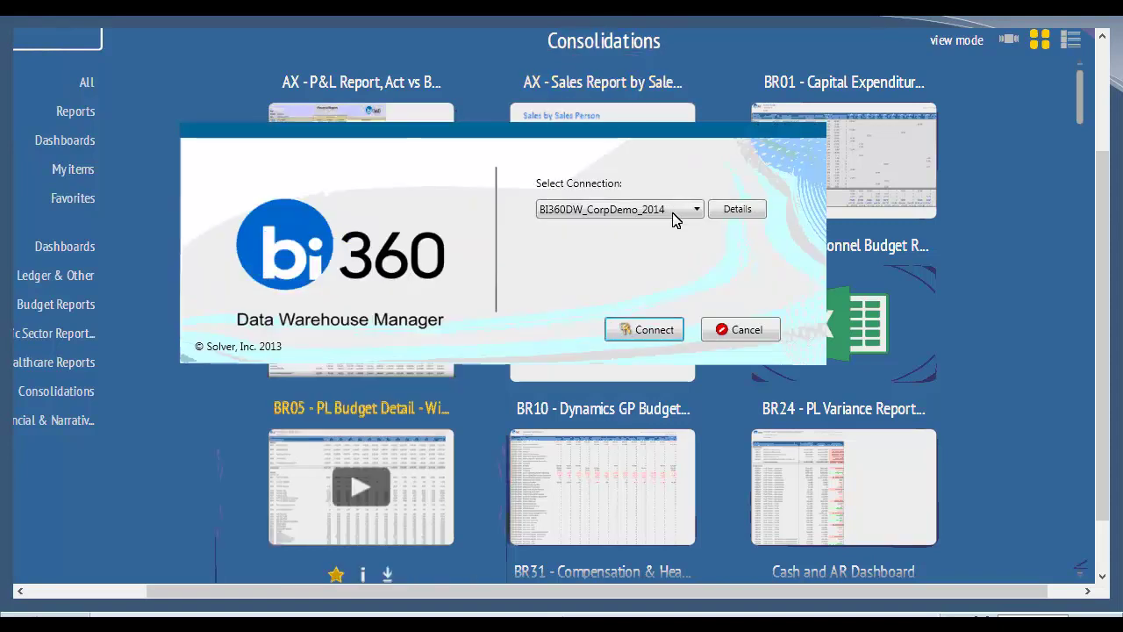
Connect Data Warehouse Manager to BI360DW_CorpDemo_2014 and open the General Ledger Entity dimension.
click(676, 218)
click(605, 324)
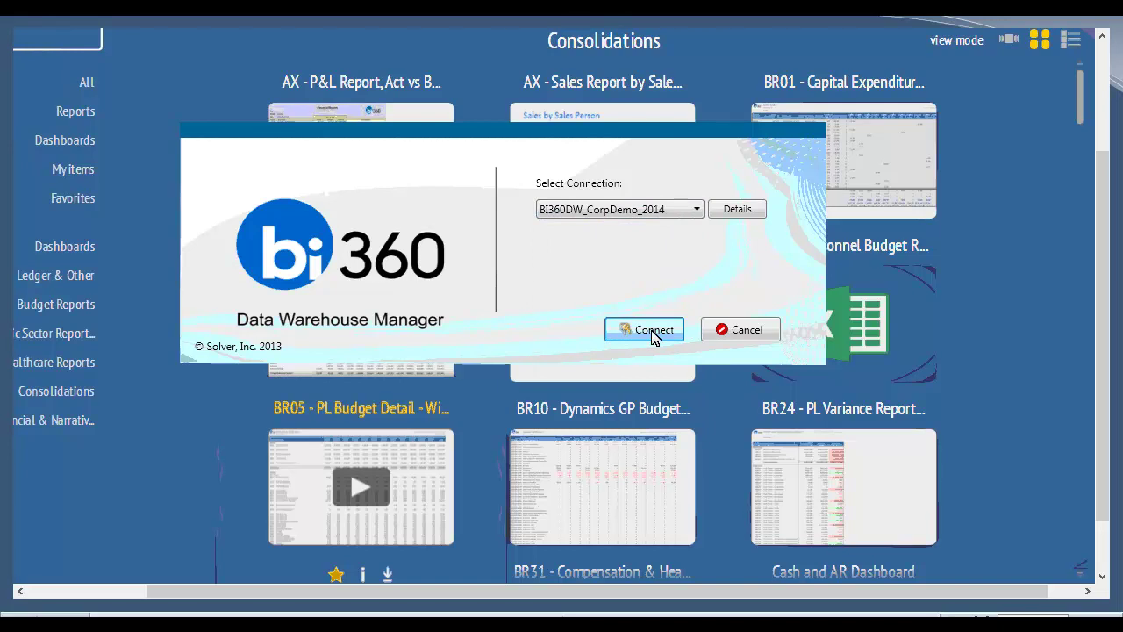
click(649, 330)
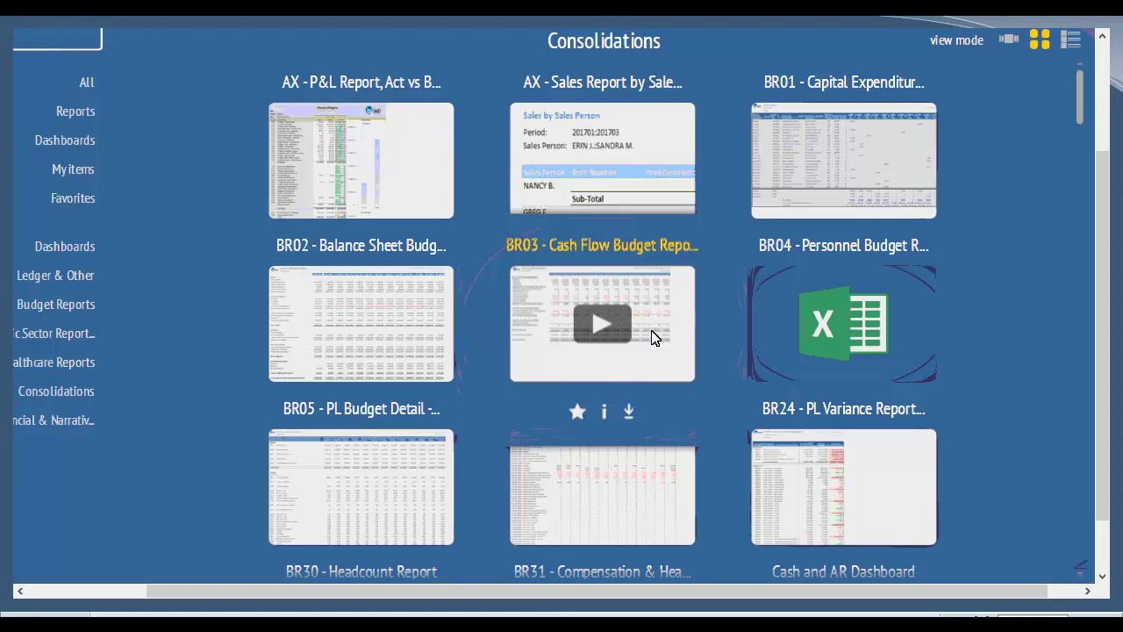
click(653, 338)
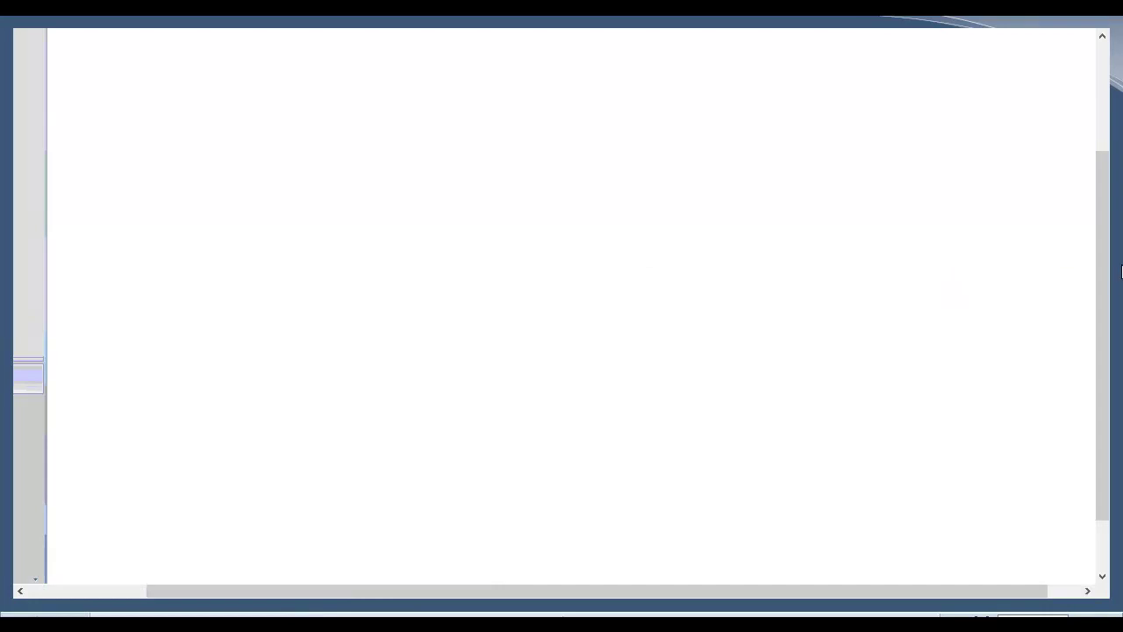
drag(1105, 250, 1102, 165)
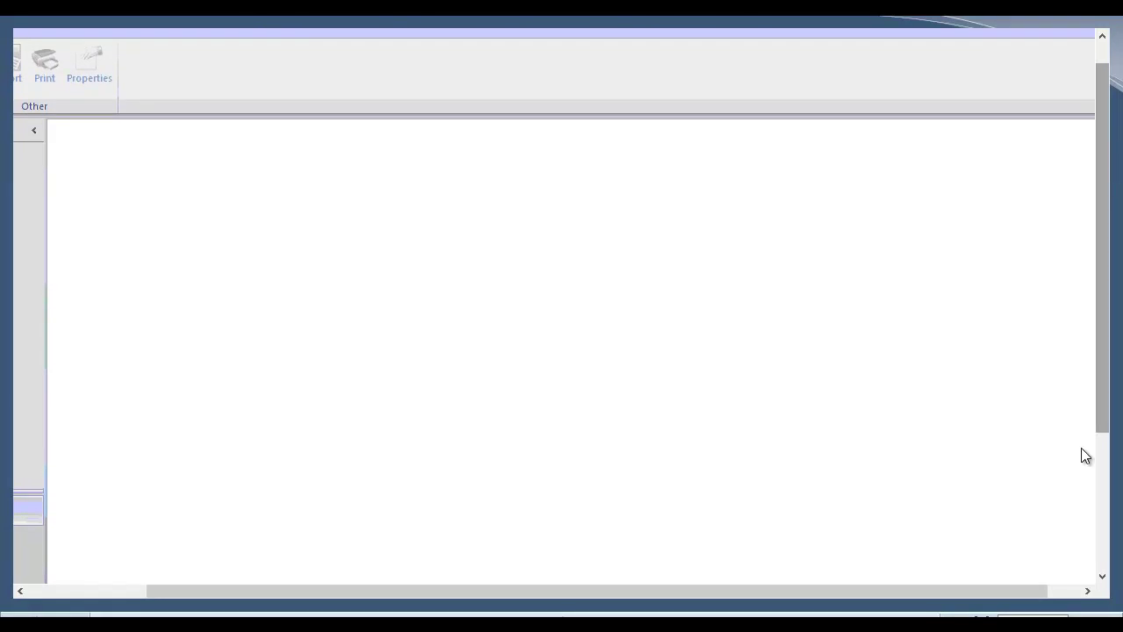
drag(852, 591, 734, 591)
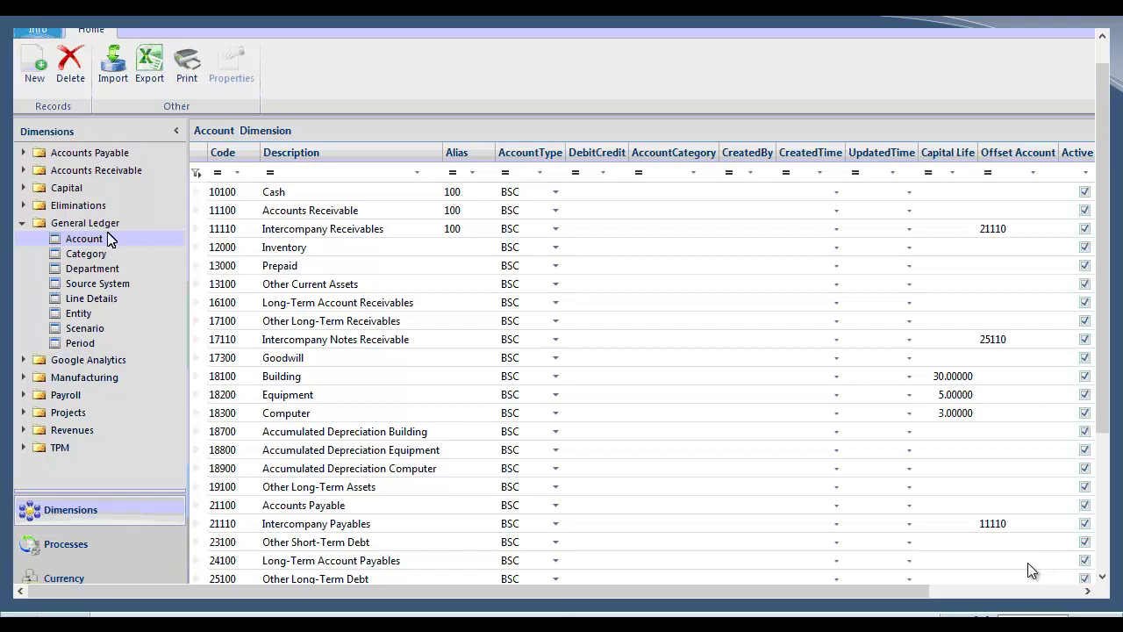
click(84, 313)
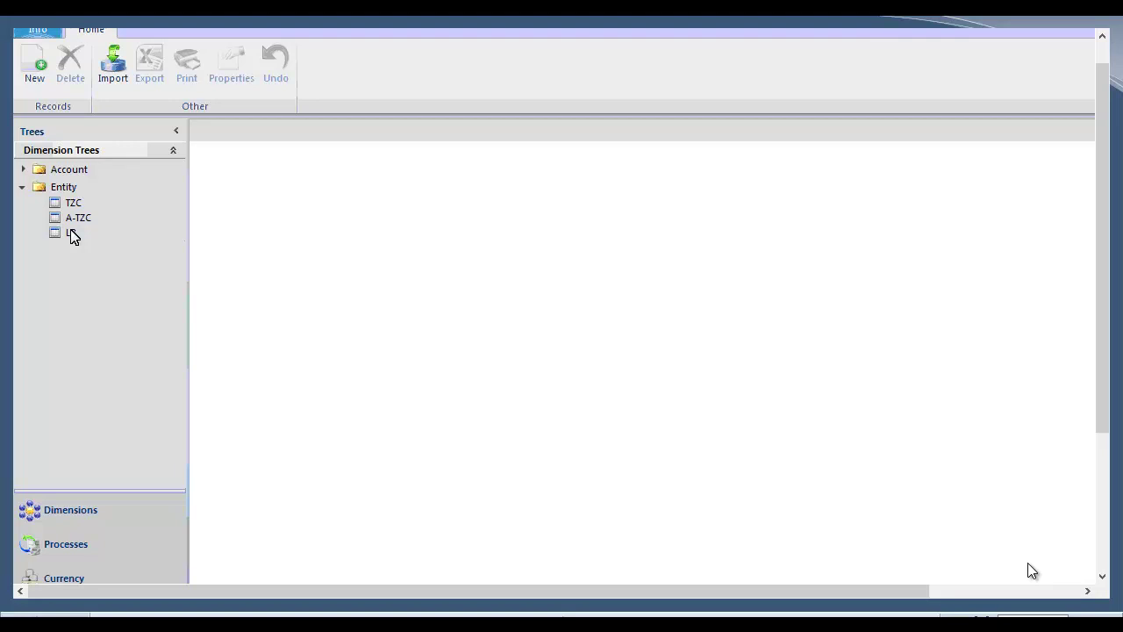
Open the LB entity tree, expand its Manufacturing and Distribution nodes, and move SUS - Corporate US under LBMN - Manufacturing.
click(71, 233)
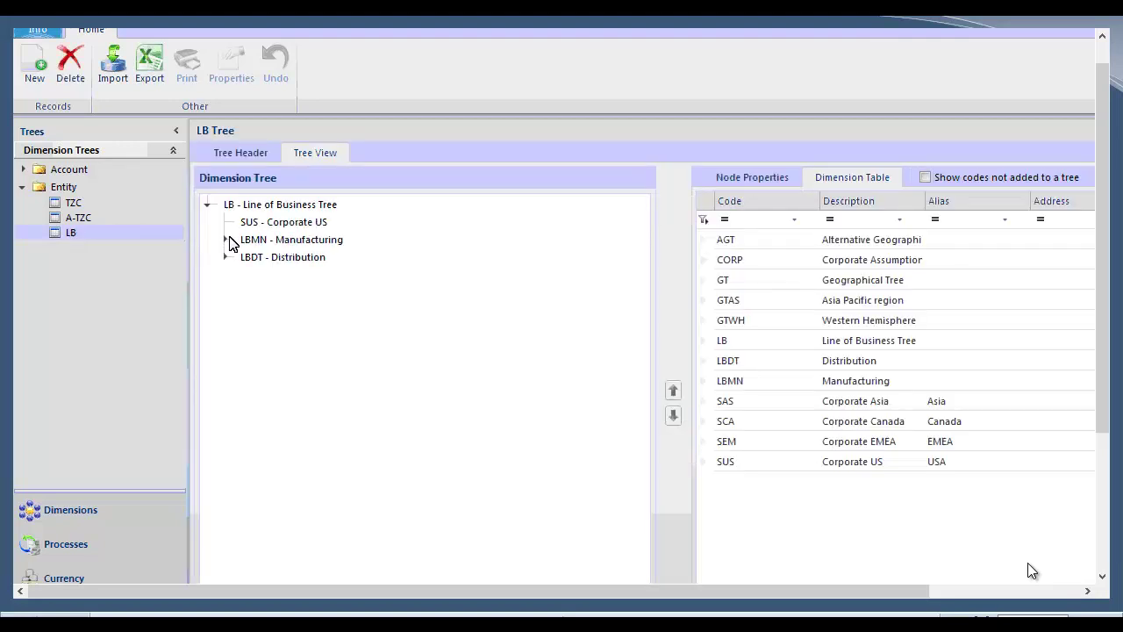
double_click(263, 239)
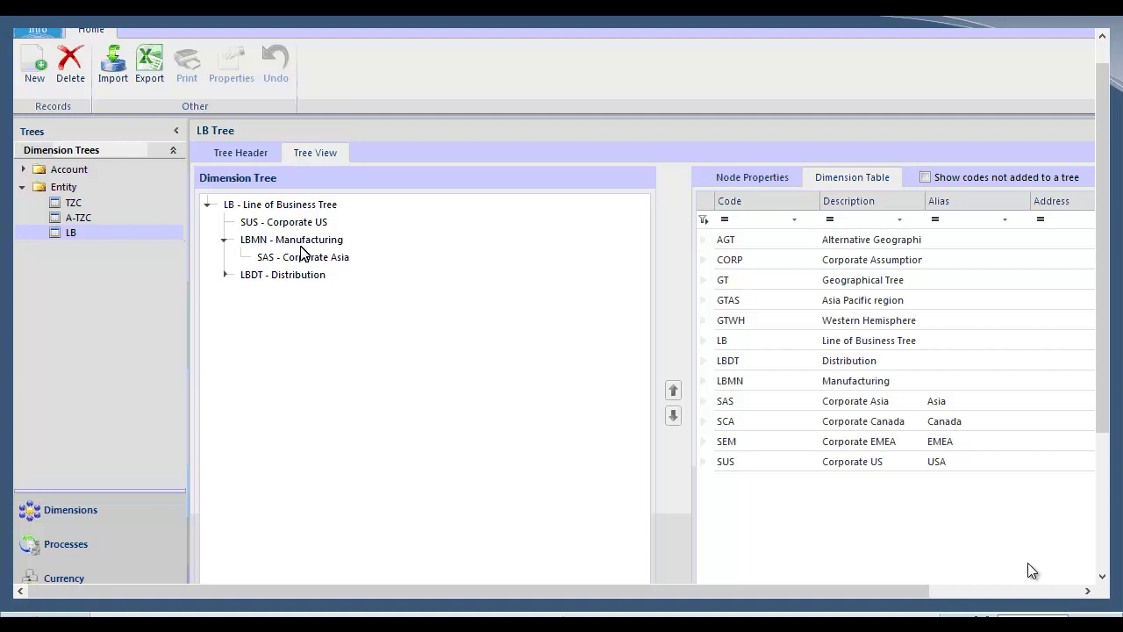
click(226, 276)
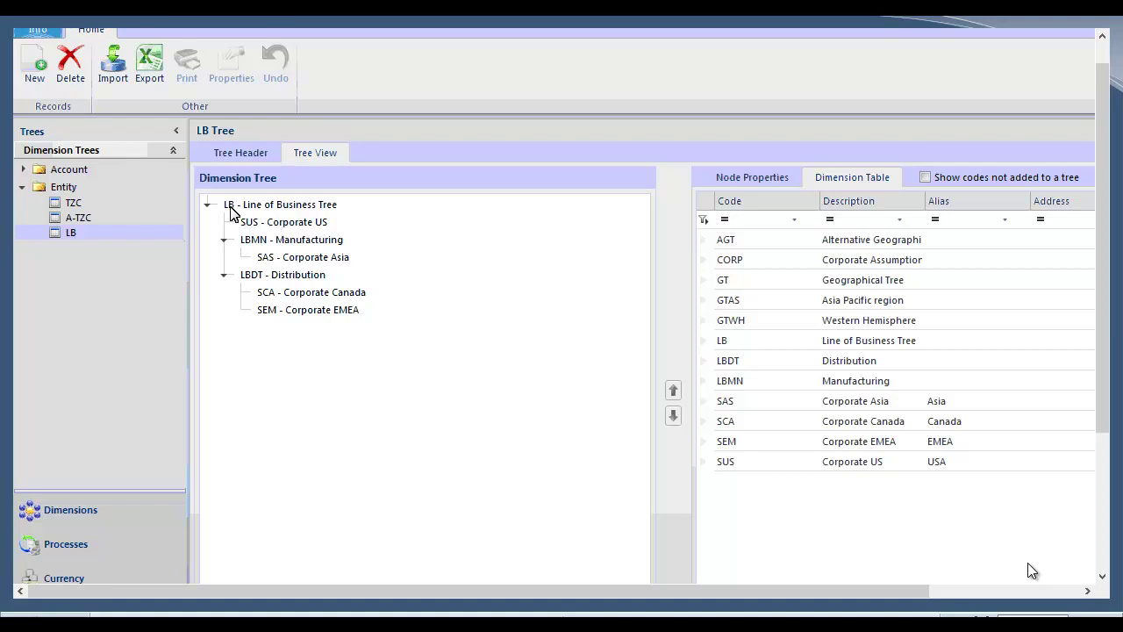
click(285, 224)
mouse_move(235, 230)
mouse_down()
mouse_move(225, 290)
mouse_move(230, 247)
mouse_up()
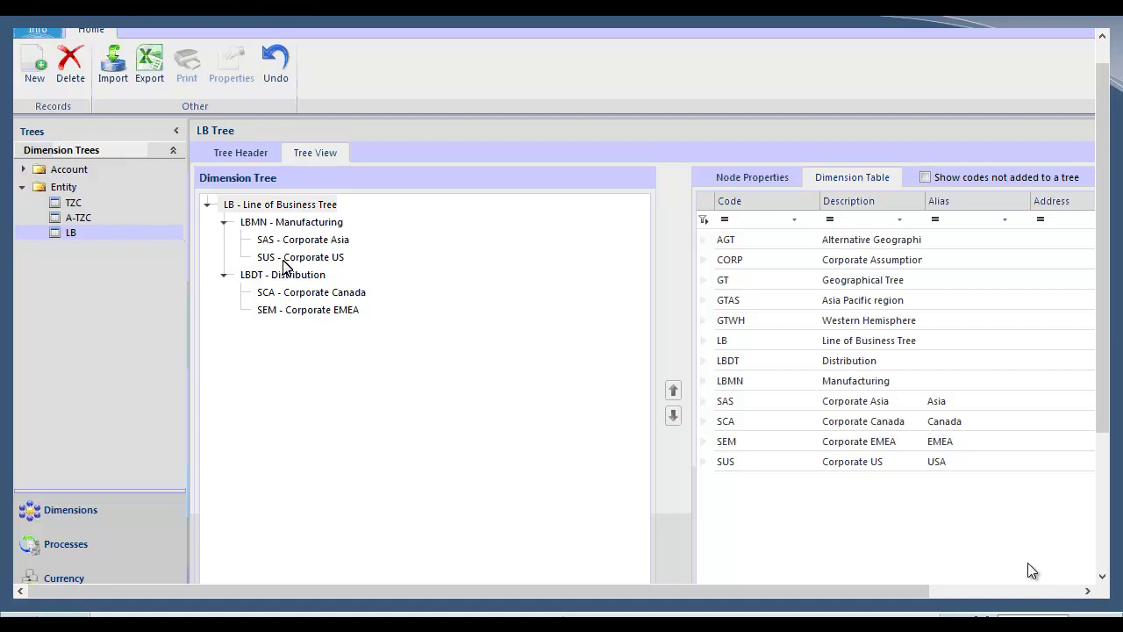
Nest SUS - Corporate US under SAS - Corporate Asia and move it back directly under LBMN - Manufacturing.
click(285, 261)
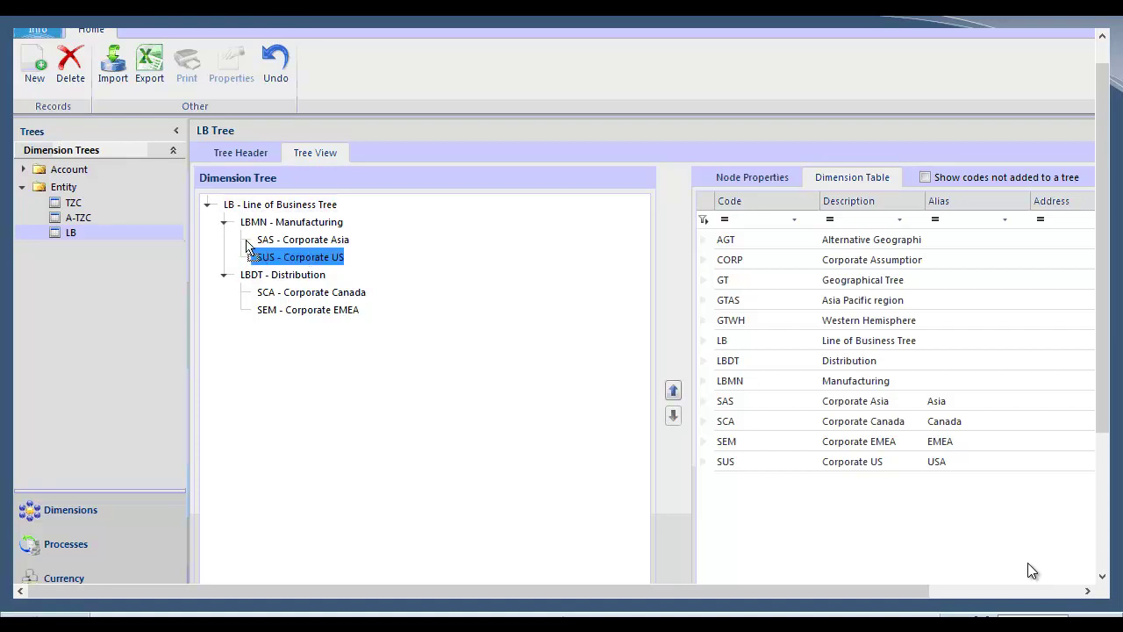
drag(247, 243, 249, 245)
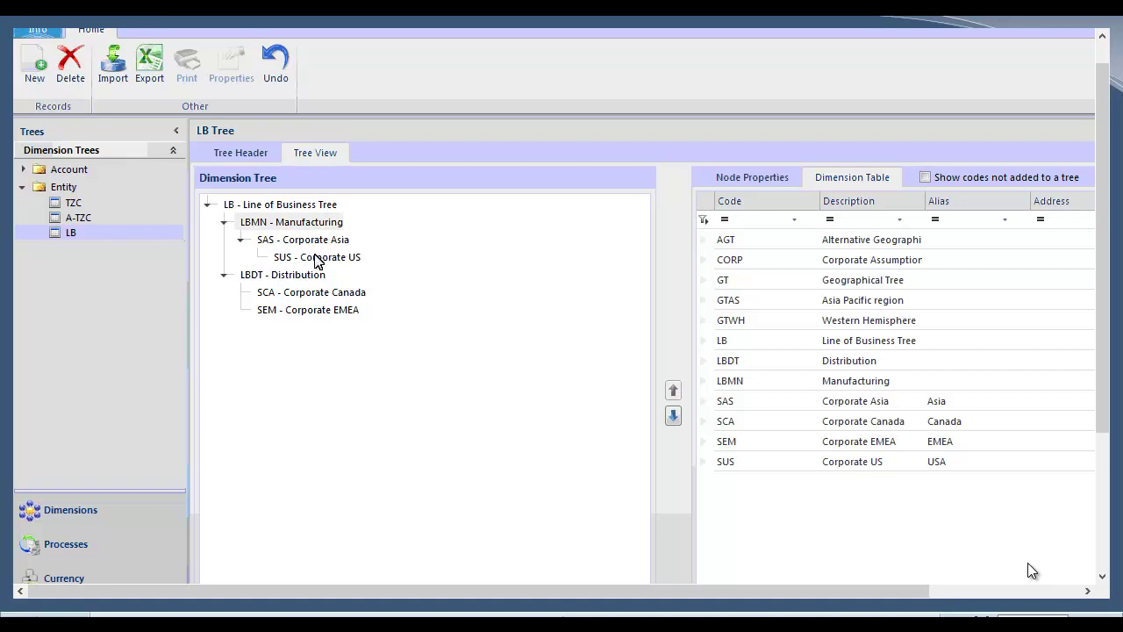
drag(322, 260, 233, 227)
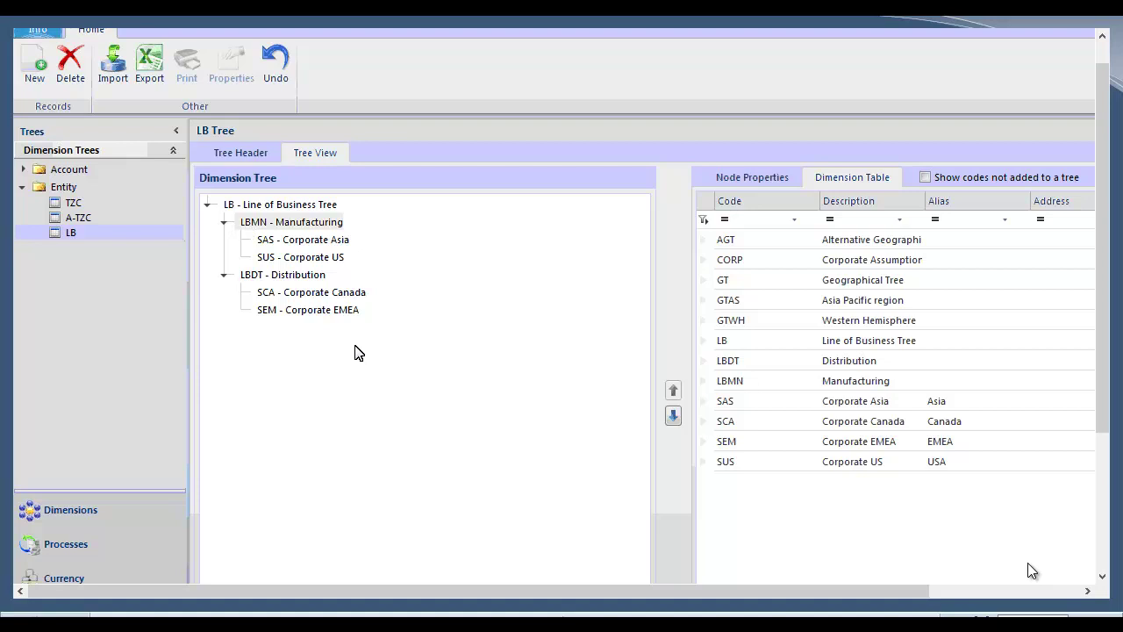
Save the changes to the LB tree, reopen it and expand its Manufacturing and Distribution nodes.
click(71, 203)
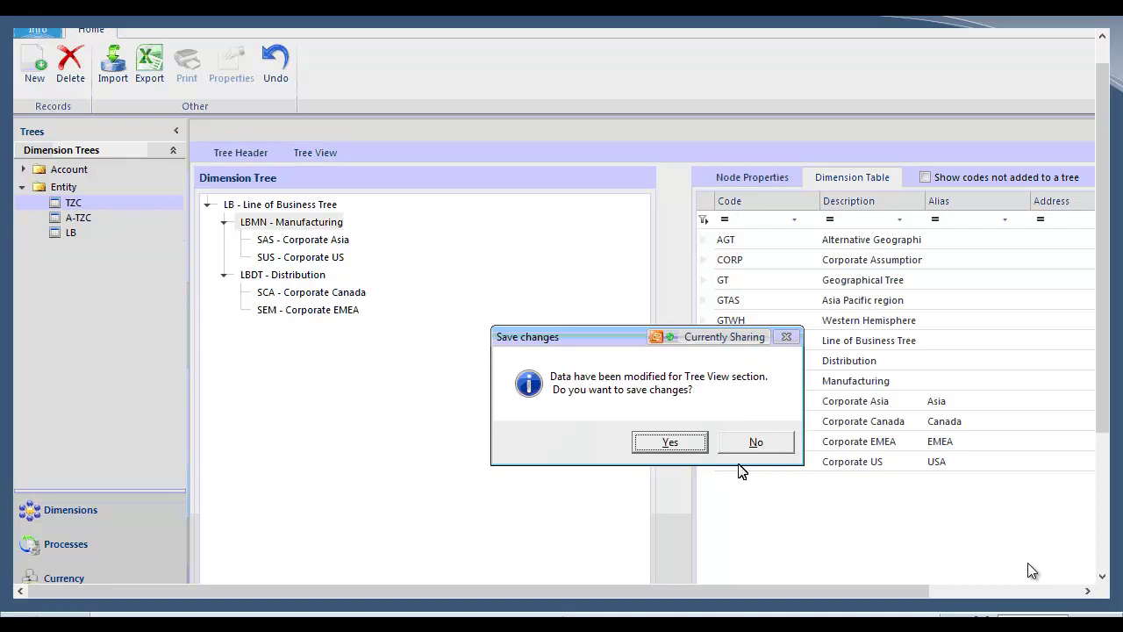
click(671, 443)
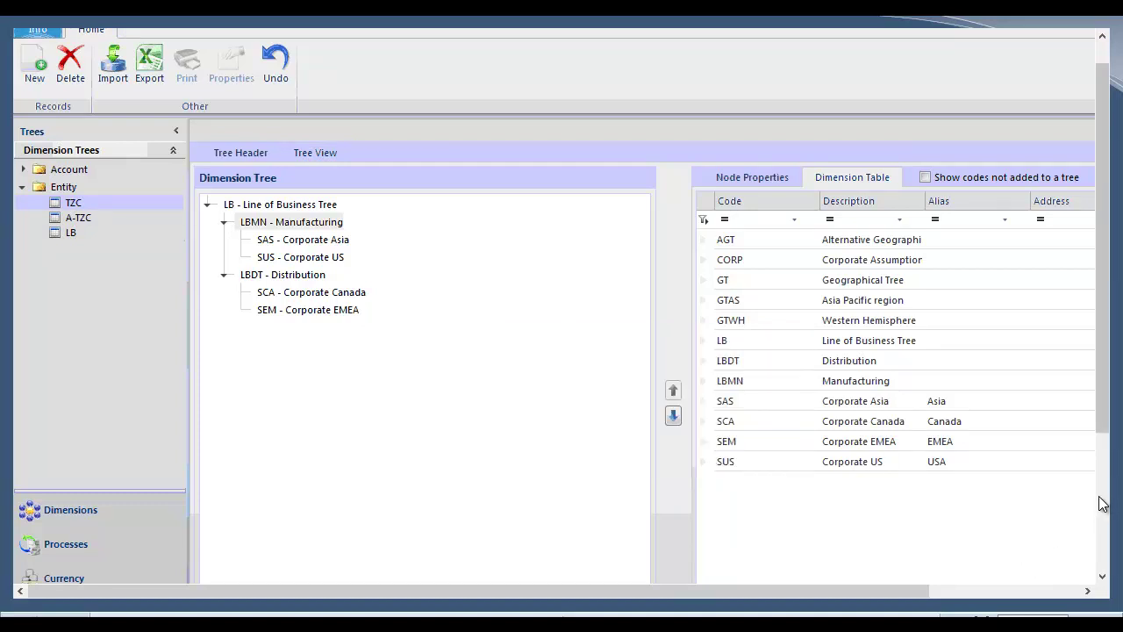
drag(1103, 495, 1112, 416)
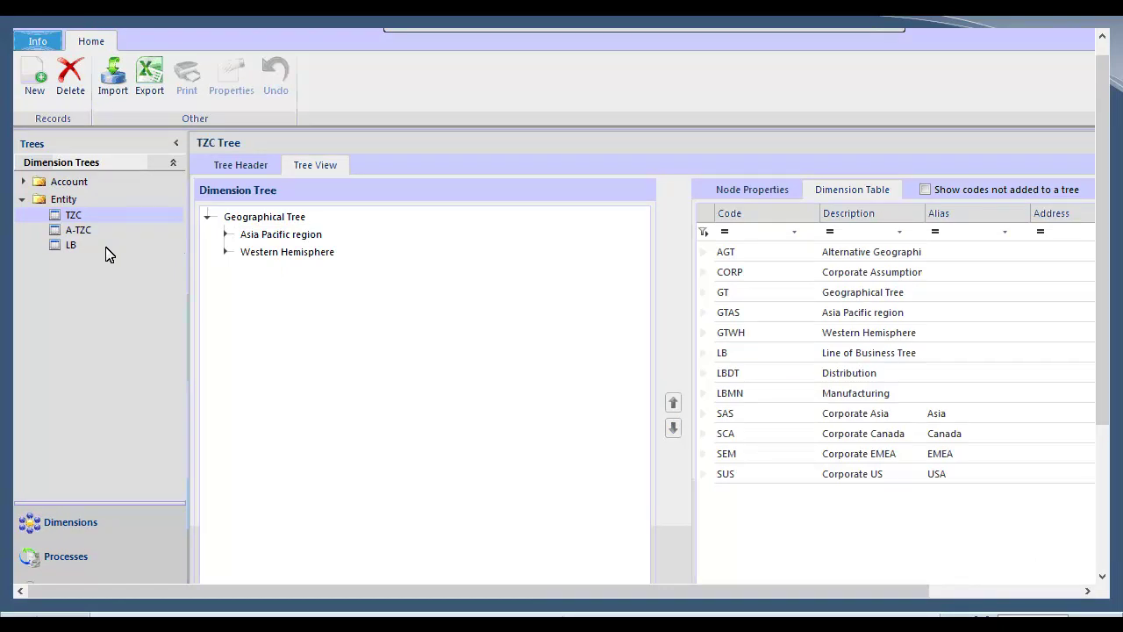
click(103, 246)
click(225, 235)
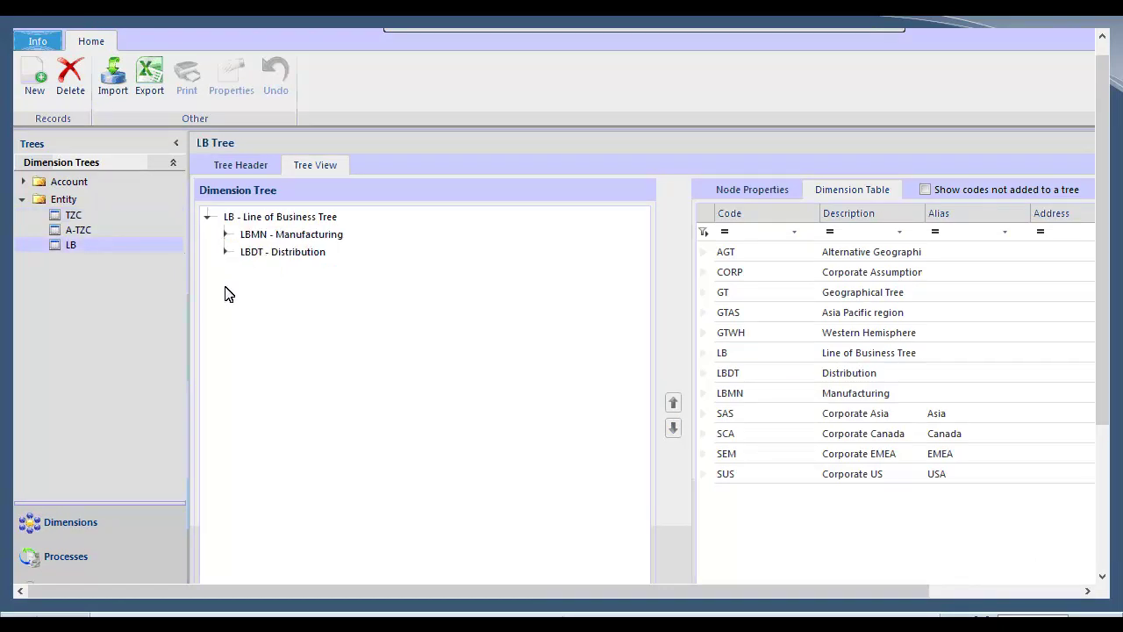
click(224, 287)
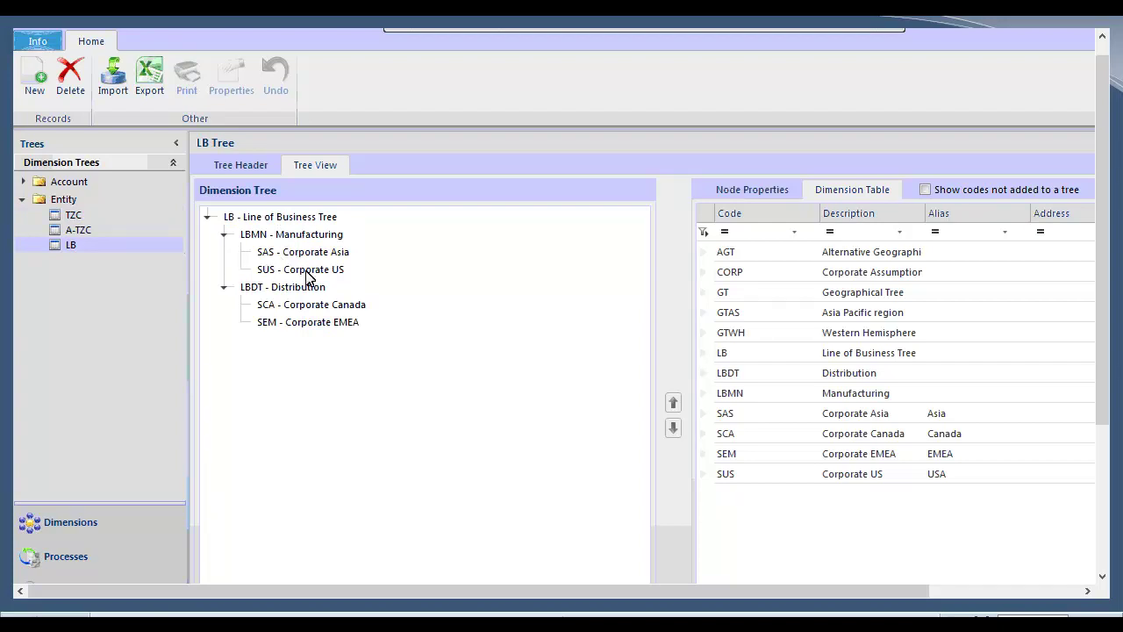
Open the TZC geographical tree, expand both regions, and view the percent ownership of Corporate Asia and Corporate EMEA.
click(75, 219)
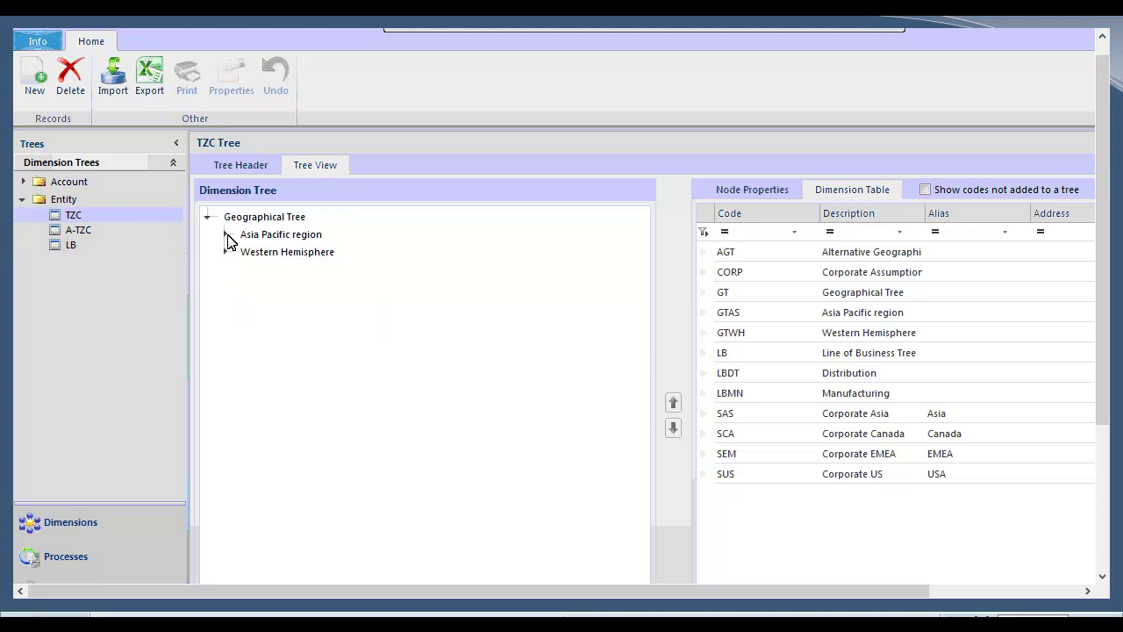
click(226, 235)
click(225, 287)
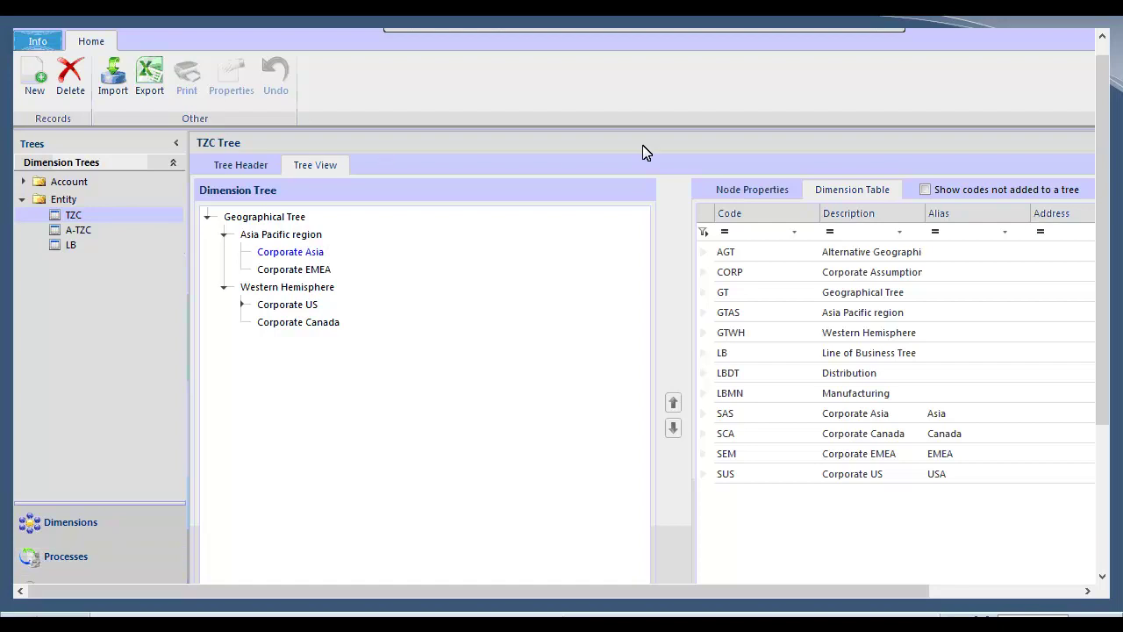
click(770, 194)
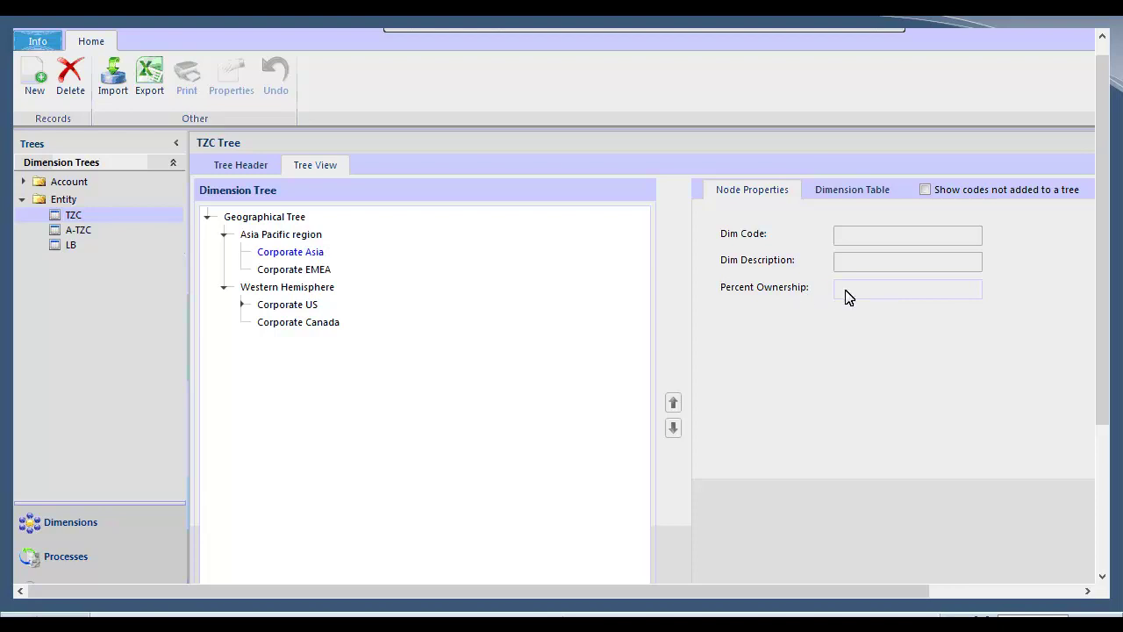
click(317, 252)
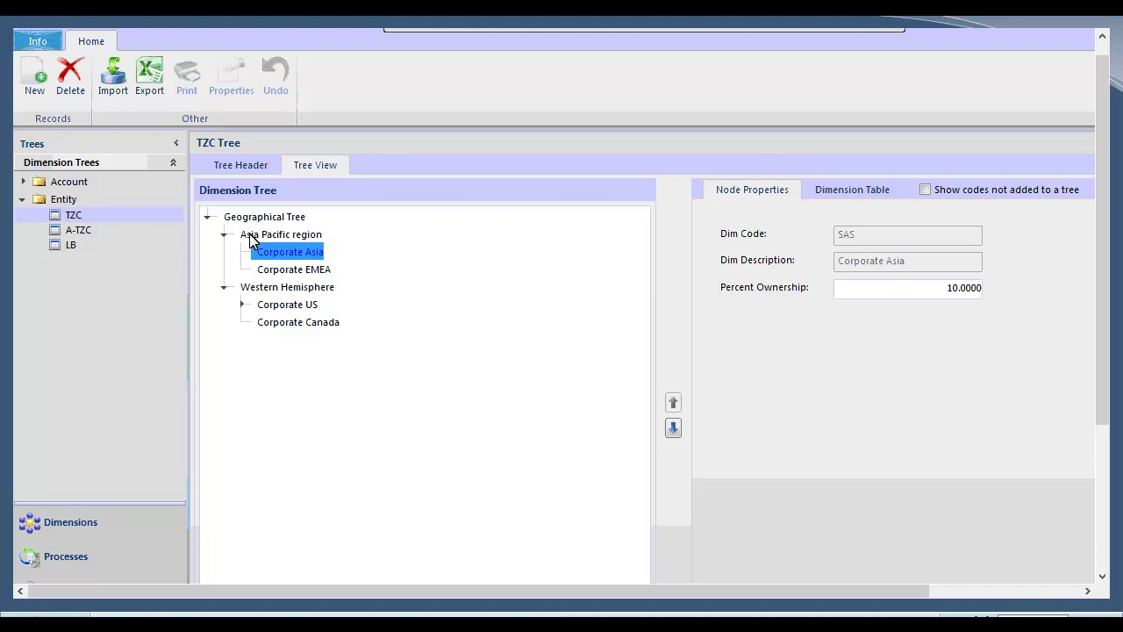
click(323, 271)
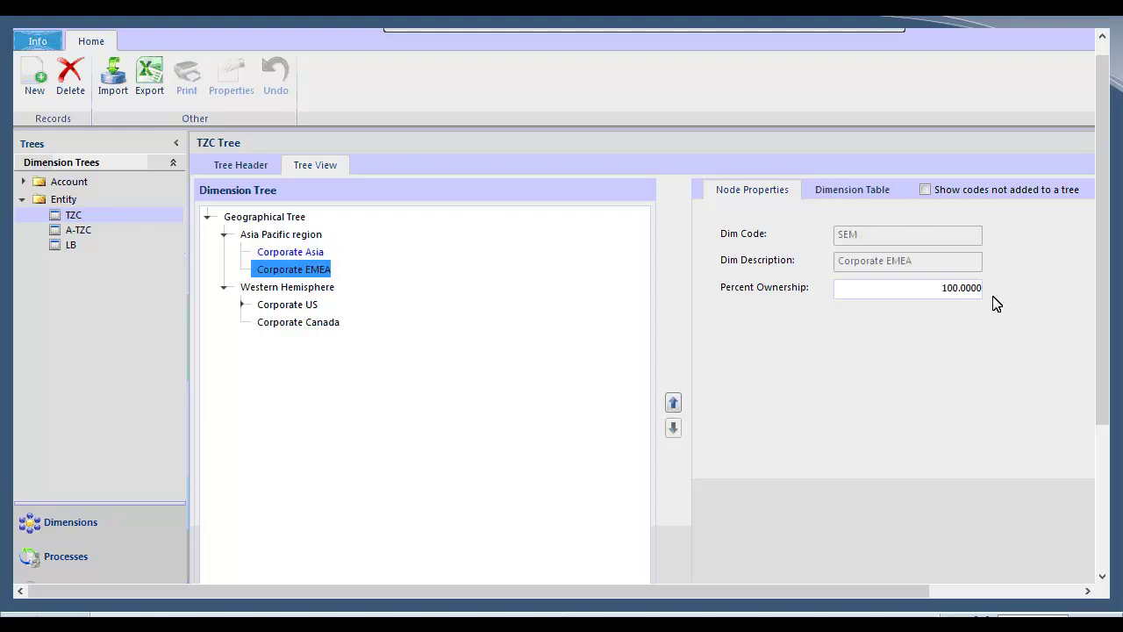
View the percent ownership of Corporate US and of the Corporate Asia node nested beneath it.
click(305, 308)
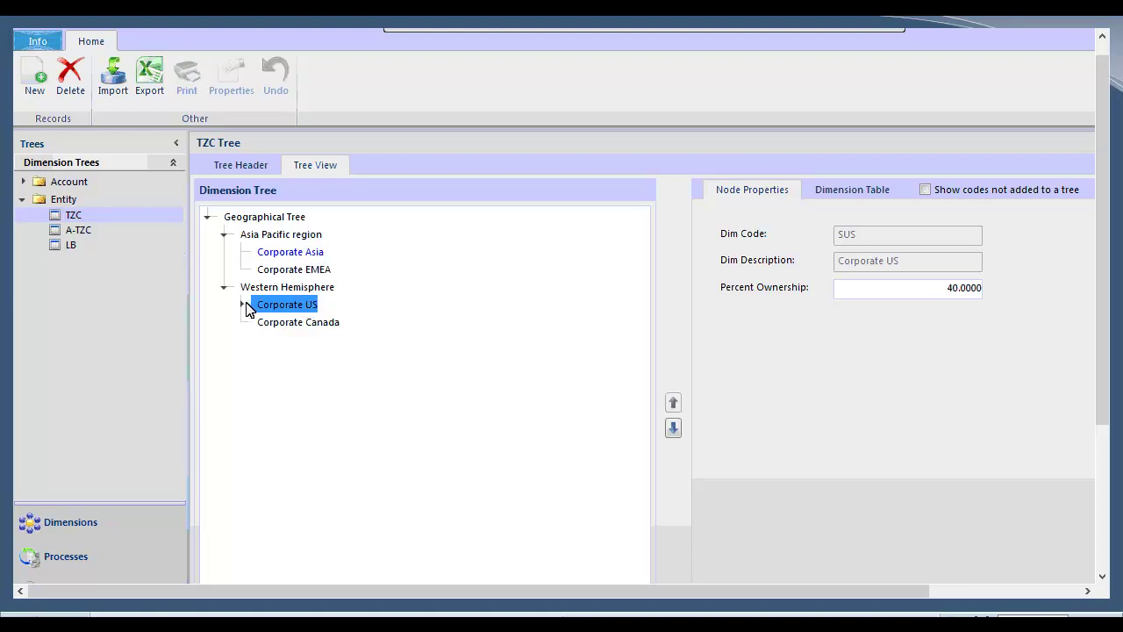
click(243, 304)
click(243, 306)
click(244, 305)
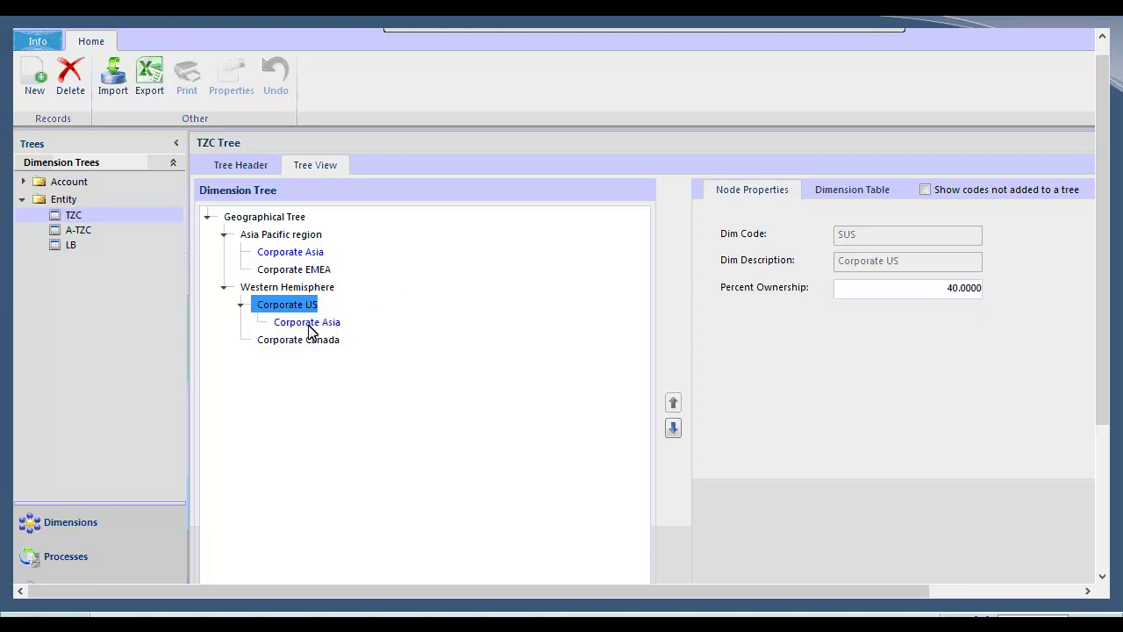
key(Down)
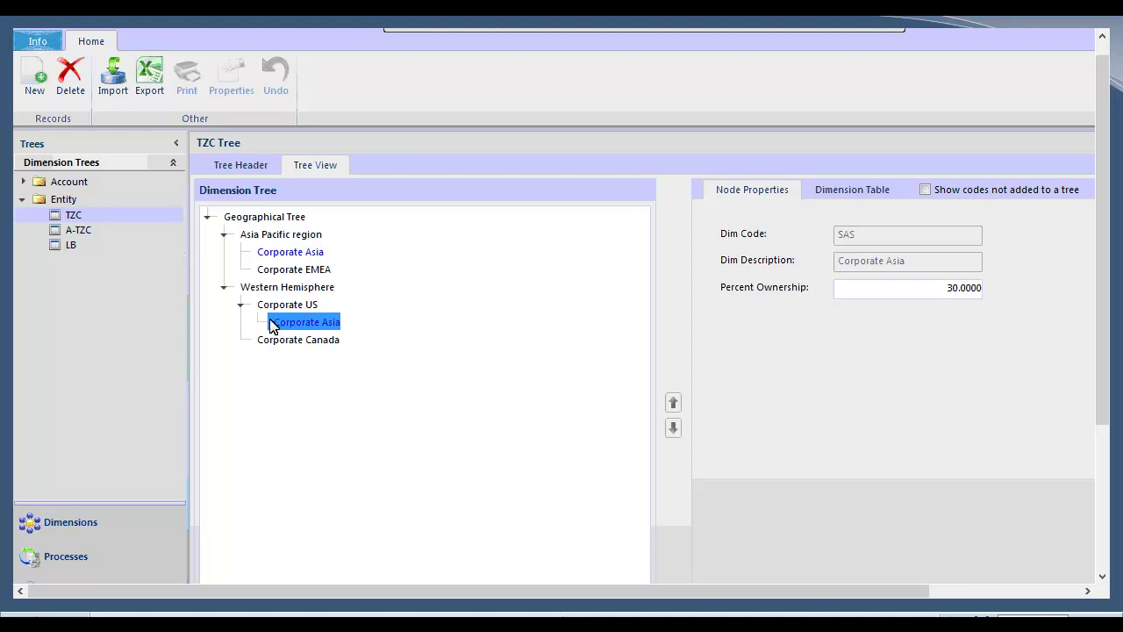
Open the process rules and review the elimination and currency translation rules.
click(117, 538)
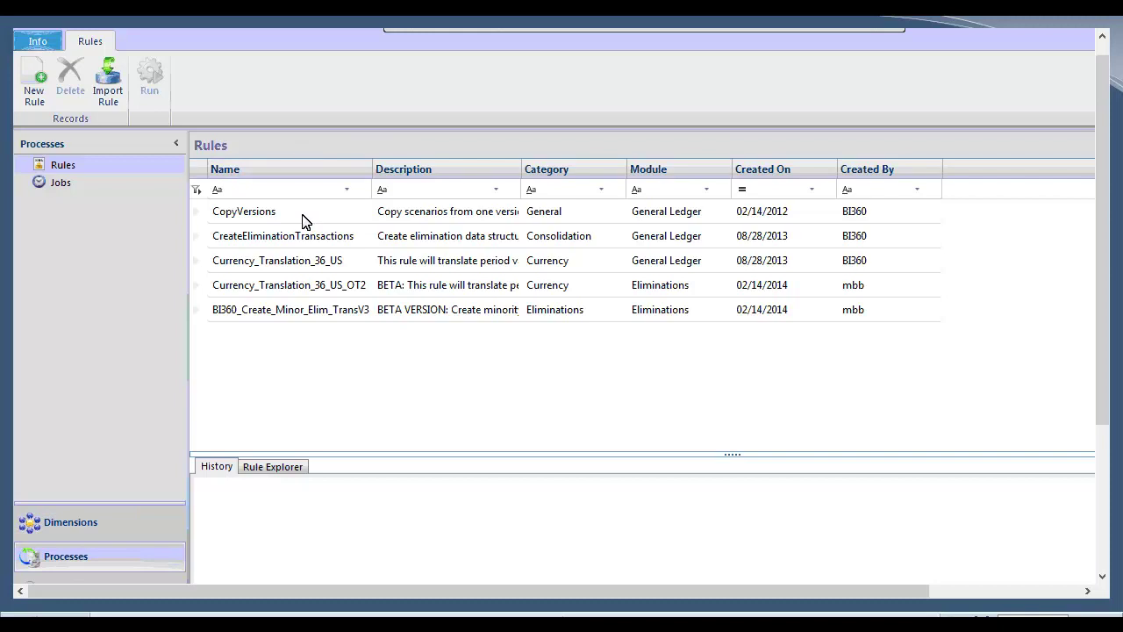
click(272, 237)
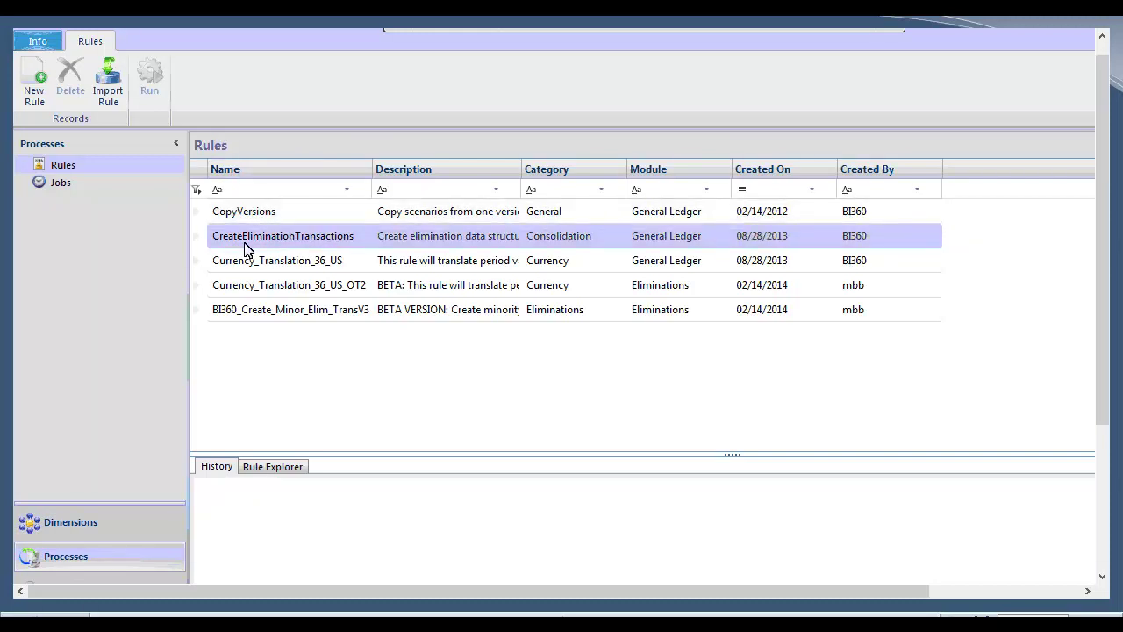
click(292, 266)
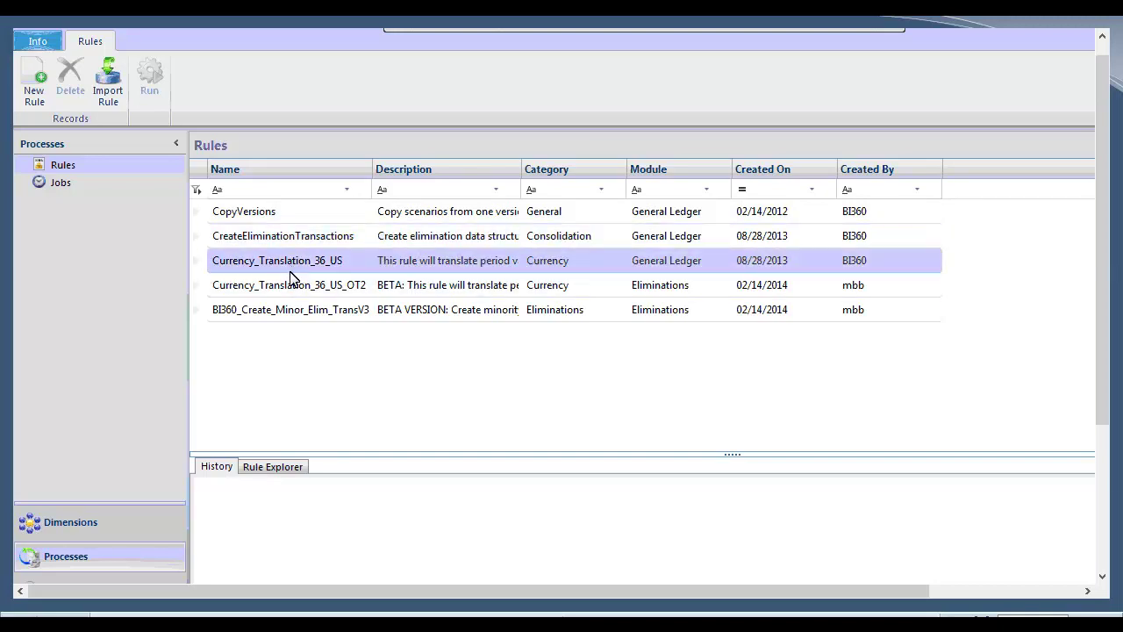
click(323, 317)
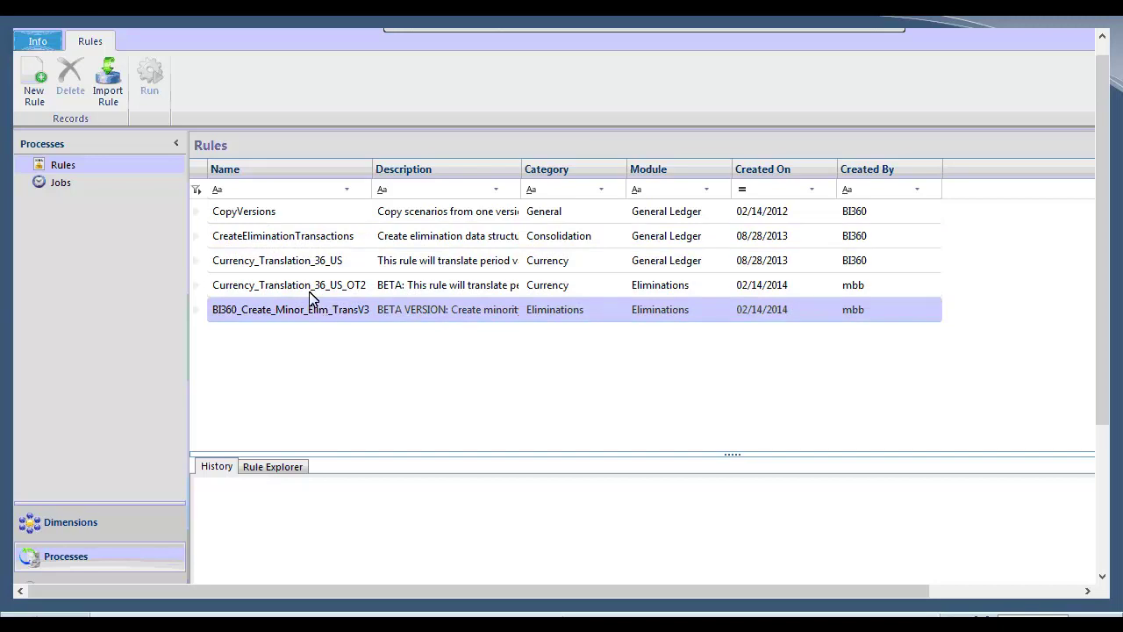
click(299, 253)
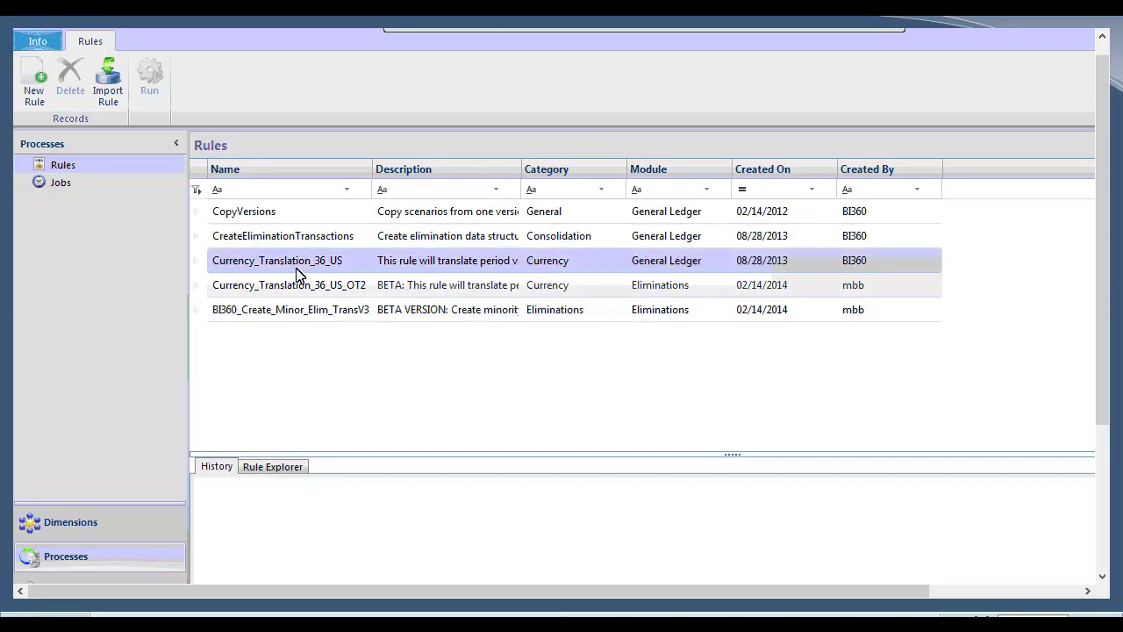
click(299, 296)
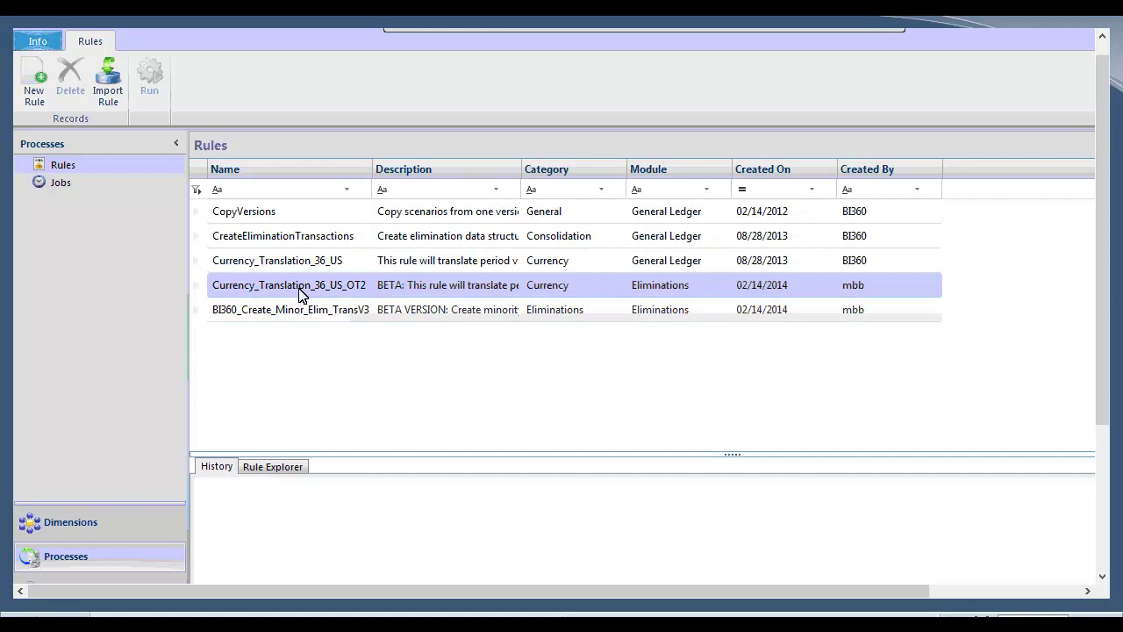
View the run history of the BI360_Create_Minor_Elim_TransV3 rule and look through its completed runs.
click(300, 310)
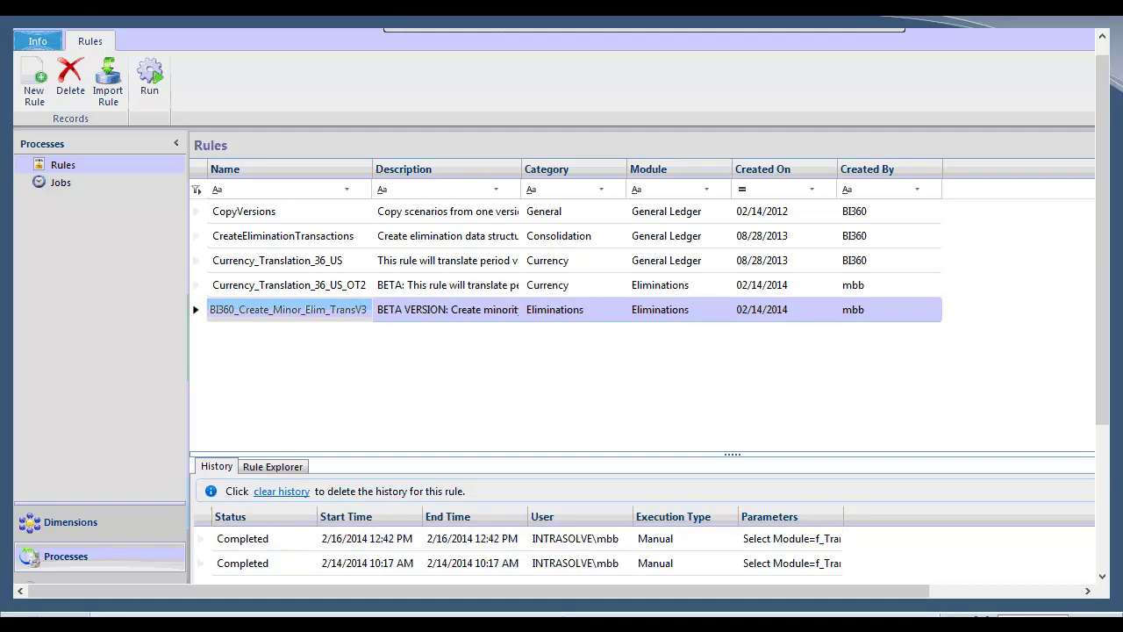
click(362, 544)
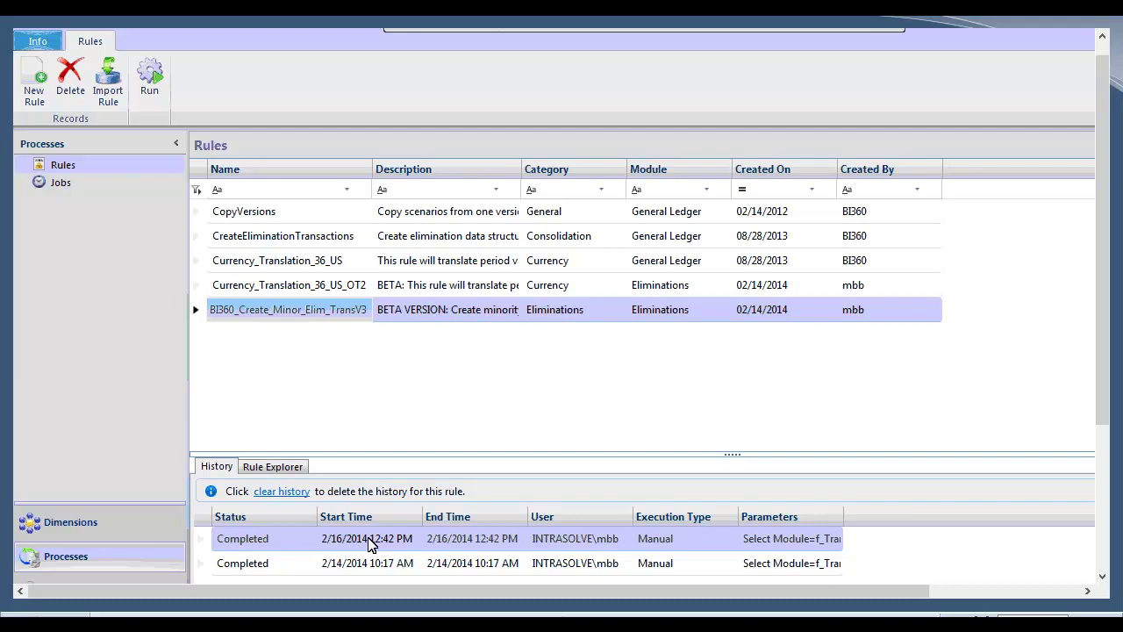
click(368, 564)
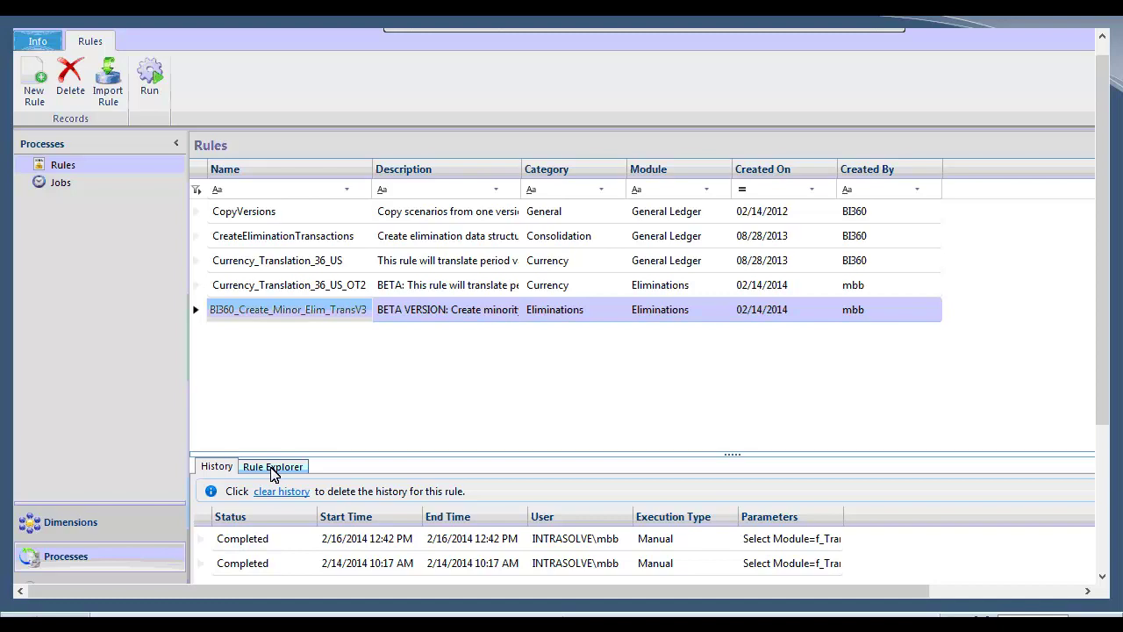
View the code of the BI360_Create_Minor_Elim_TransV3 rule and the run history of the CreateEliminationTransactions rule.
click(273, 469)
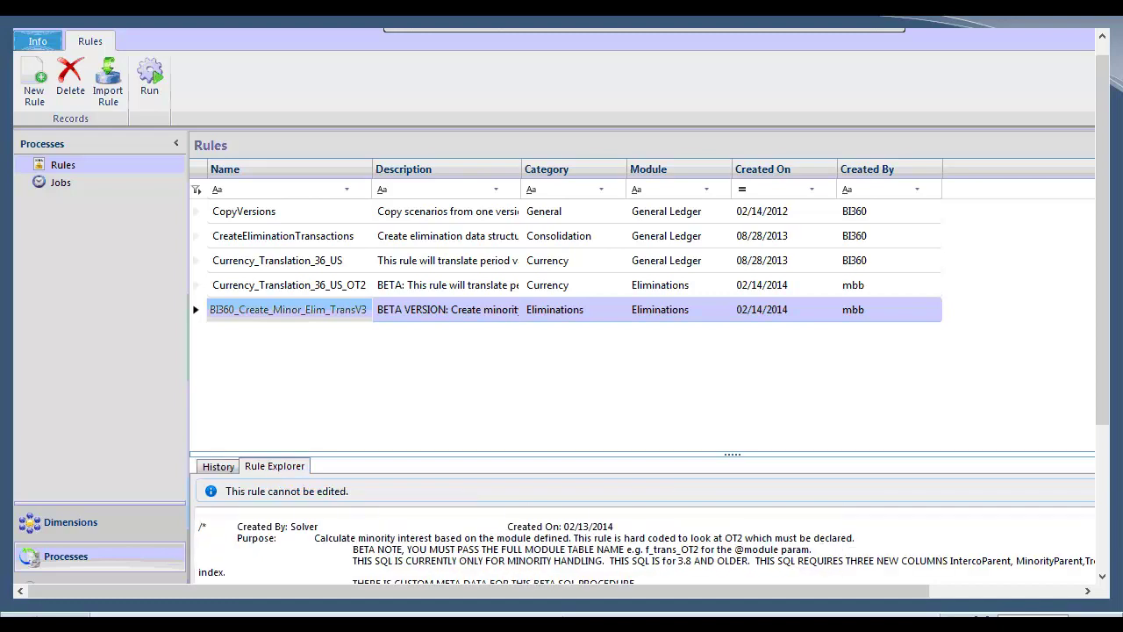
scroll(645, 544, down, 2)
scroll(644, 544, up, 2)
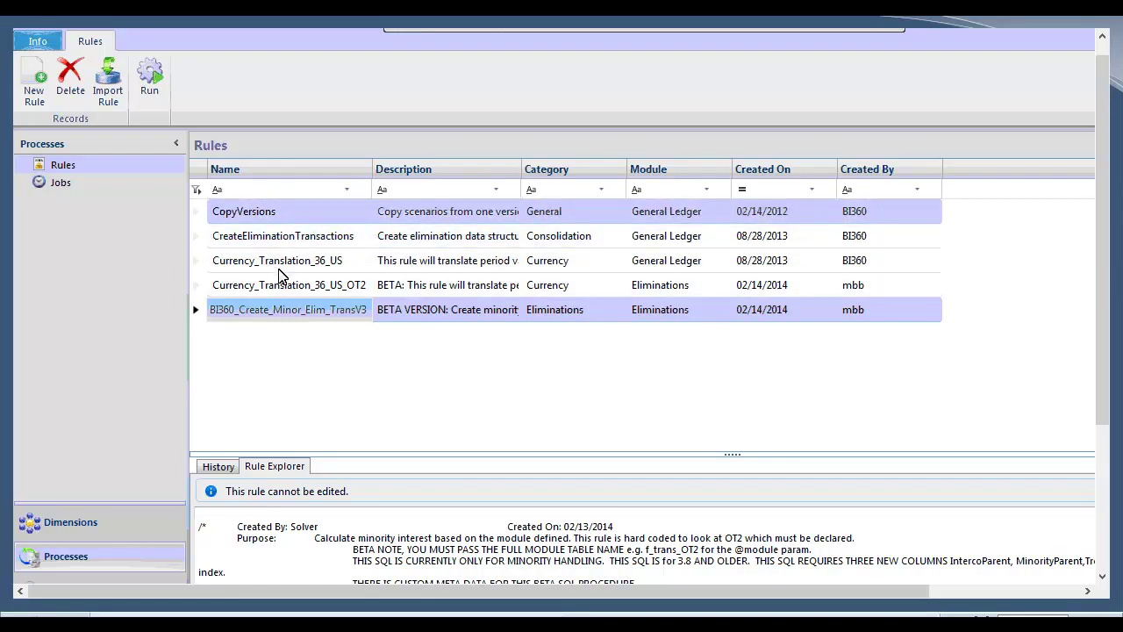
click(289, 244)
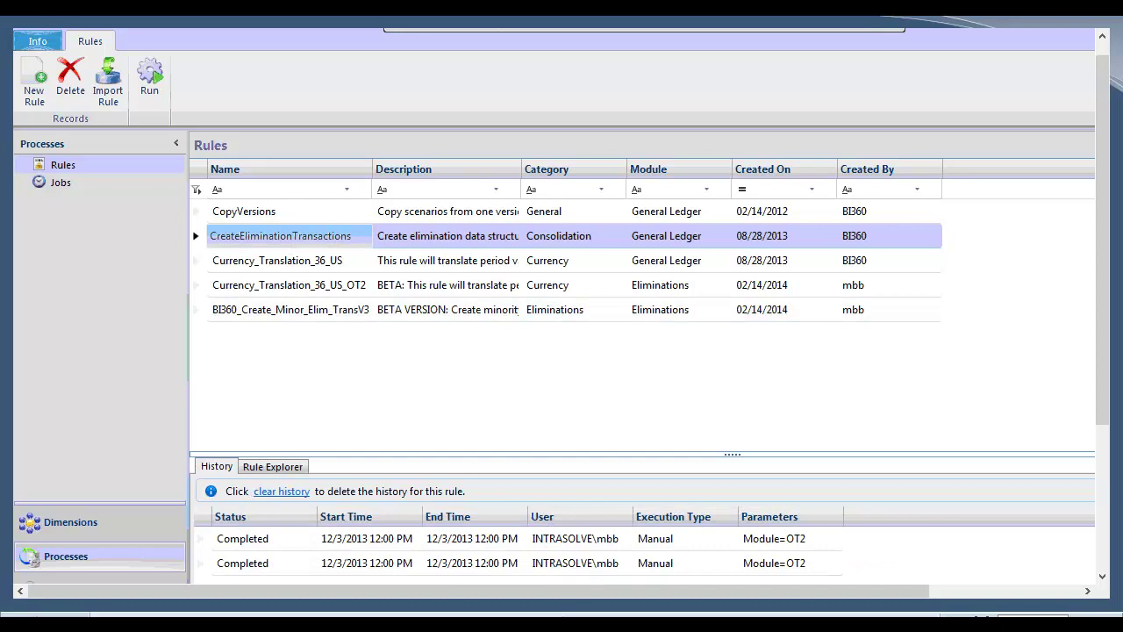
Switch to Excel and look through its standard, BI360 Planning and BI360 Reporting commands.
key(alt+F4)
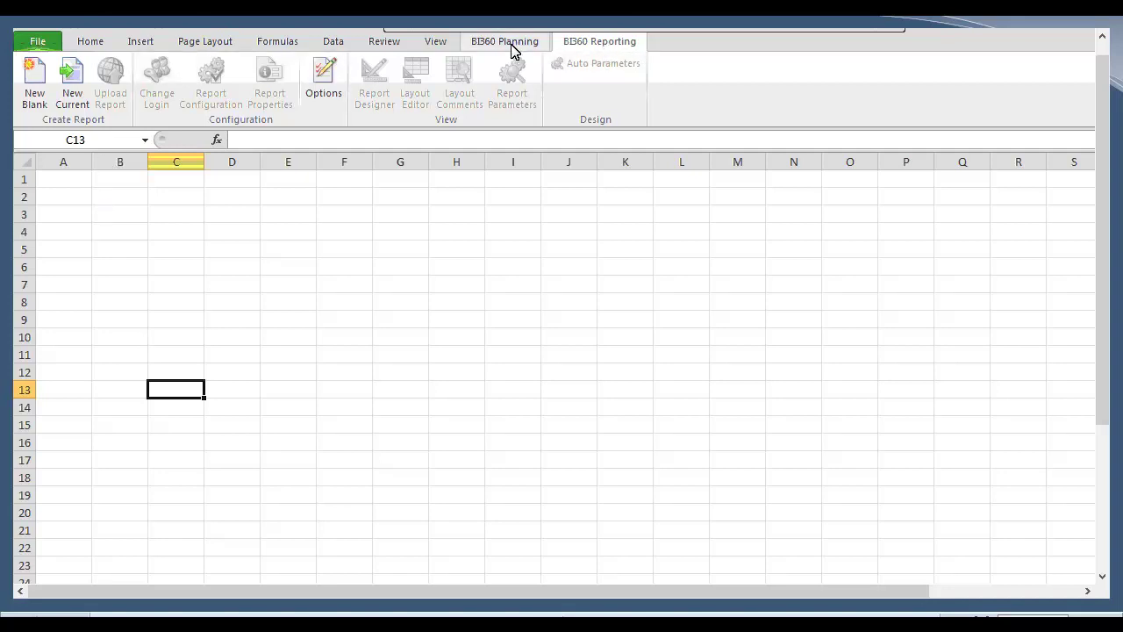
click(91, 42)
click(153, 44)
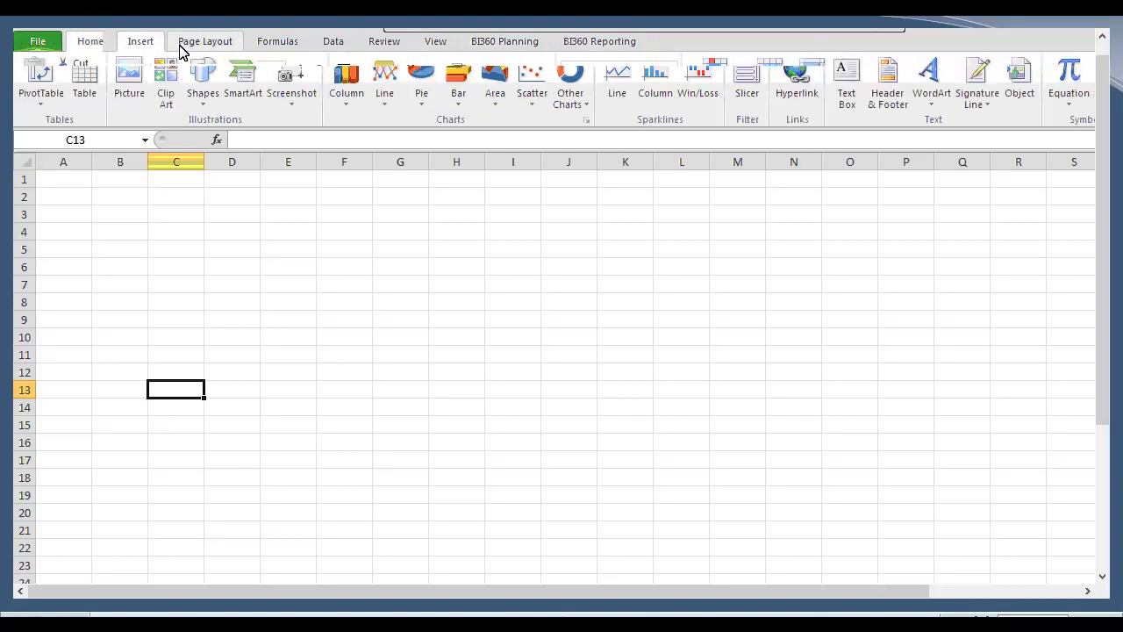
click(210, 46)
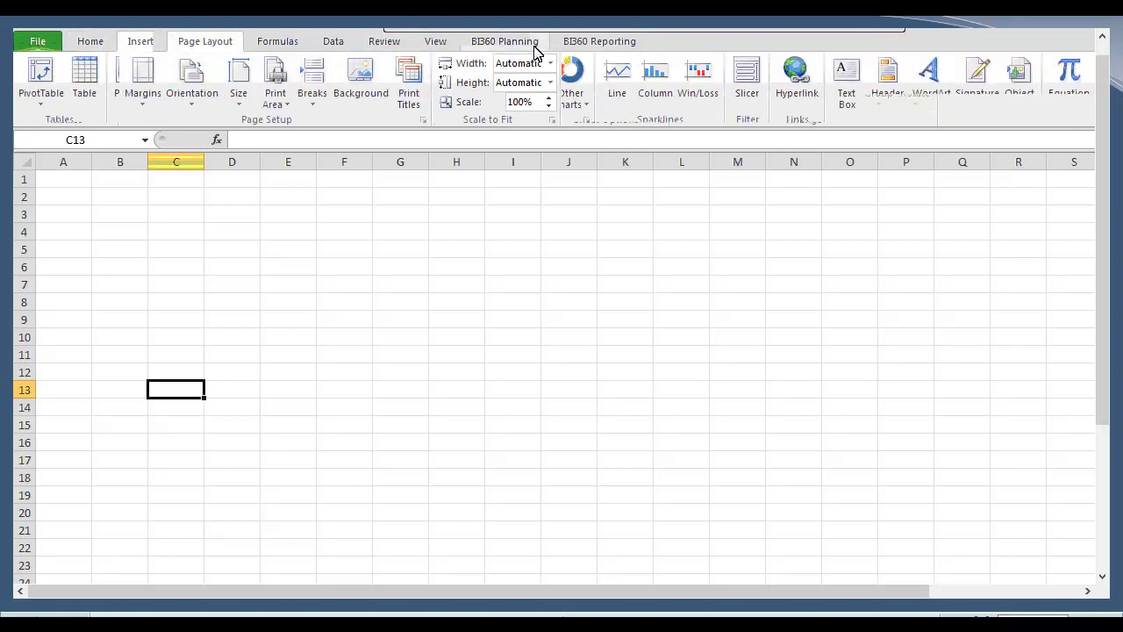
click(534, 43)
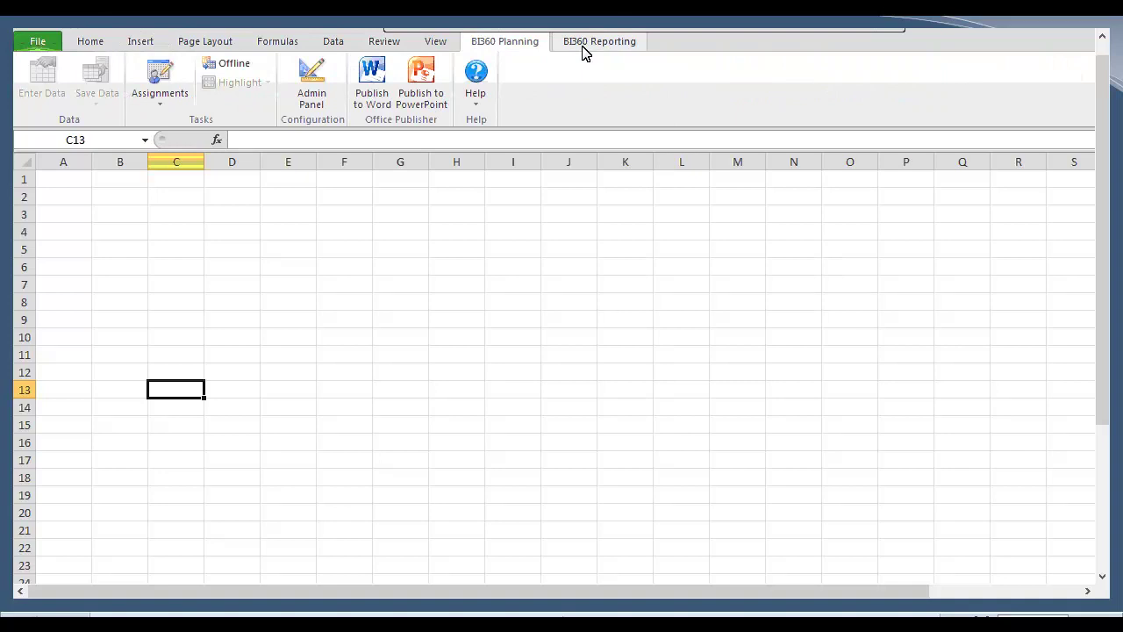
click(585, 44)
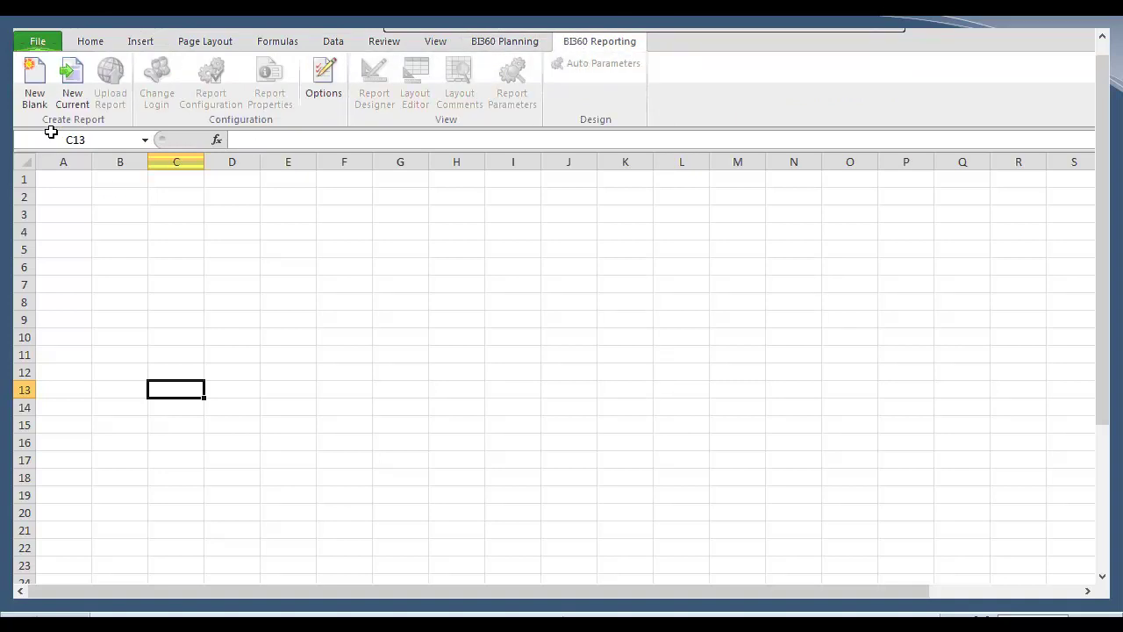
Create a new blank report using the BI360 Data Warehouse system integration model.
click(34, 98)
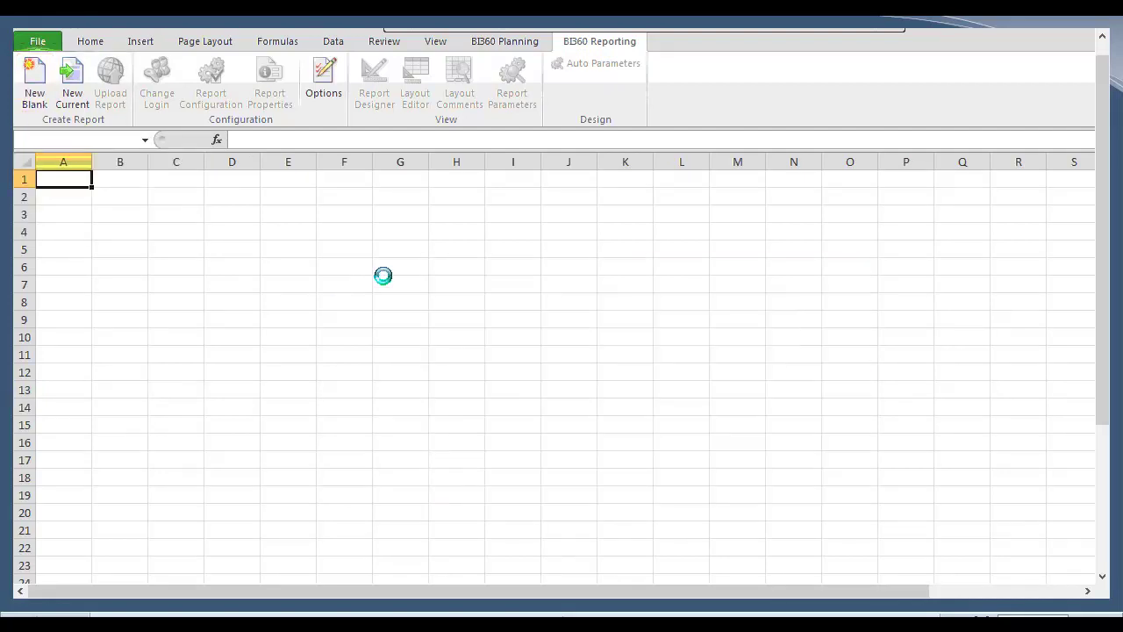
click(526, 391)
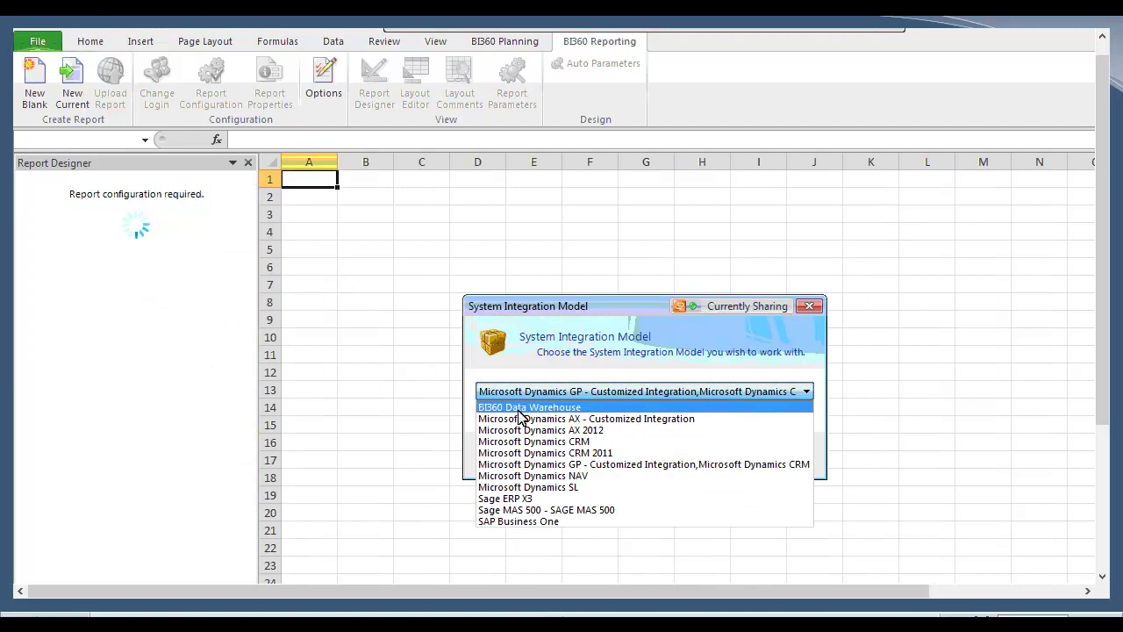
click(528, 408)
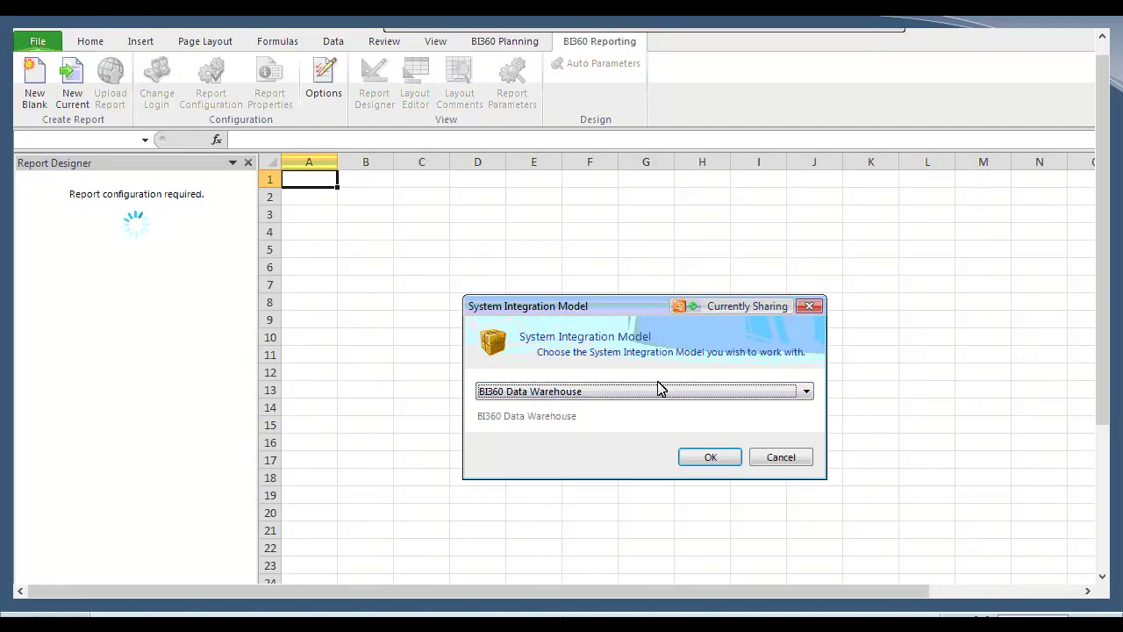
click(726, 460)
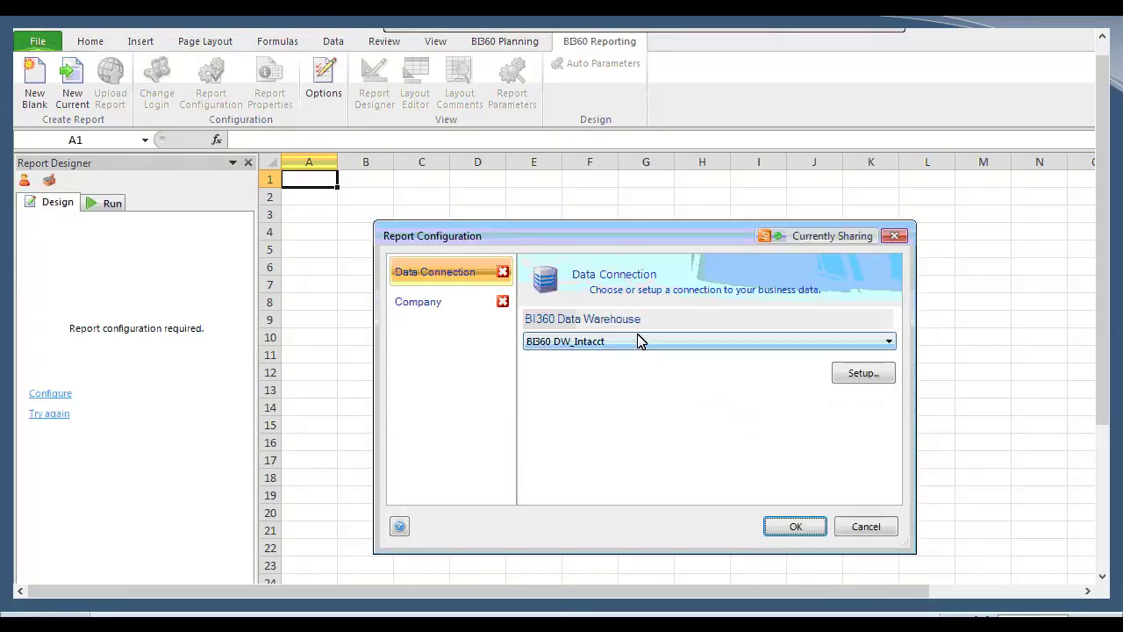
Configure the report with the BI360DW_CorpDemo_2014 data connection and BI360 Data Warehouse as the company.
click(644, 341)
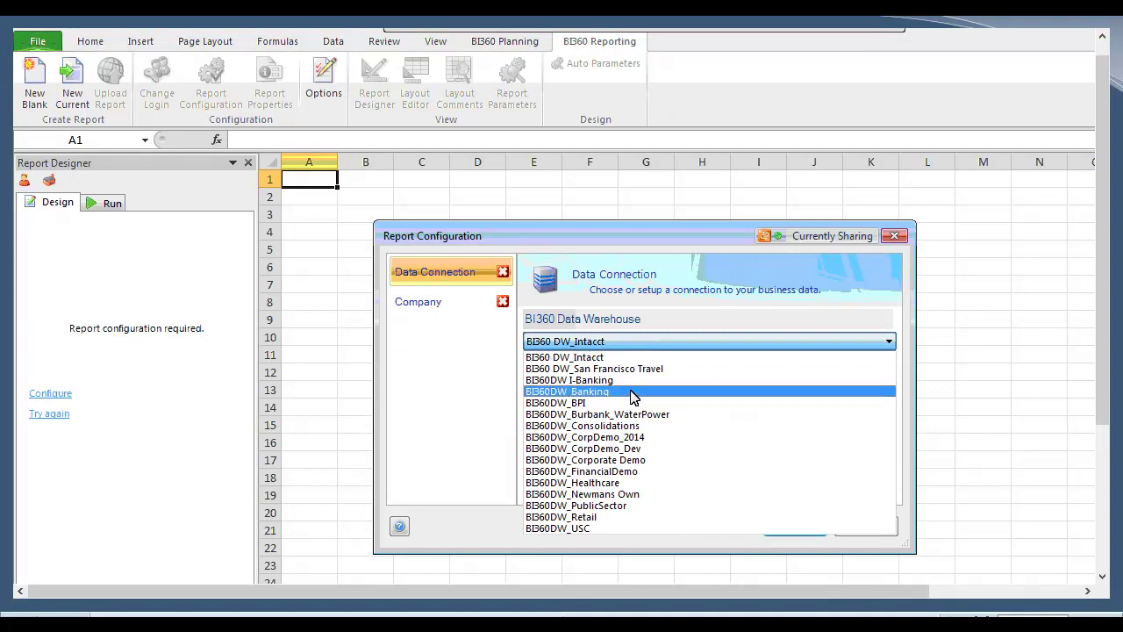
click(639, 425)
click(637, 343)
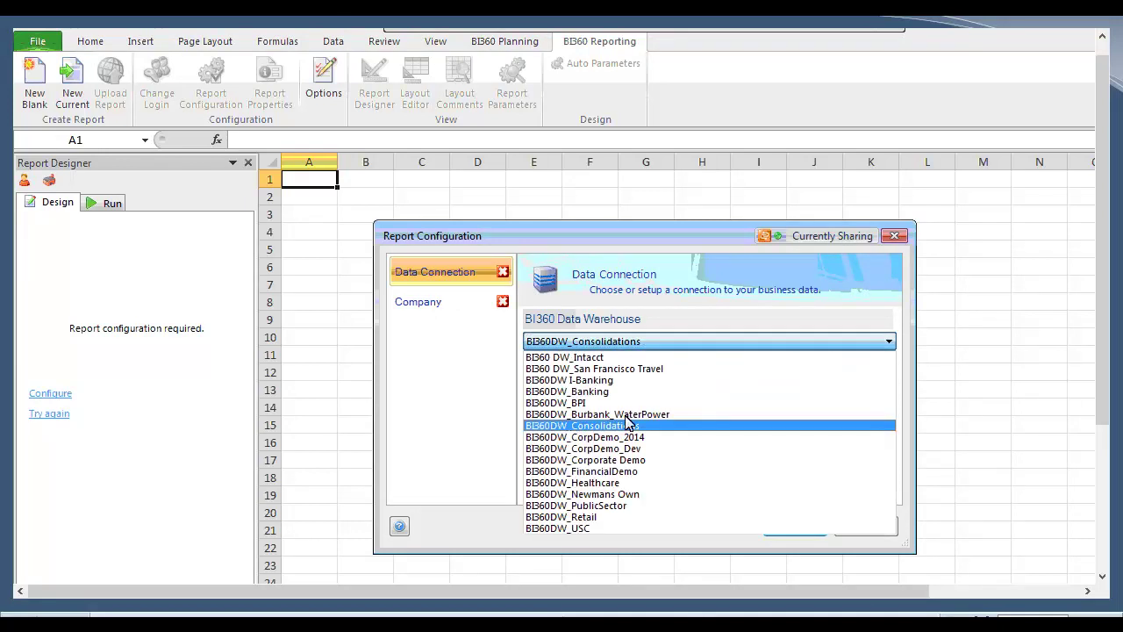
click(625, 437)
click(794, 526)
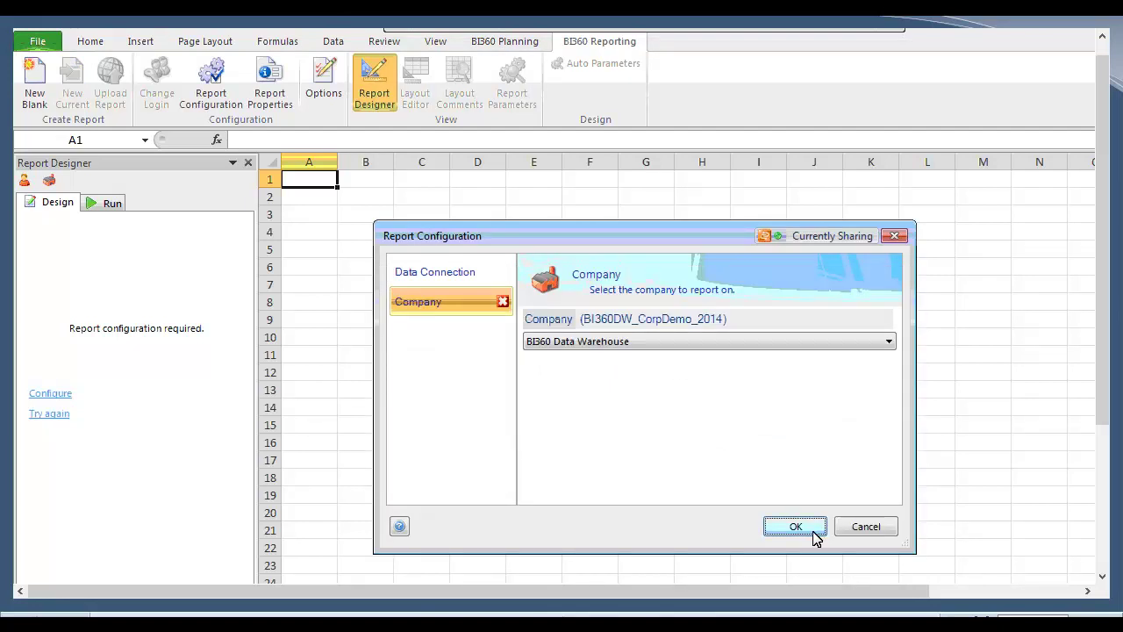
click(813, 533)
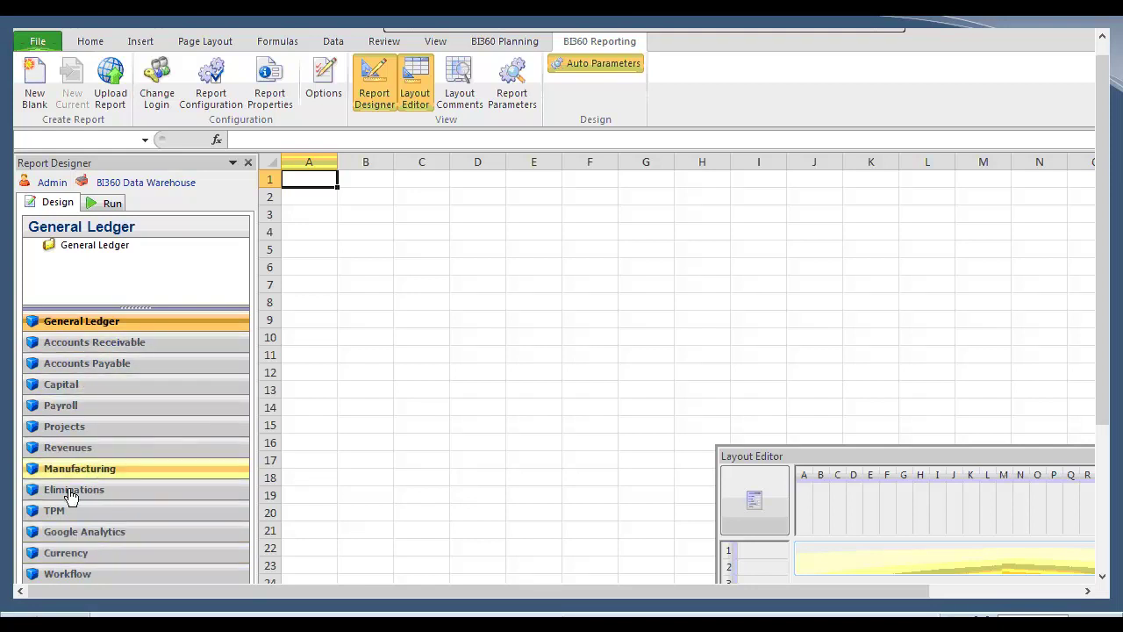
Enlarge the Report Designer's field list and expand the General Ledger fields.
drag(145, 310, 148, 427)
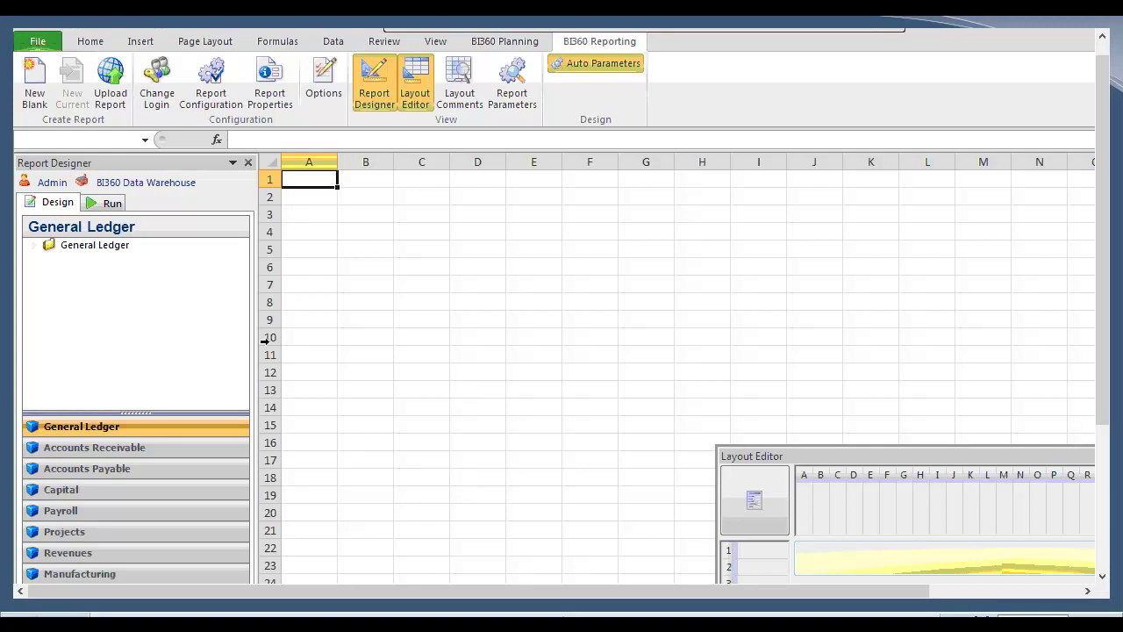
click(33, 247)
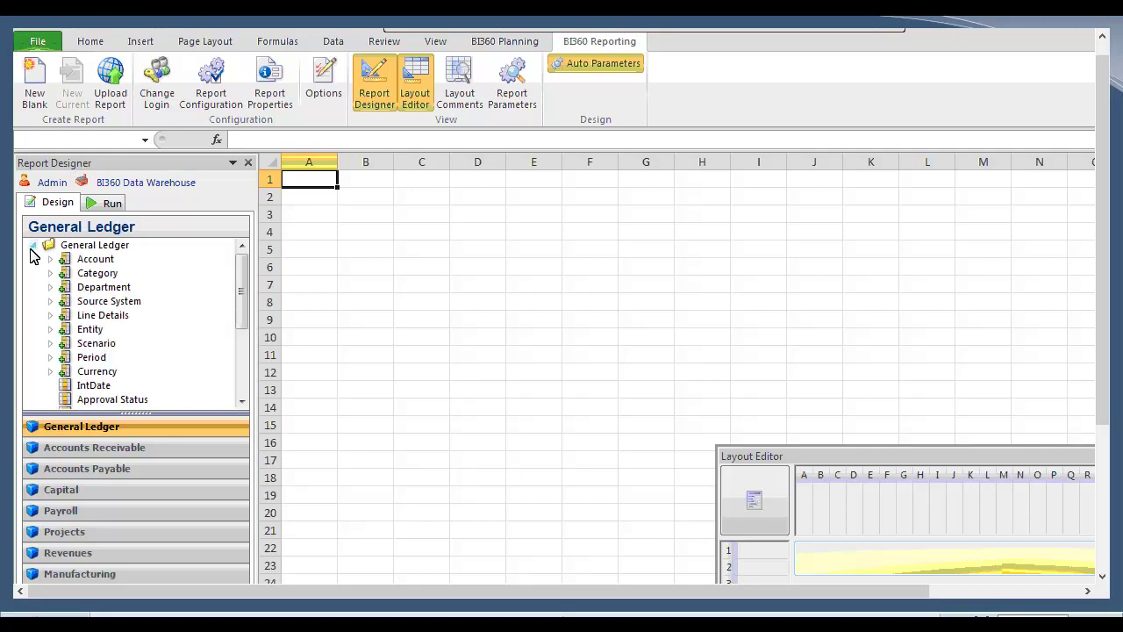
Narrow column A and enter the title "Trial Balance Report - by Entity" in cell B3.
drag(333, 156, 311, 162)
click(341, 214)
text(Trial Balance Rpeo)
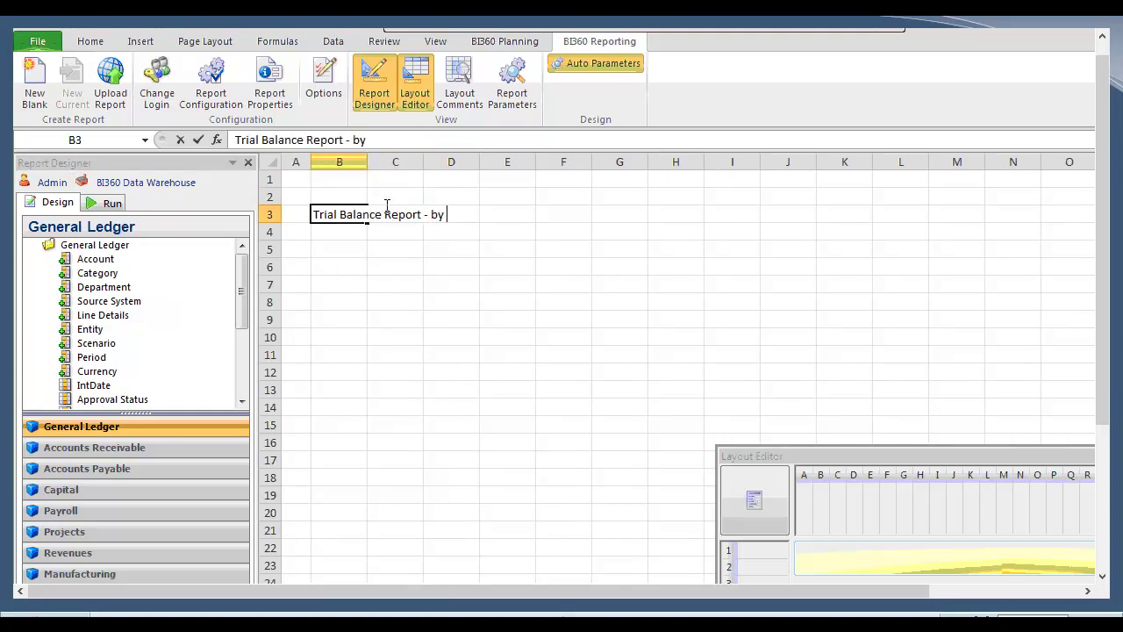
text(ntity)
key(Return)
key(Up)
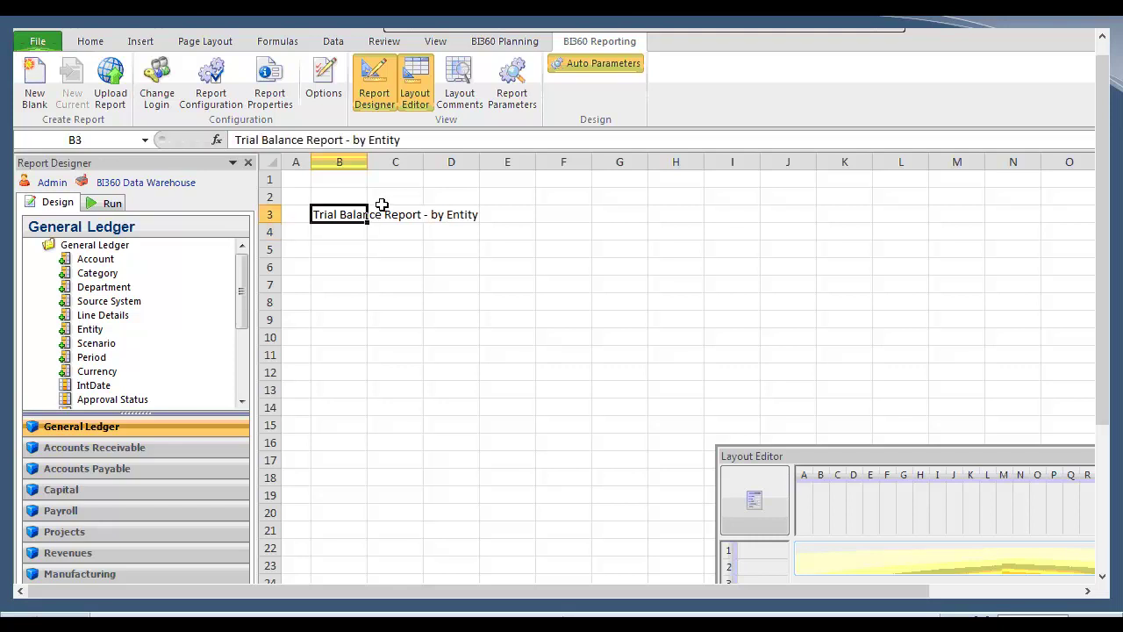
Format the report title as bold 14-point text and delete the empty row 1.
click(105, 41)
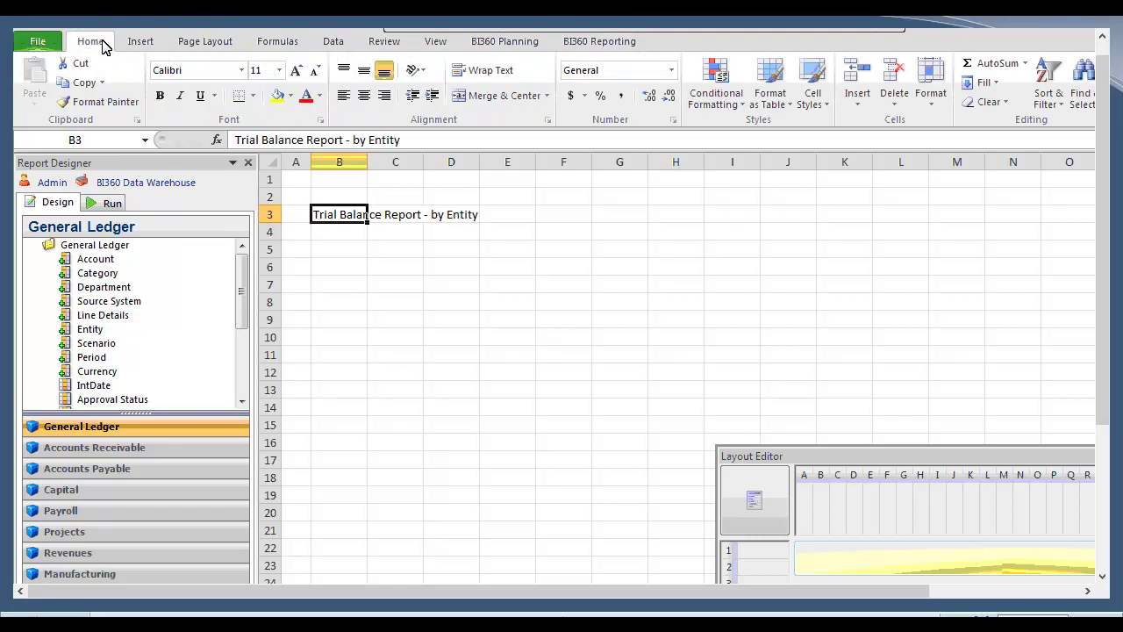
click(161, 96)
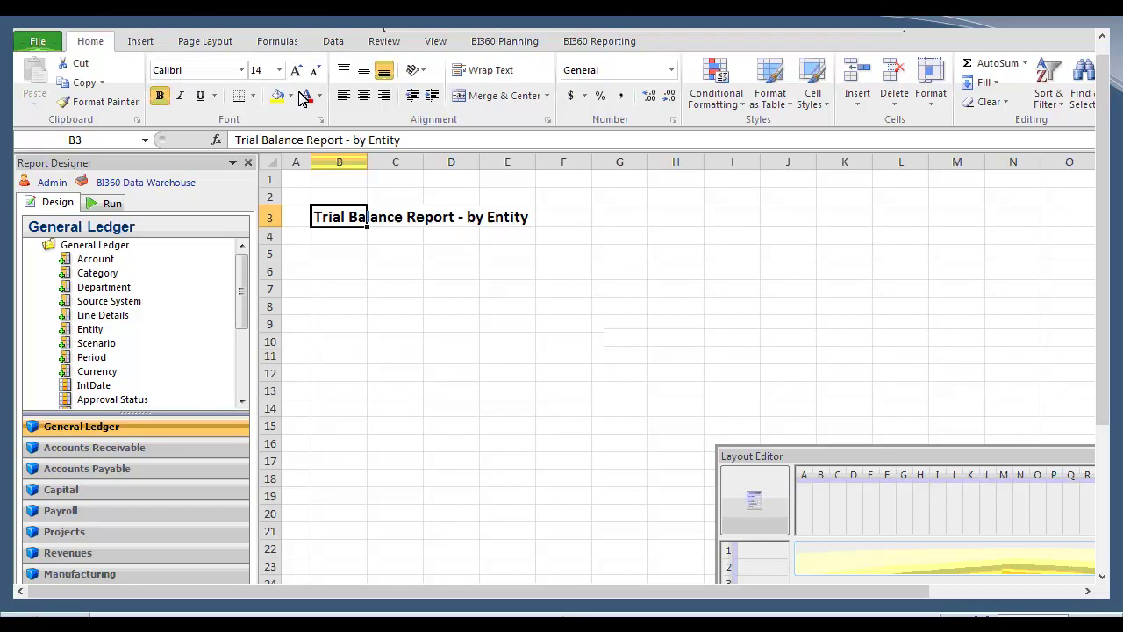
right_click(273, 179)
click(334, 314)
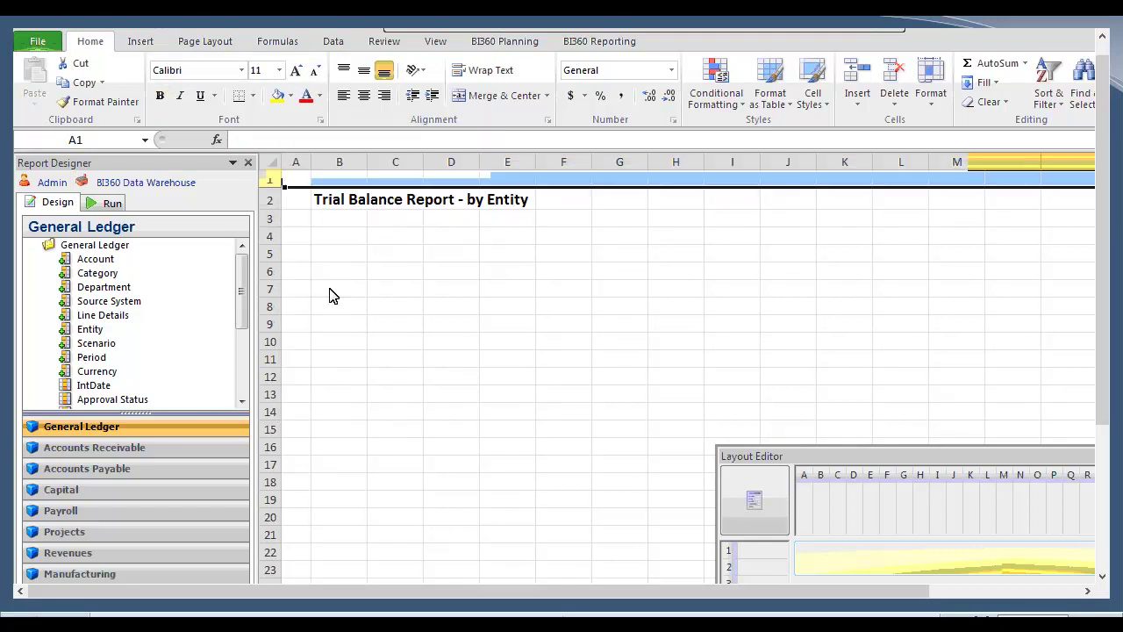
Enter the headings "Account #" in B7 and "Description" in C7, and widen columns B to D.
click(335, 286)
text(Accou)
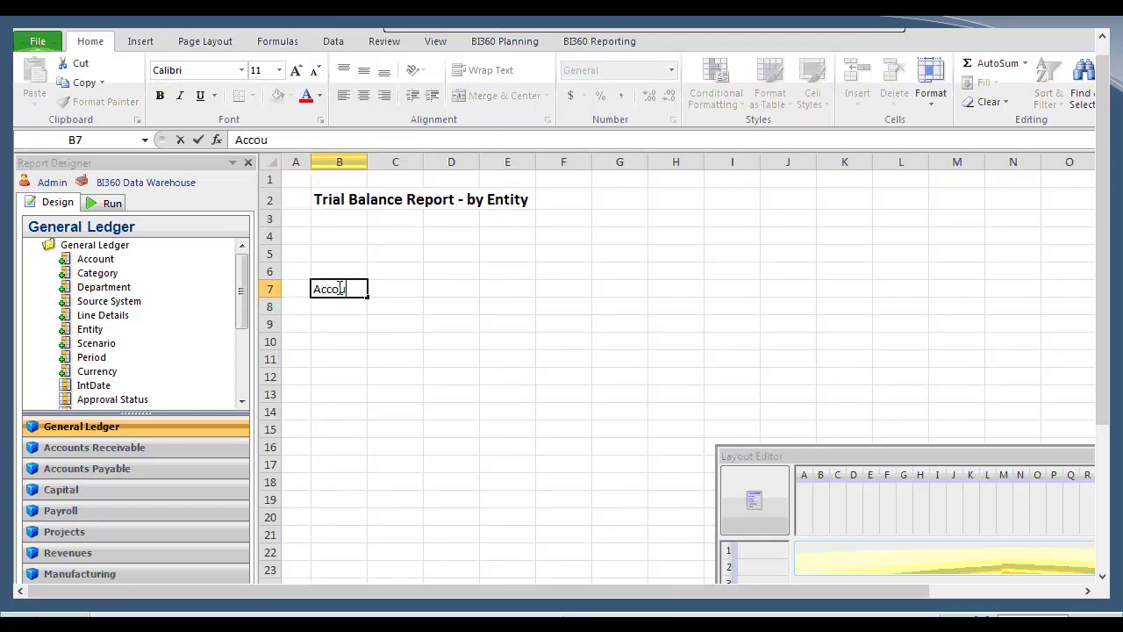
text(nb)
text(#)
key(Tab)
text(Ac)
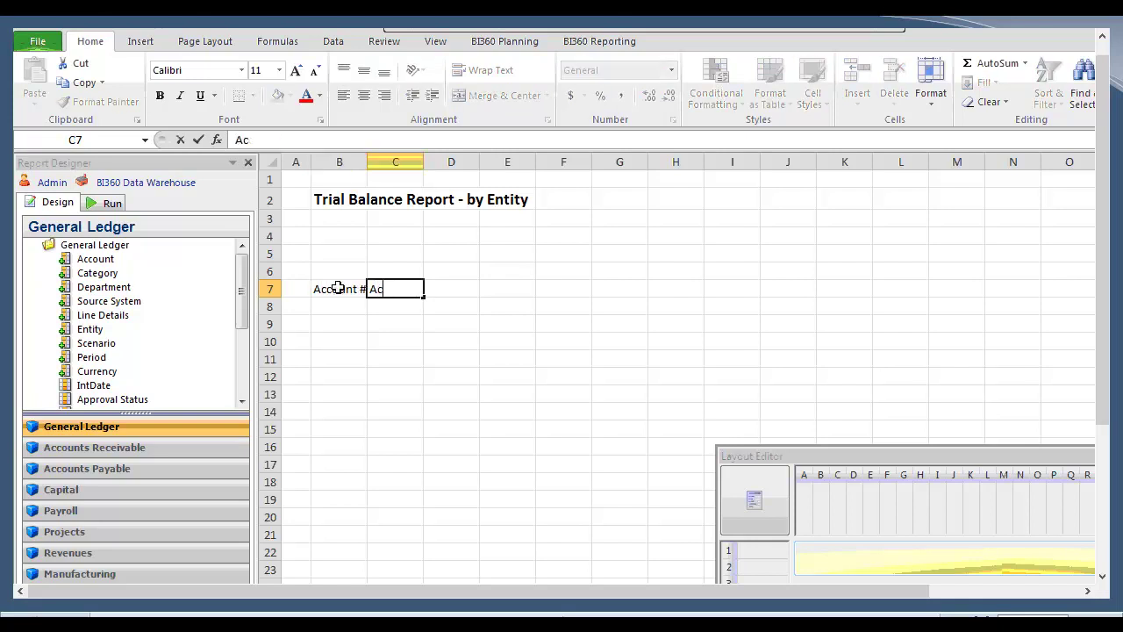
key(BackSpace)
key(BackSpace)
text(Deccription)
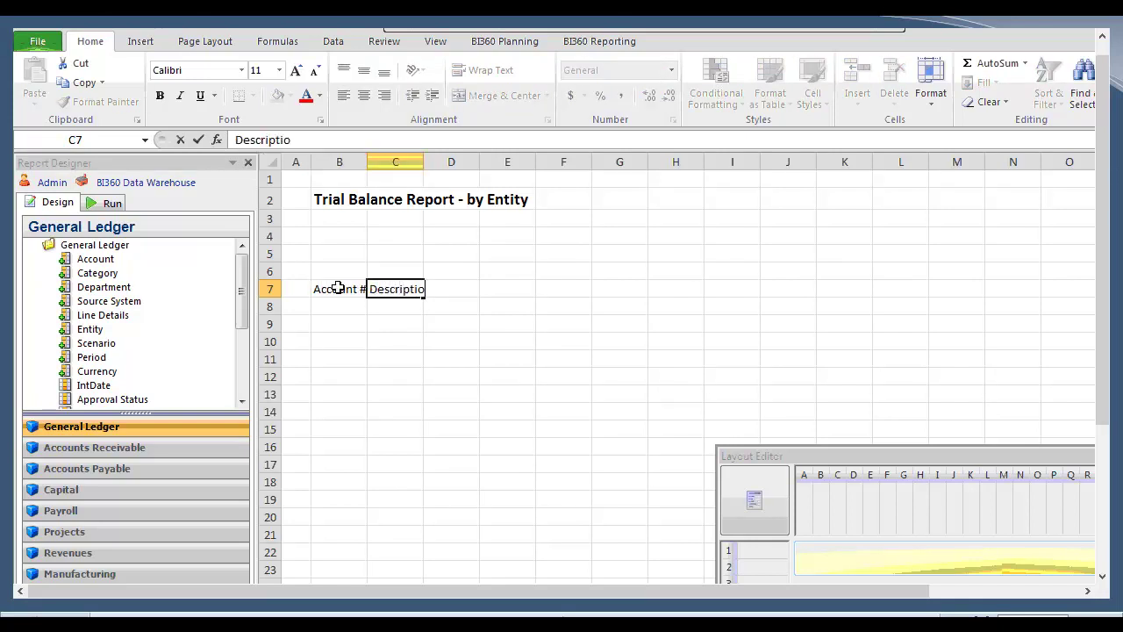
key(Return)
drag(367, 161, 391, 162)
drag(447, 162, 594, 167)
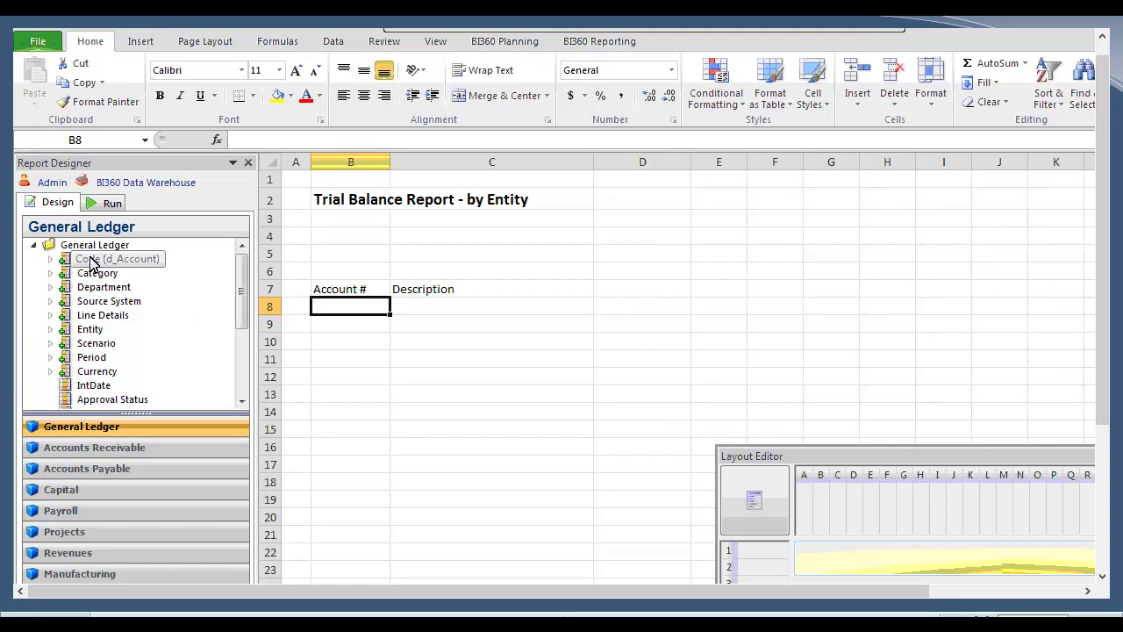
Insert the General Ledger Account field in cell B8 with a new selection group on the row.
drag(120, 413, 141, 519)
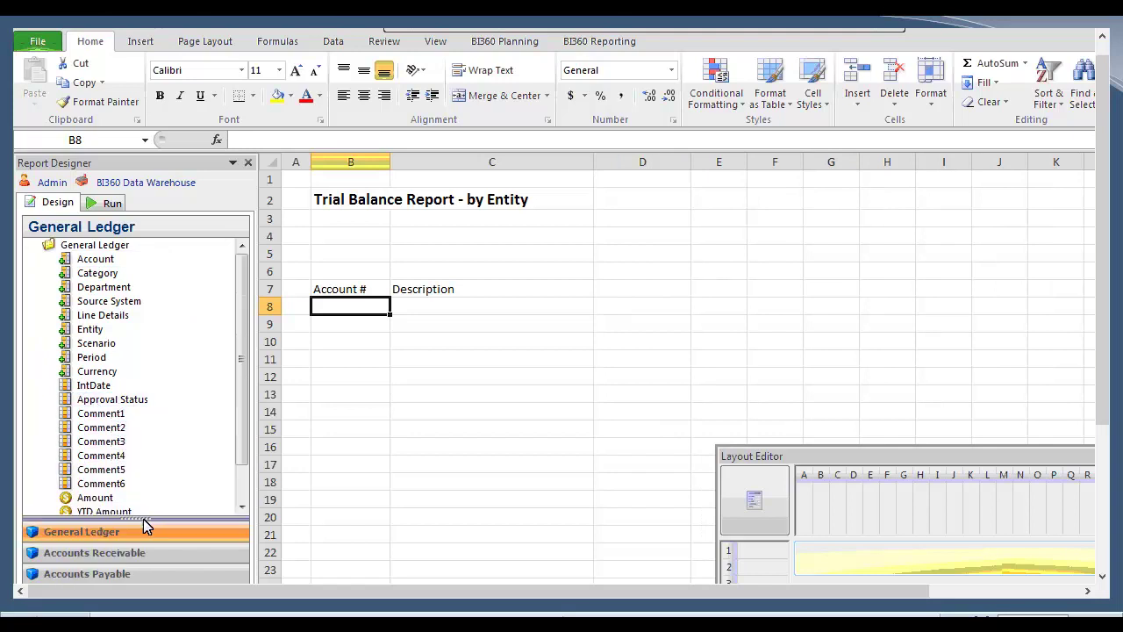
drag(83, 264, 346, 317)
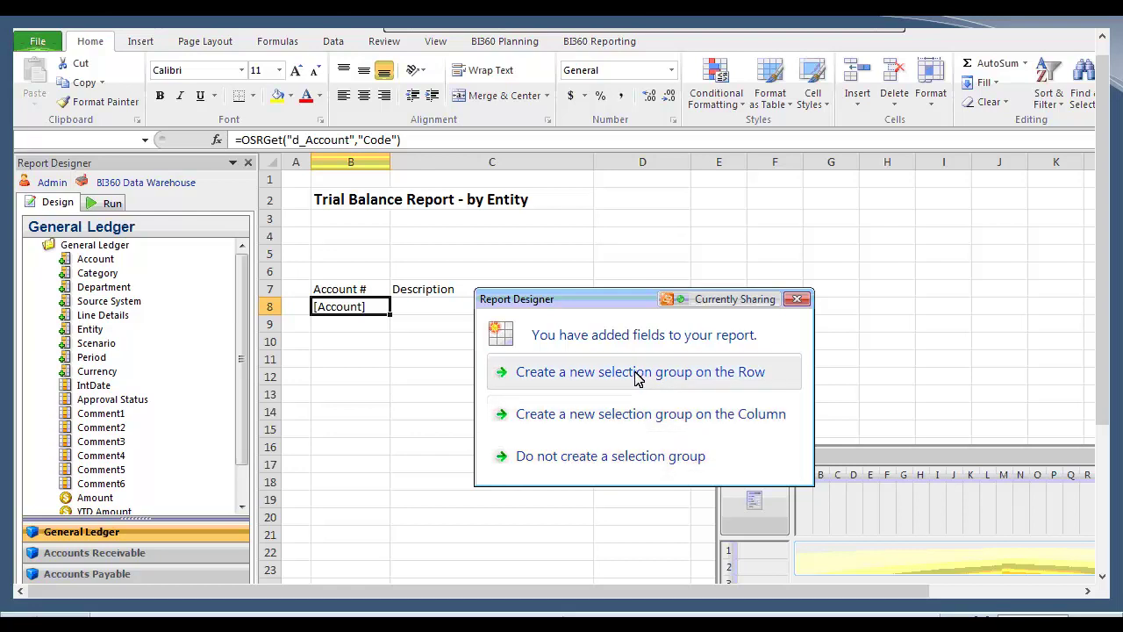
click(712, 376)
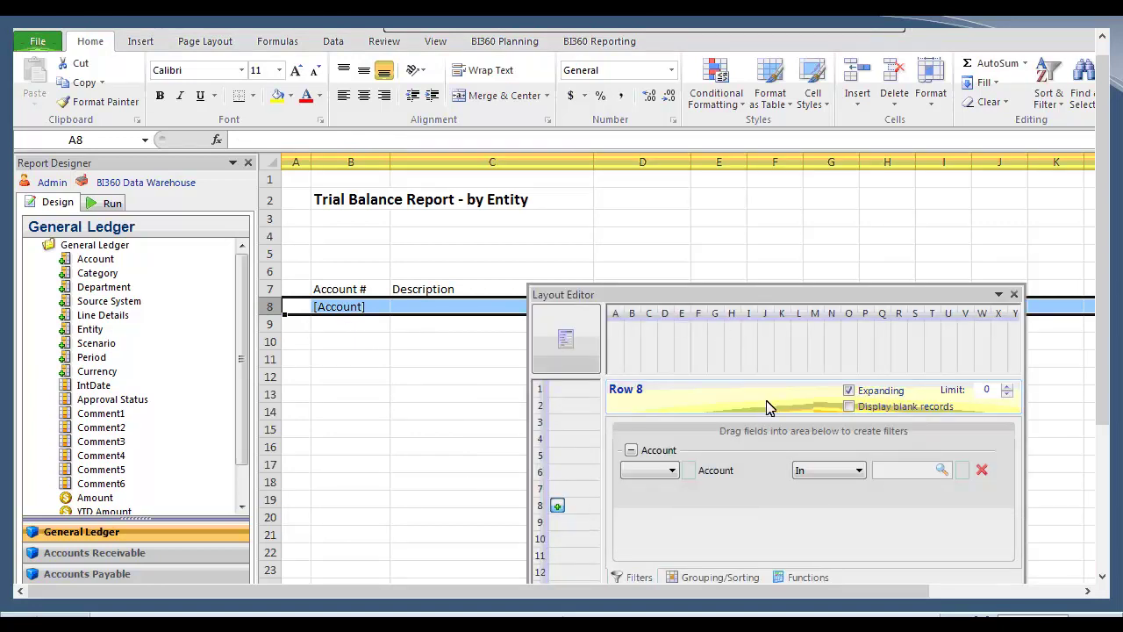
Examine the comparison operators and the account lookup list available for the Account filter on row 8.
click(854, 473)
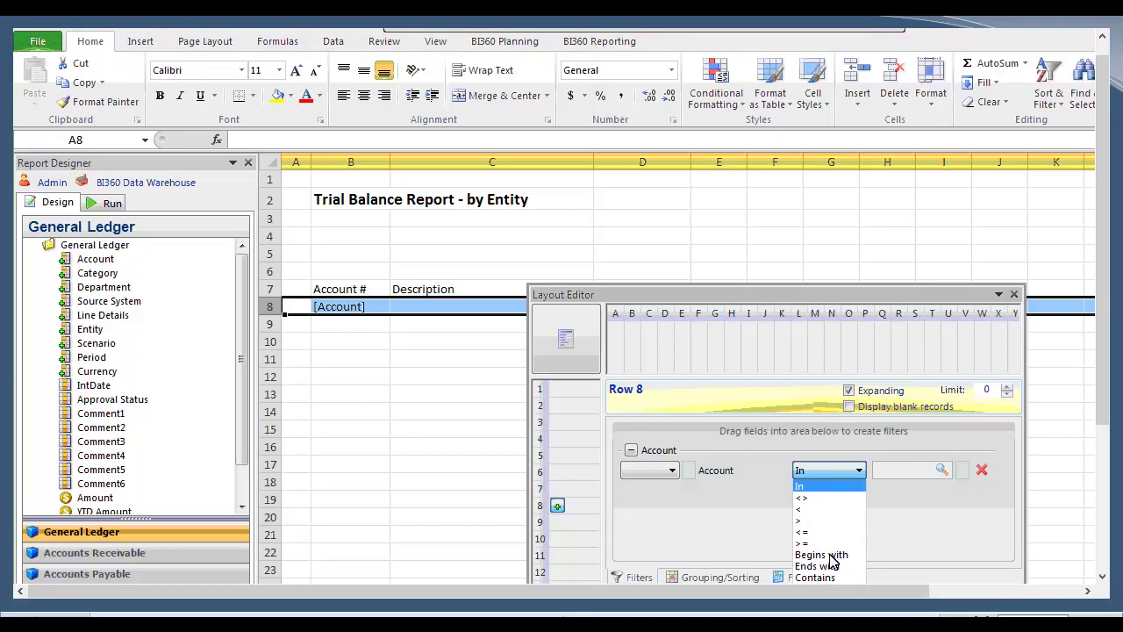
click(856, 470)
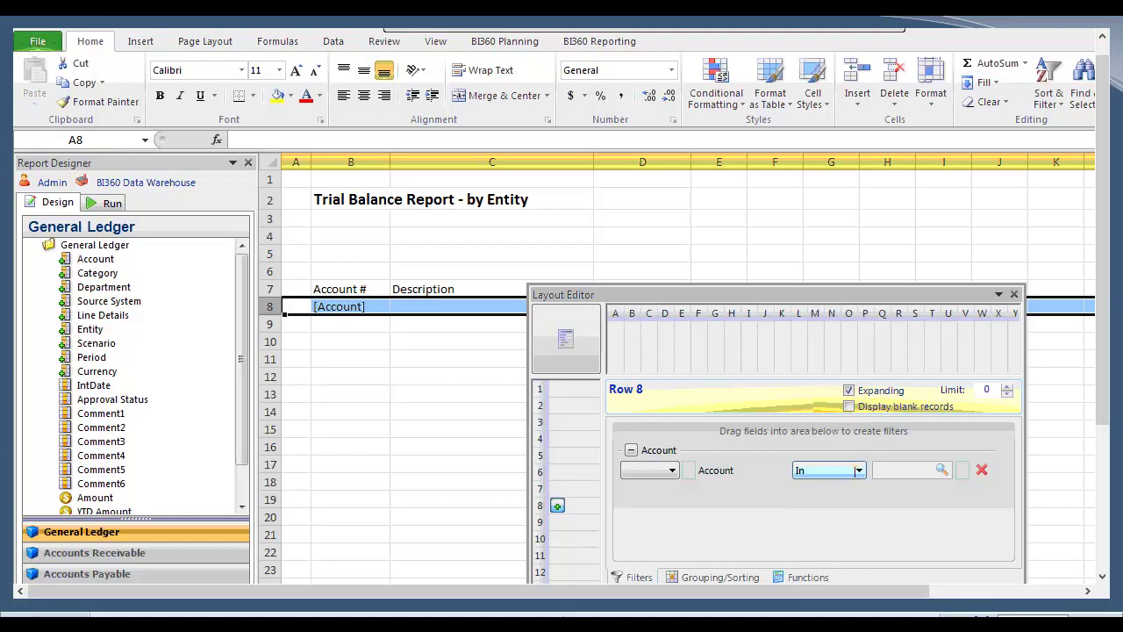
click(857, 471)
drag(1107, 399, 1109, 443)
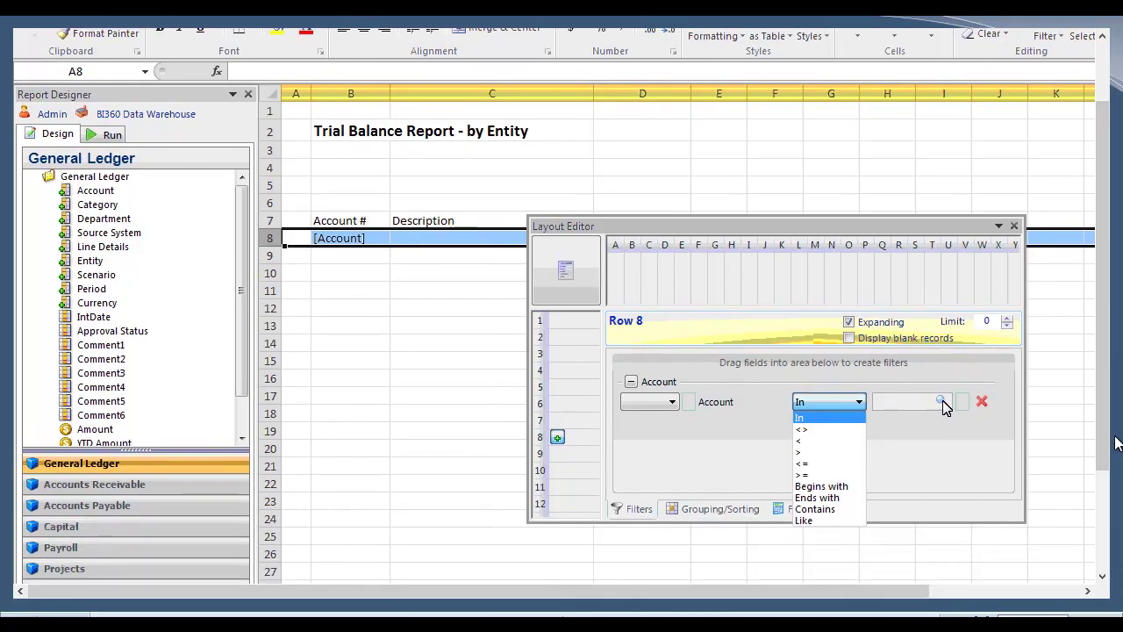
click(945, 406)
click(943, 401)
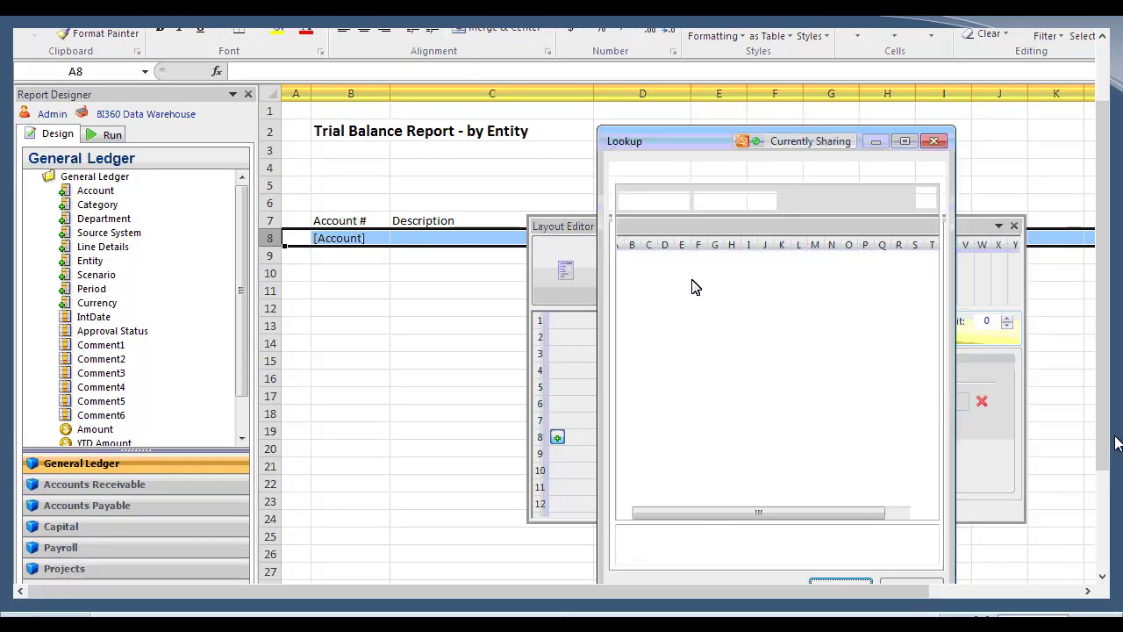
shift+click(709, 475)
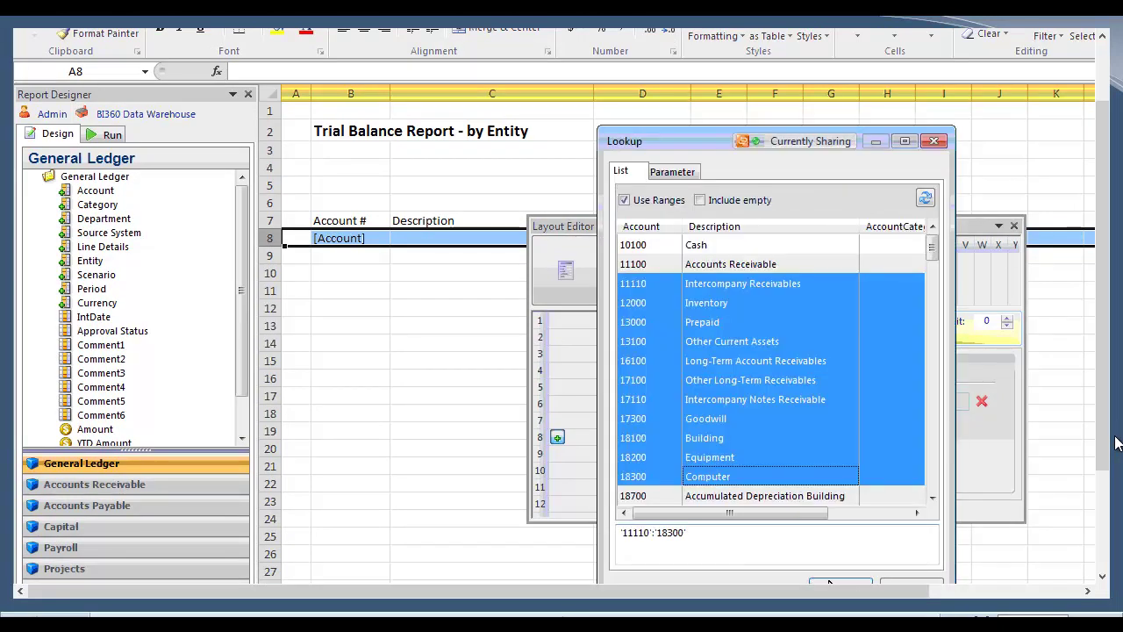
ctrl+click(709, 386)
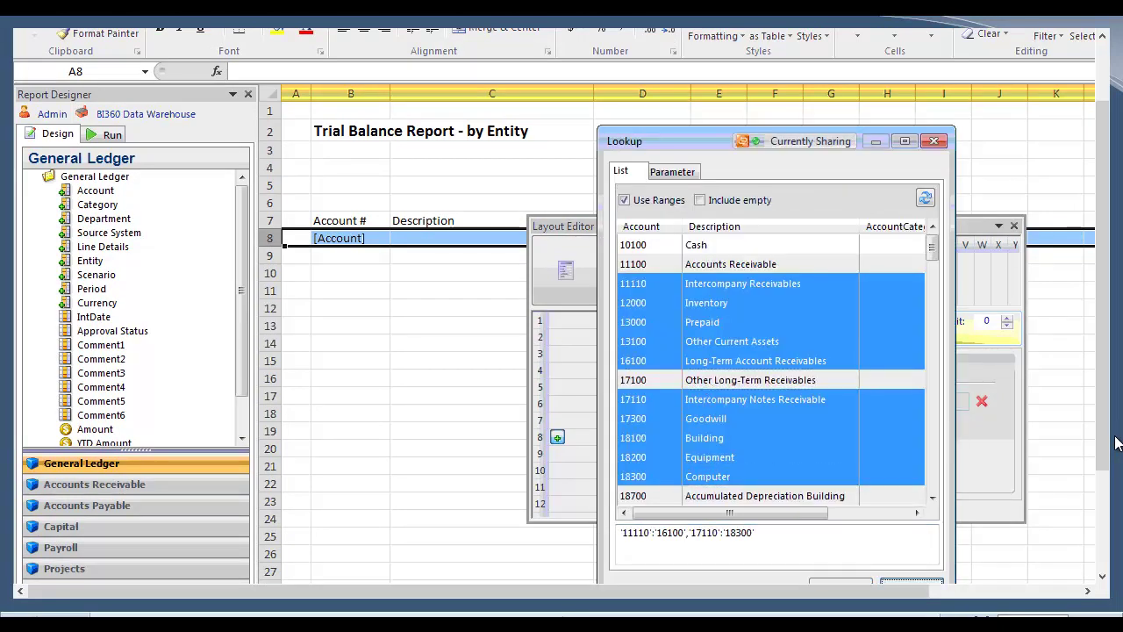
click(912, 582)
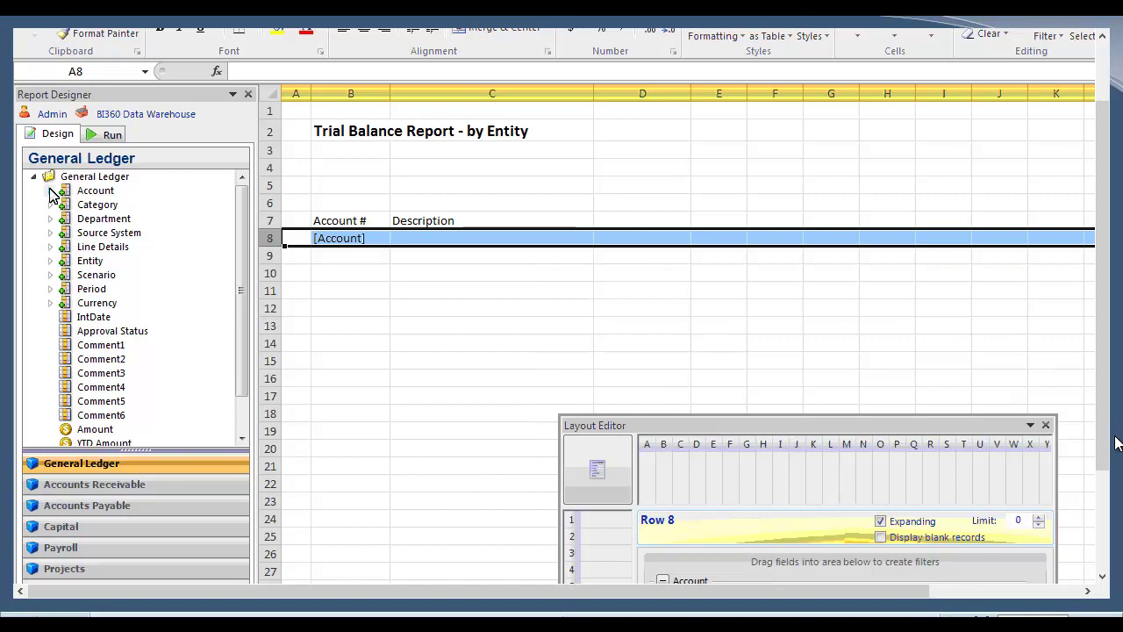
Insert the account's Description field in cell C8 and the General Ledger Amount field in cell D8.
double_click(94, 192)
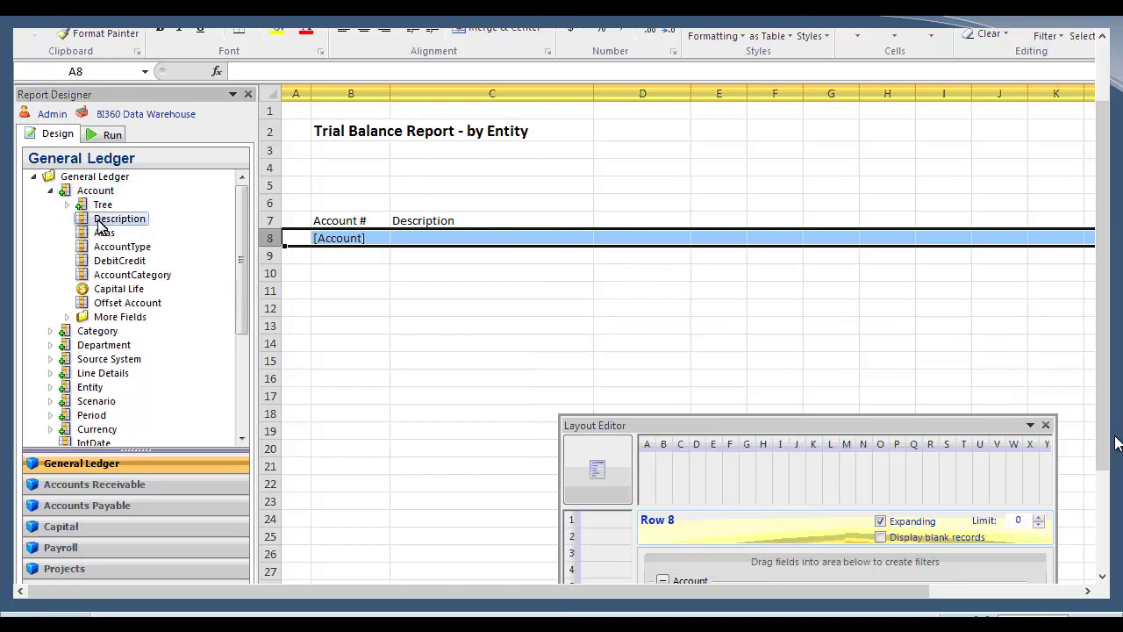
drag(138, 227, 431, 254)
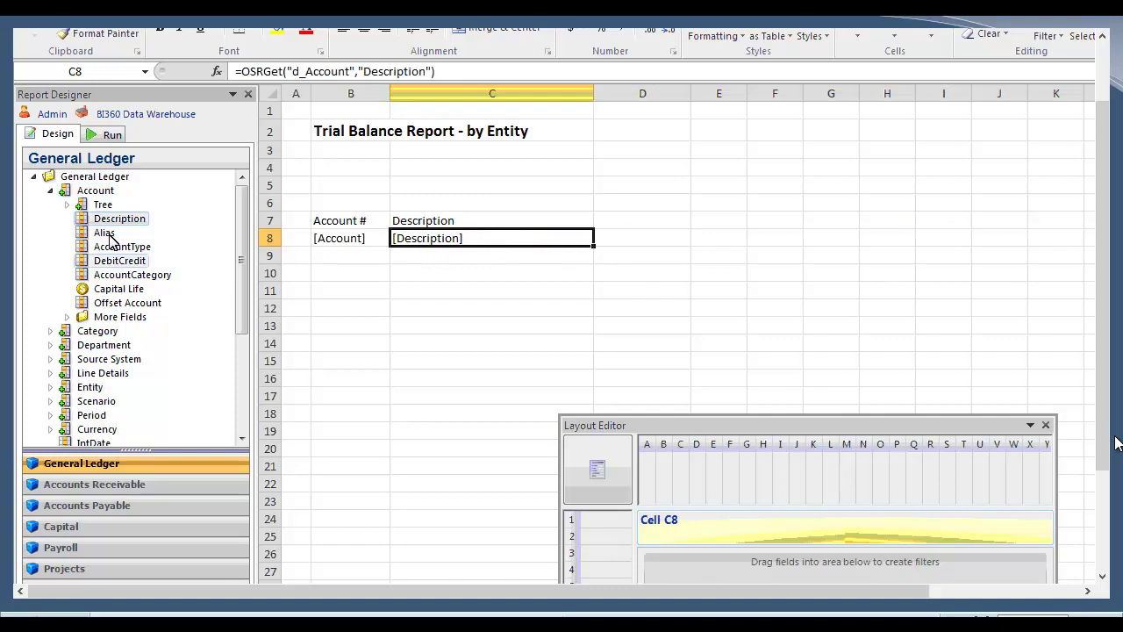
click(50, 193)
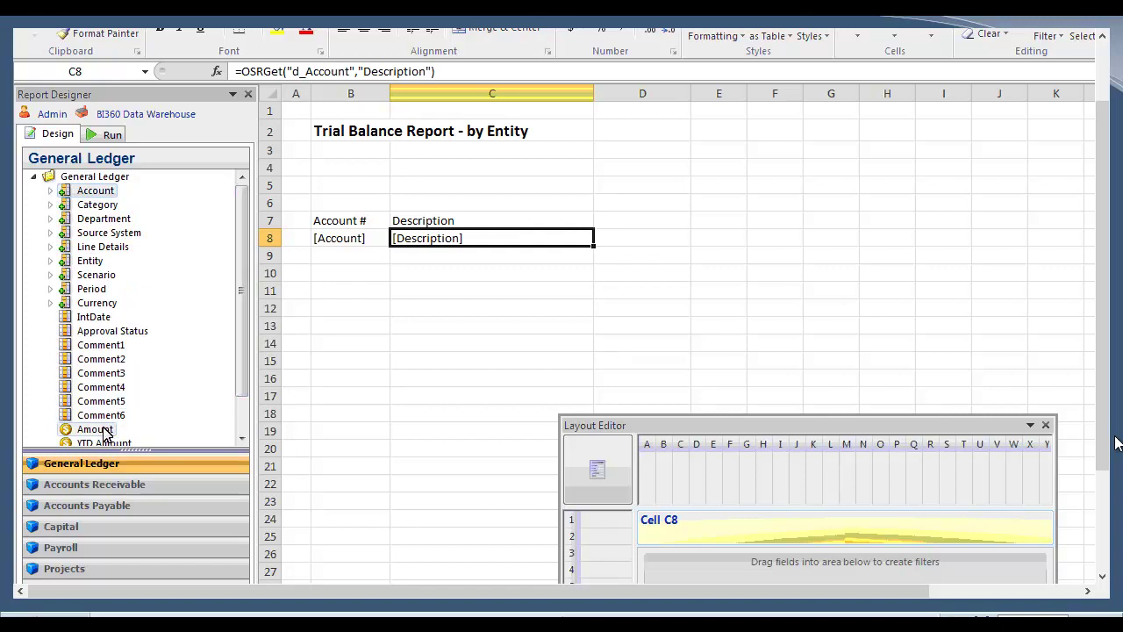
drag(244, 351, 243, 389)
drag(95, 393, 627, 237)
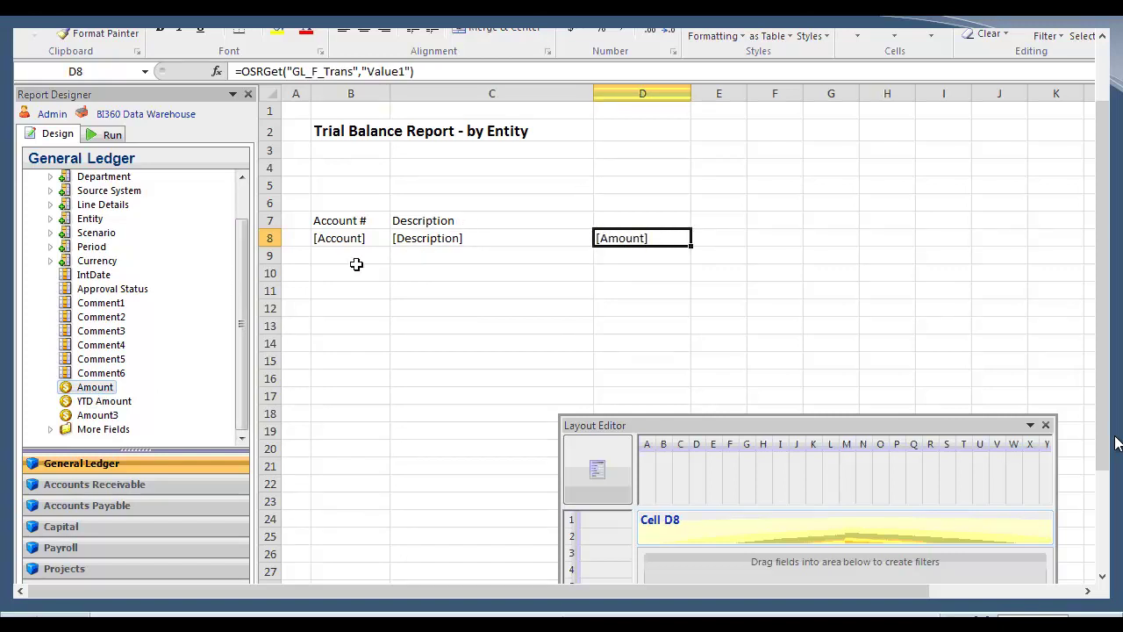
drag(351, 238, 594, 243)
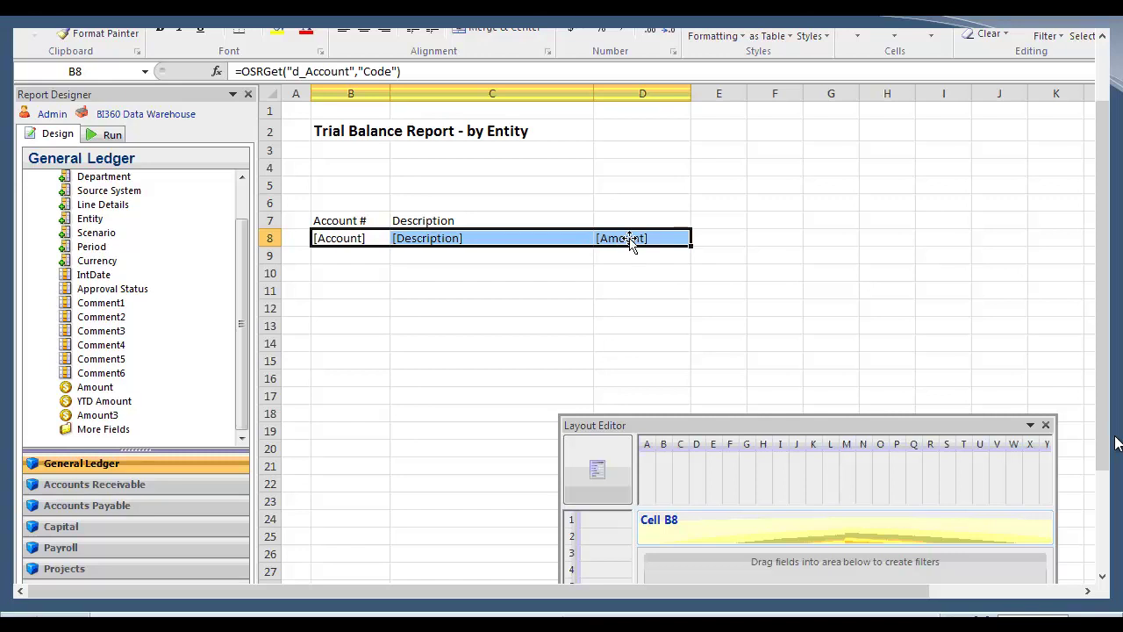
click(623, 239)
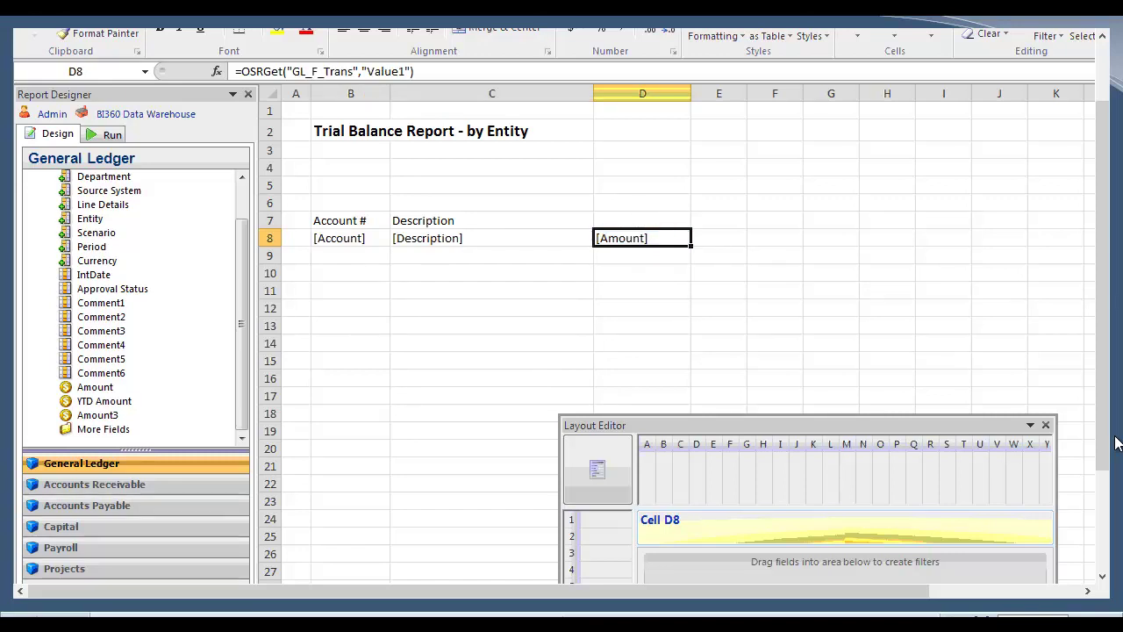
Add the Year to date period function in cell D7 and view column D's filters and functions in the layout editor.
click(131, 583)
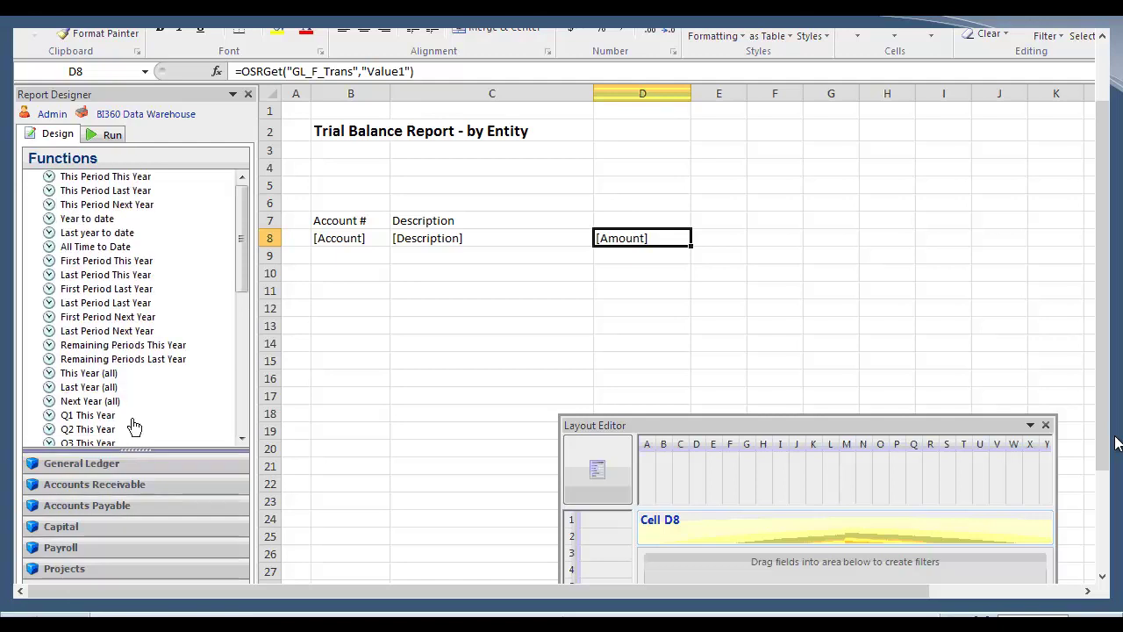
drag(141, 450, 136, 554)
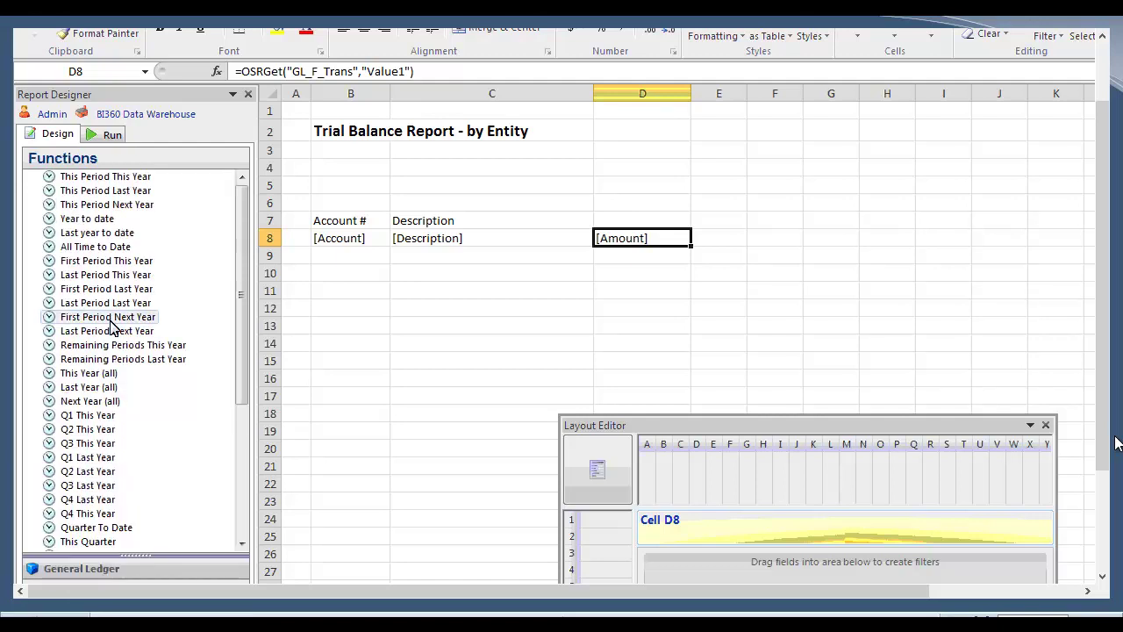
click(91, 221)
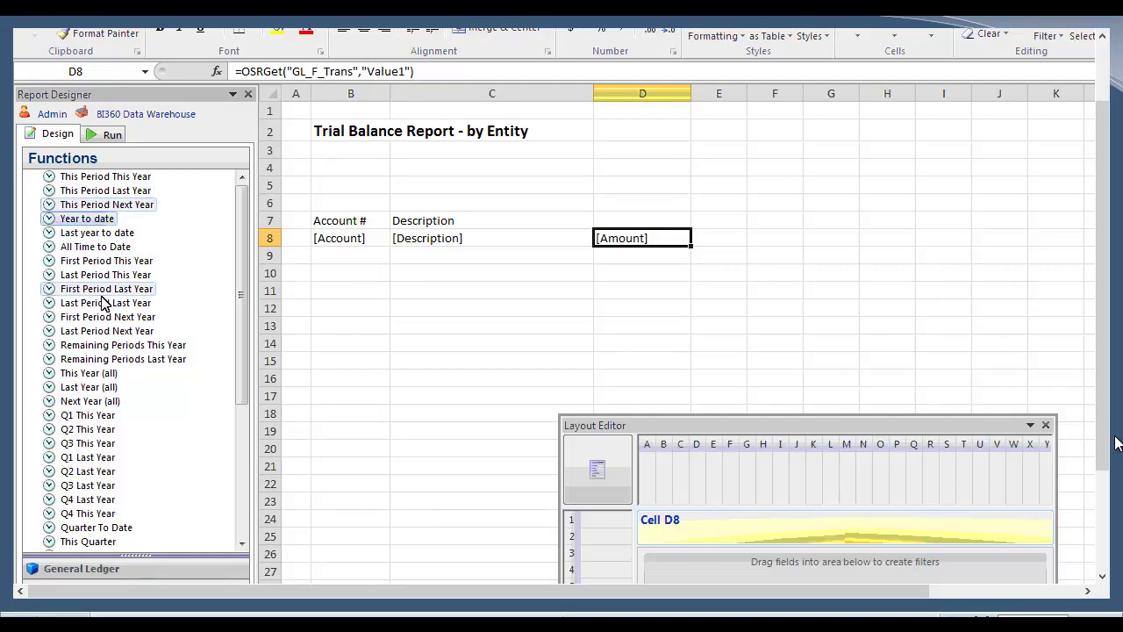
scroll(224, 406, down, 3)
scroll(223, 406, down, 2)
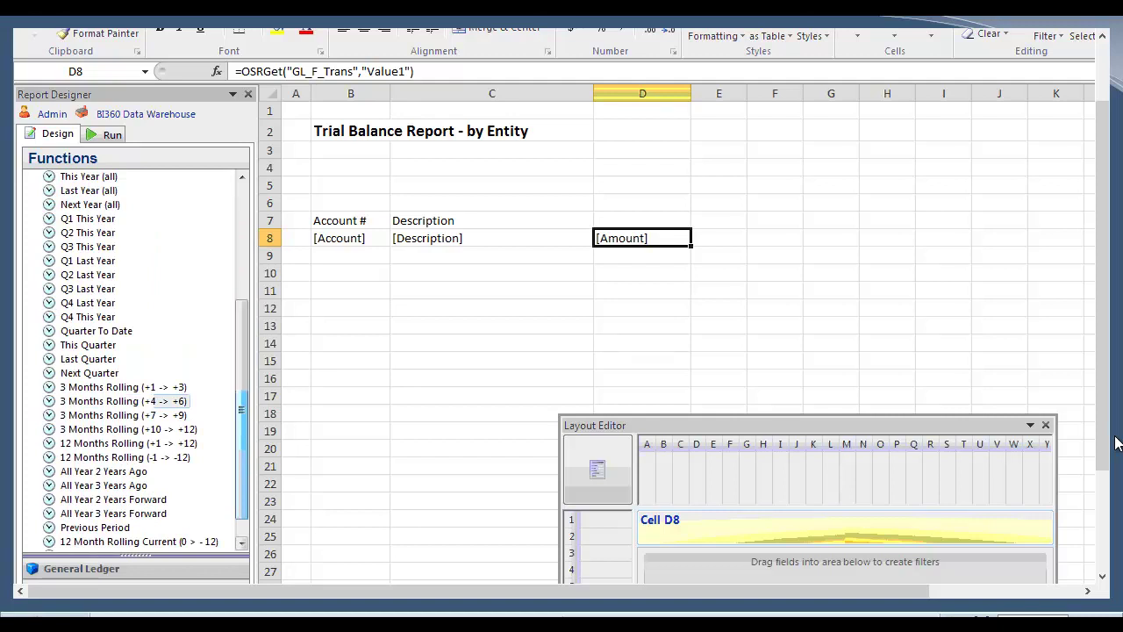
scroll(243, 443, up, 5)
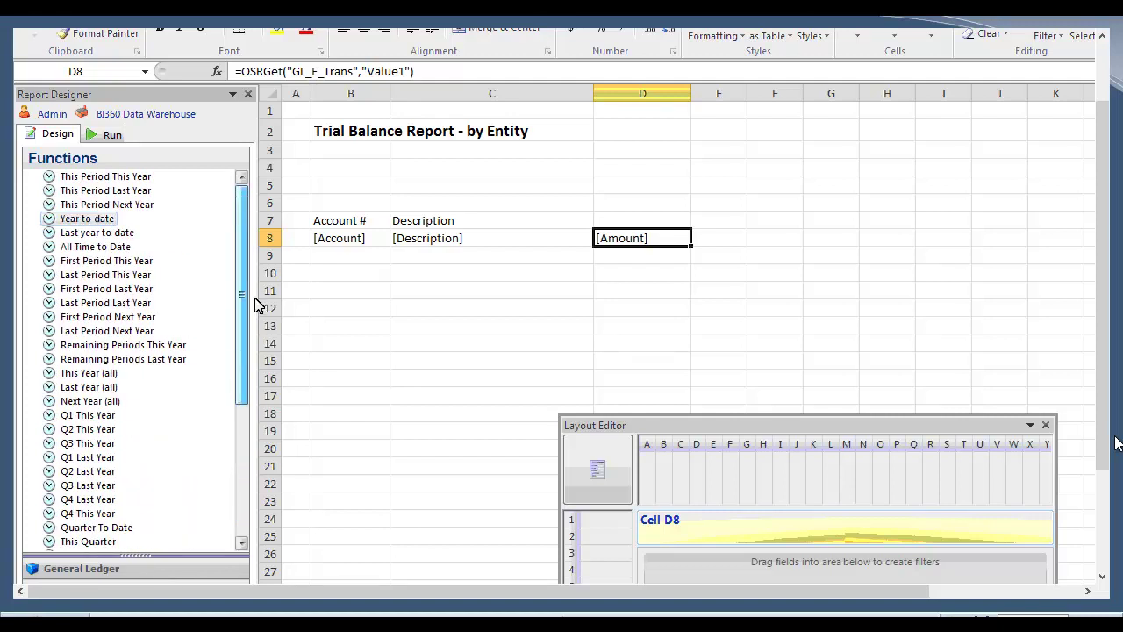
drag(88, 222, 621, 221)
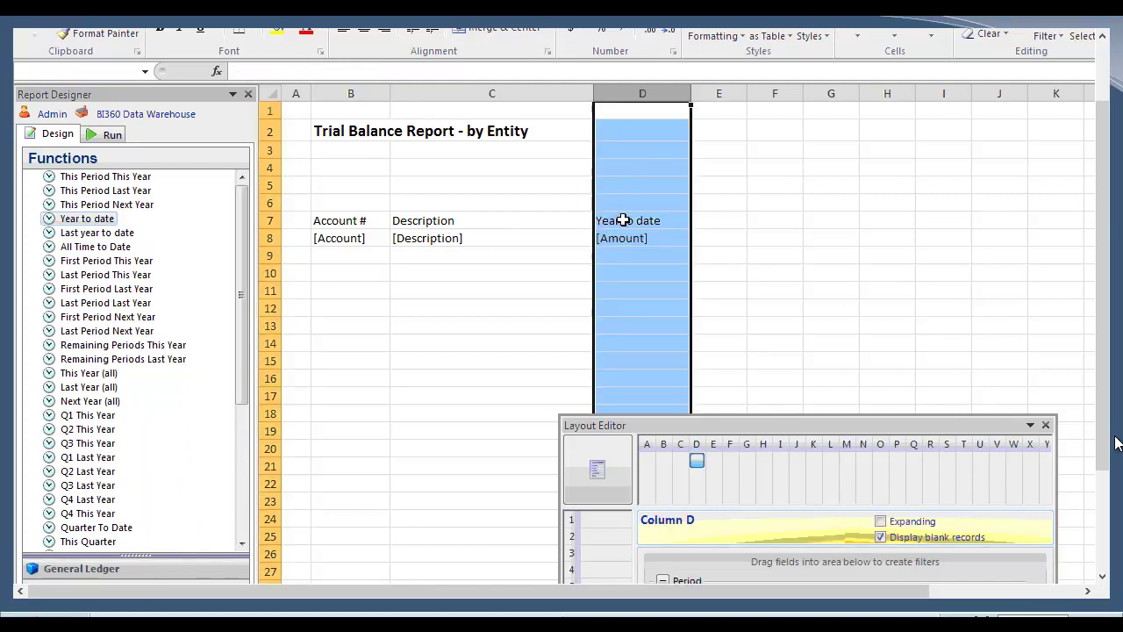
double_click(779, 426)
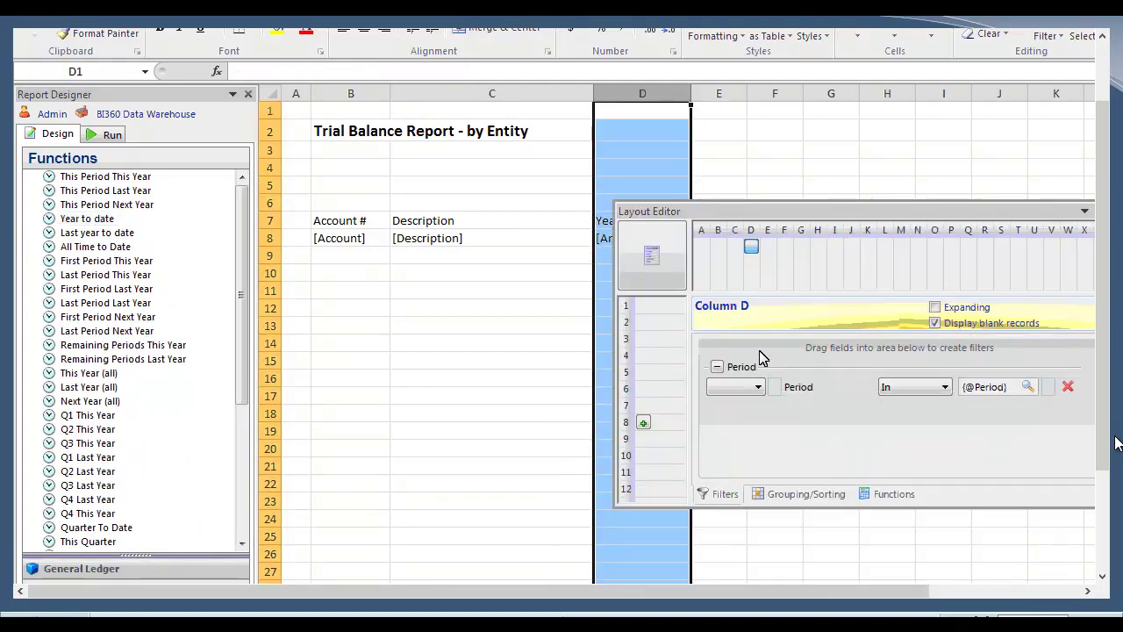
click(751, 246)
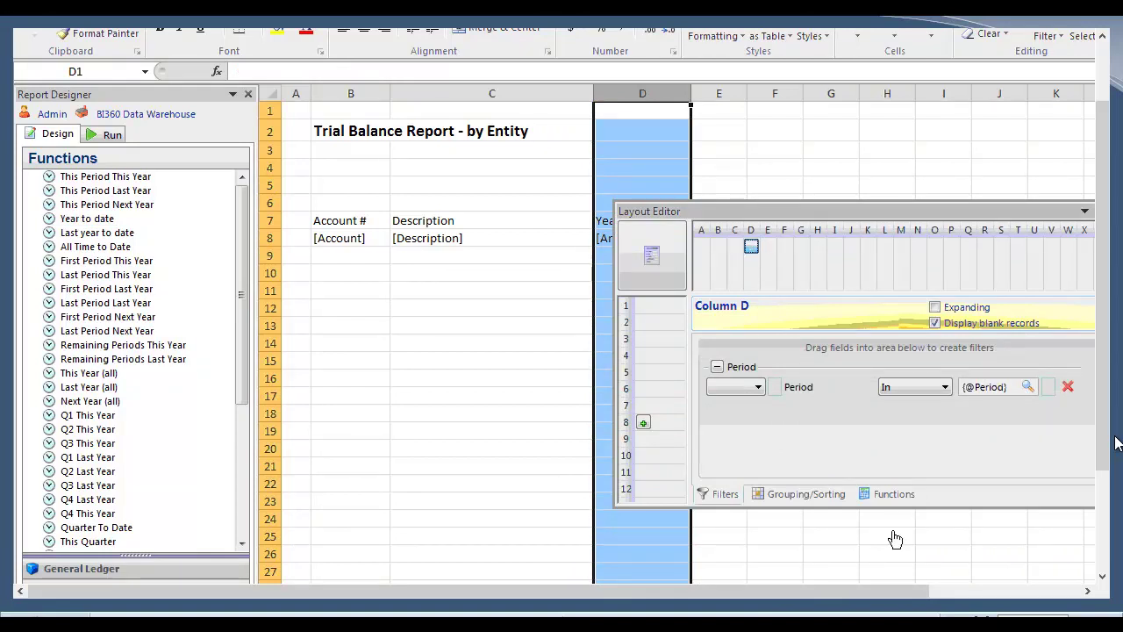
click(895, 494)
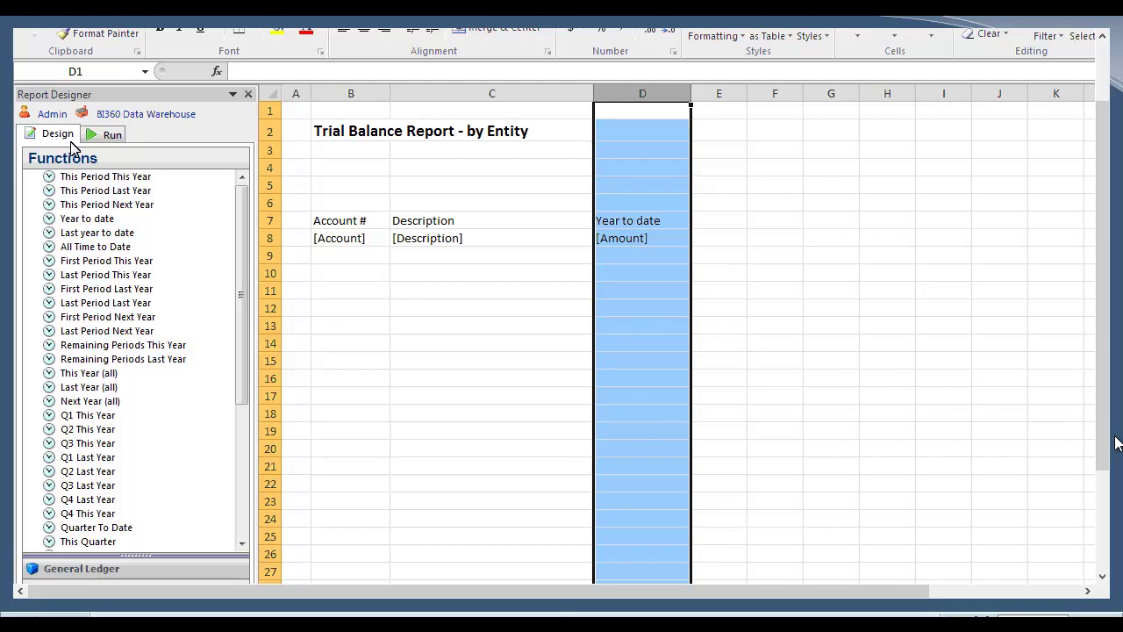
Run the report for period 201201 and review the account rows down to Headcount and Days Per Month.
click(100, 569)
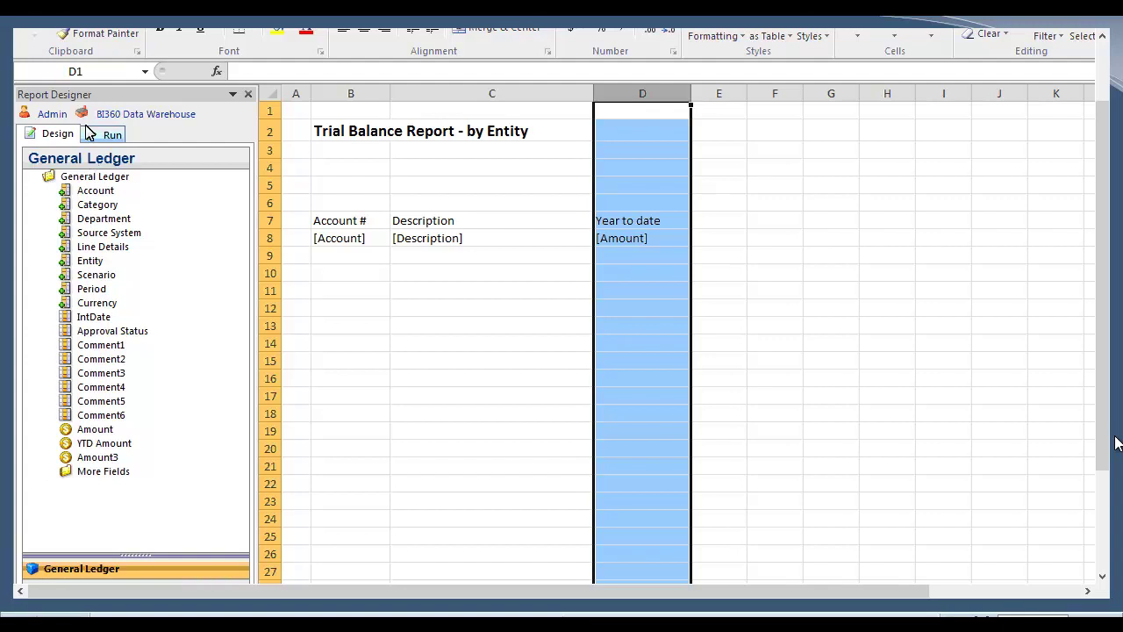
click(110, 141)
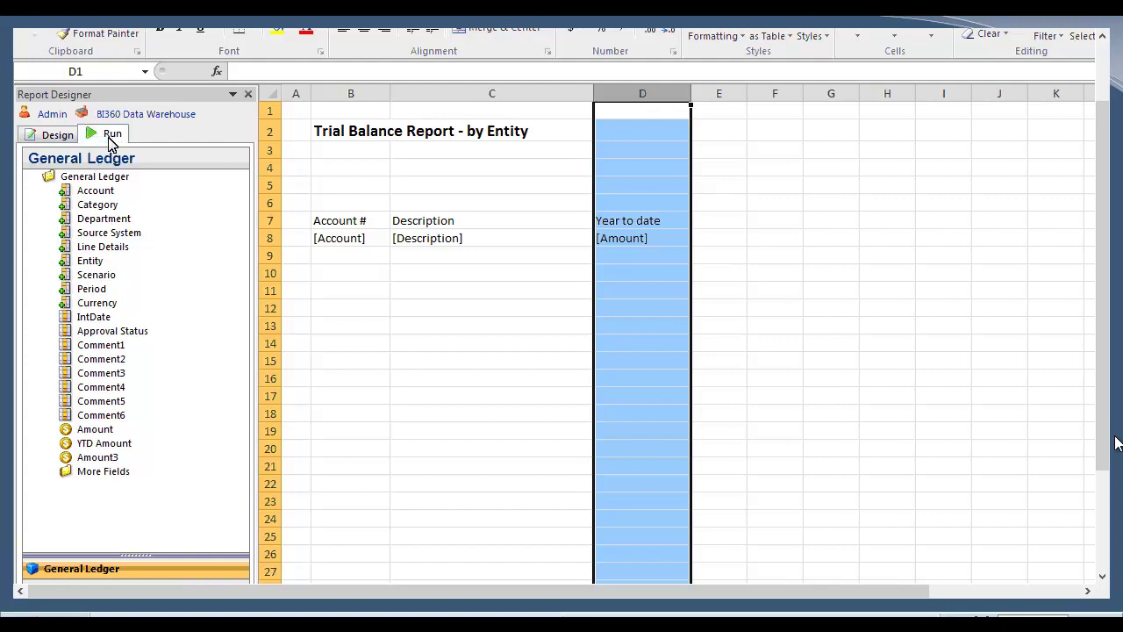
click(121, 190)
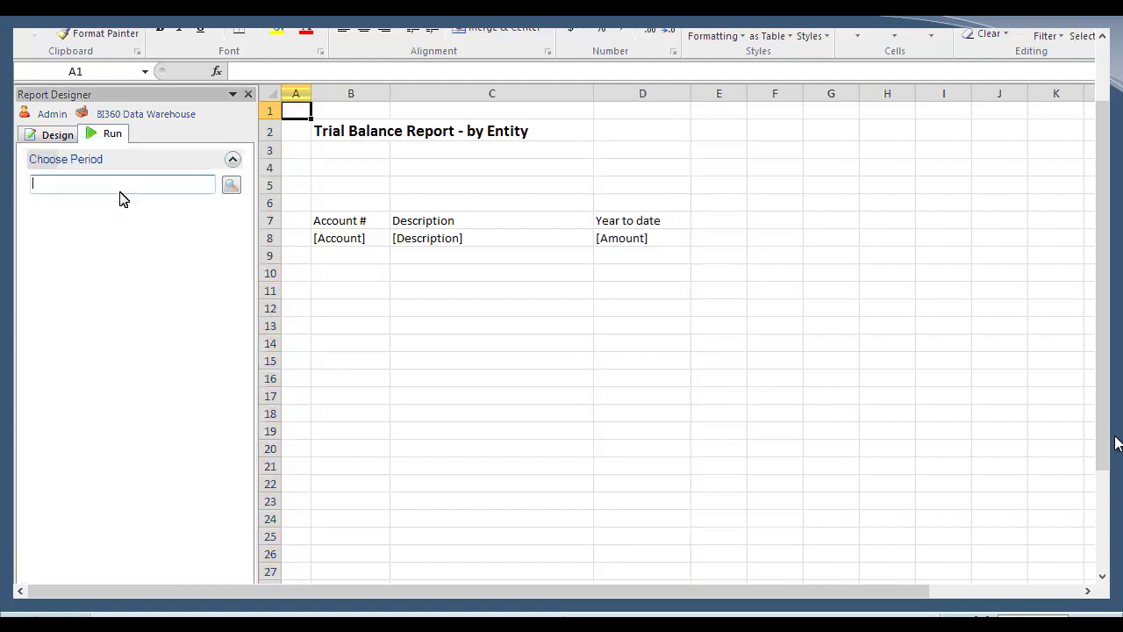
click(232, 188)
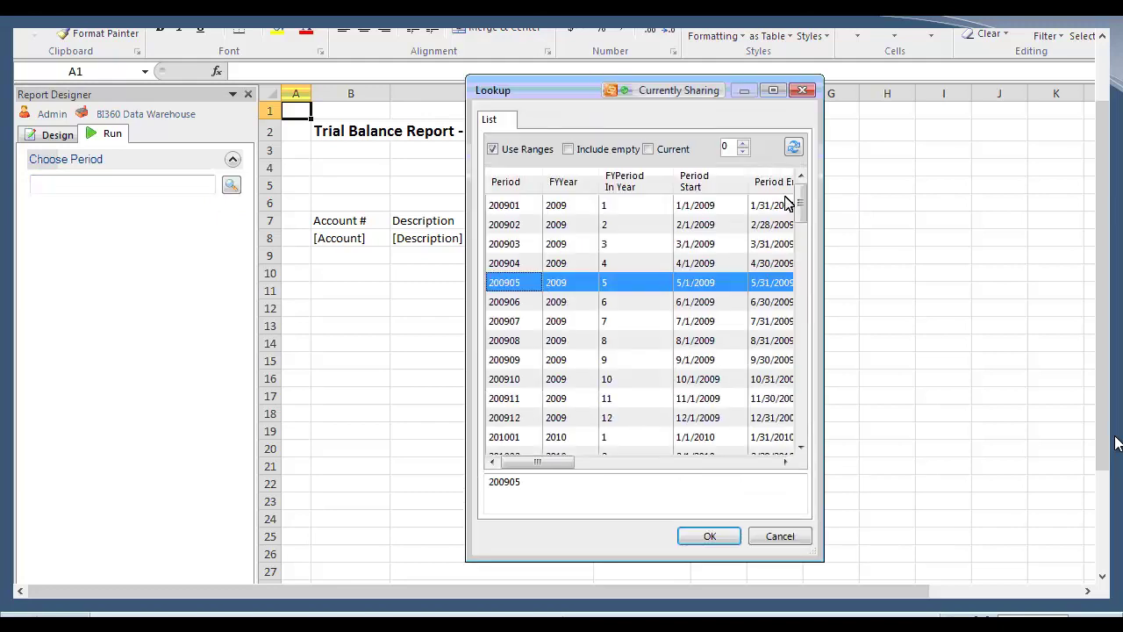
drag(801, 209, 801, 309)
click(535, 265)
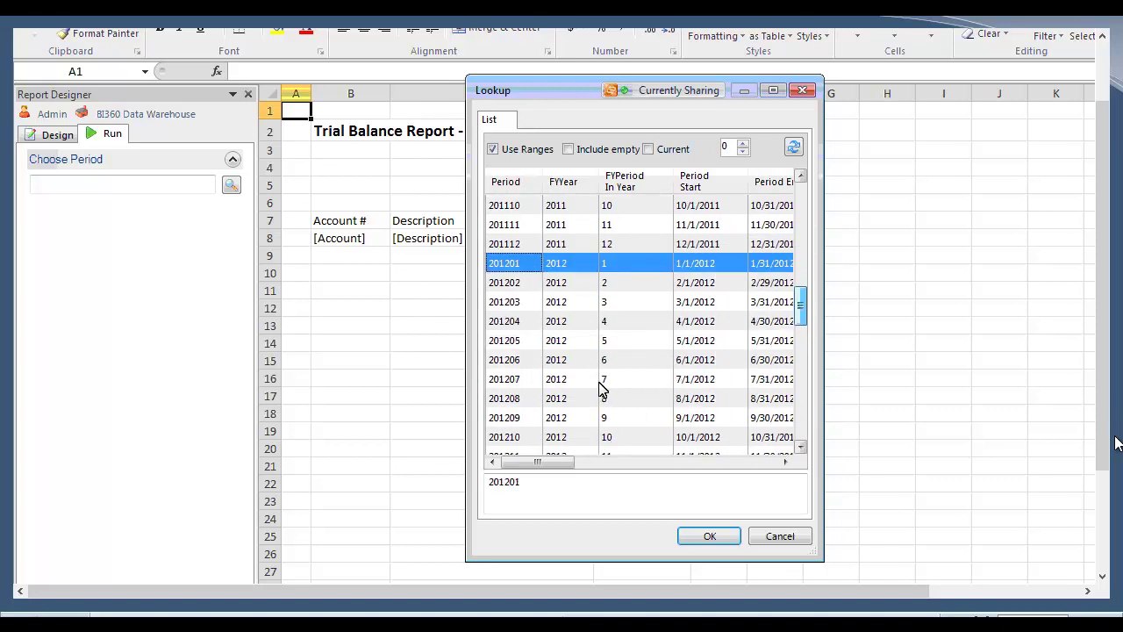
click(708, 540)
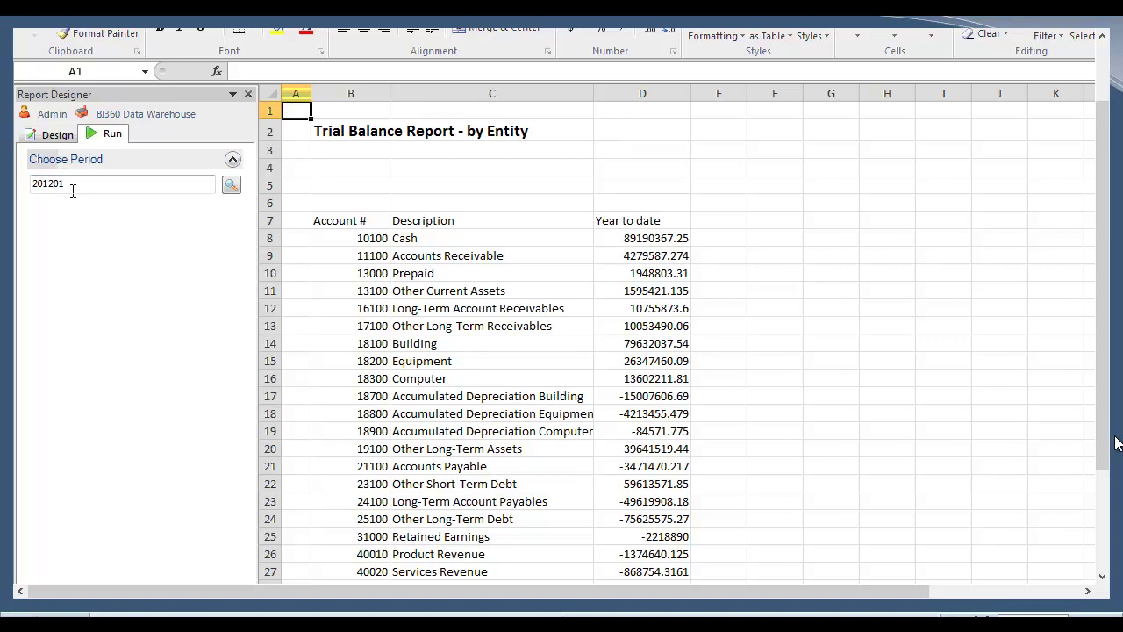
drag(672, 308, 667, 501)
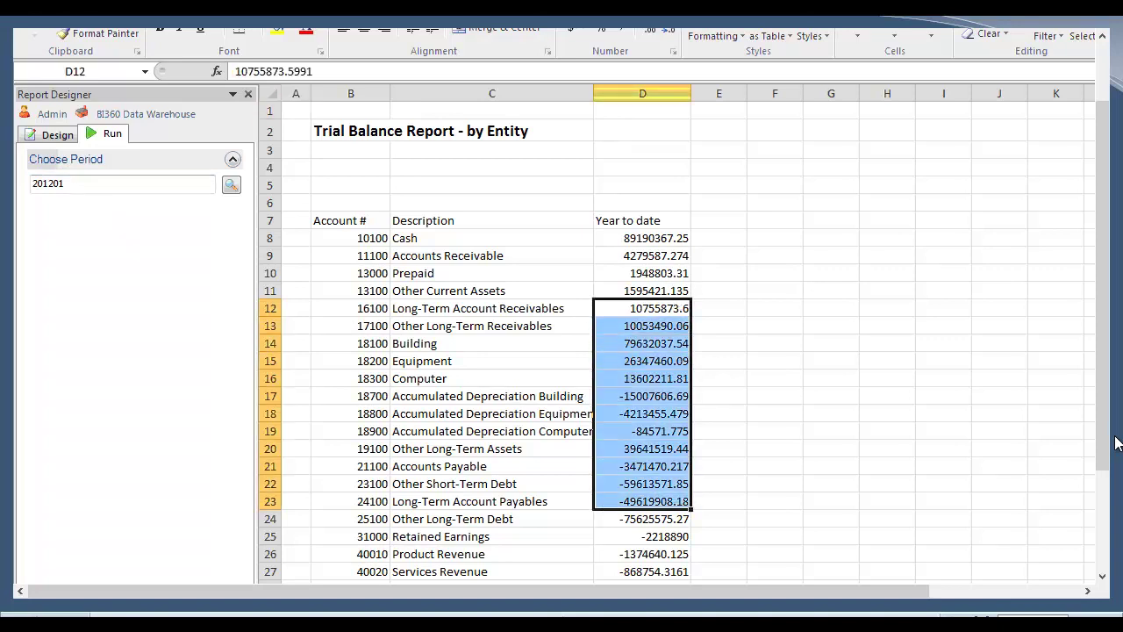
scroll(1114, 443, down, 17)
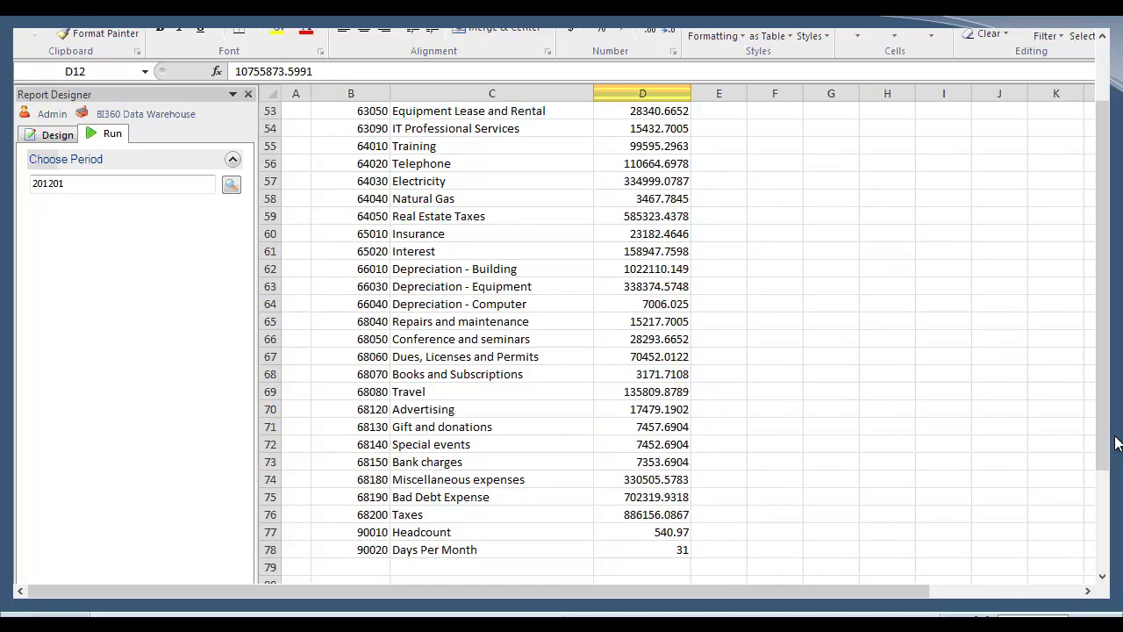
scroll(1114, 443, up, 1)
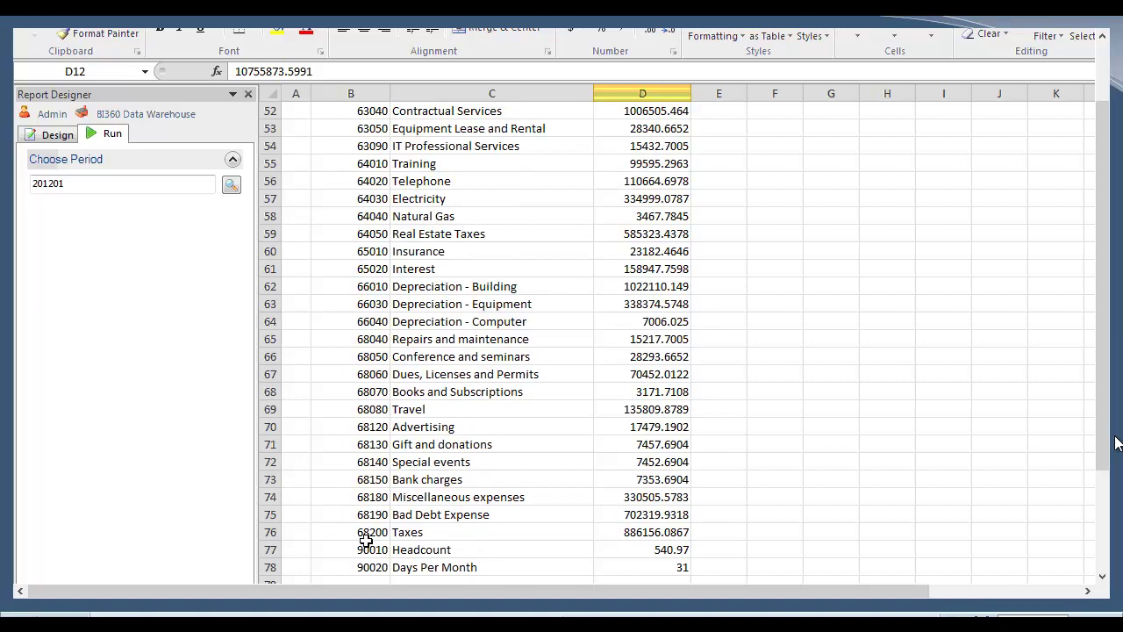
drag(341, 546, 671, 572)
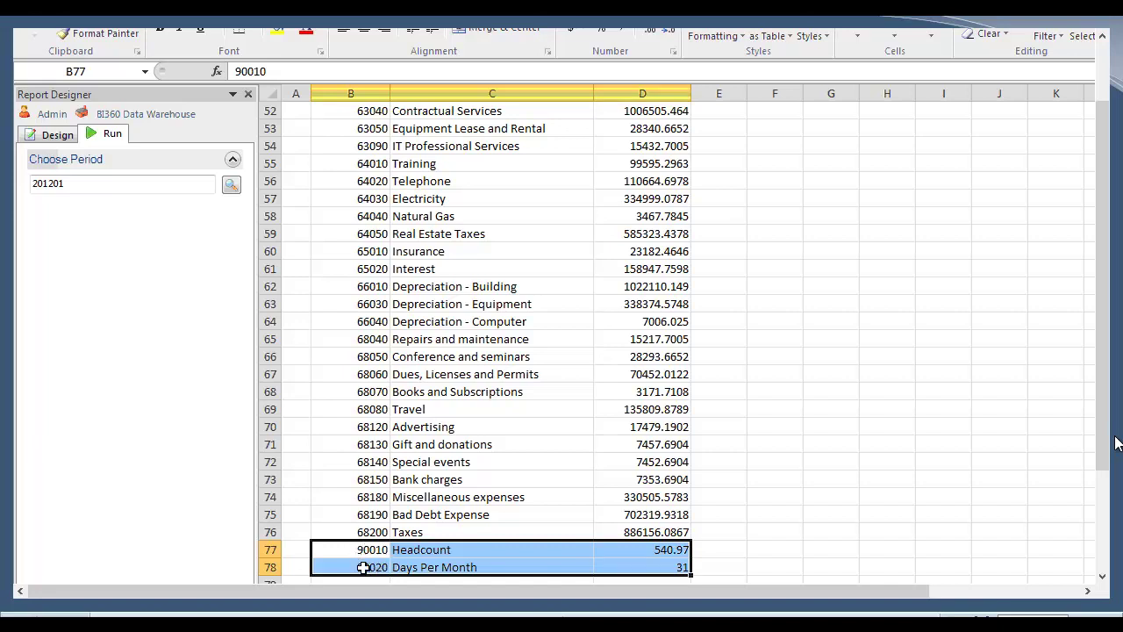
Try to restrict row 8's Account filter with the value 90000 and rerun the report.
click(57, 136)
click(643, 422)
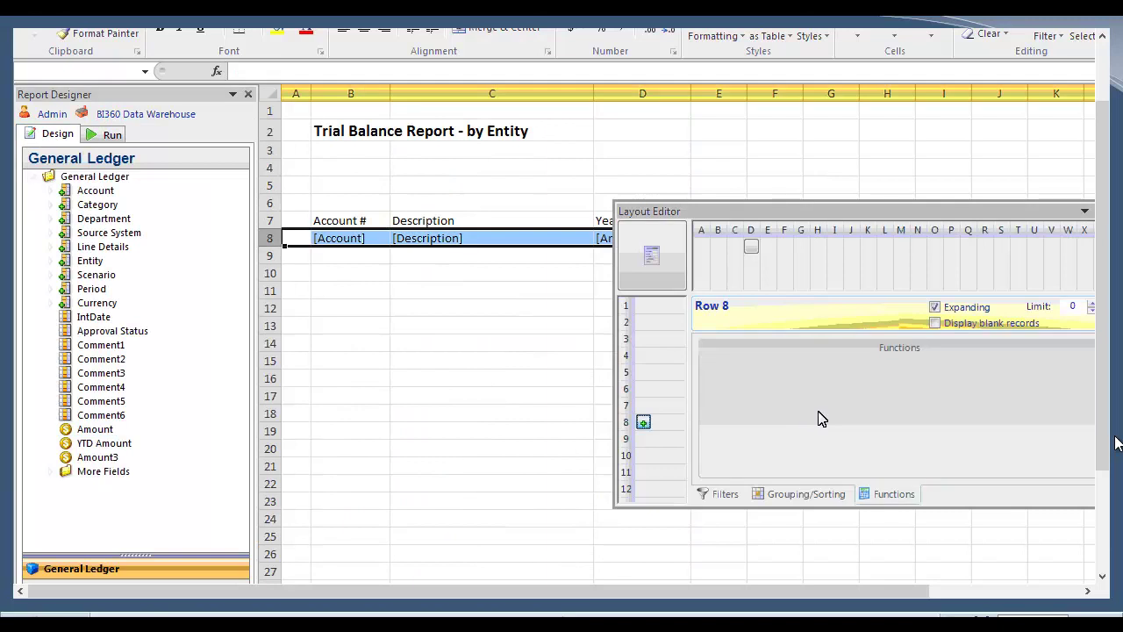
click(735, 496)
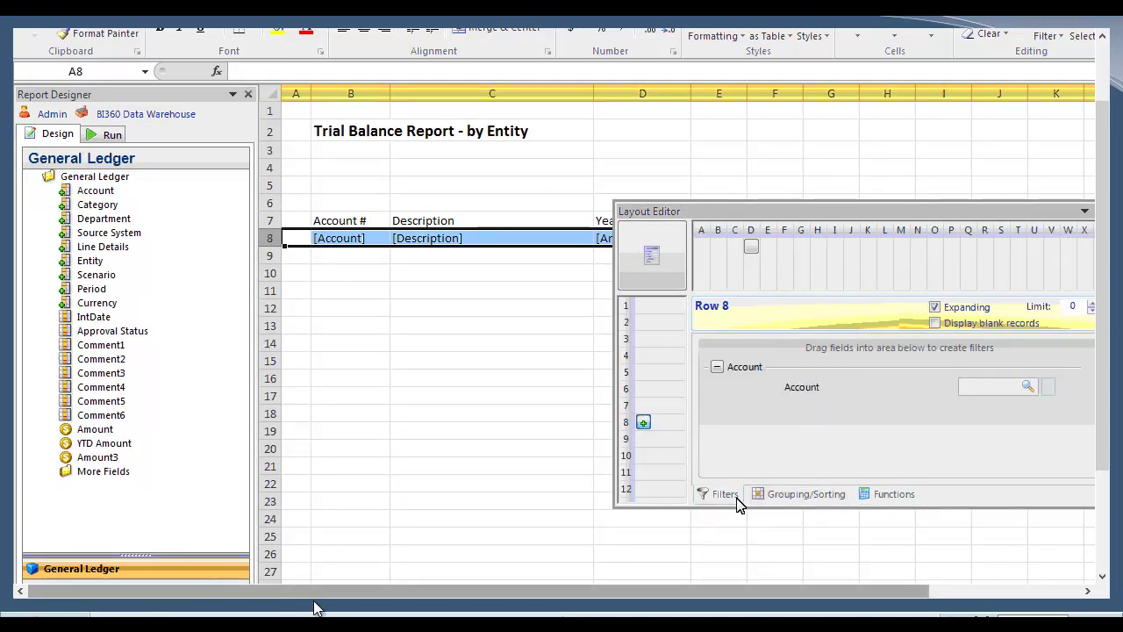
drag(351, 593, 415, 607)
text(90000)
click(64, 134)
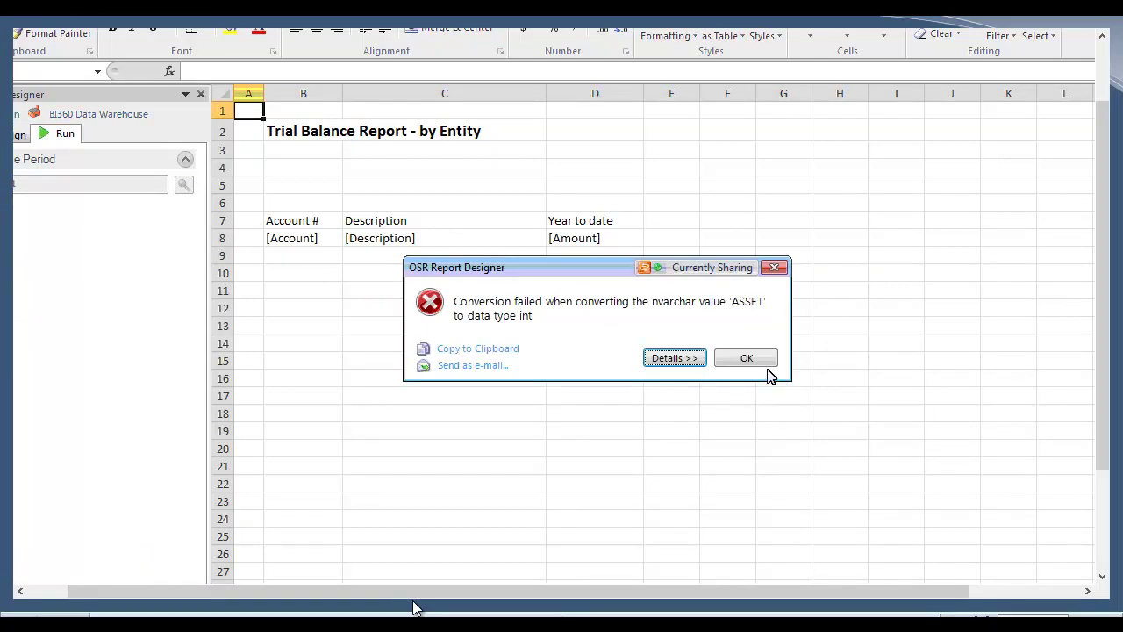
Rerun the report with row 8's Account filter set to less than 90000.
click(763, 363)
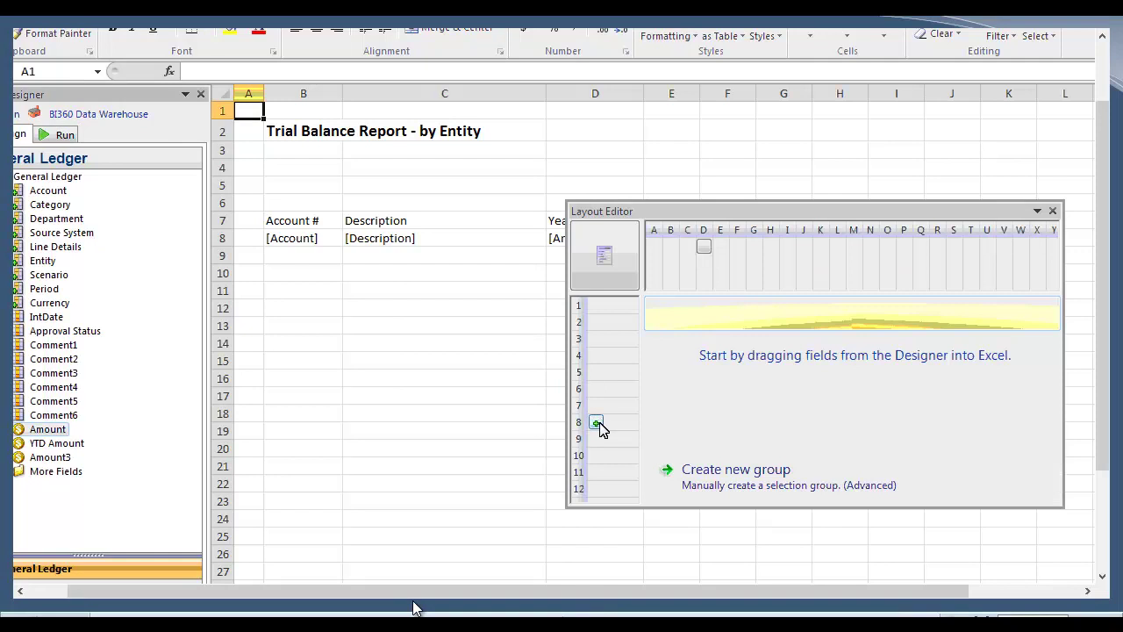
click(597, 424)
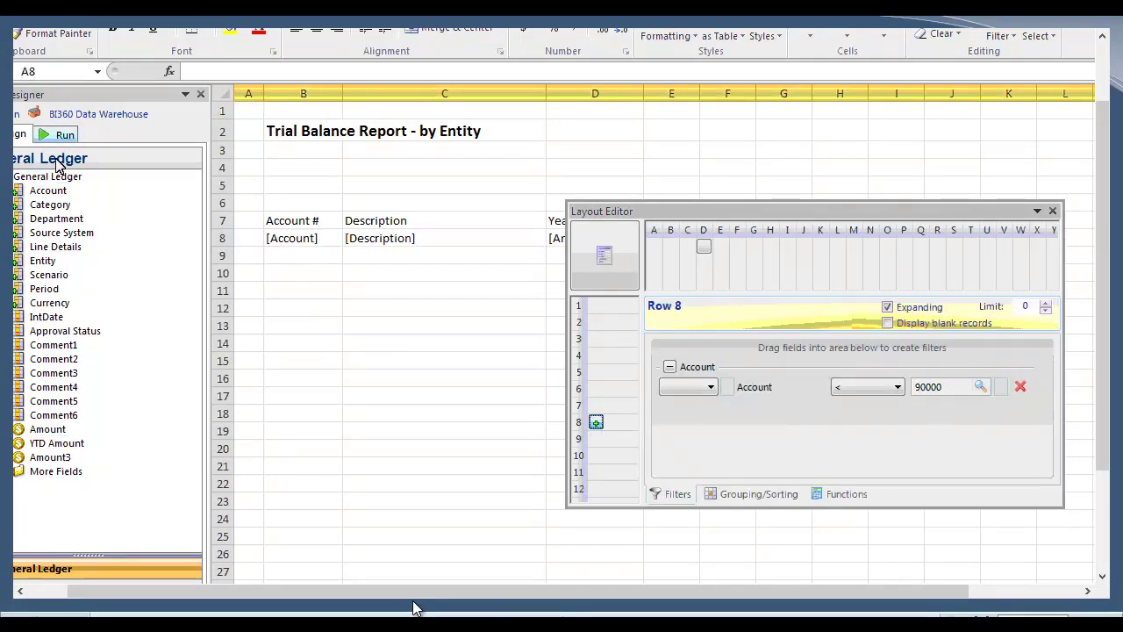
click(65, 134)
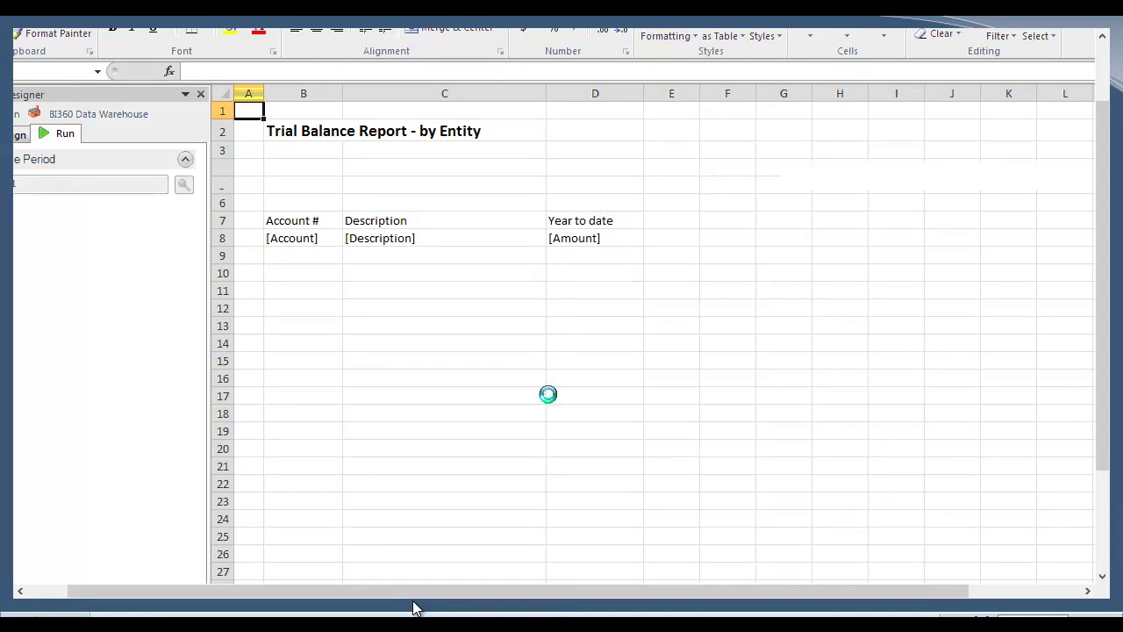
click(746, 360)
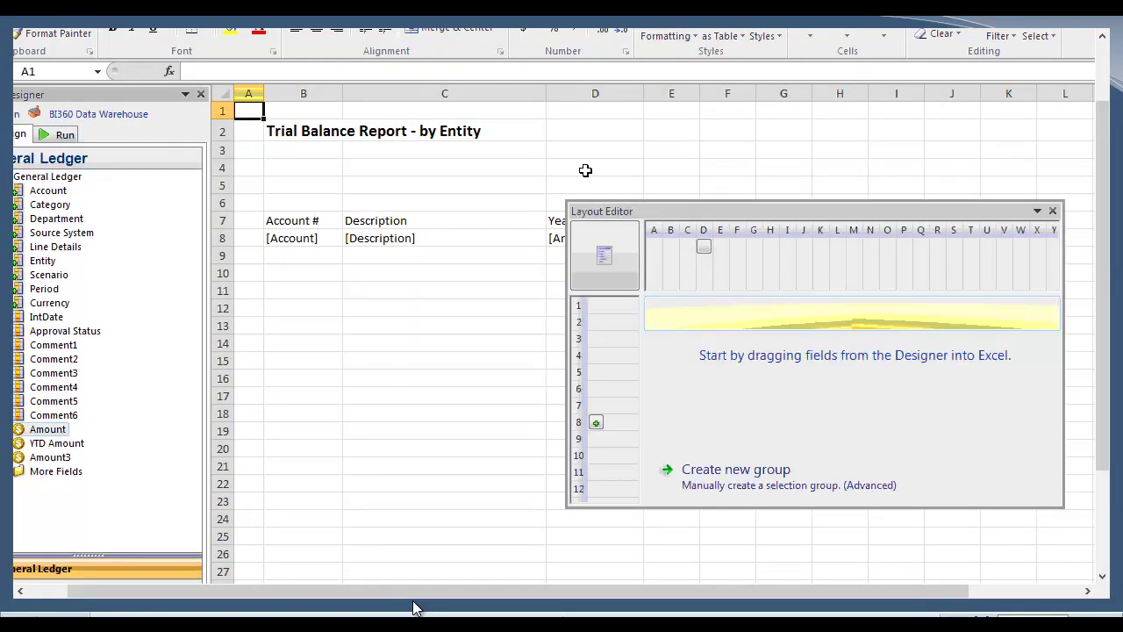
Set row 8's Account filter operator to In with no value, run the report, and review the account rows.
click(596, 423)
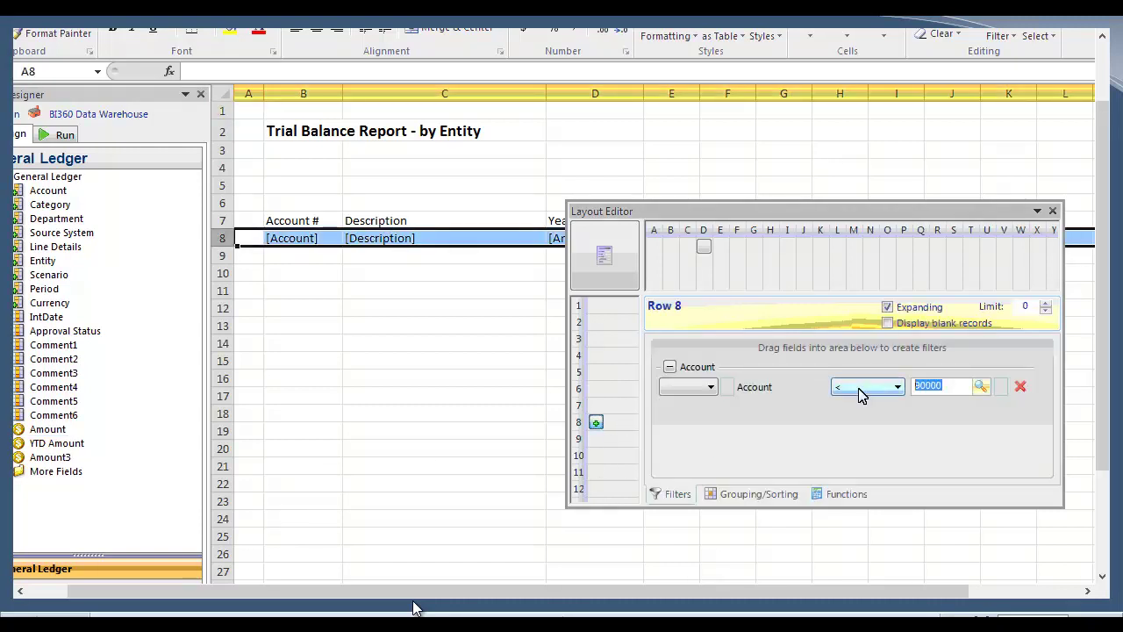
click(860, 395)
click(864, 410)
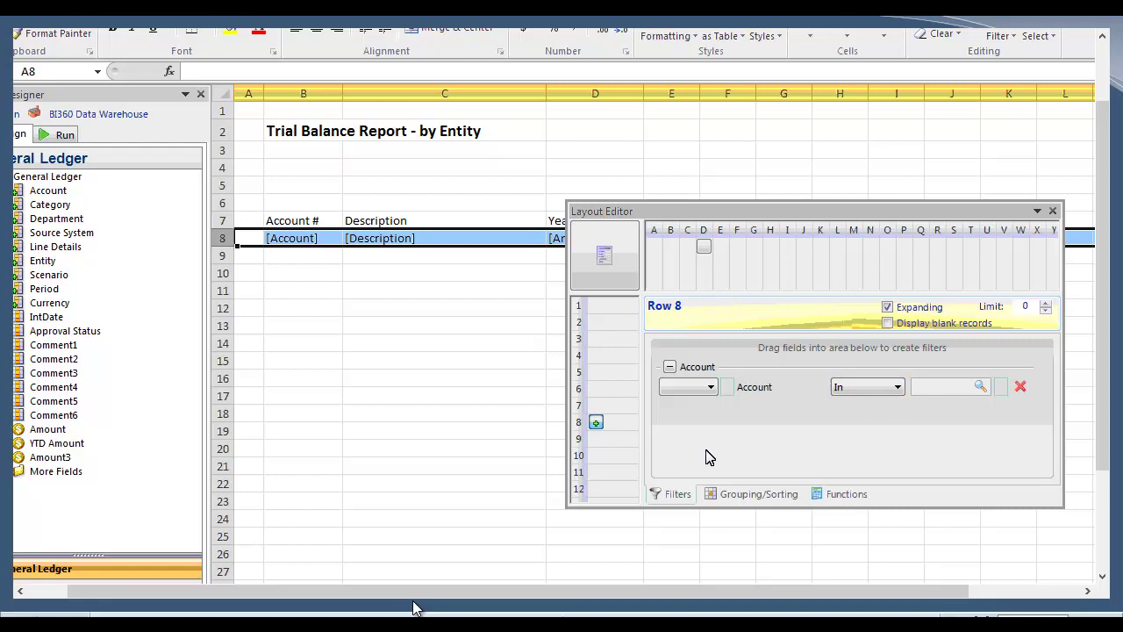
click(39, 140)
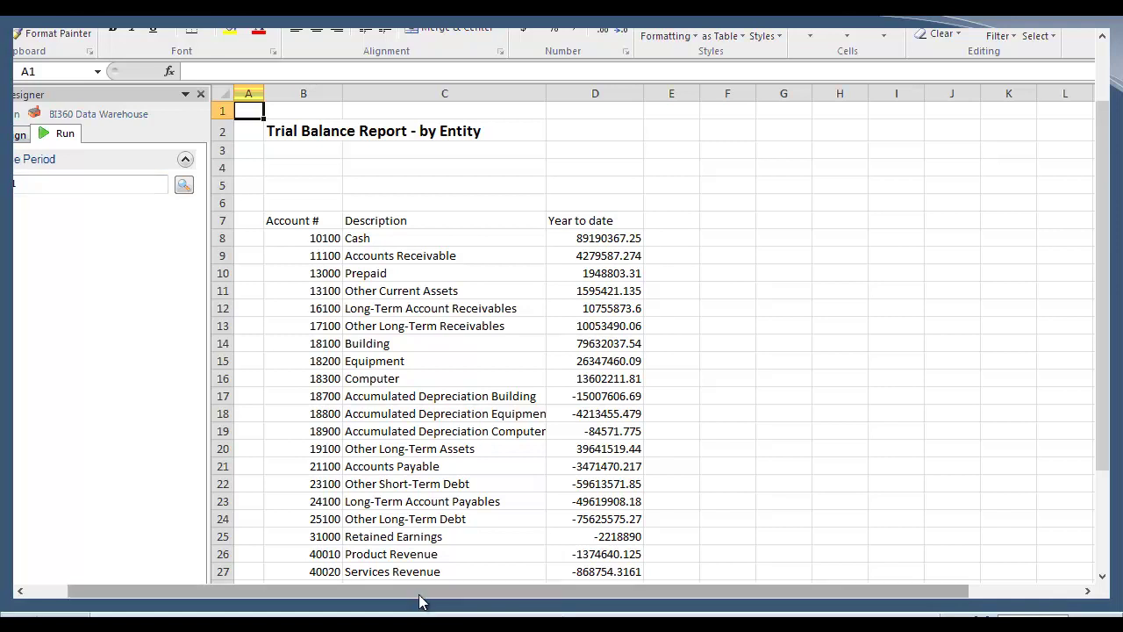
scroll(415, 607, down, 15)
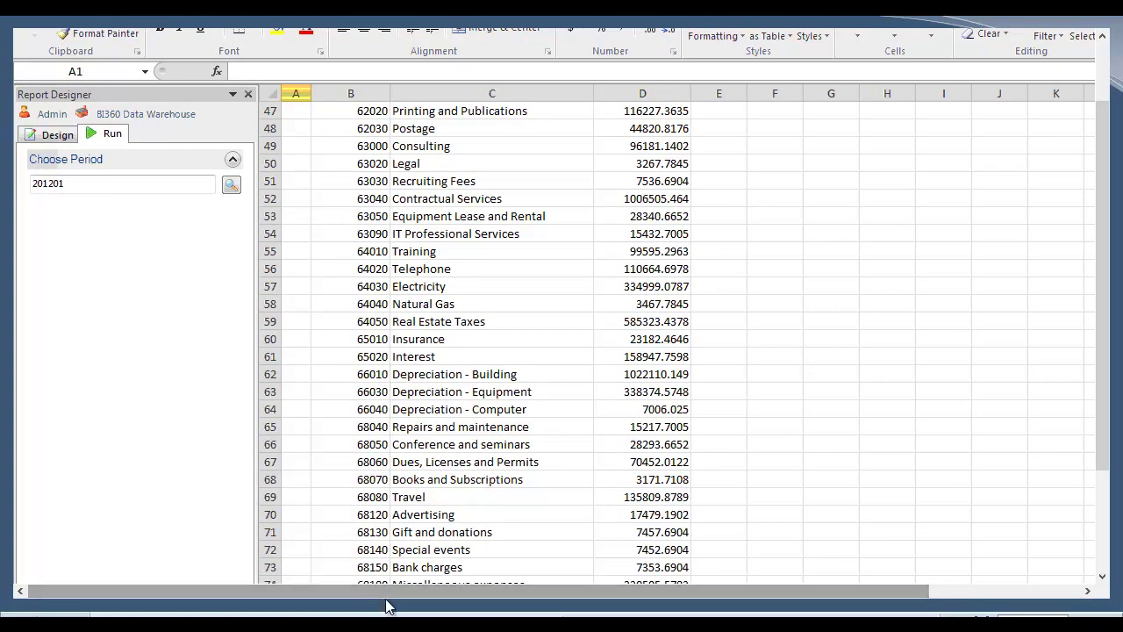
scroll(1093, 471, down, 1)
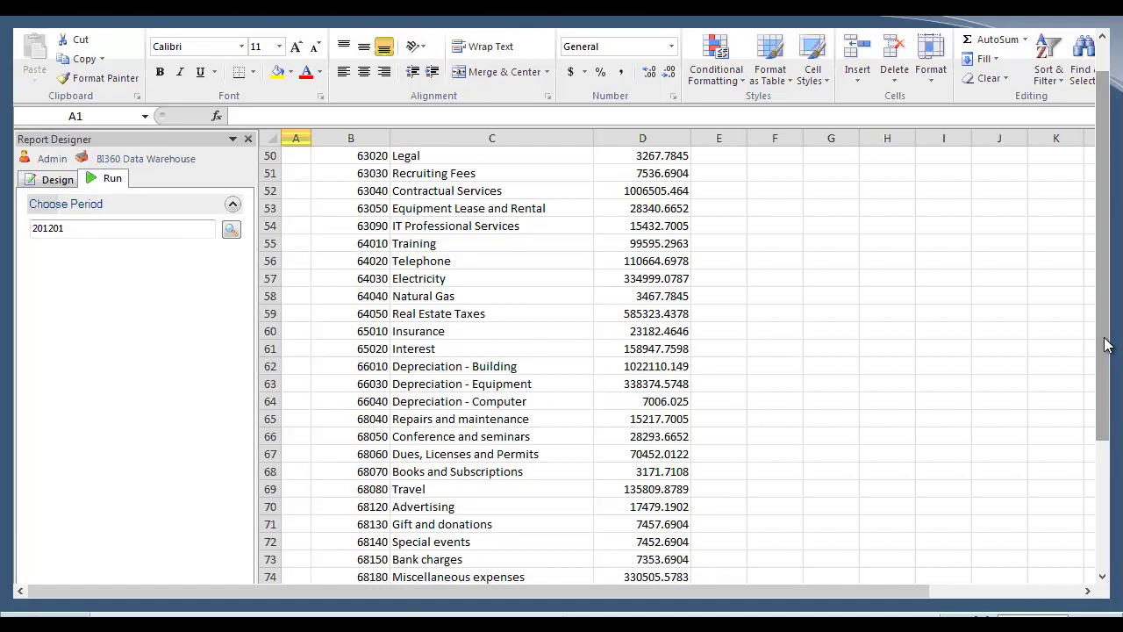
Return to the report design and add the Entity field to the sheet filters as a new parameter.
click(55, 182)
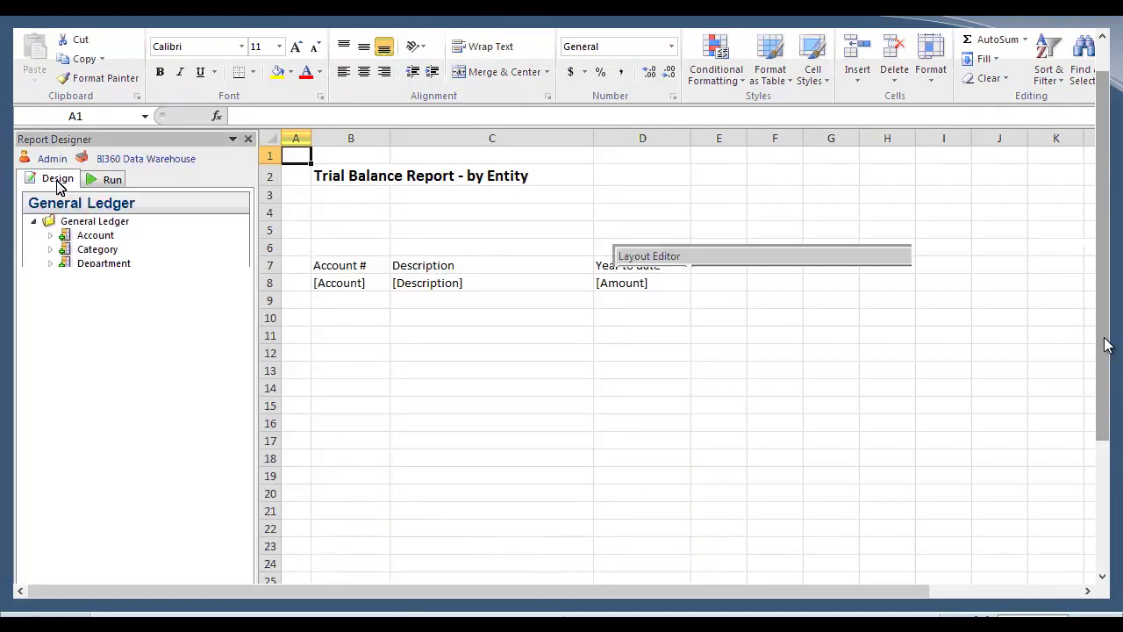
drag(922, 256, 787, 344)
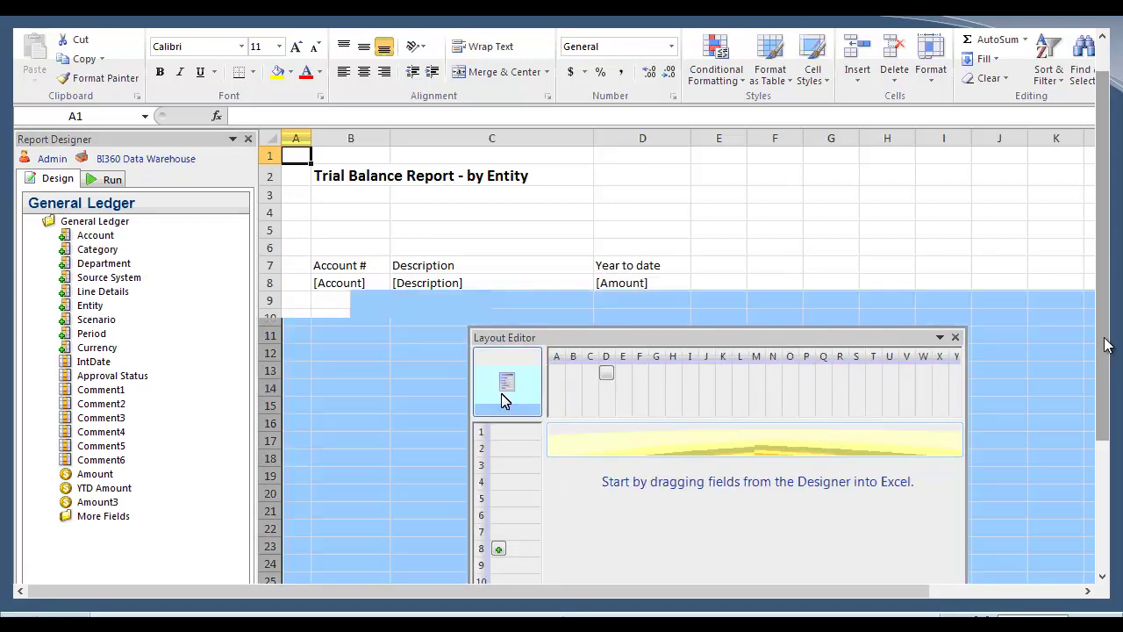
click(504, 401)
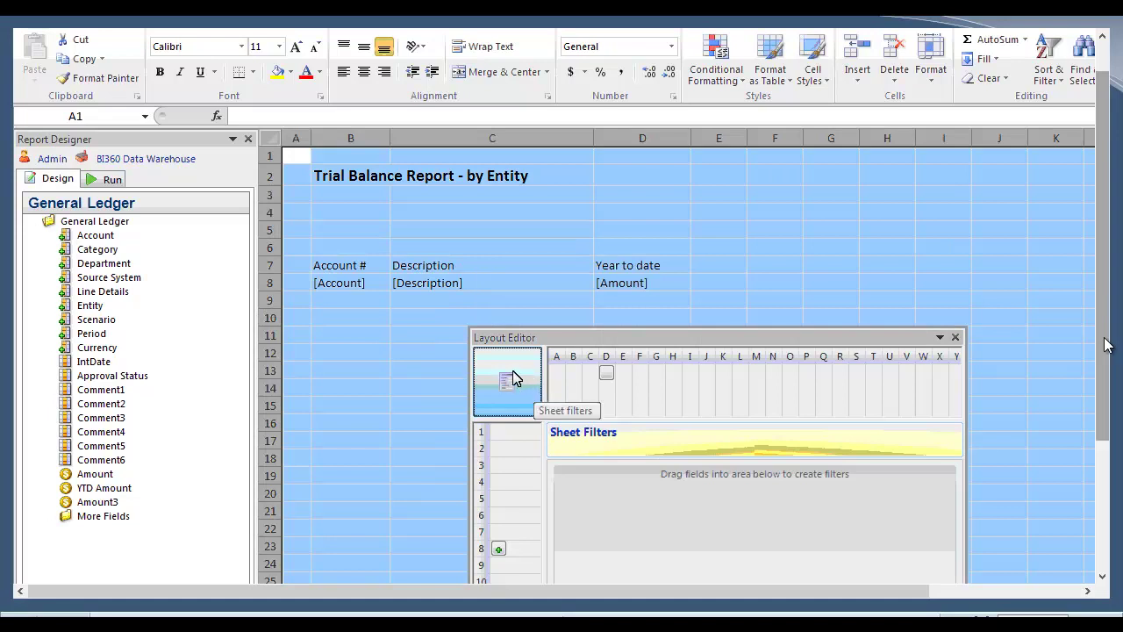
click(88, 307)
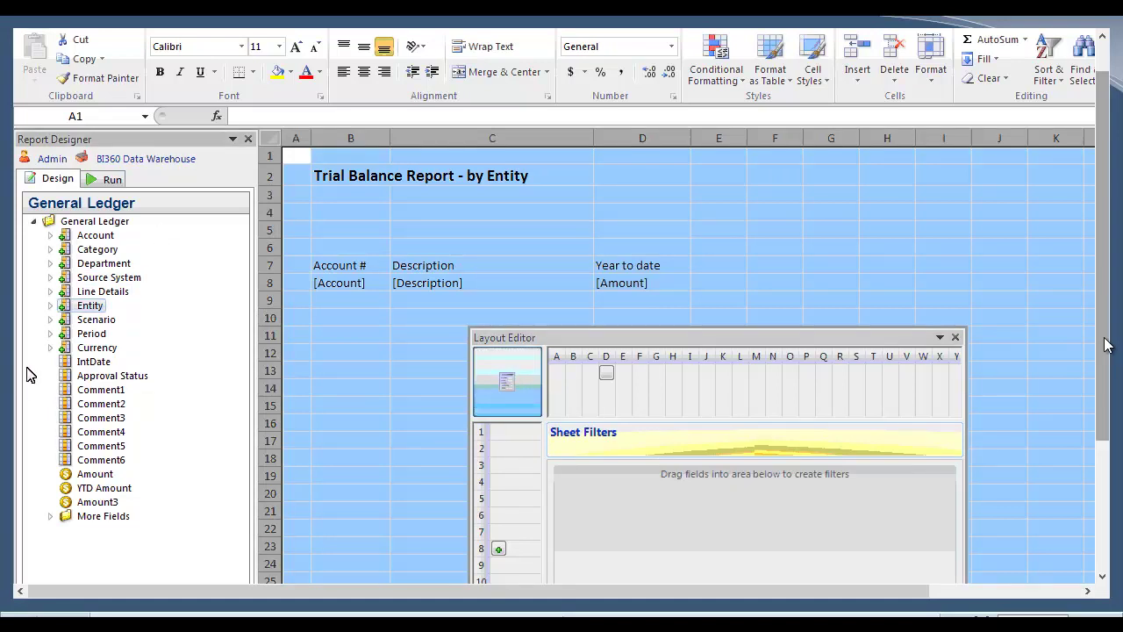
click(50, 306)
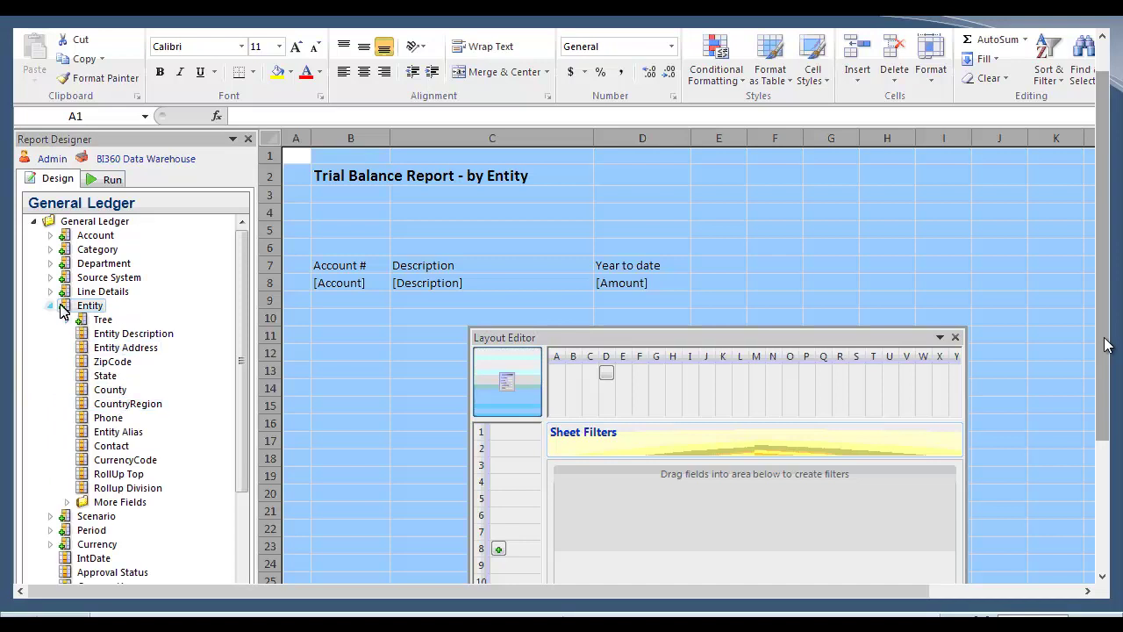
click(50, 305)
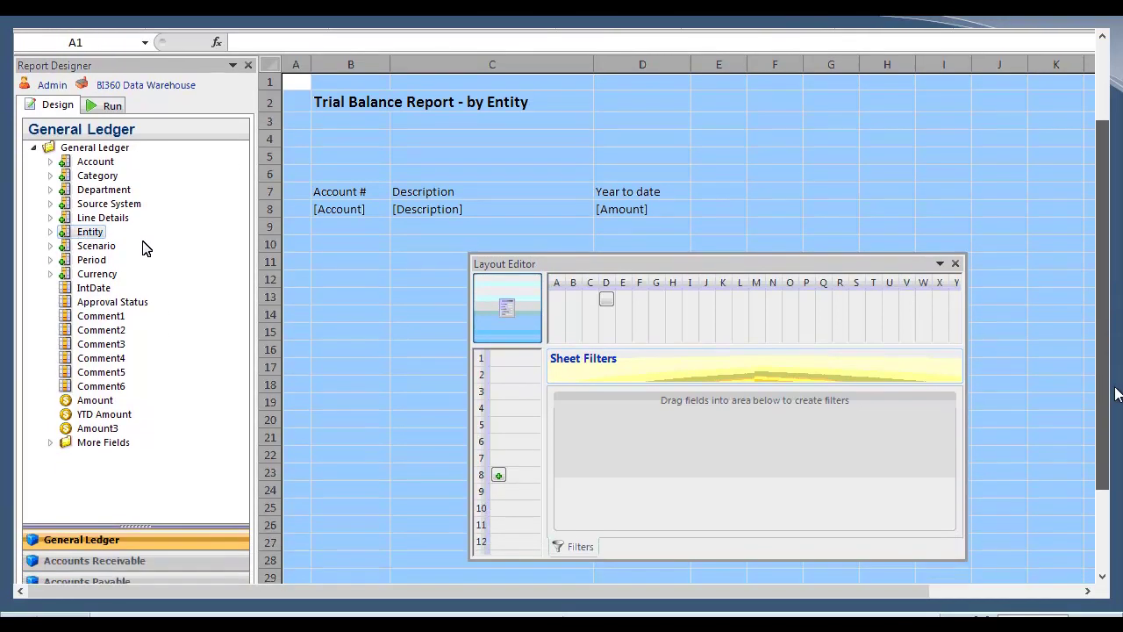
mouse_move(143, 246)
mouse_down()
mouse_move(640, 468)
mouse_move(646, 483)
mouse_up()
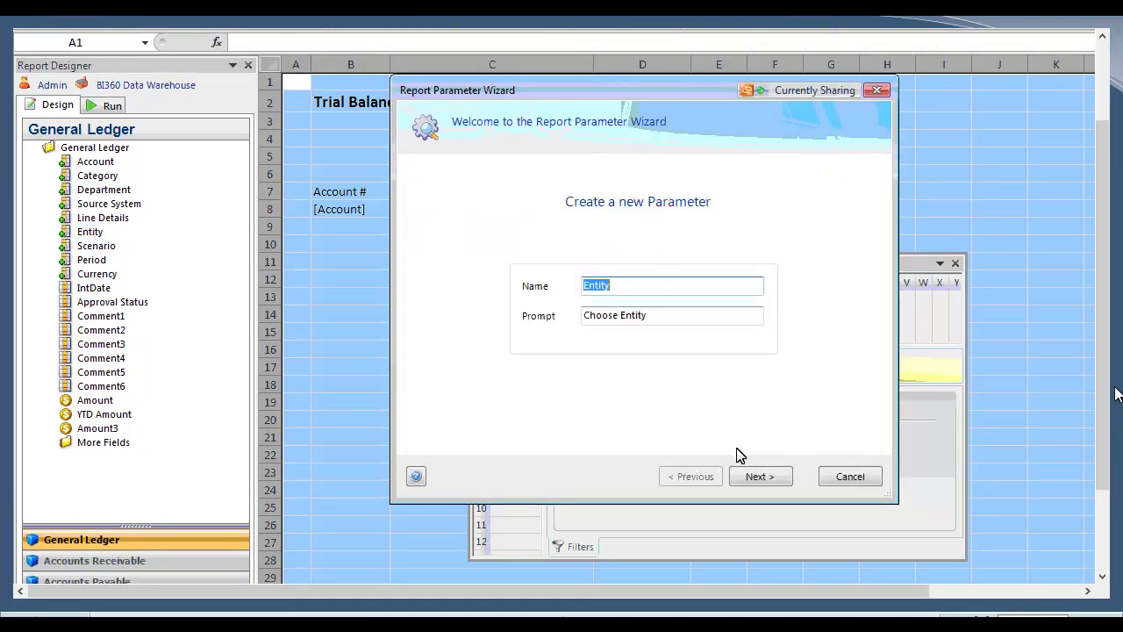
Create the Entity parameter with the prompt Choose Entity and the Tree style, keeping the default options.
click(759, 477)
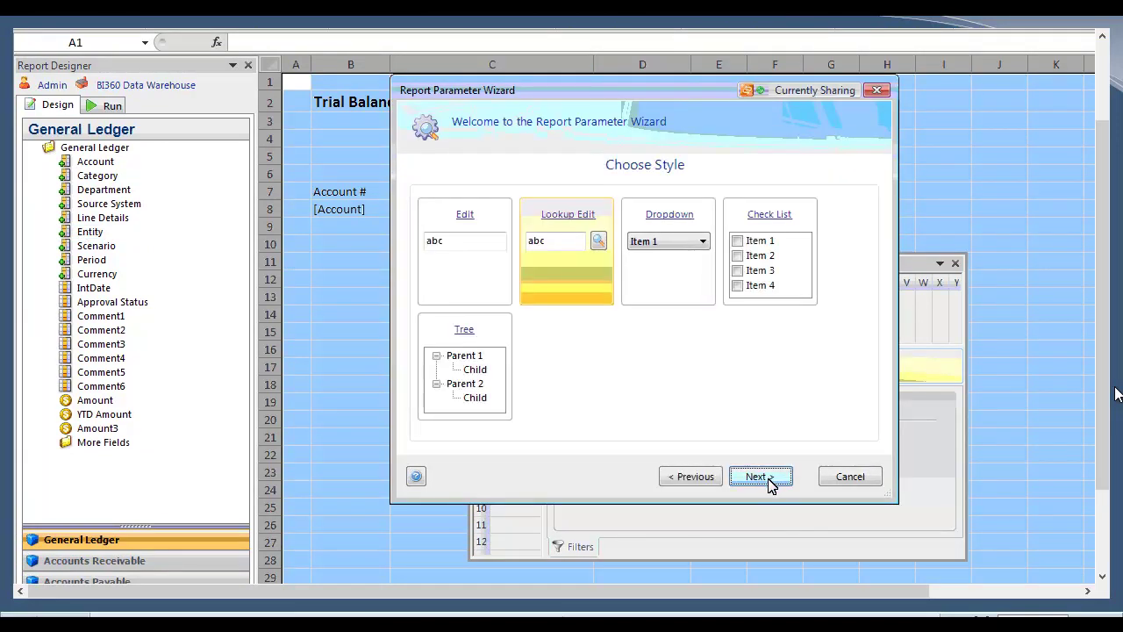
click(475, 364)
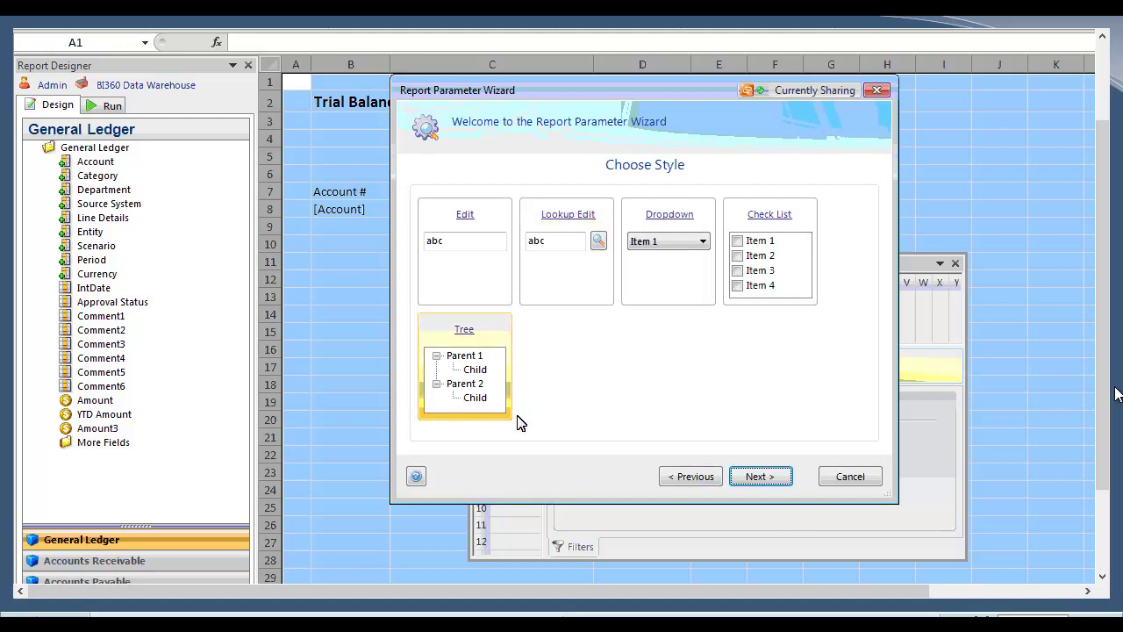
click(779, 478)
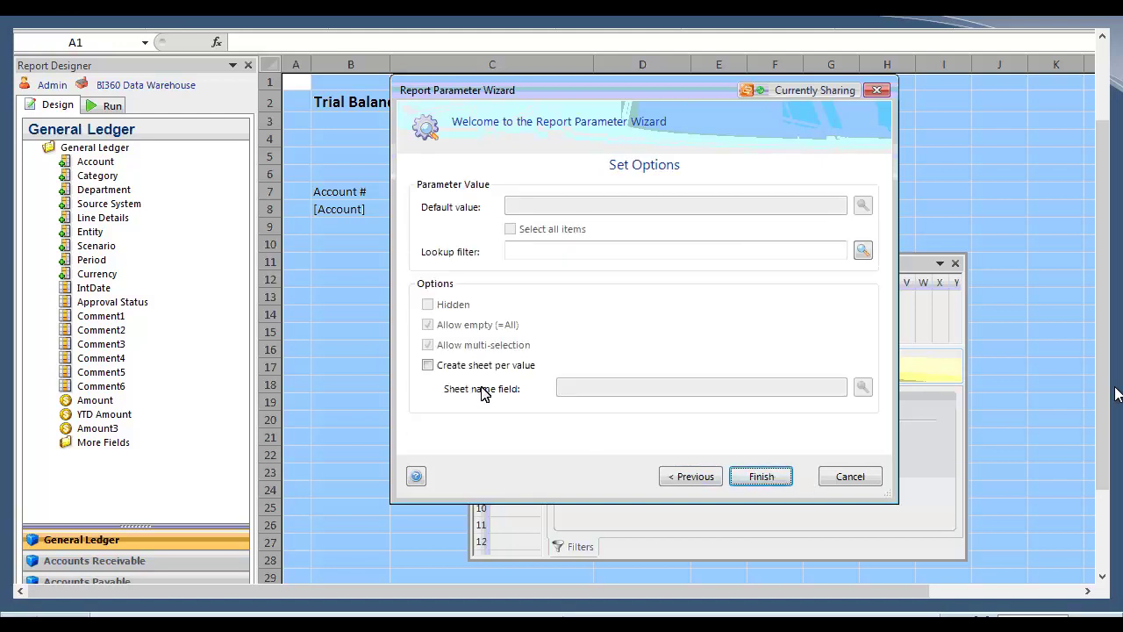
click(760, 477)
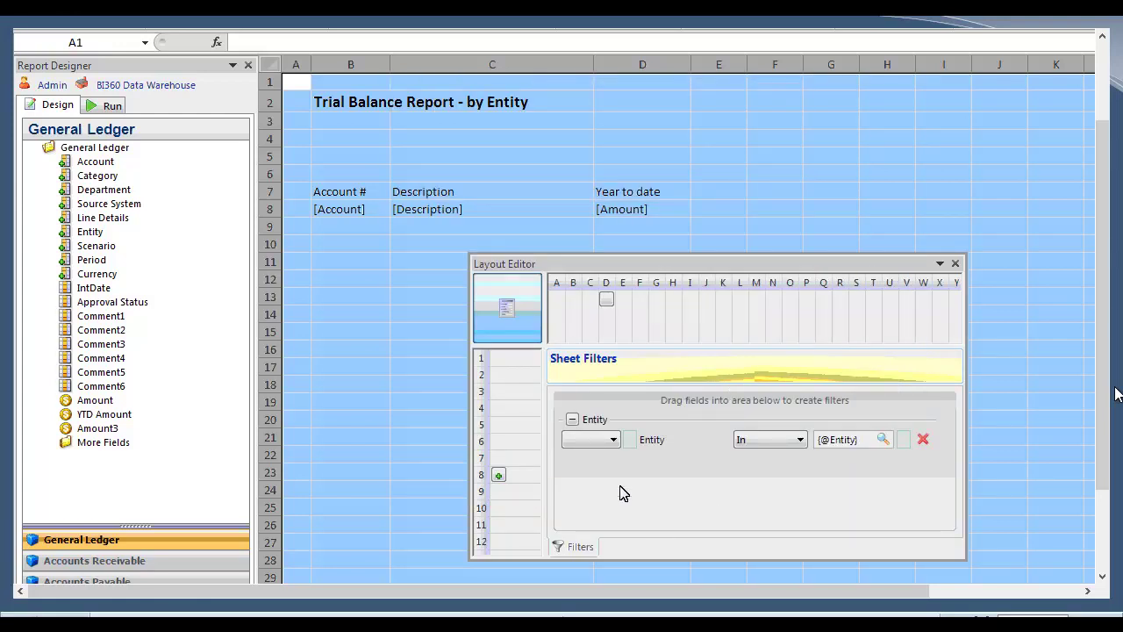
Display the report's run parameters, collapse the entity trees, and expand the Business Function Entity Tree.
click(112, 113)
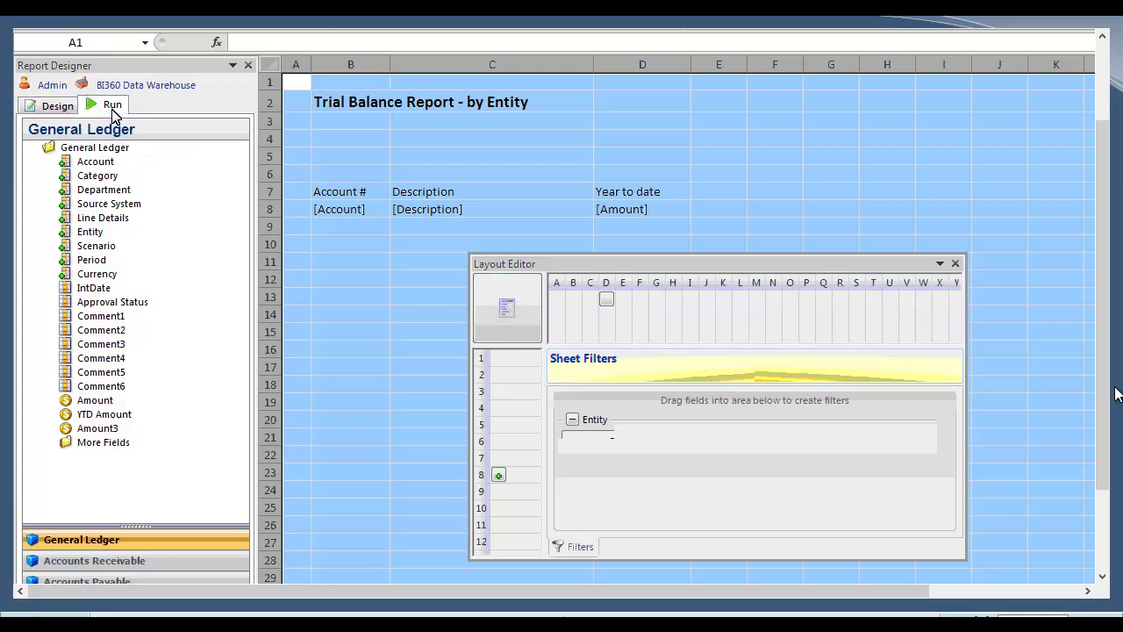
scroll(54, 222, down, 1)
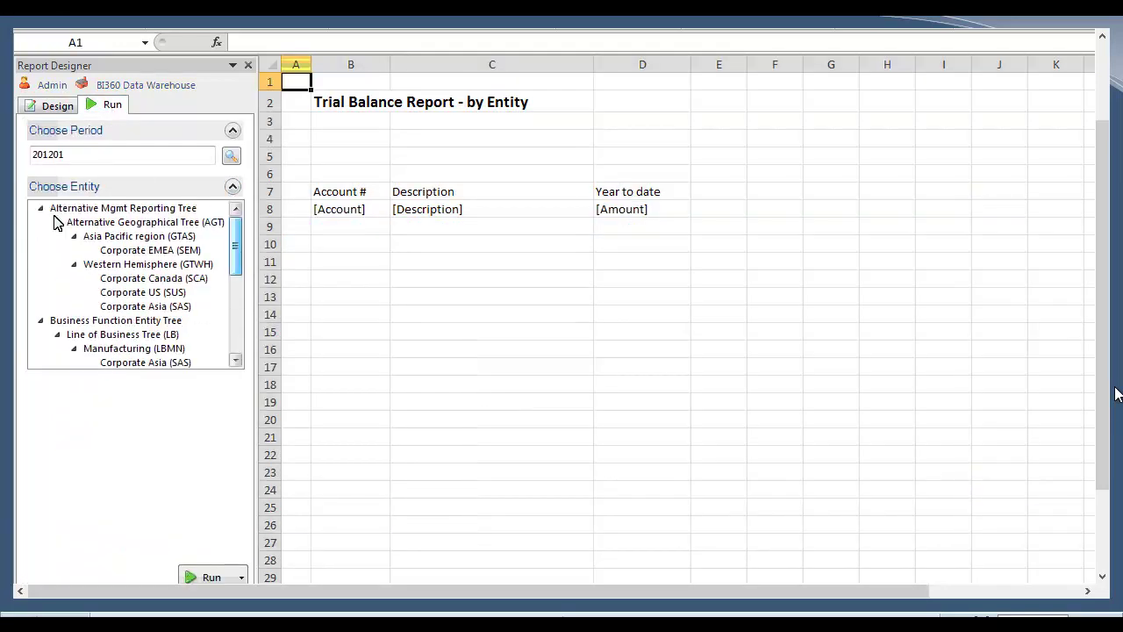
click(40, 208)
click(41, 222)
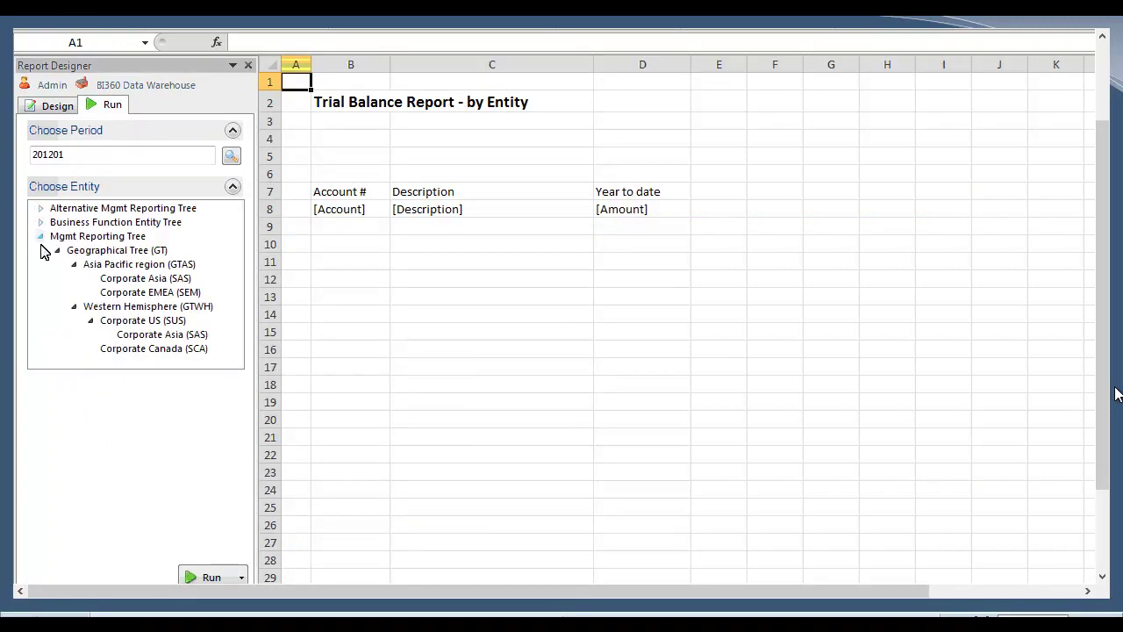
double_click(65, 236)
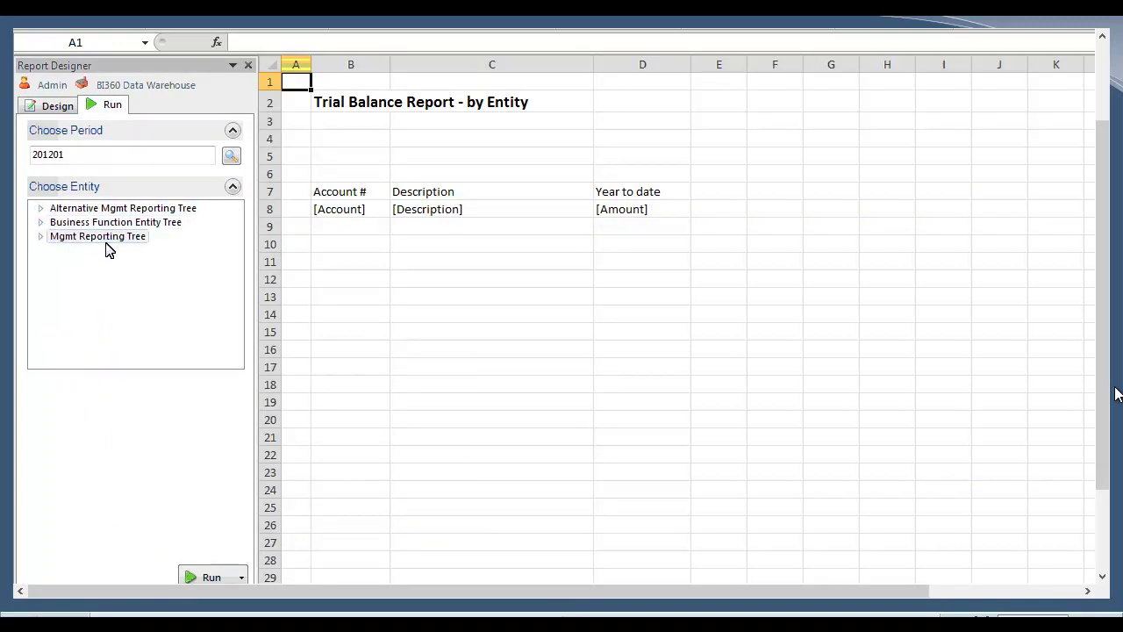
click(40, 223)
click(103, 237)
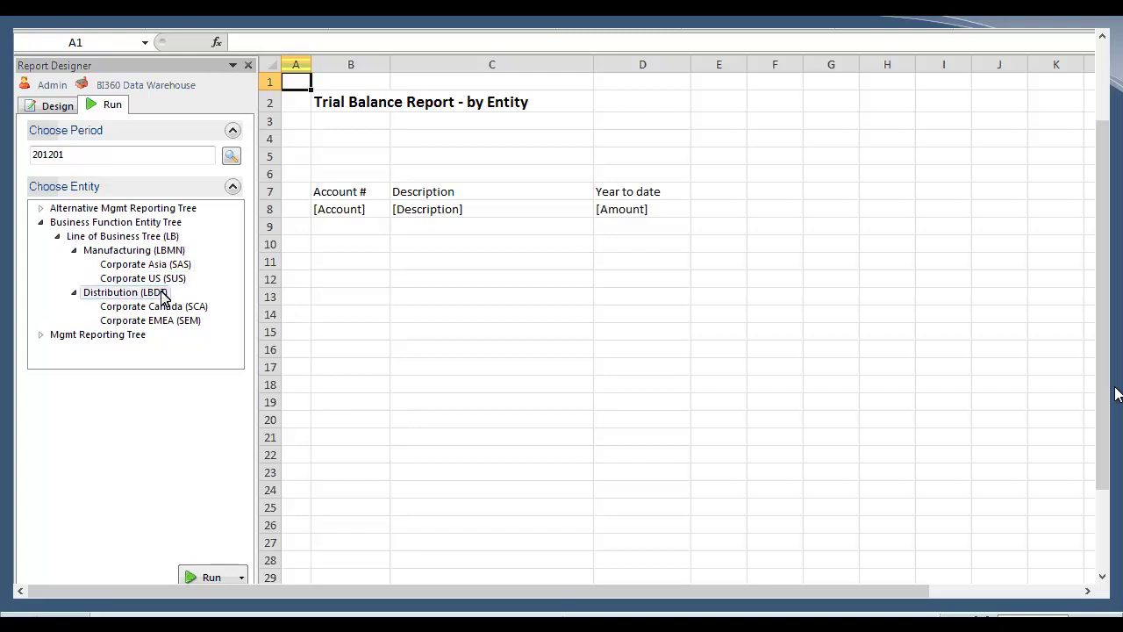
Run the report for Corporate US (SUS) and review its rows, and rerun it for Manufacturing (LBMN).
click(149, 252)
click(152, 279)
click(211, 577)
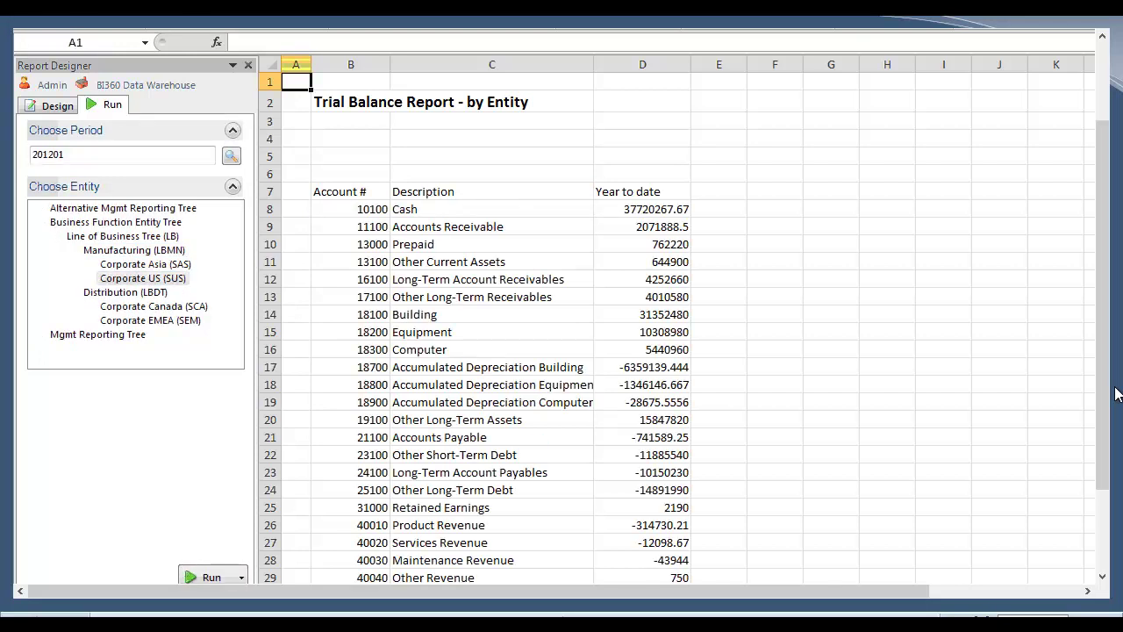
scroll(1116, 395, down, 13)
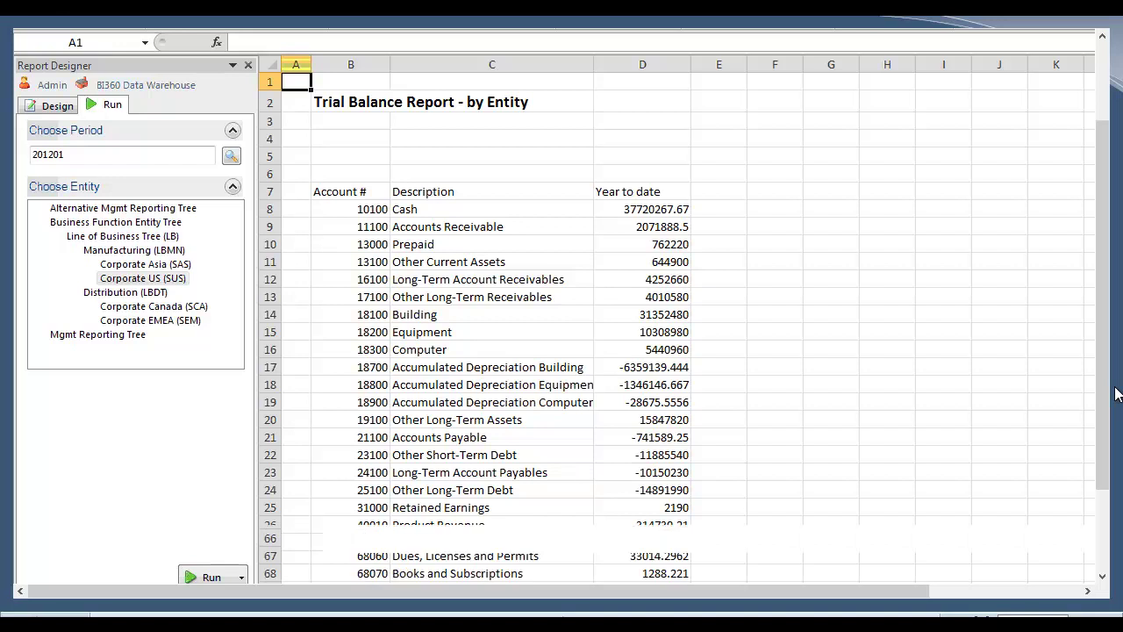
scroll(1116, 395, up, 12)
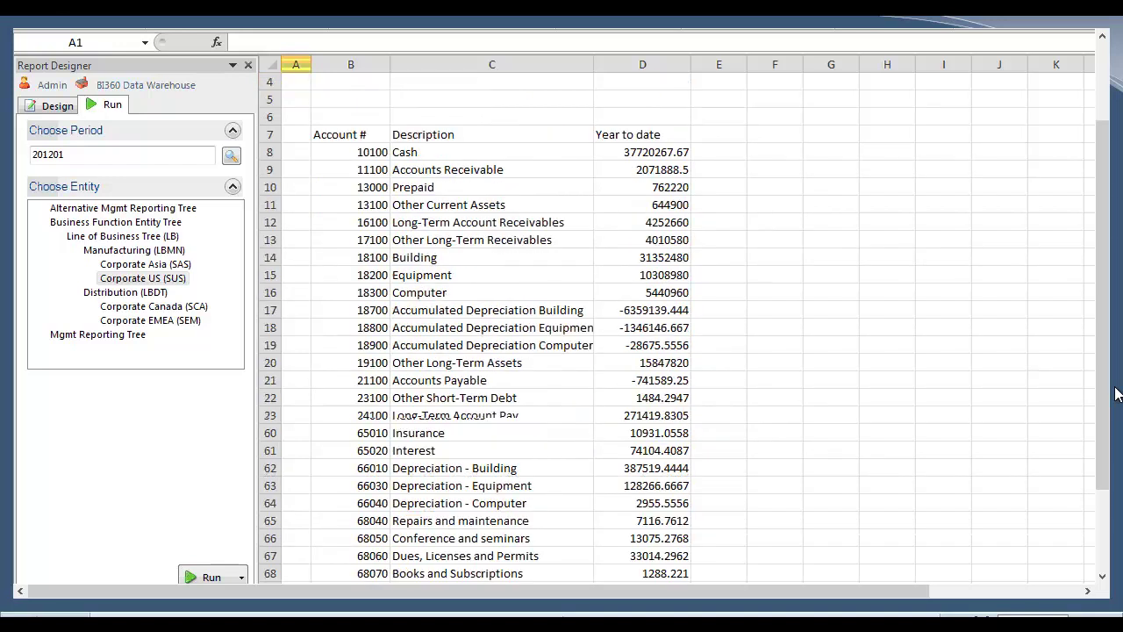
click(110, 253)
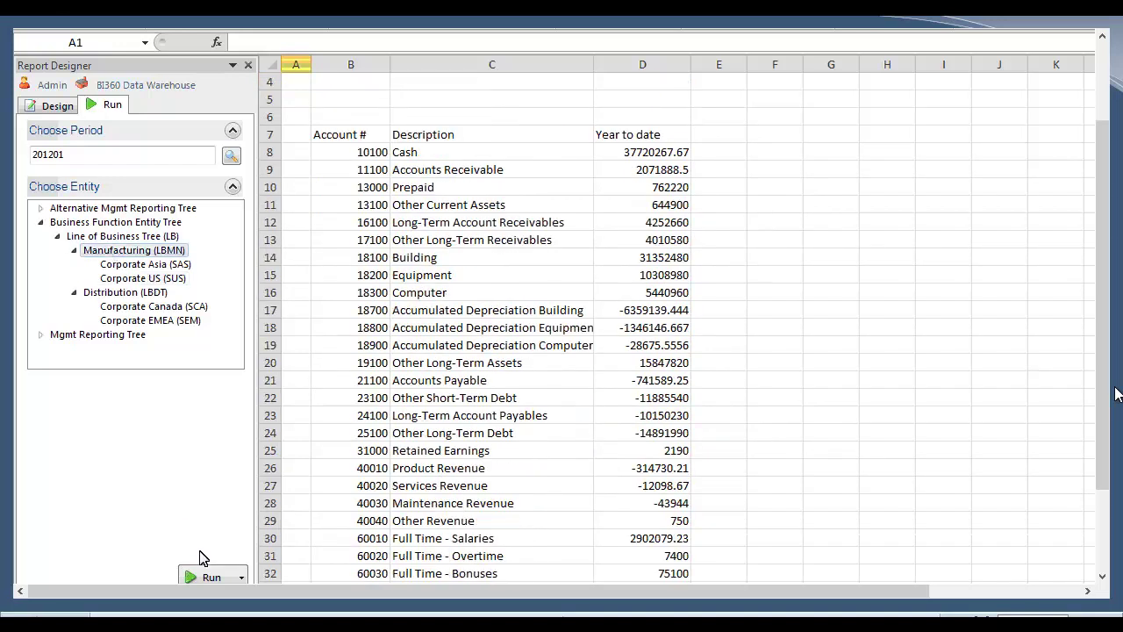
click(212, 577)
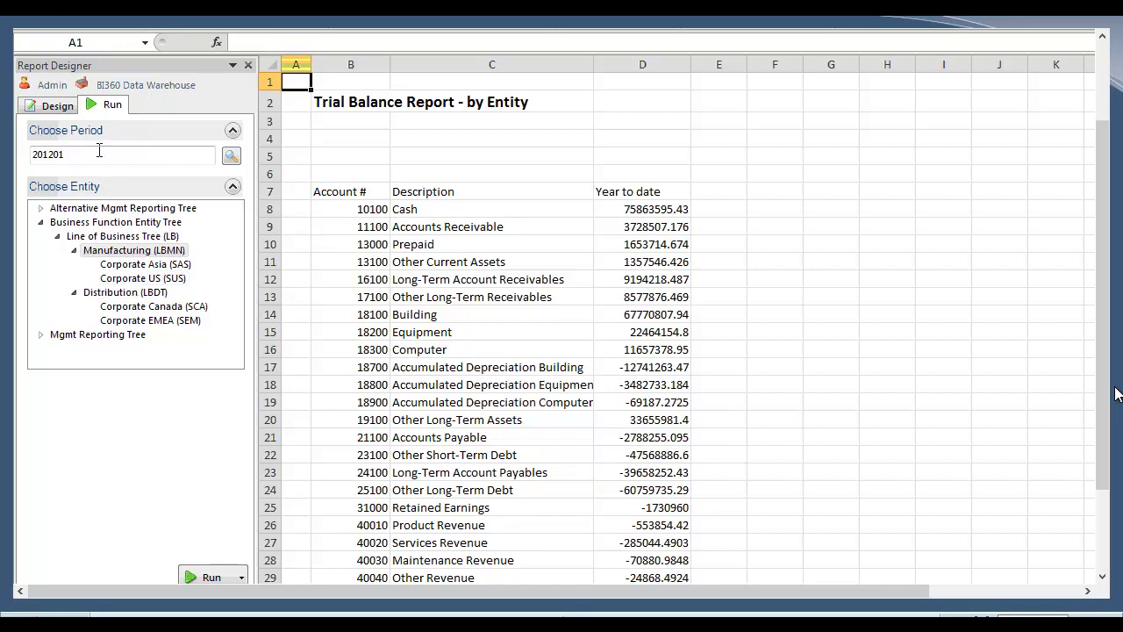
Return to the report design and edit the Entity parameter so the report creates a sheet per value.
click(58, 106)
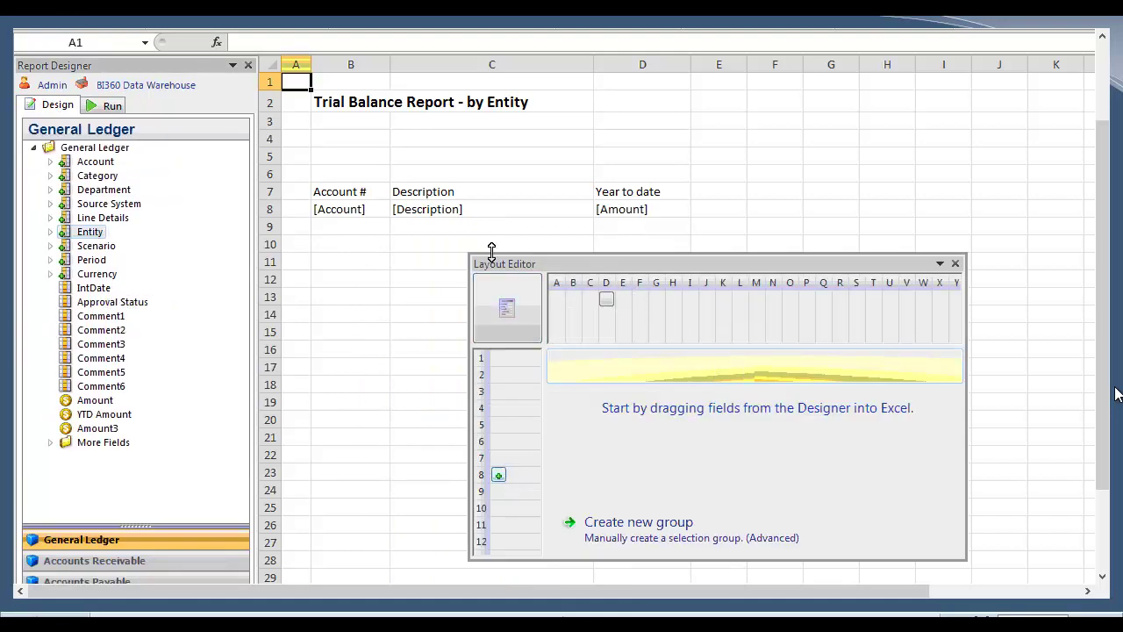
click(508, 307)
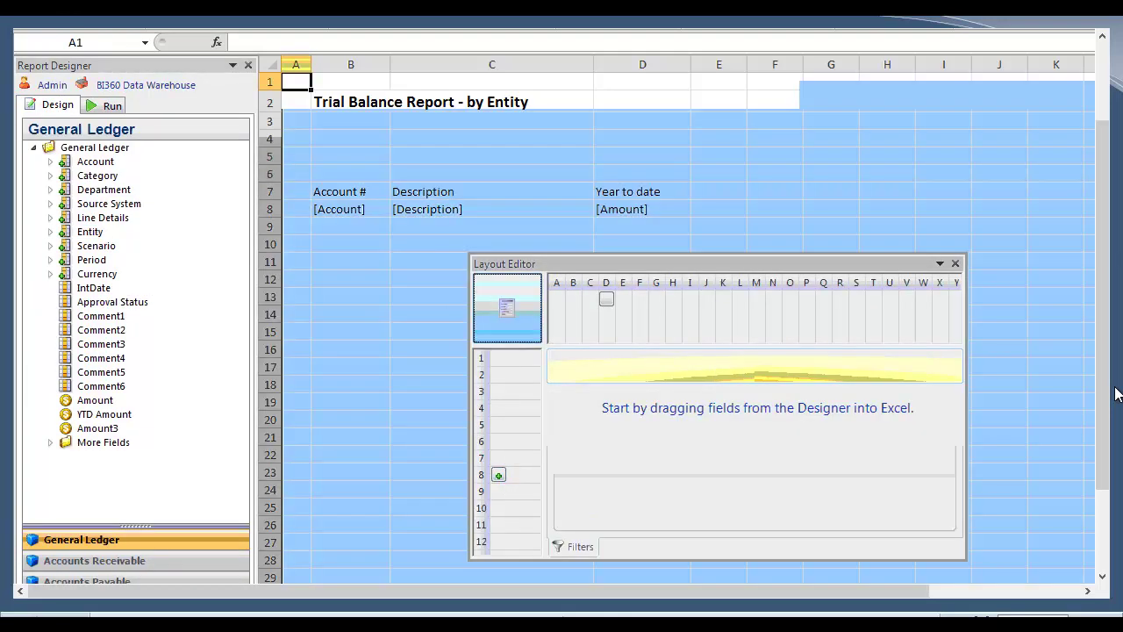
click(491, 22)
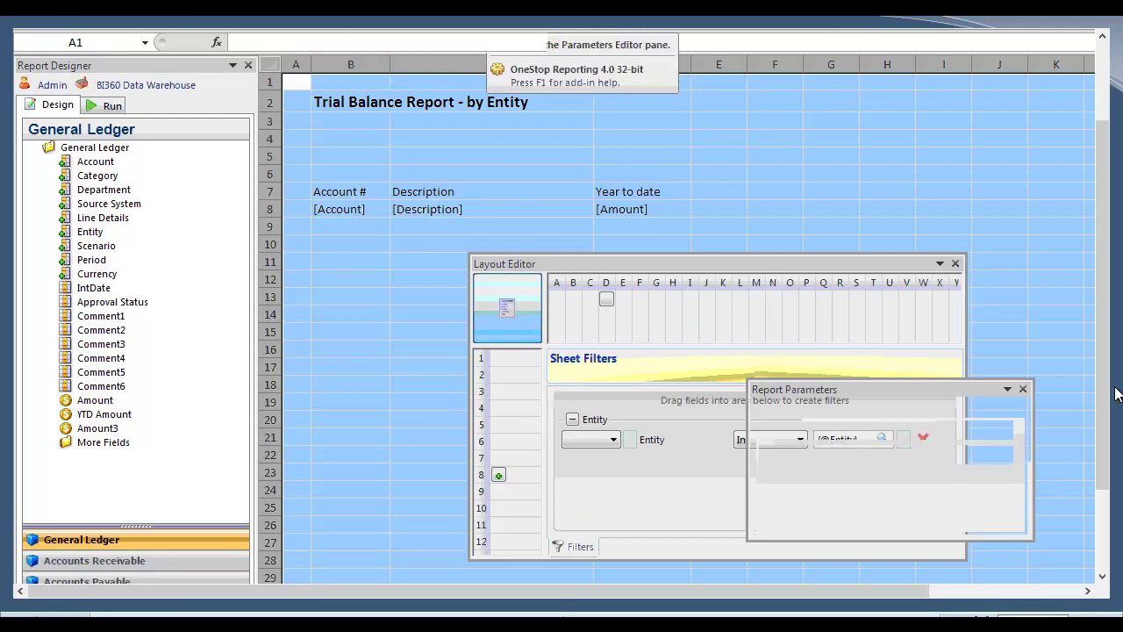
click(981, 455)
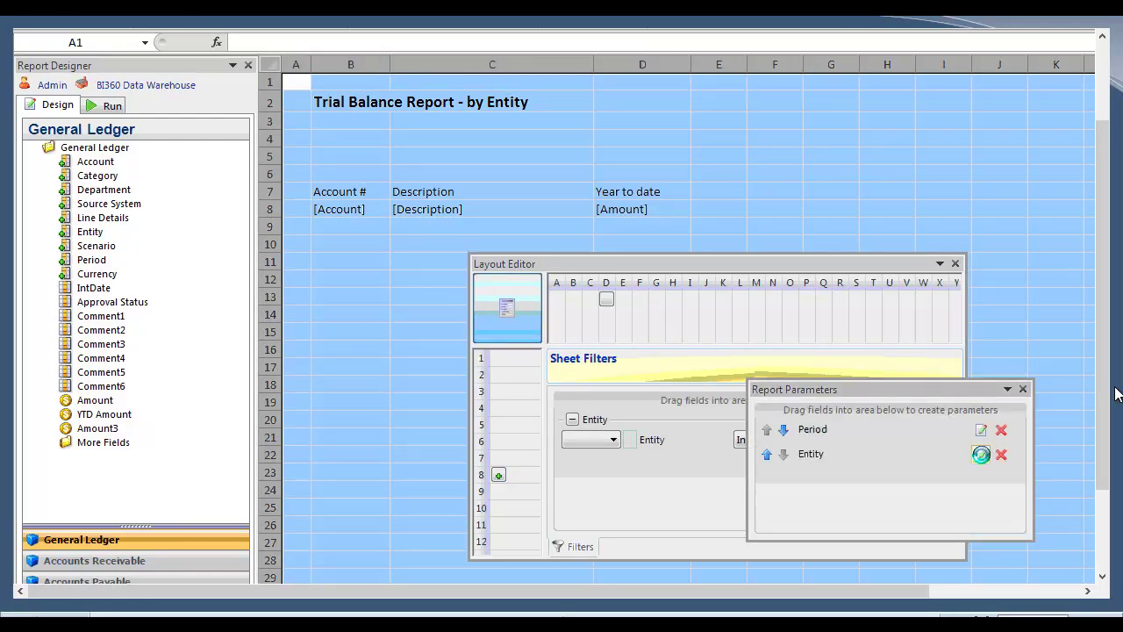
click(760, 476)
click(775, 481)
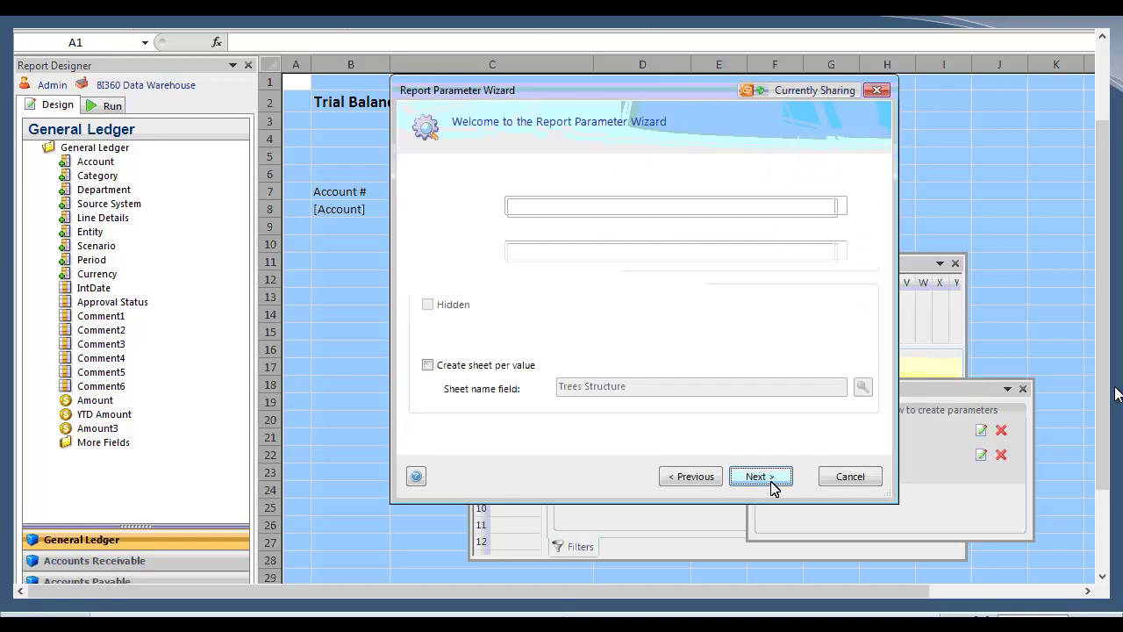
click(428, 367)
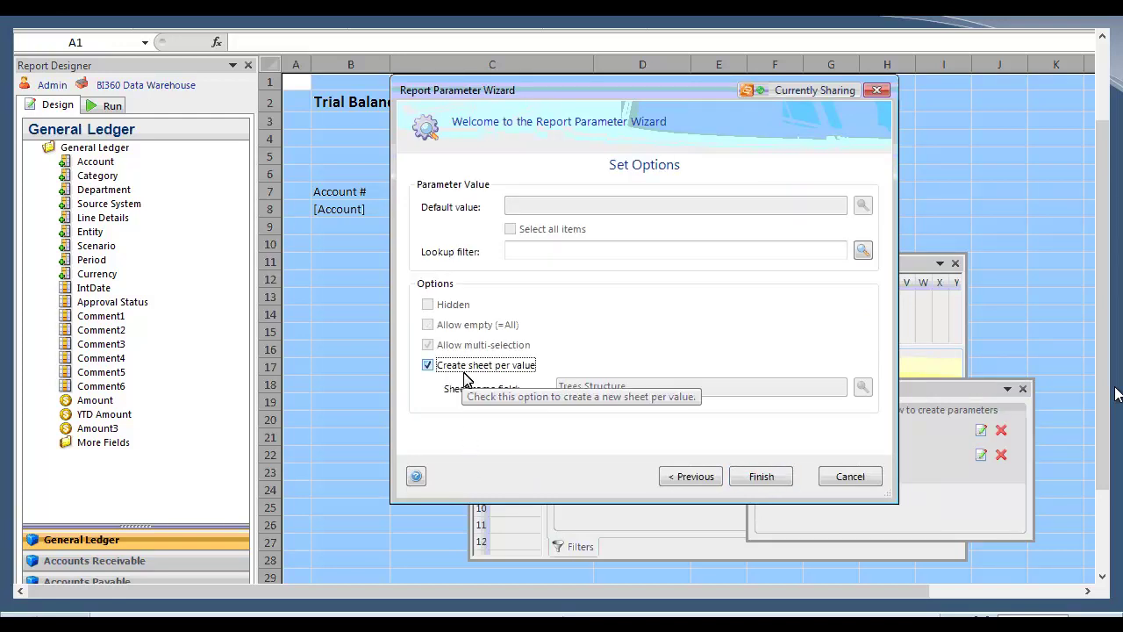
click(762, 477)
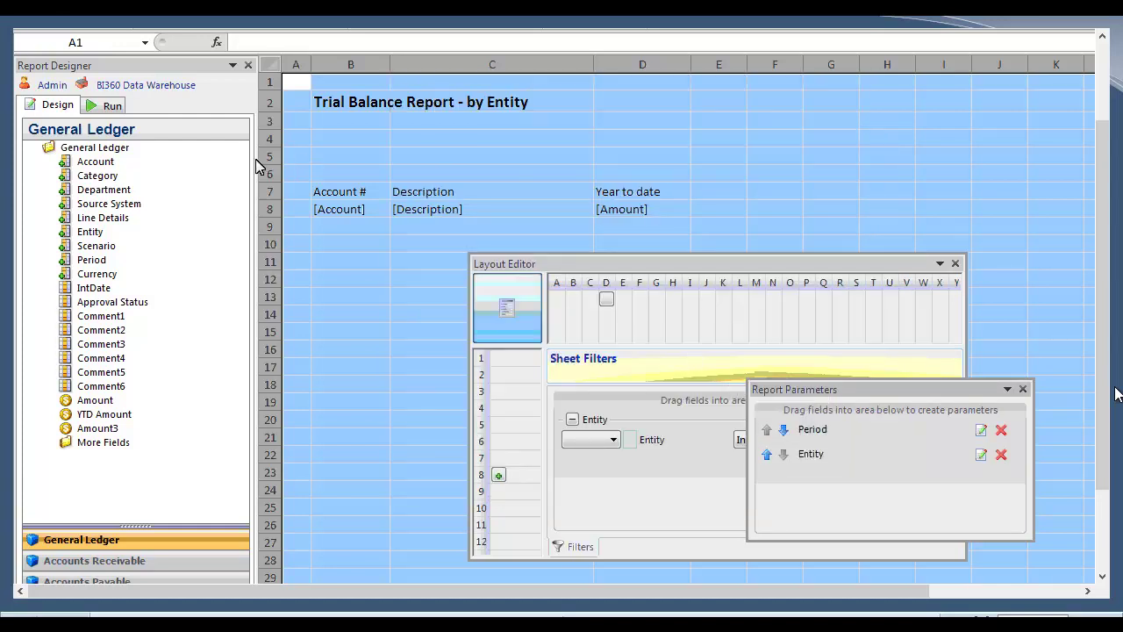
click(1022, 388)
Run the report for Manufacturing (LBMN), then rerun it for Line of Business Tree (LB) and review the generated sheets.
click(109, 106)
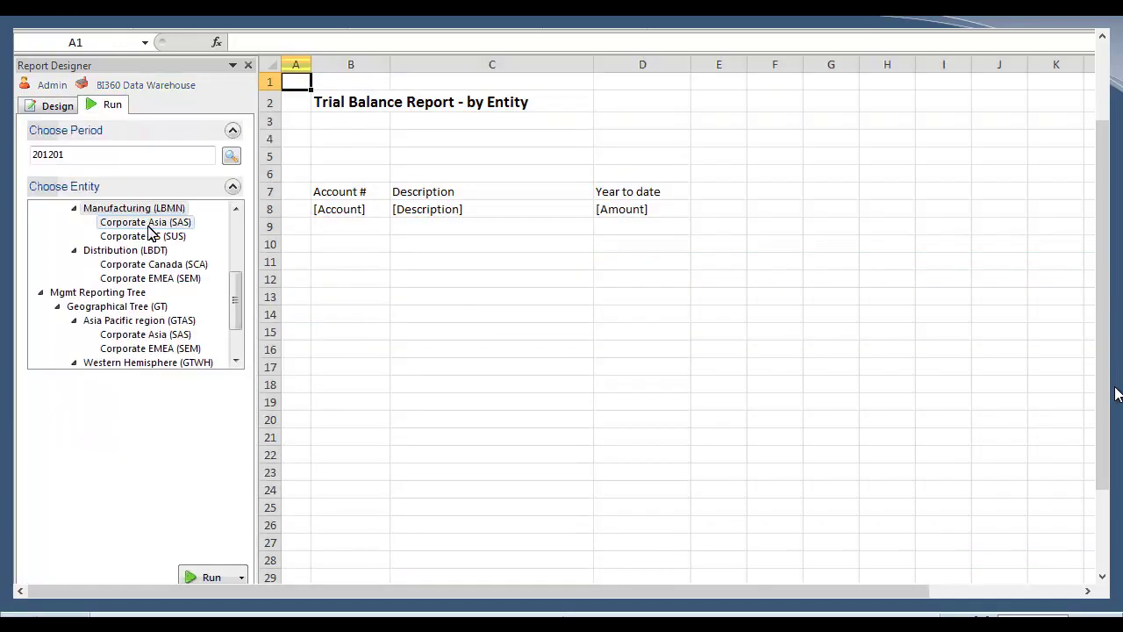
click(196, 572)
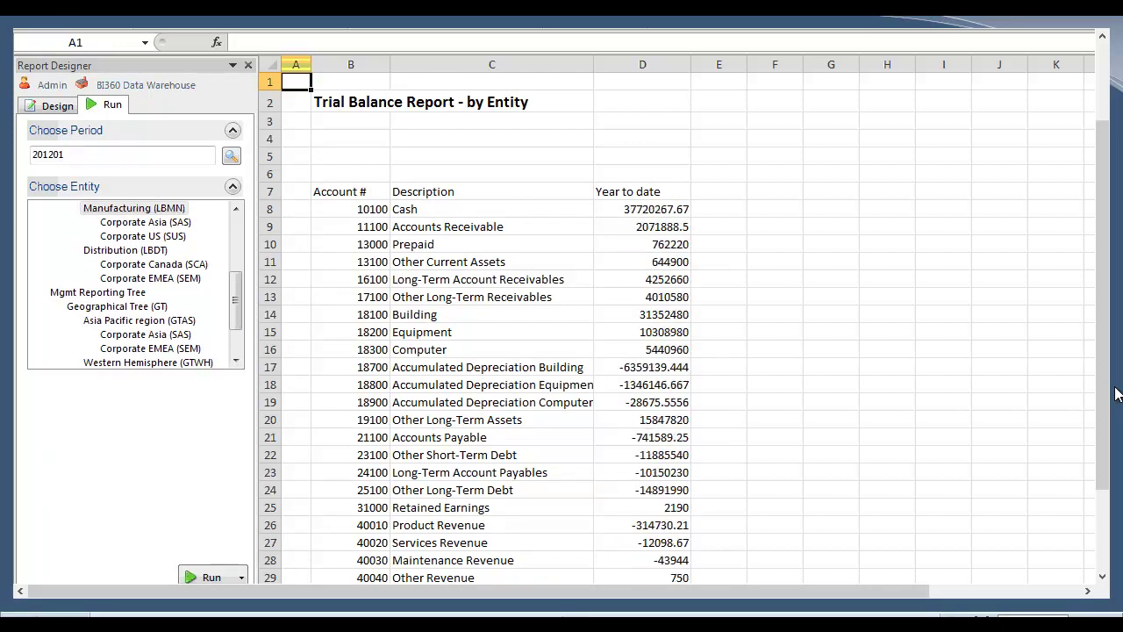
drag(238, 299, 239, 255)
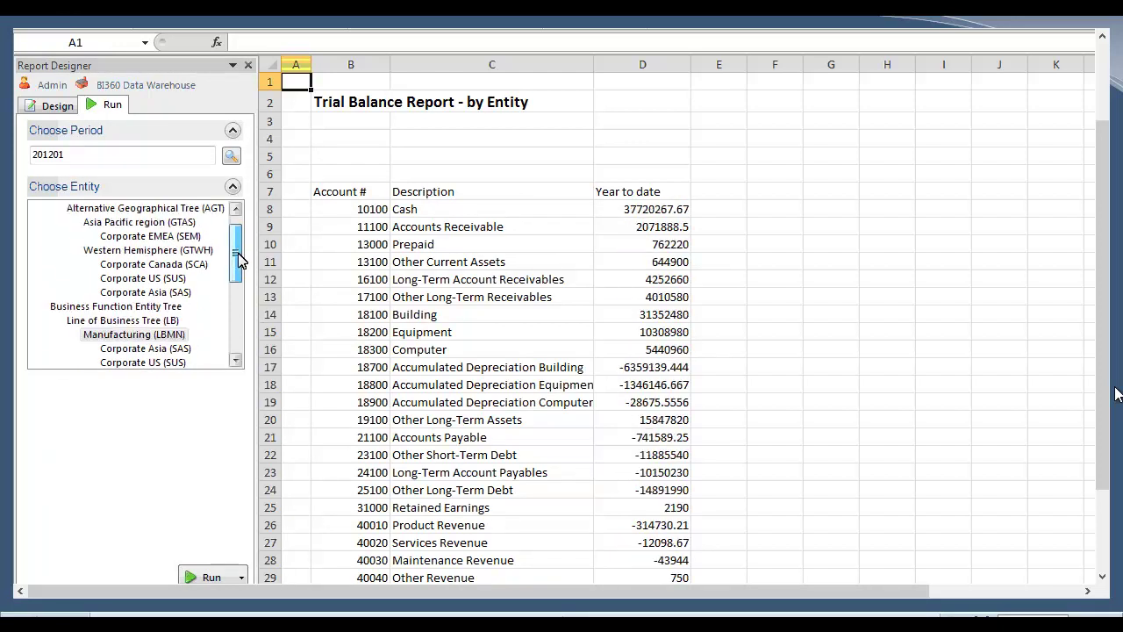
click(105, 324)
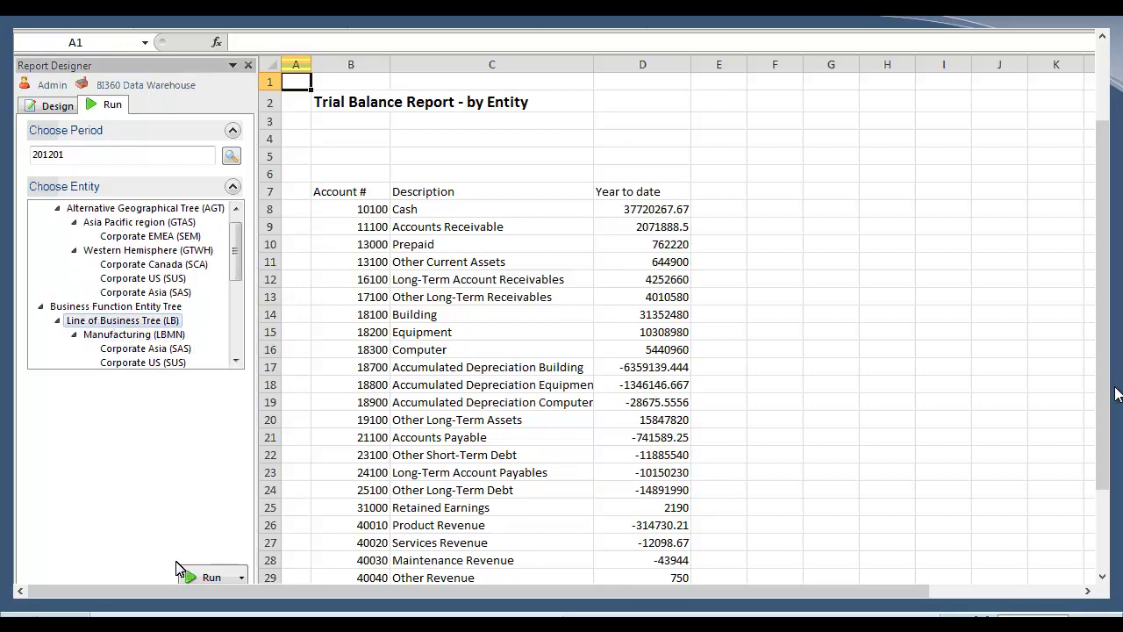
drag(241, 227, 237, 266)
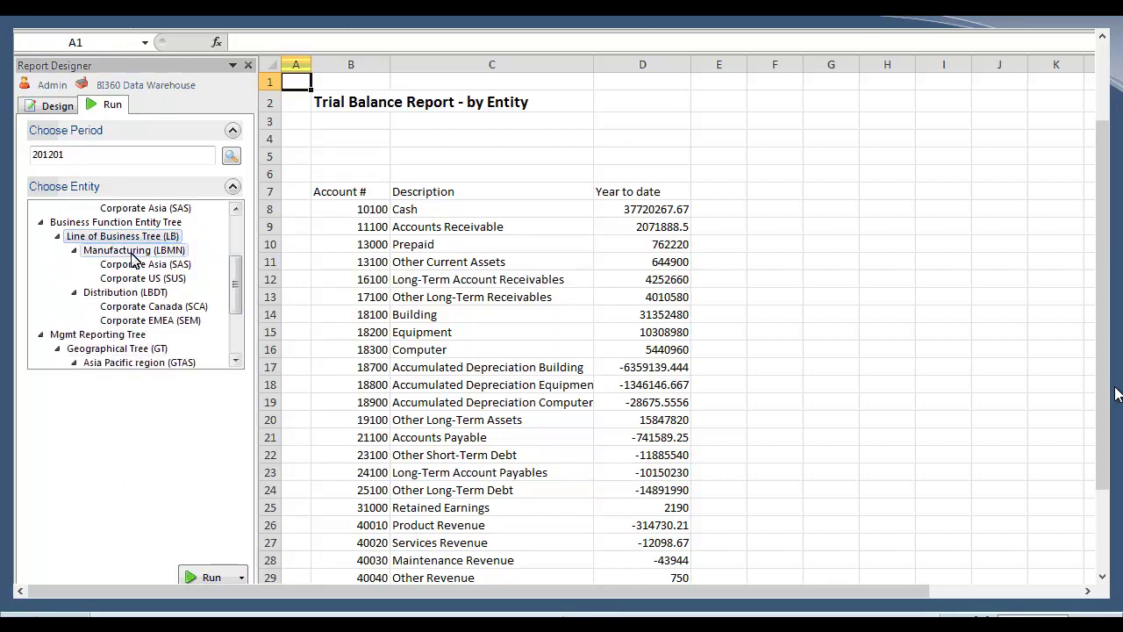
click(210, 578)
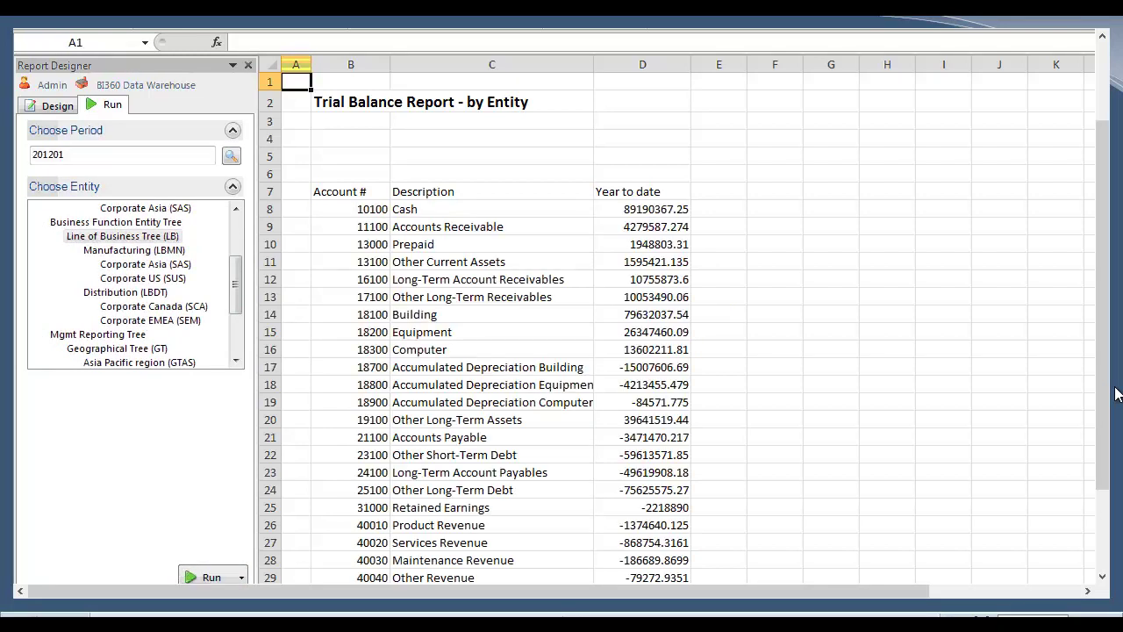
drag(361, 217, 604, 449)
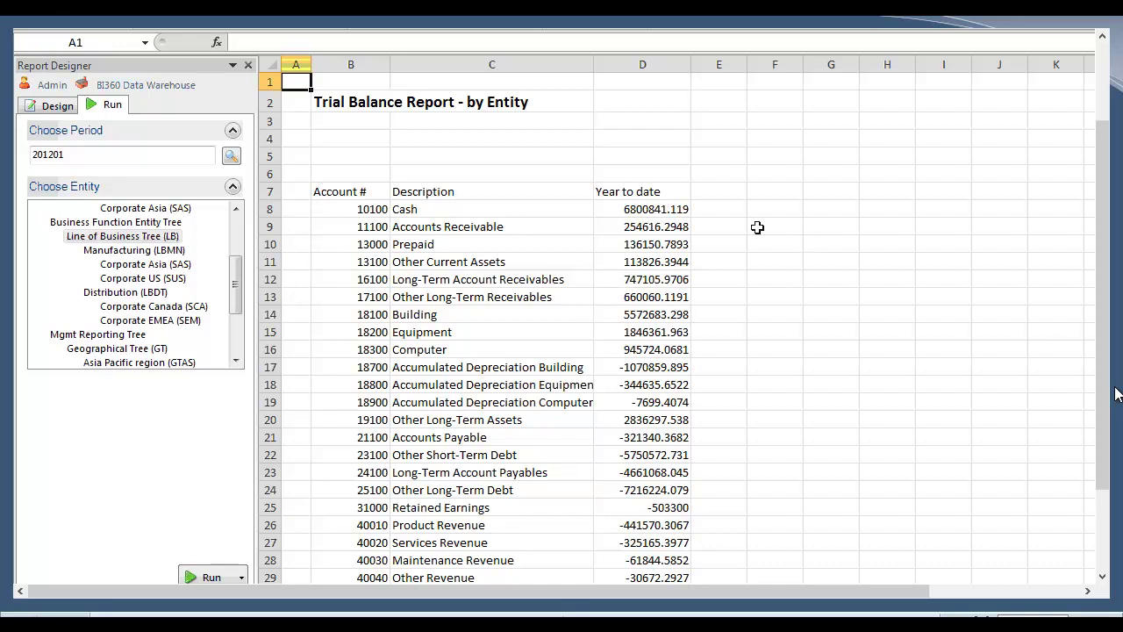
Return to the report design, move the Layout Editor clear of the report columns, and copy the Amount field from D8 into E8.
click(54, 107)
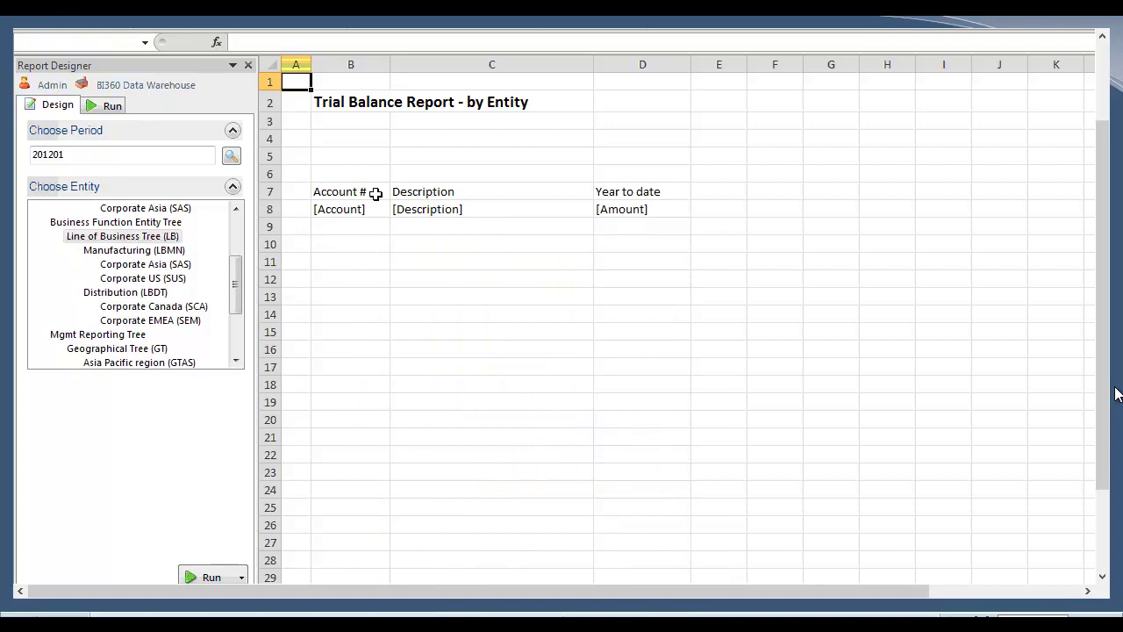
drag(376, 193, 669, 215)
drag(800, 263, 956, 272)
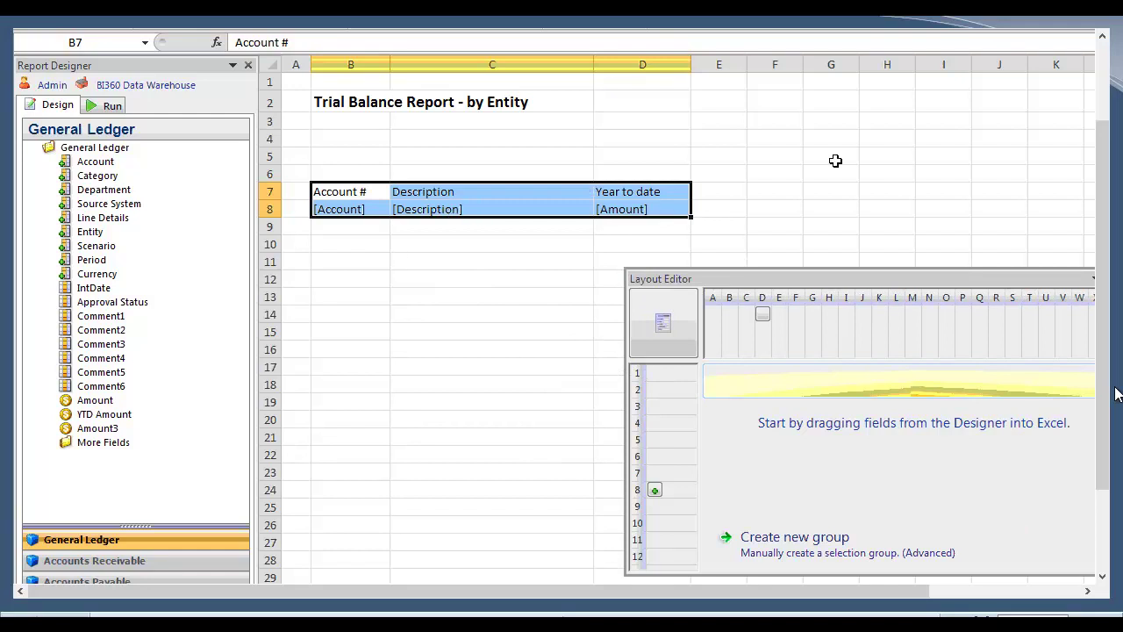
click(659, 209)
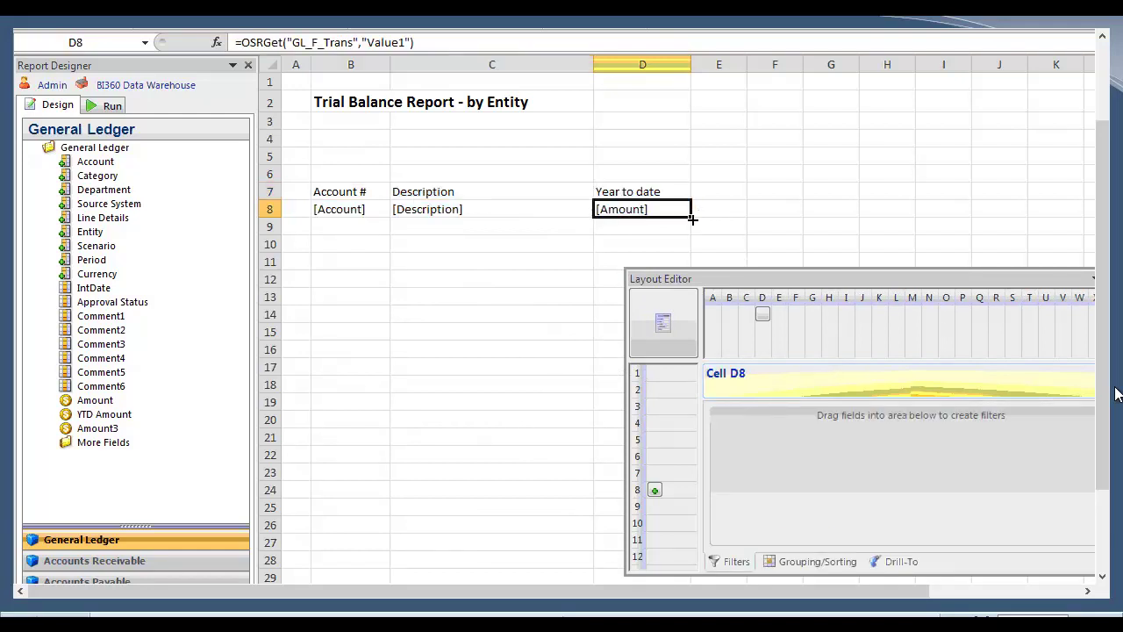
drag(735, 208, 737, 211)
Widen column E and add the Last year to date function as its header in E7.
drag(745, 59, 791, 69)
click(725, 190)
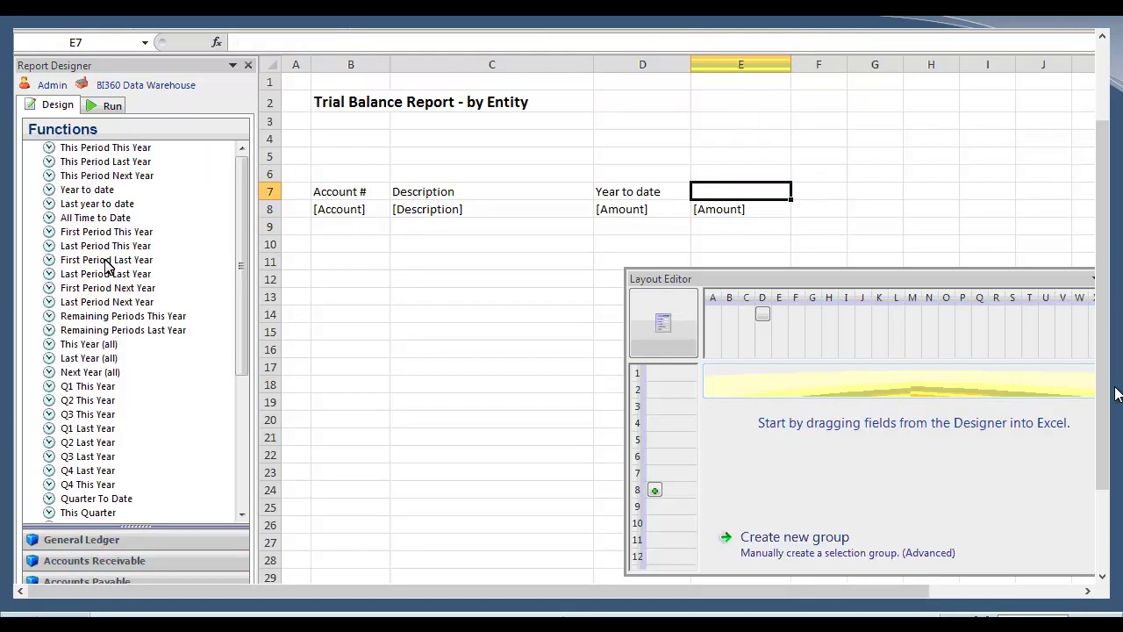
drag(96, 203, 715, 201)
click(781, 214)
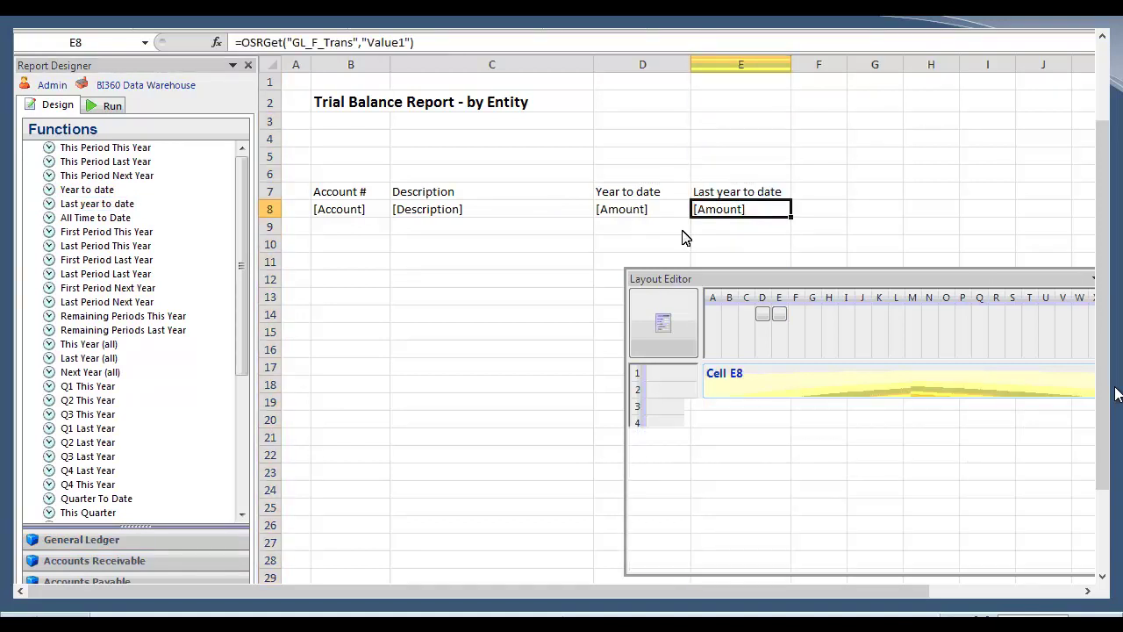
Add a Variance header in F7, widen column F, and enter the formula =E8-D8 in F8.
click(827, 191)
drag(847, 65, 880, 70)
text(Variance)
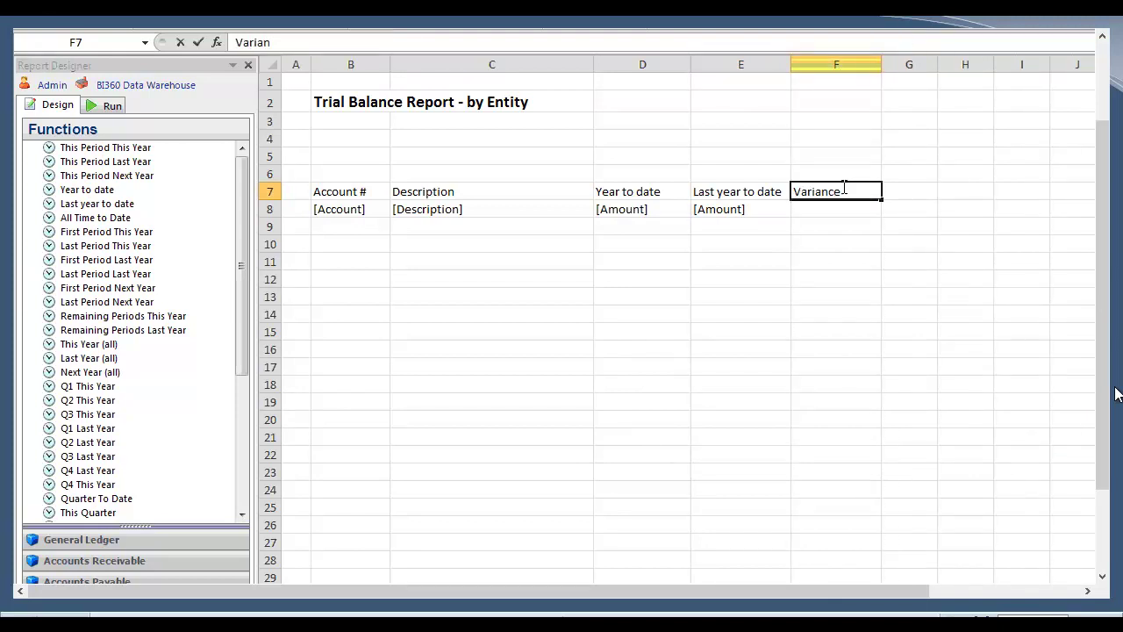
key(Return)
text(=)
key(Left)
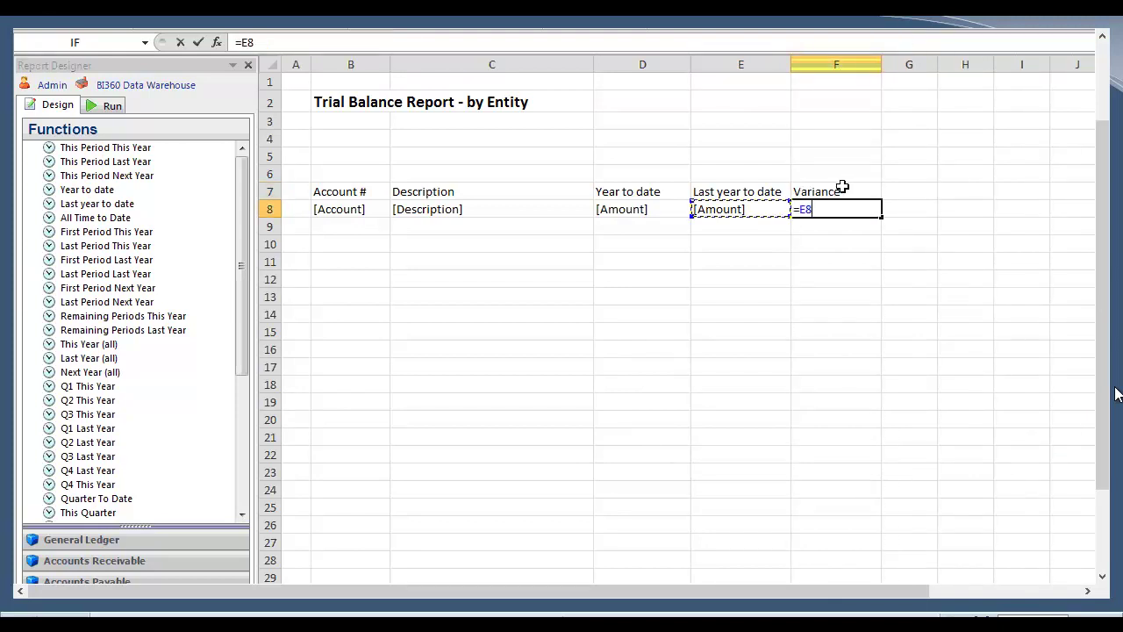
text(-)
key(Left)
key(Left)
key(Return)
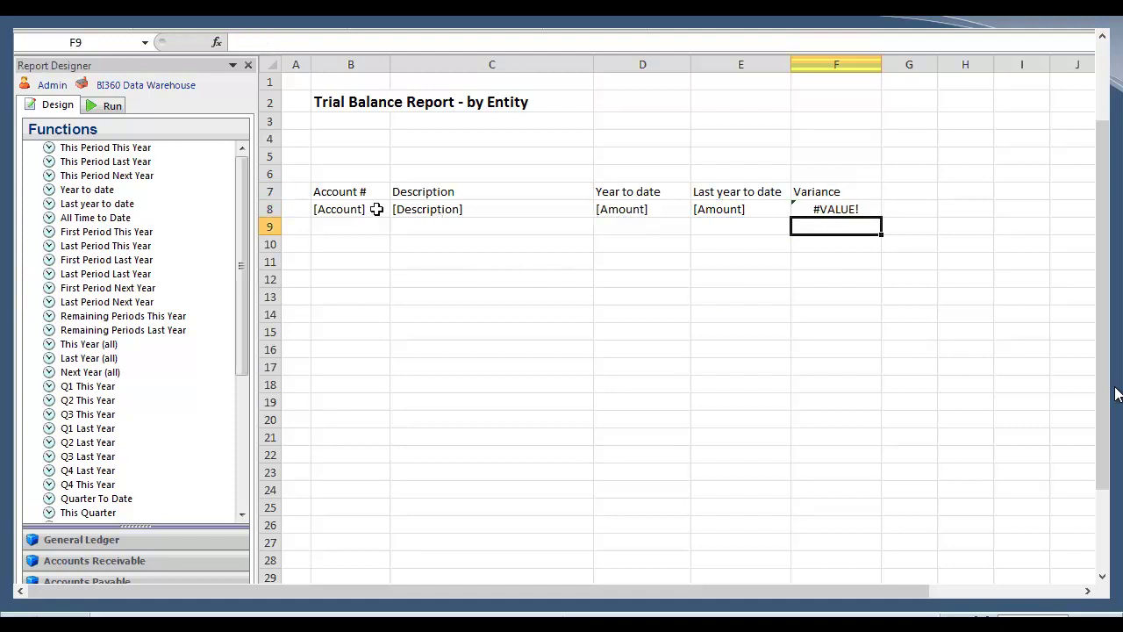
Label B9 Total, create a SUM for the D8 Amount in D9, and fill it across to F9.
click(359, 223)
text(Total)
key(Tab)
key(Tab)
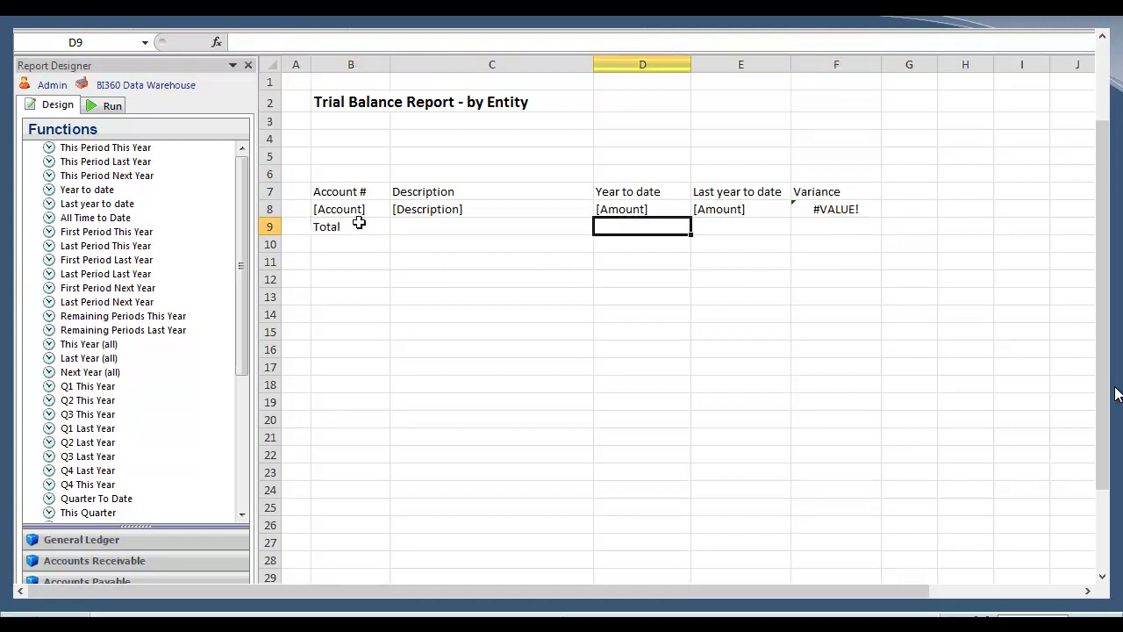
right_click(668, 226)
mouse_move(778, 557)
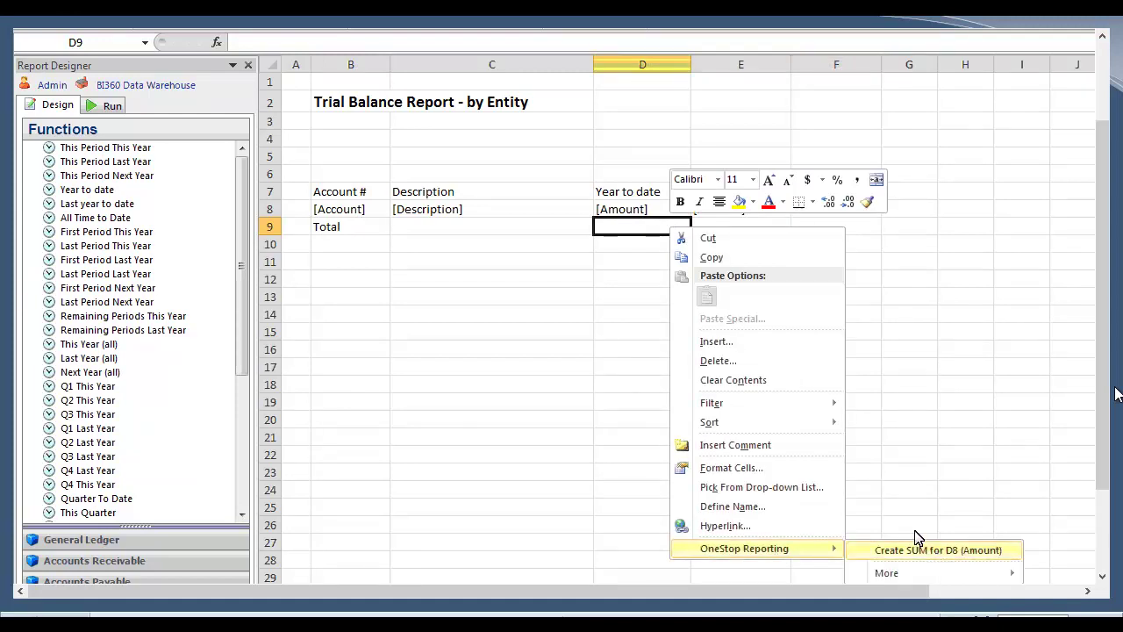
click(915, 550)
drag(782, 226, 855, 226)
Format the total row B9:F9 in bold with a light grey fill and a top and double bottom border.
drag(856, 225, 351, 227)
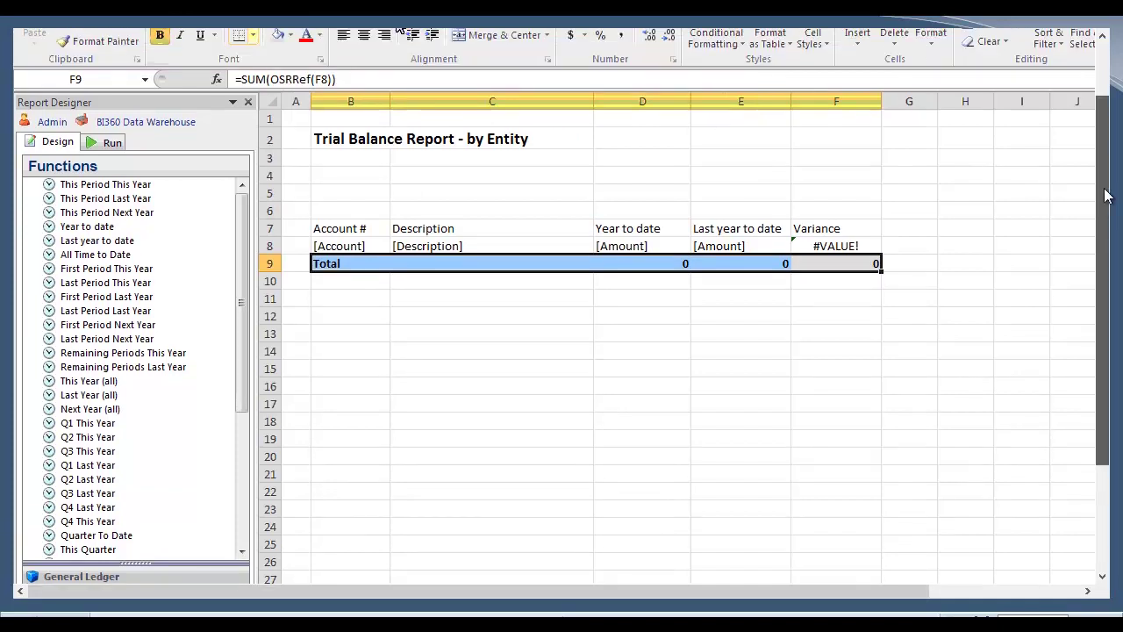
click(253, 66)
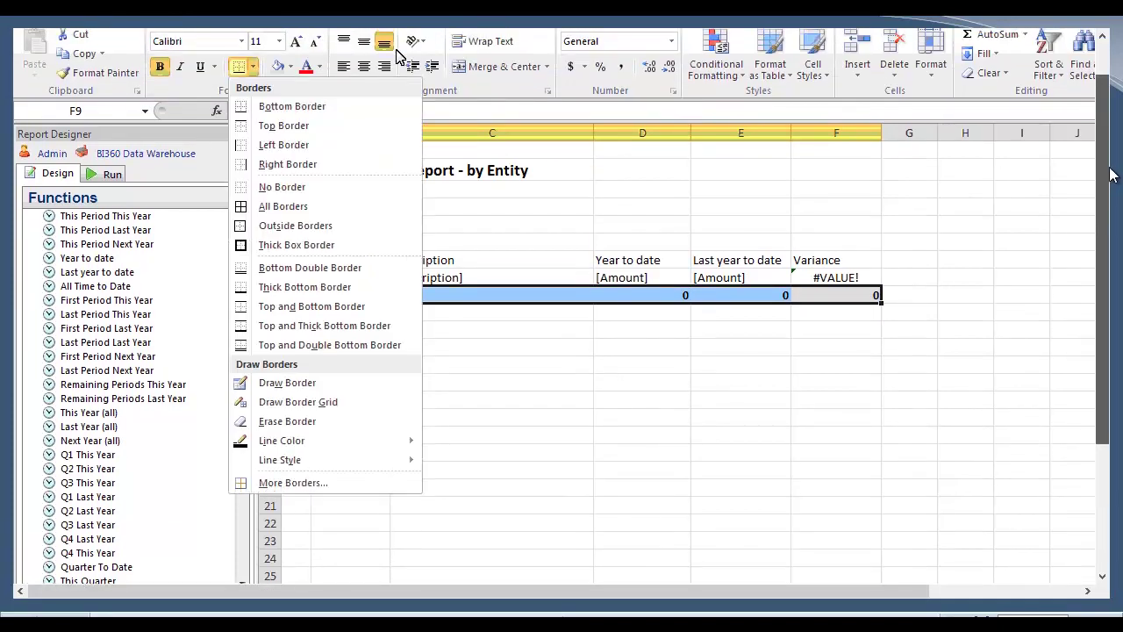
click(290, 346)
click(803, 388)
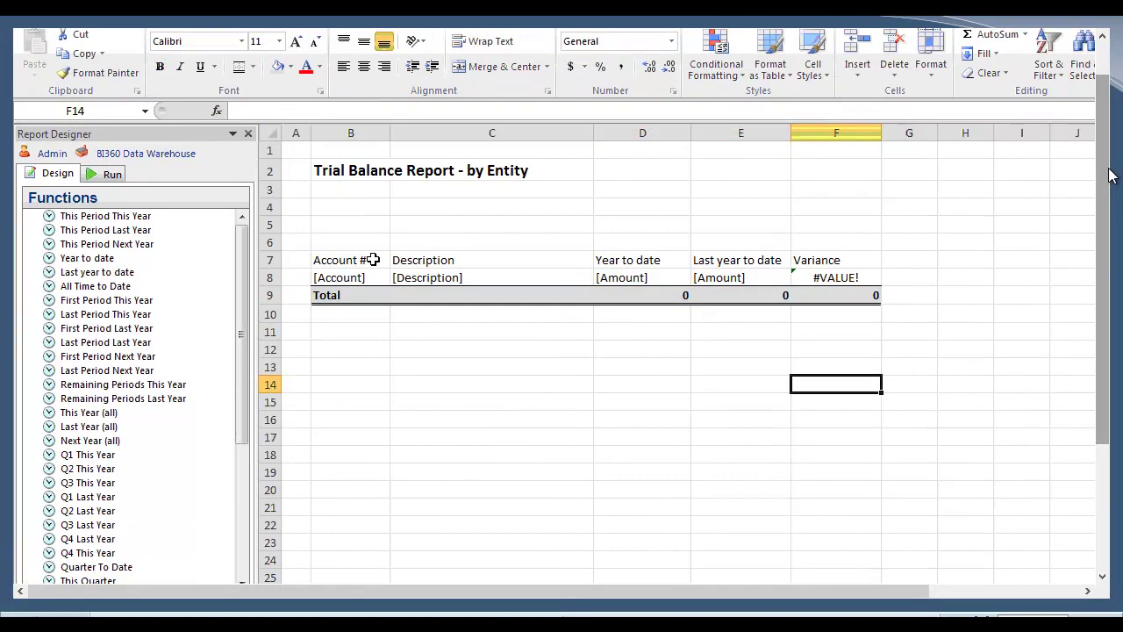
Format the header row B7:F7 in bold with a light grey fill and a larger font.
drag(379, 258, 860, 258)
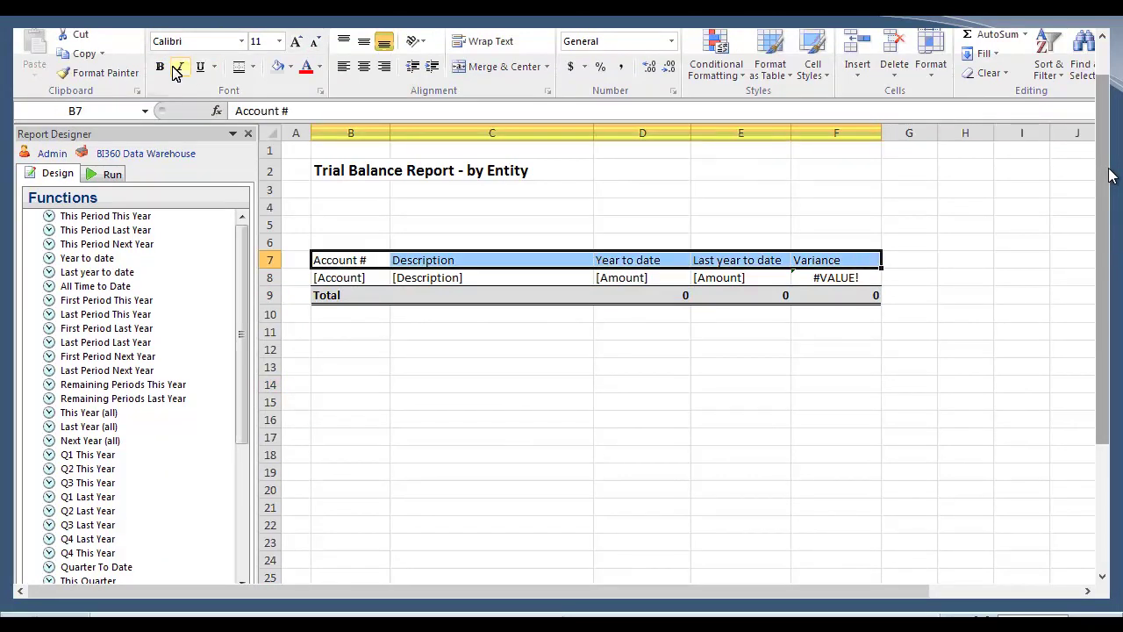
click(296, 42)
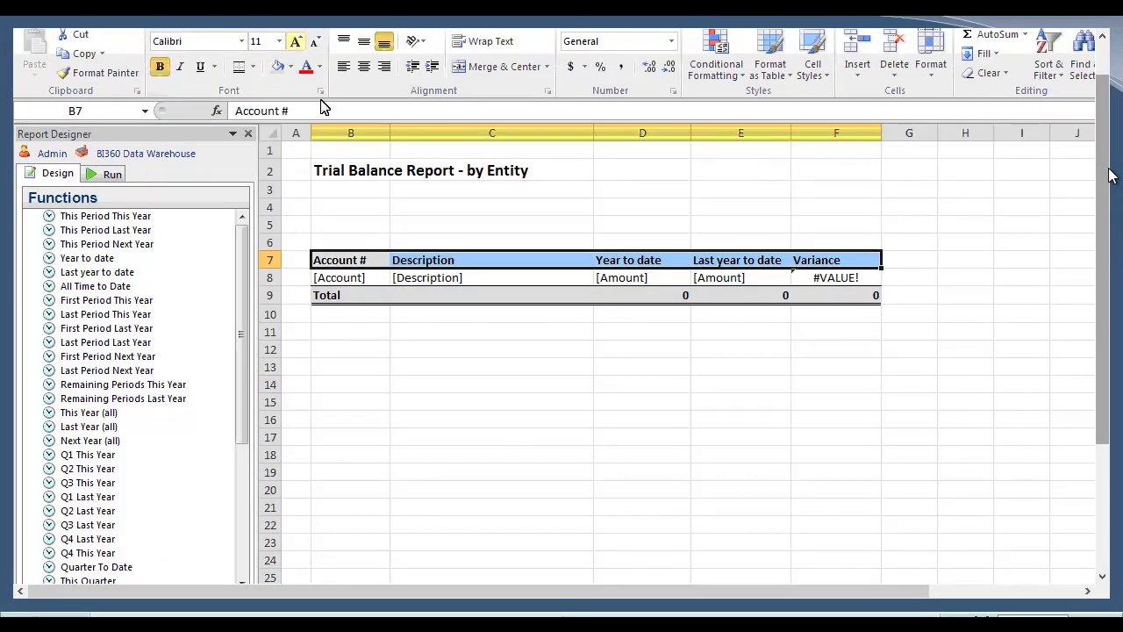
click(526, 367)
Apply light blue gradient data bars to the Year to date Amount in D8.
click(632, 278)
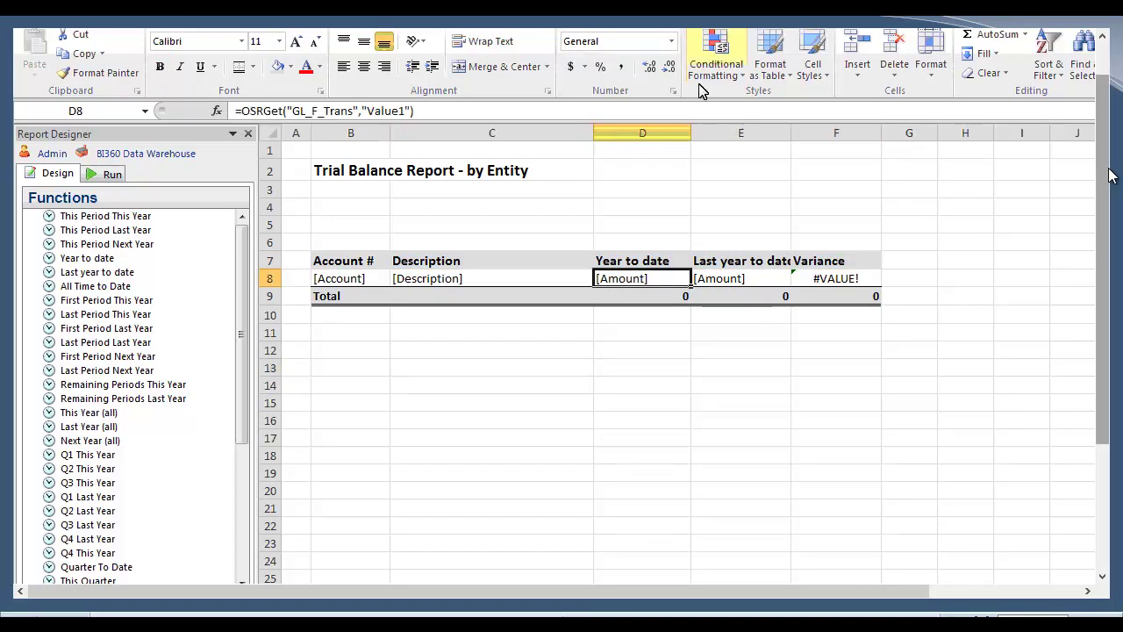
click(744, 82)
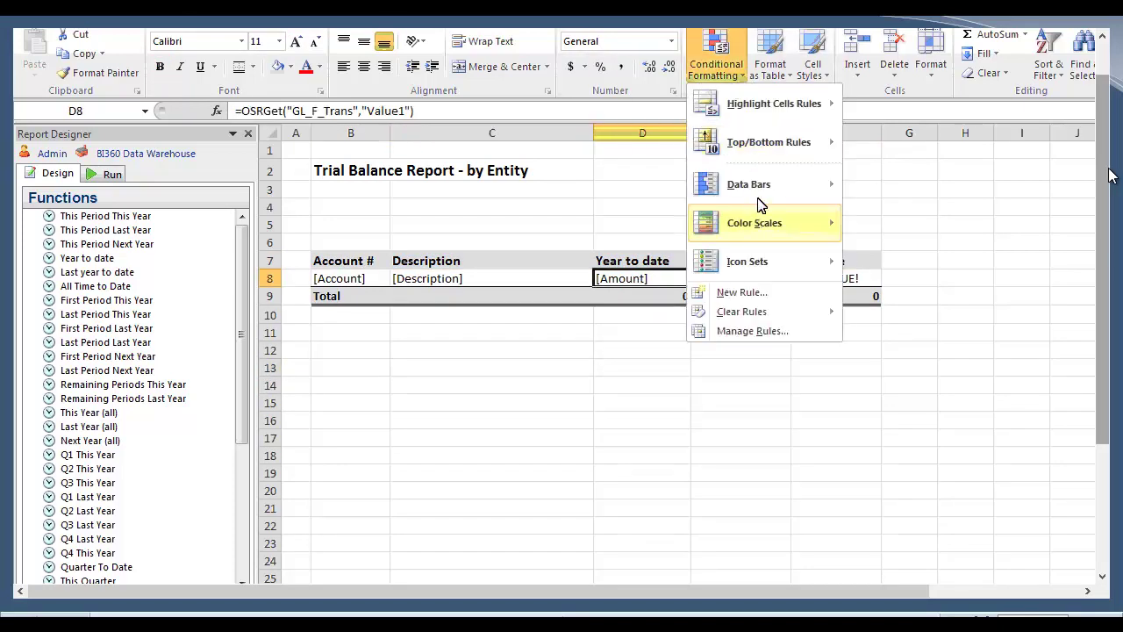
mouse_move(763, 206)
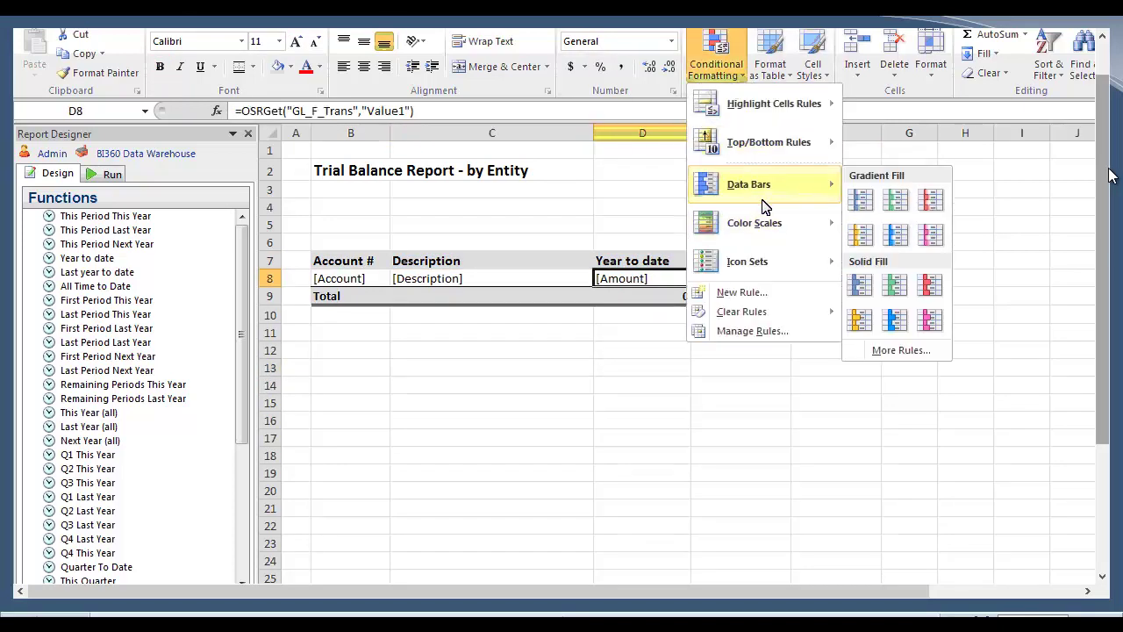
click(908, 248)
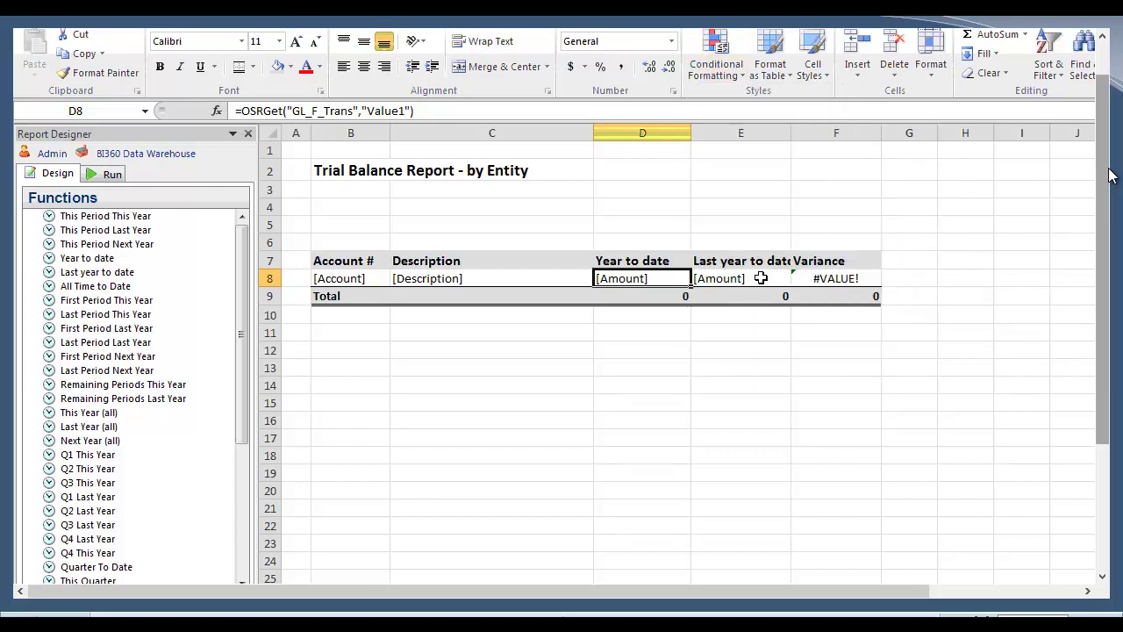
Apply the three traffic lights icon set, with green, yellow and red circles, to the last-year Amount in E8.
key(Right)
click(708, 78)
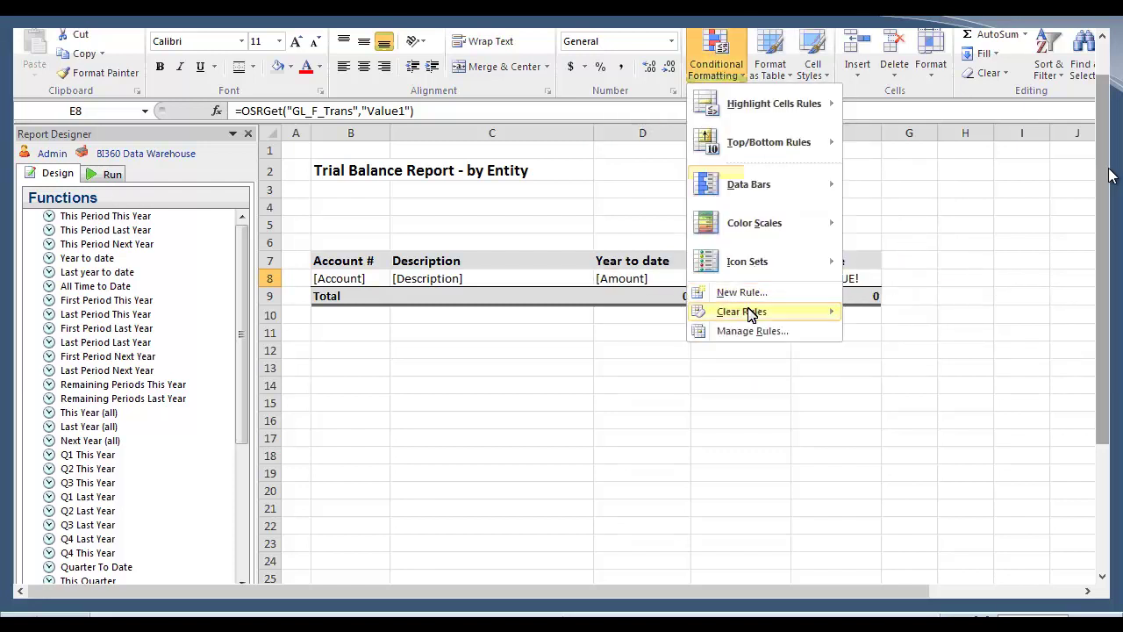
mouse_move(766, 263)
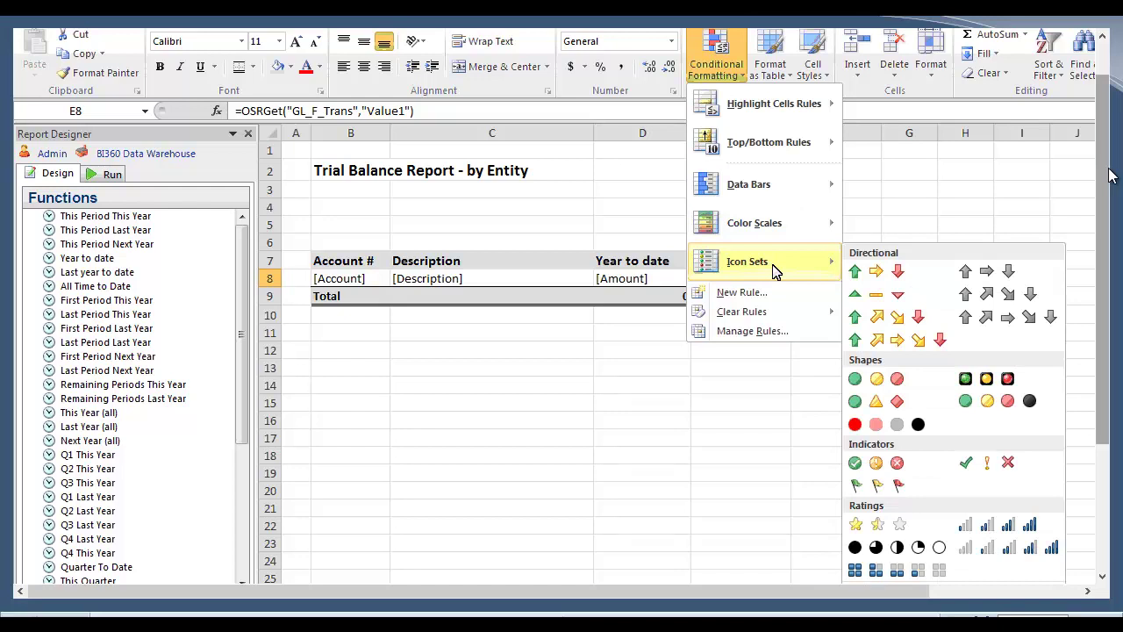
click(908, 379)
Widen columns E and D, and rename the headers in D7 and E7 to YTD and LYTD.
drag(793, 138, 808, 167)
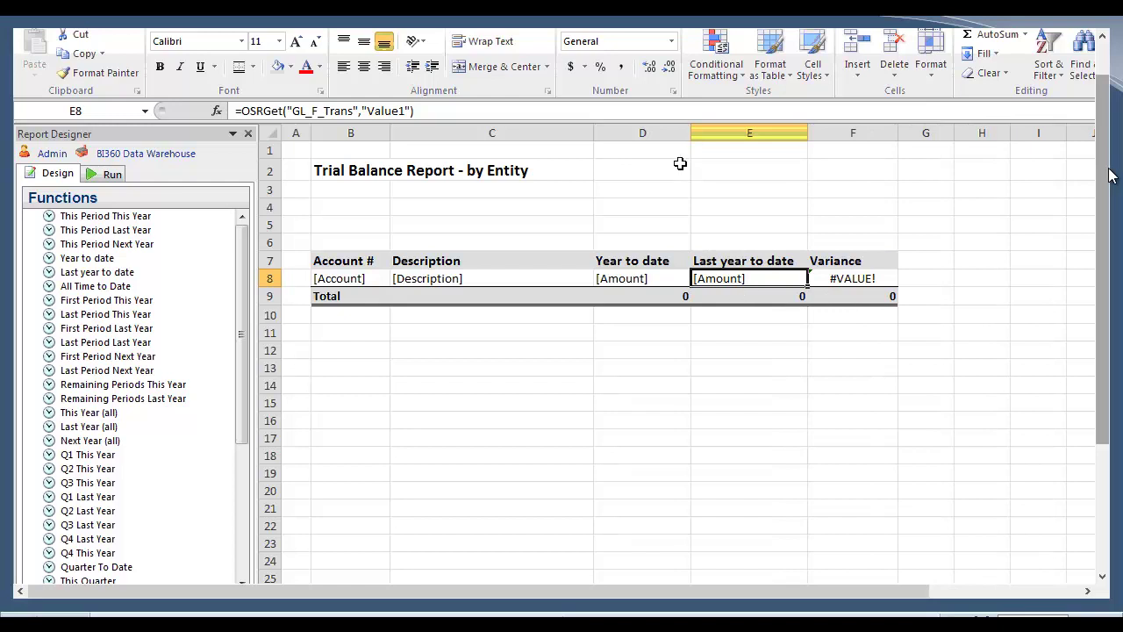
drag(691, 133, 701, 134)
click(659, 255)
text(YTD)
key(Tab)
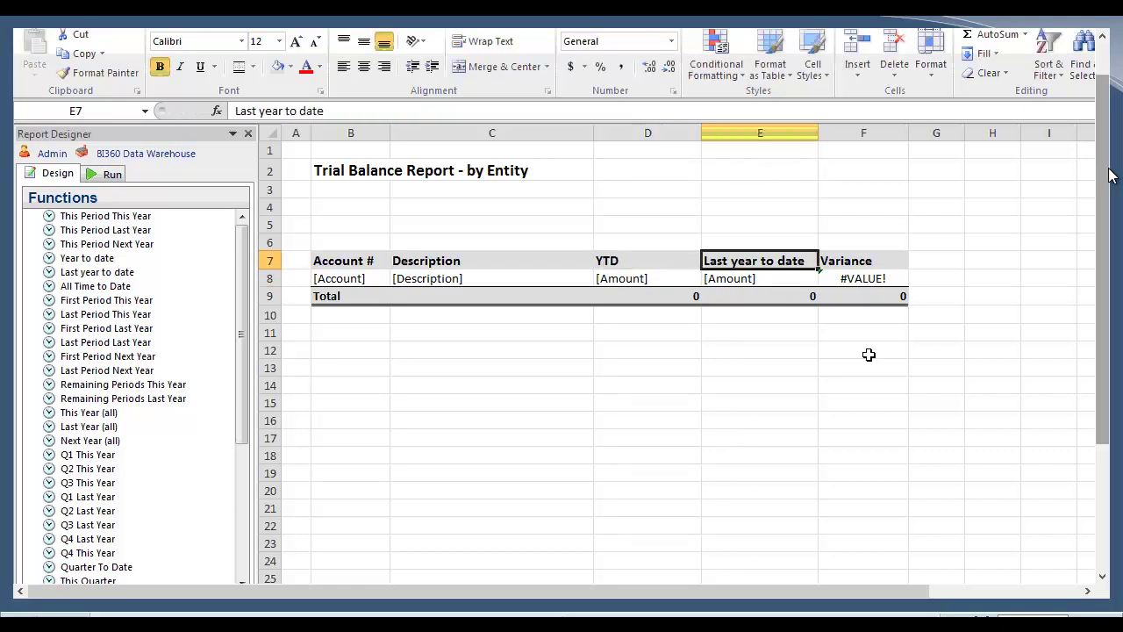
text(LYT)
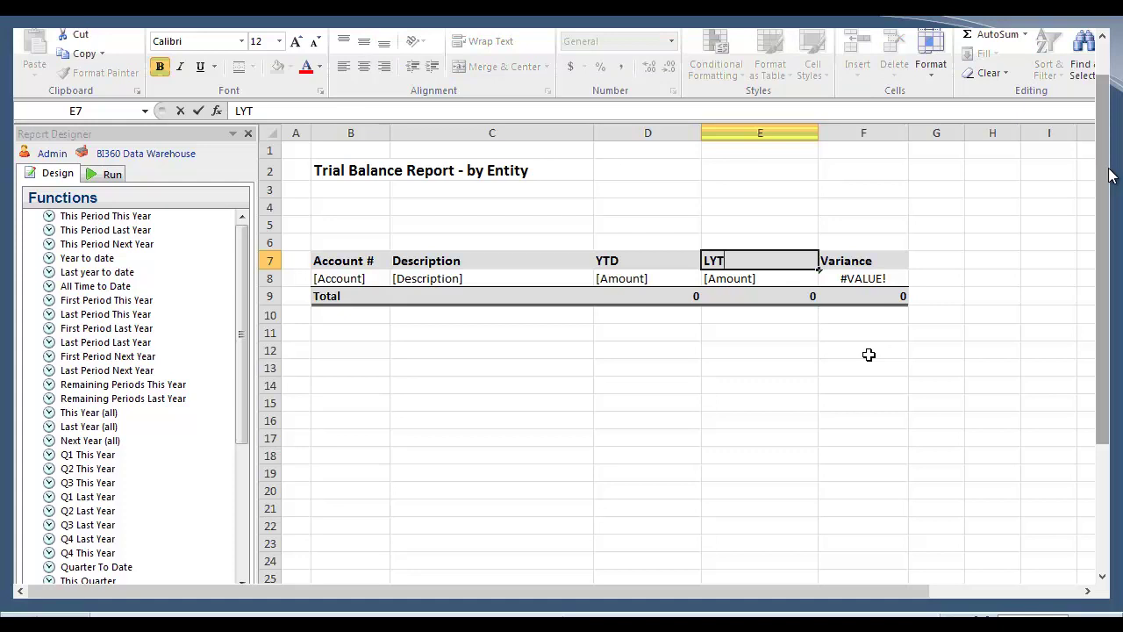
text(D)
key(Return)
key(Up)
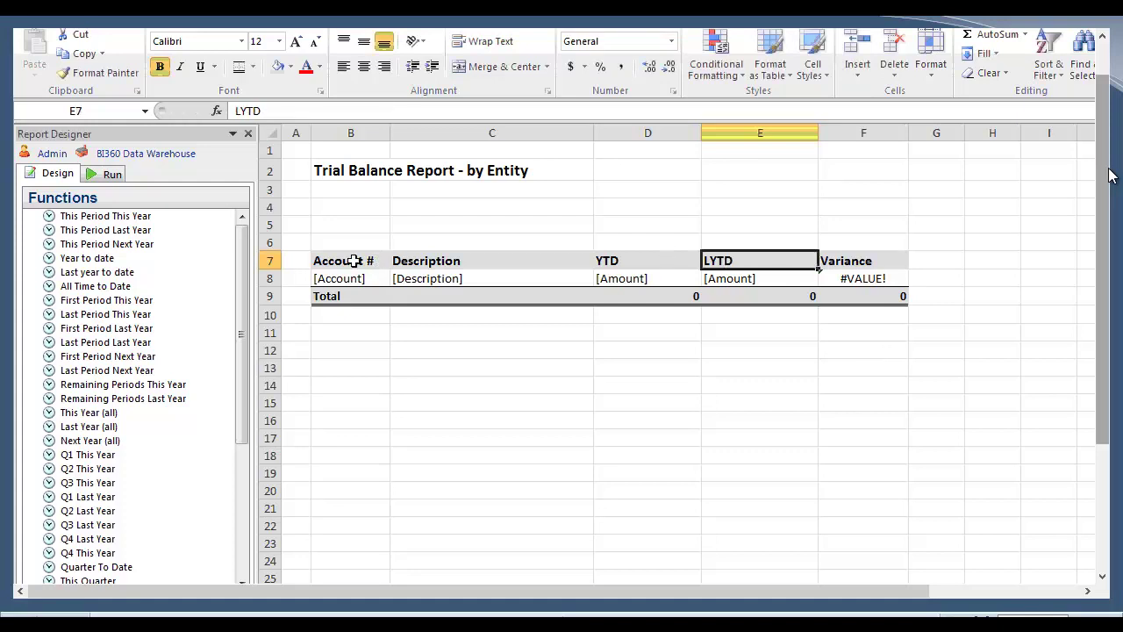
Center the header row B7:F7 and the Account cell B8 horizontally.
drag(354, 260, 865, 260)
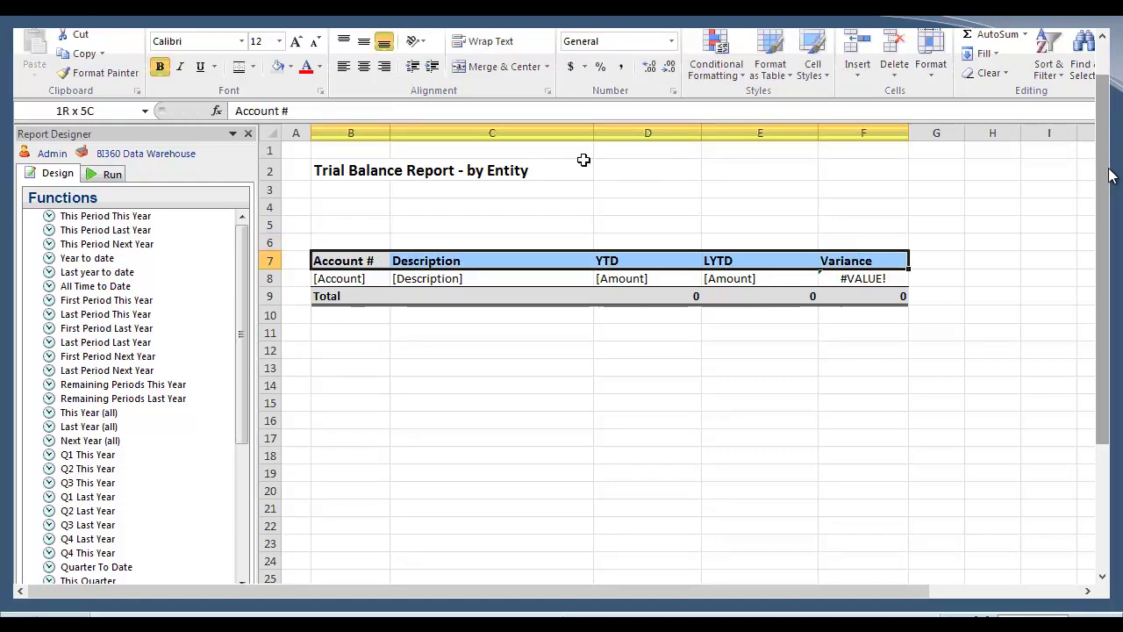
click(364, 70)
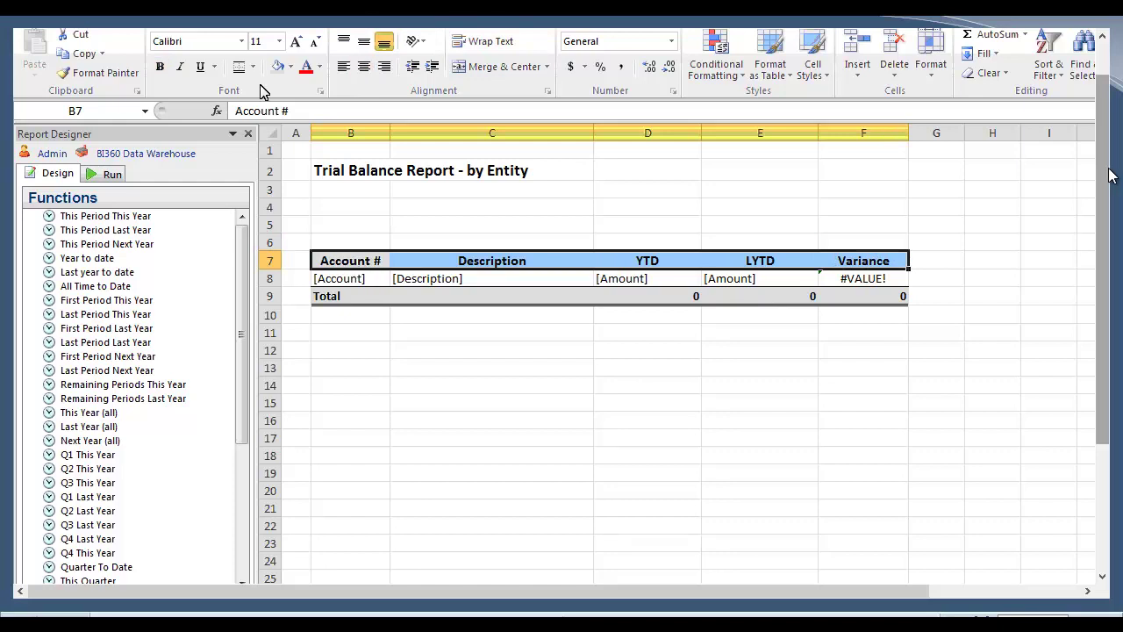
key(Down)
click(365, 67)
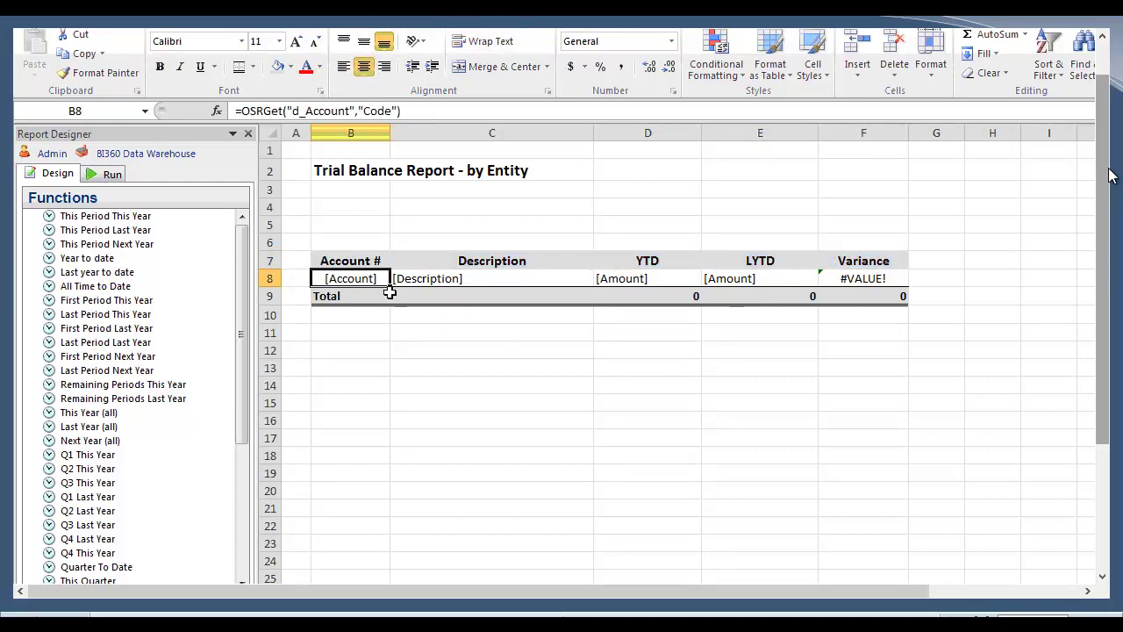
Run the trial balance report for period 201201 and look over its YTD and LYTD columns.
click(112, 173)
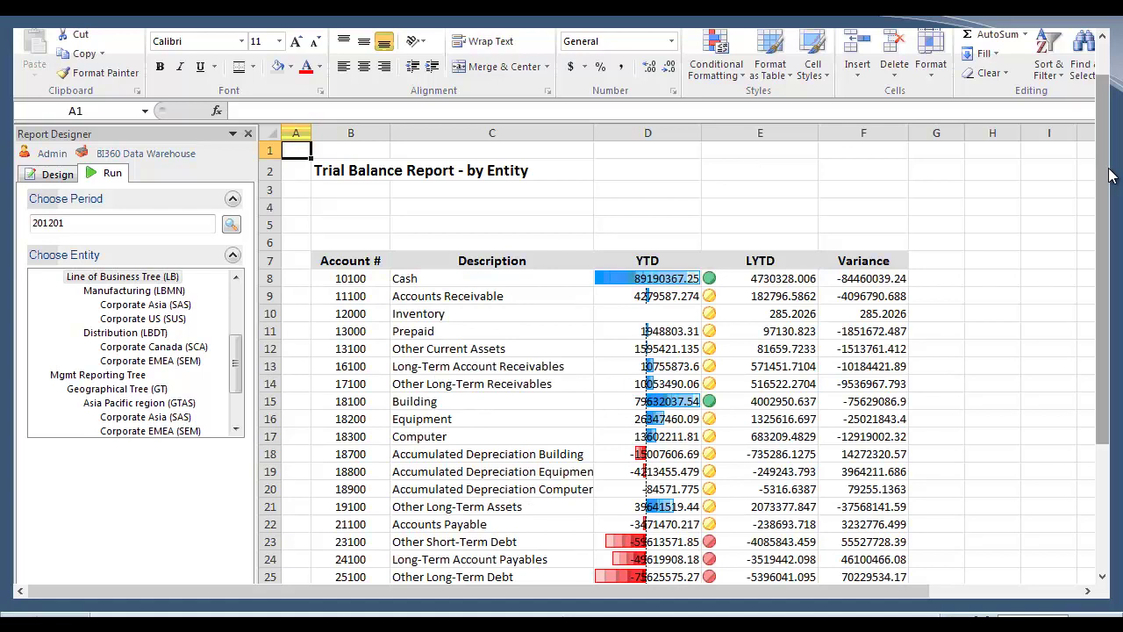
scroll(760, 263, down, 1)
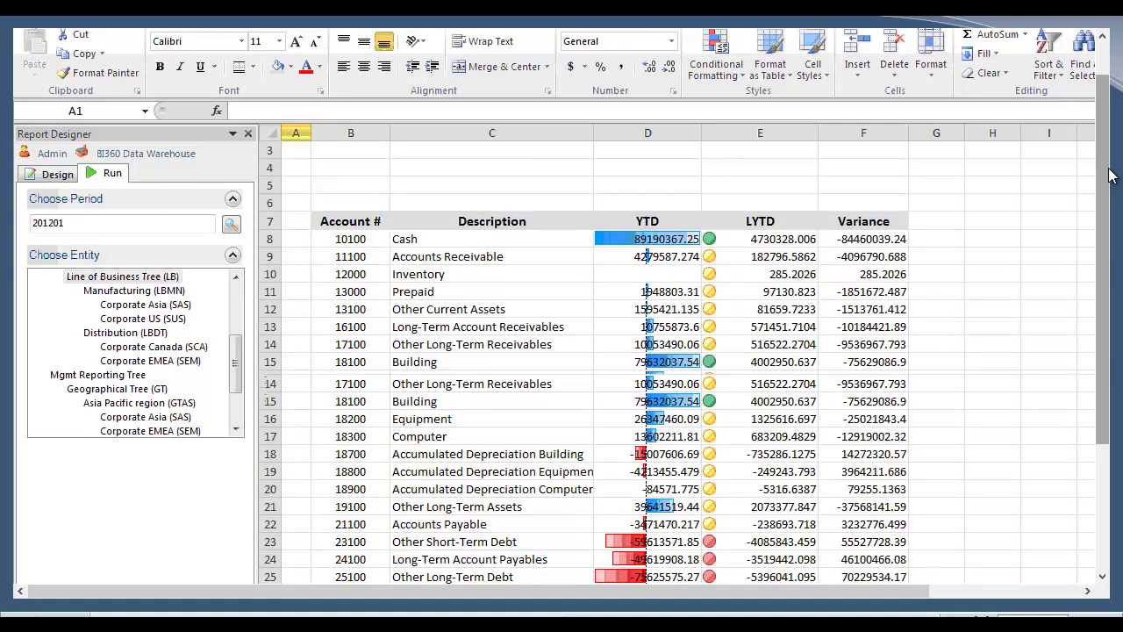
click(647, 221)
click(760, 221)
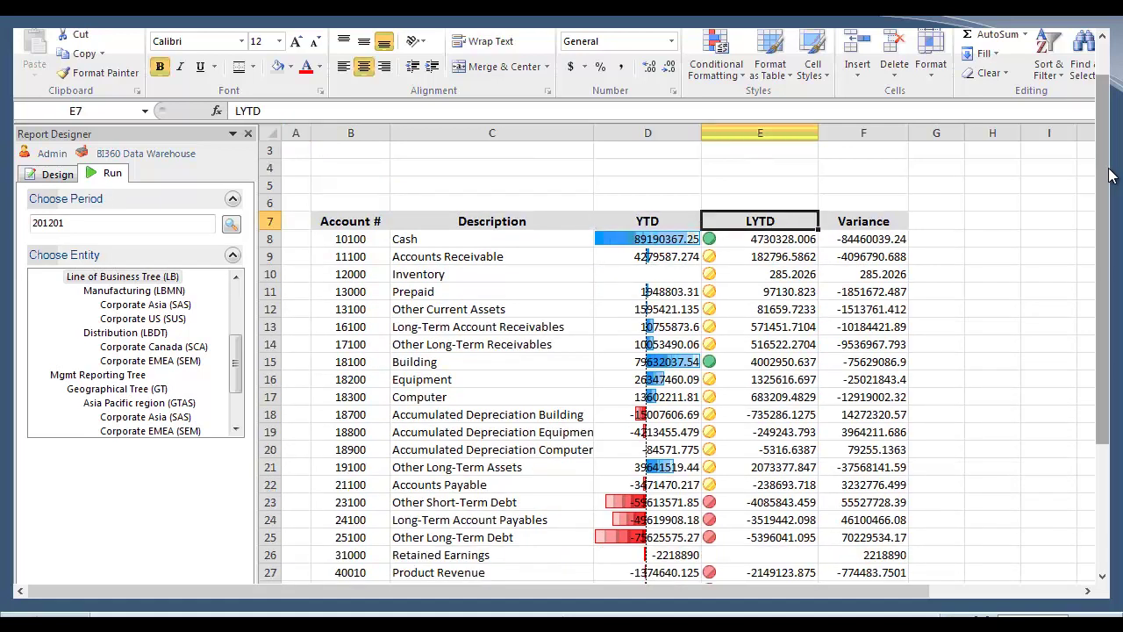
scroll(1110, 176, down, 4)
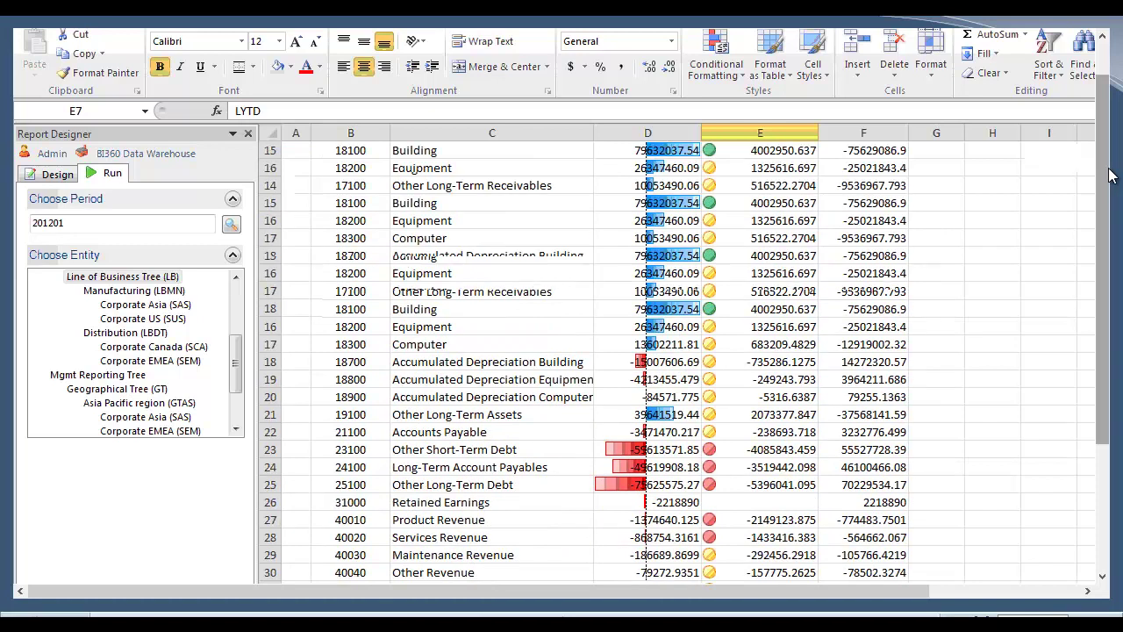
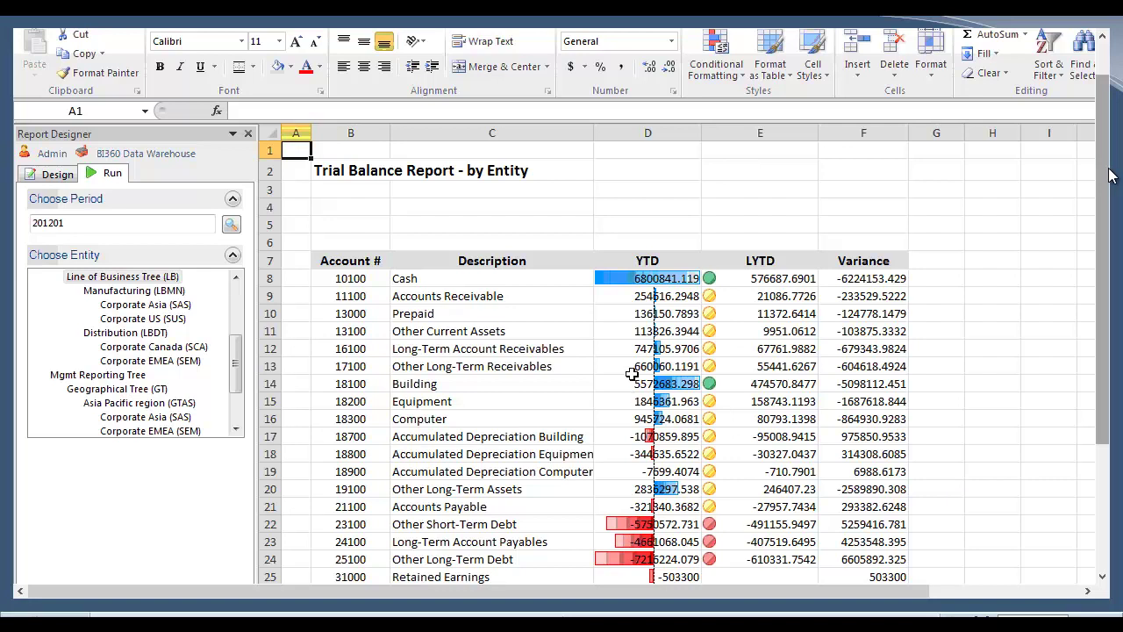
Drill down on the Cash YTD amount in D8 and examine its General Ledger transactions across the columns.
right_click(641, 274)
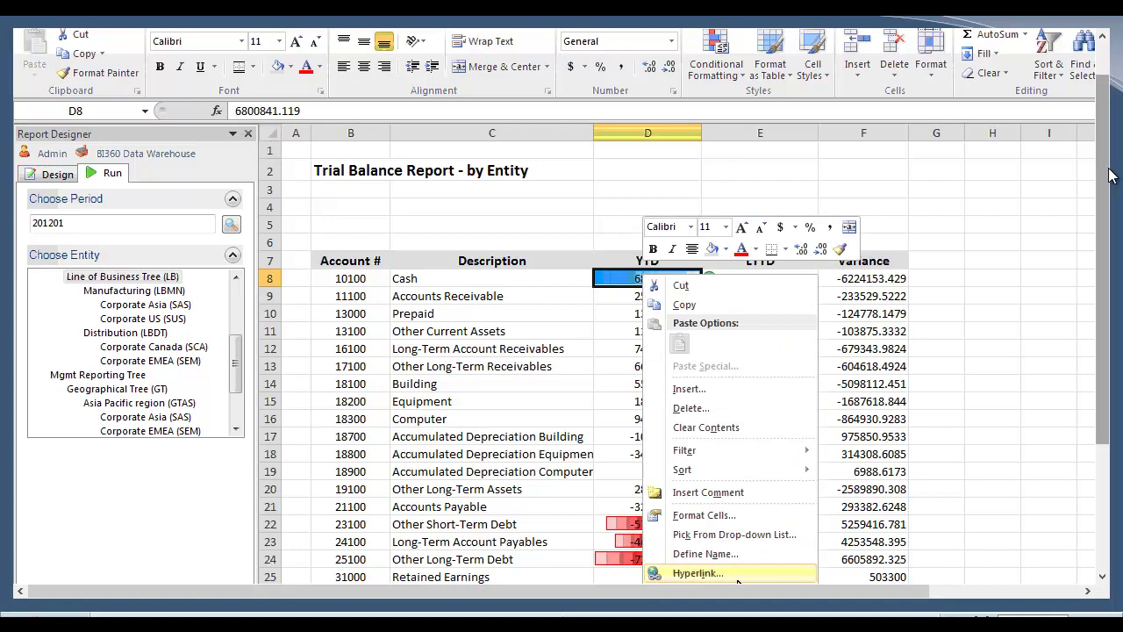
double_click(498, 298)
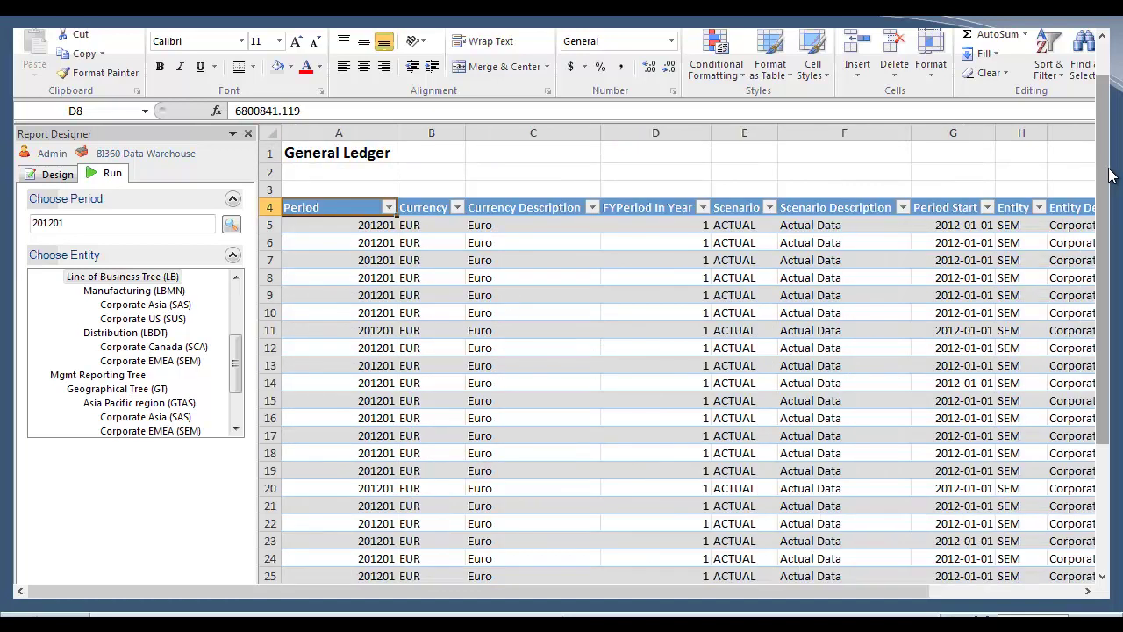
scroll(1109, 175, right, 1)
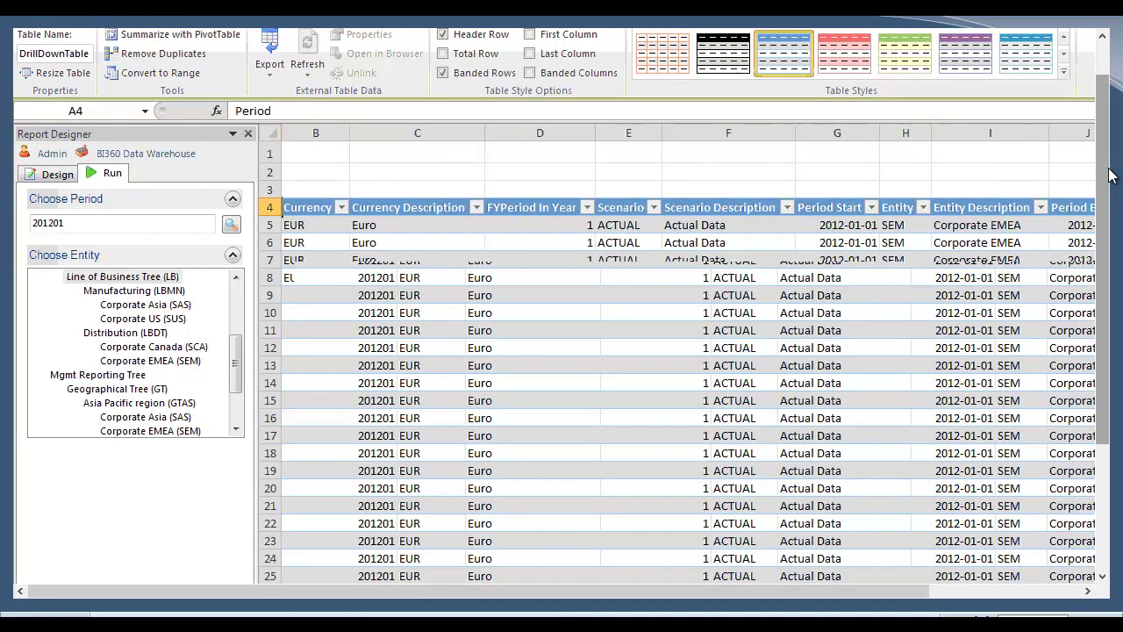
scroll(1109, 176, right, 4)
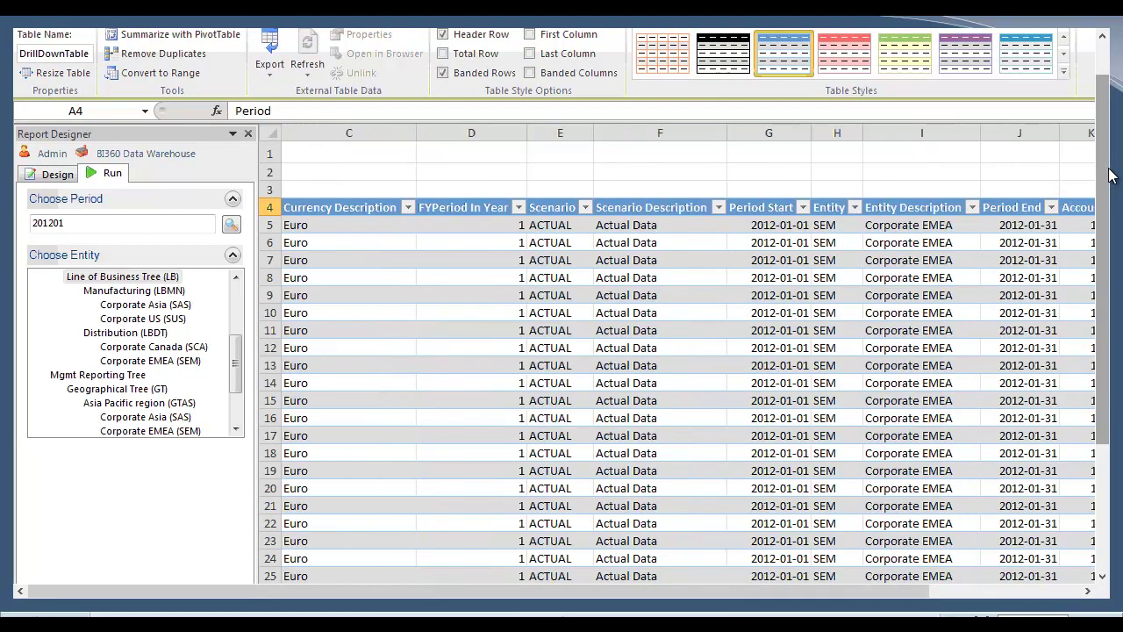
scroll(1109, 176, right, 3)
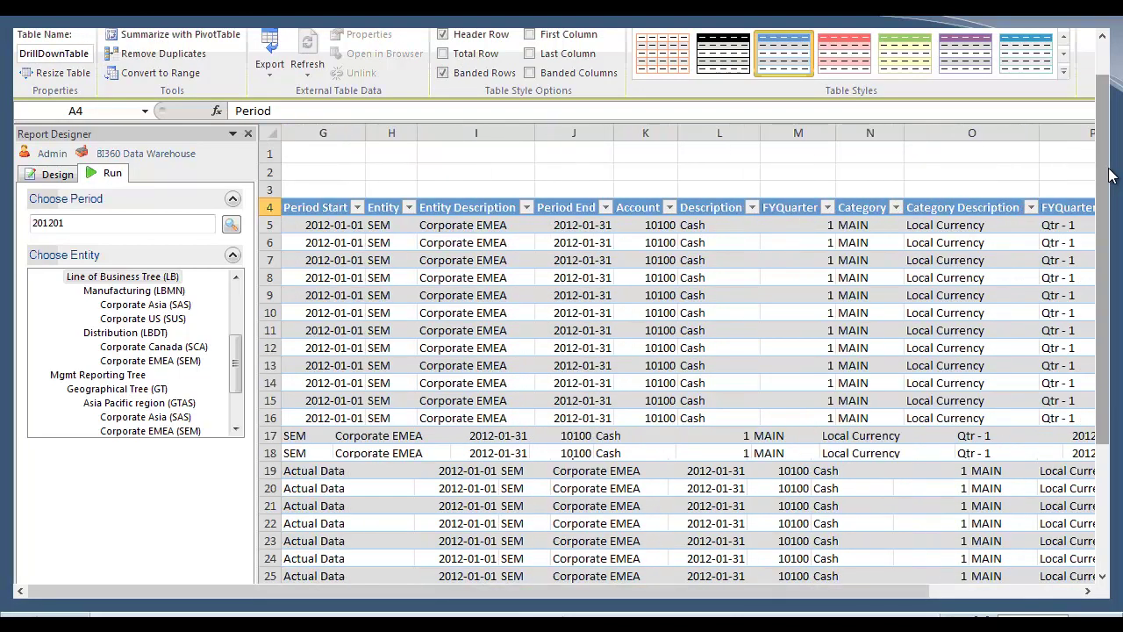
scroll(1109, 175, right, 3)
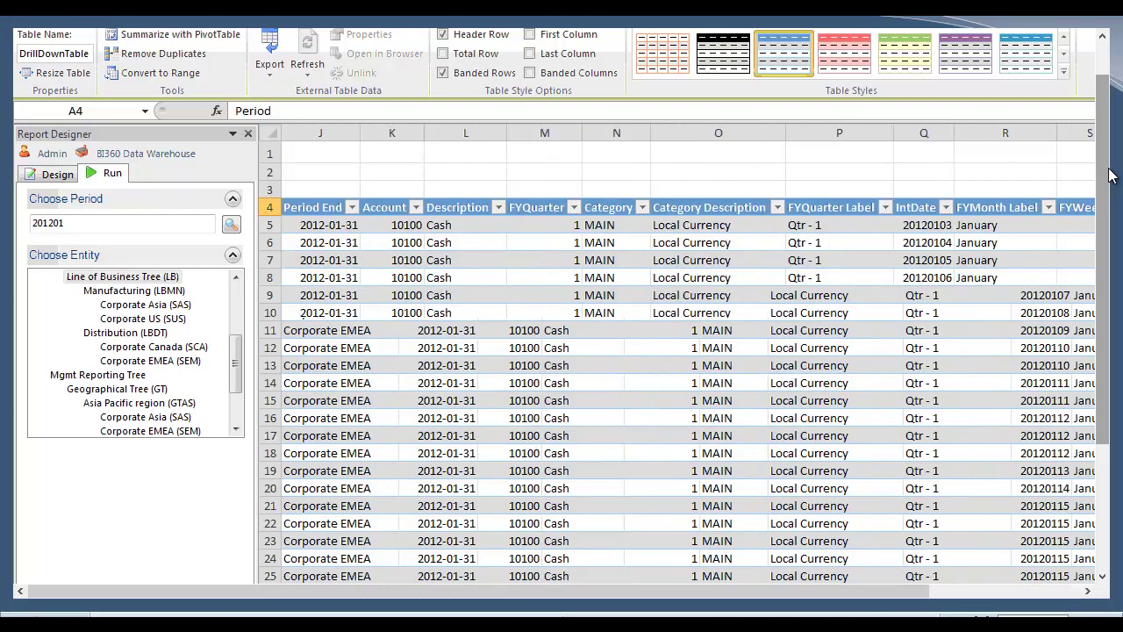
scroll(1109, 175, right, 3)
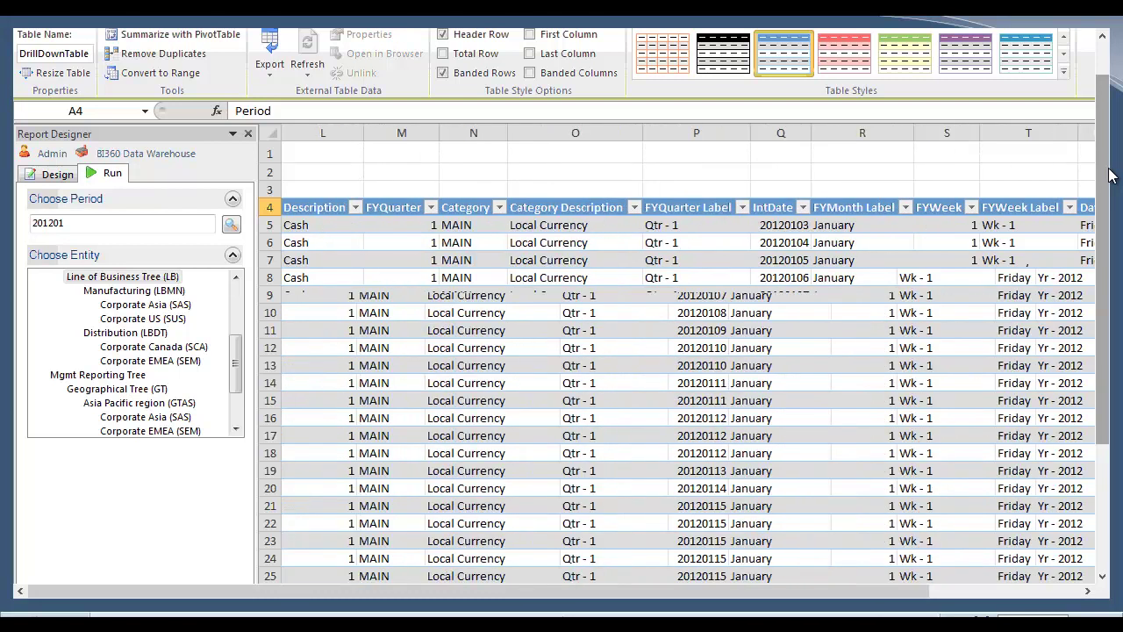
scroll(1109, 176, right, 1)
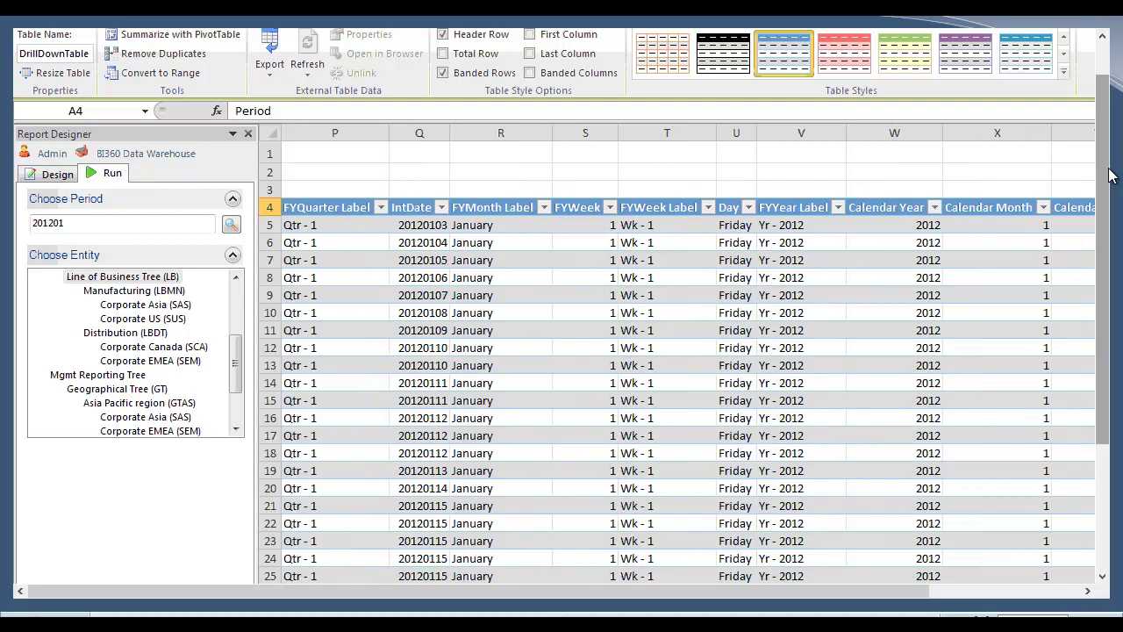
scroll(1109, 175, right, 12)
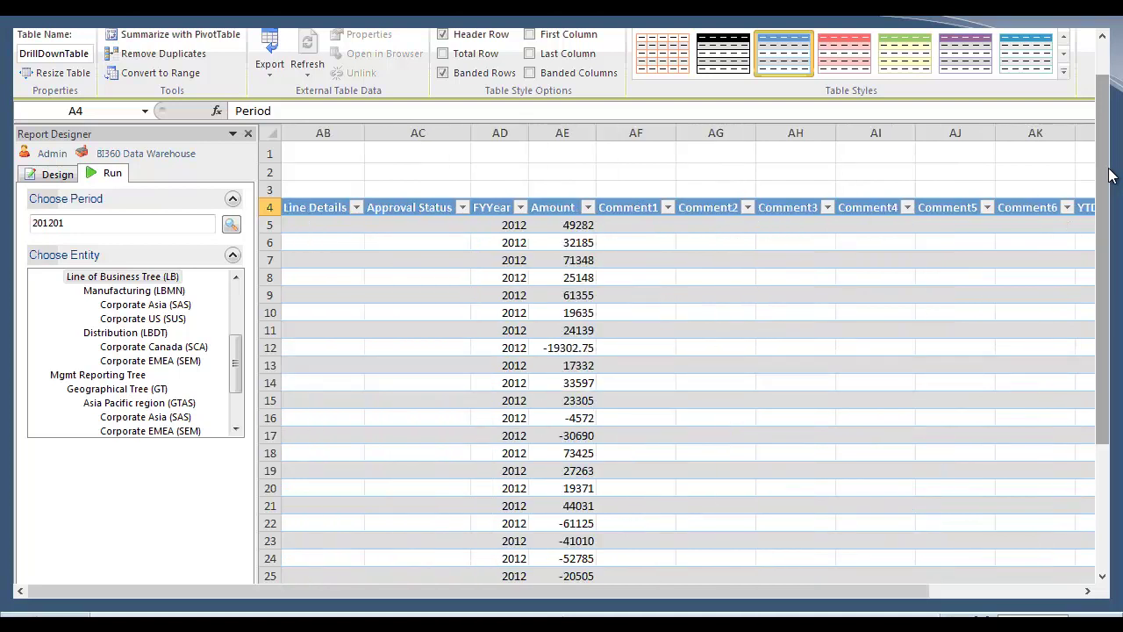
scroll(1109, 175, left, 20)
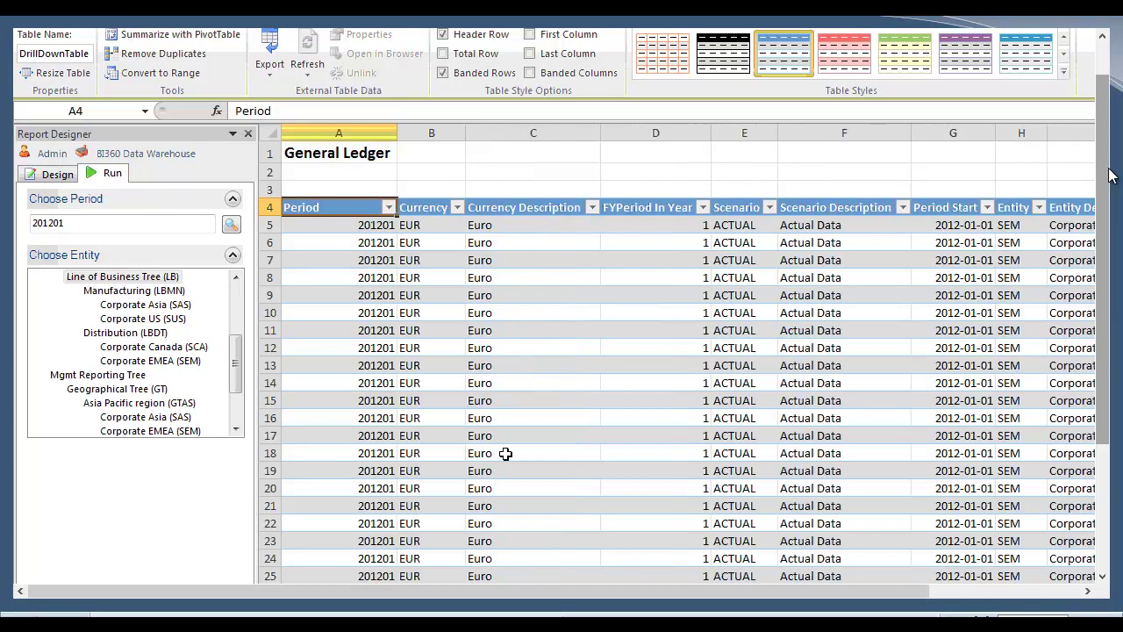
drag(426, 219, 518, 558)
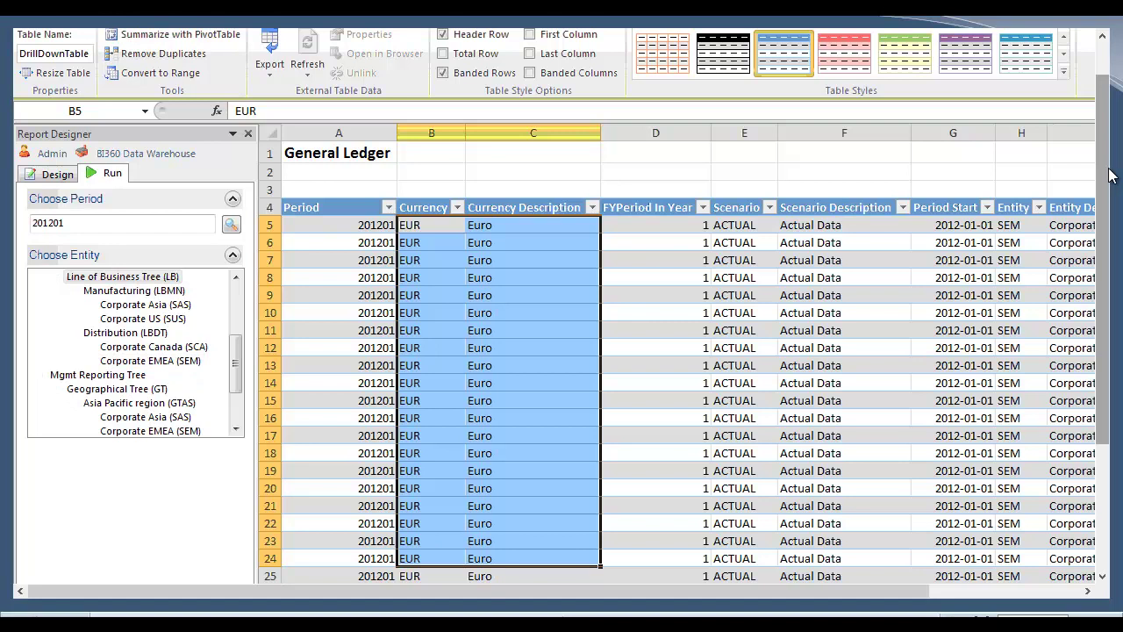
Check the YTD and LYTD figures on the next entity's sheet and return to the amount cells in the report design.
key(ctrl+Page_Down)
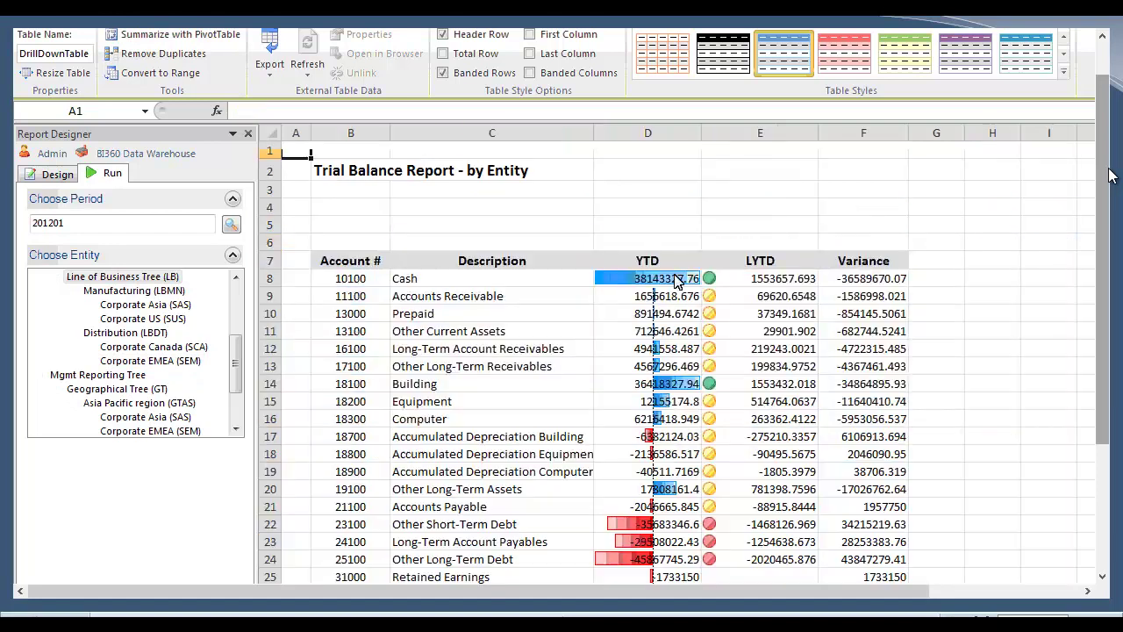
drag(667, 281, 666, 413)
drag(668, 351, 745, 489)
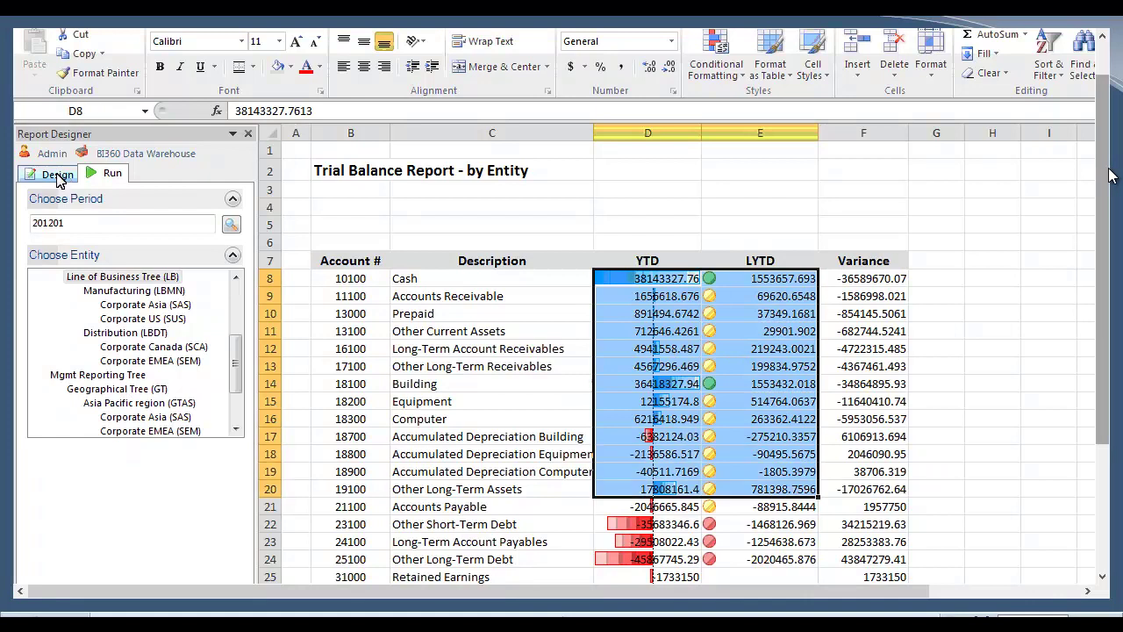
click(57, 174)
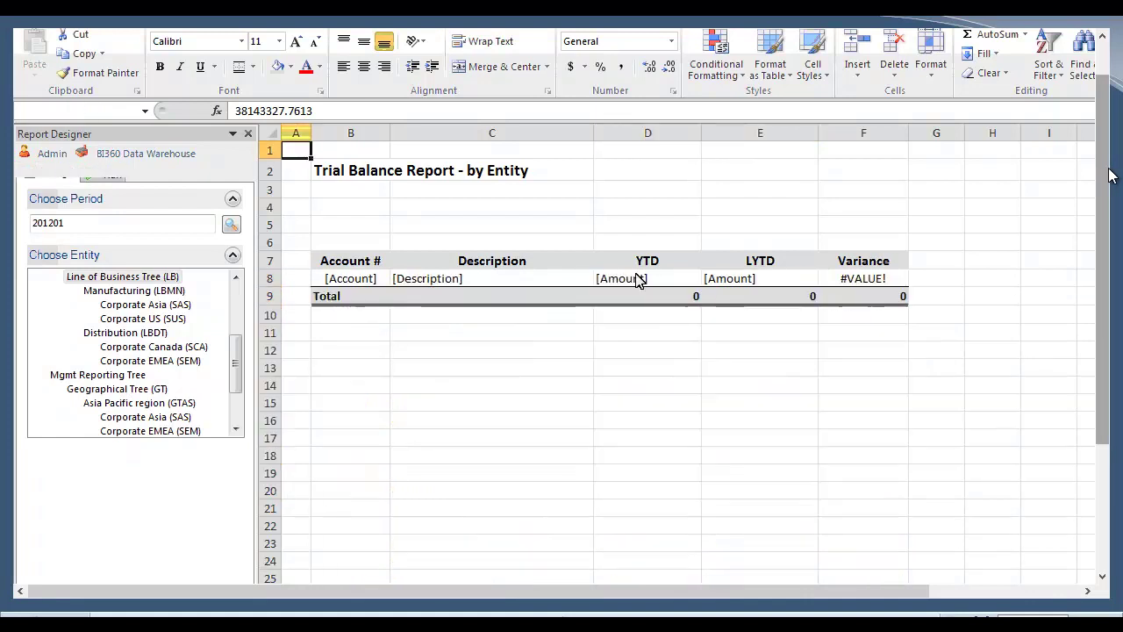
drag(637, 283, 852, 294)
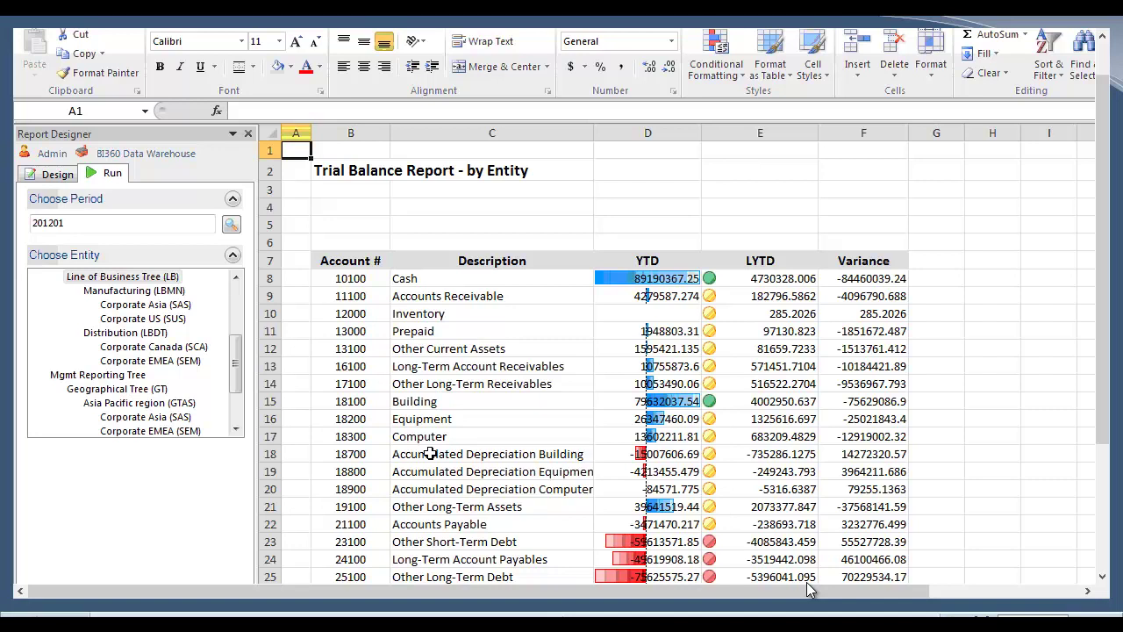
Collapse the Alternative Mgmt Reporting and Business Function trees and run the report for Asia Pacific region (GTAS) in the Mgmt Reporting Tree.
scroll(242, 350, up, 3)
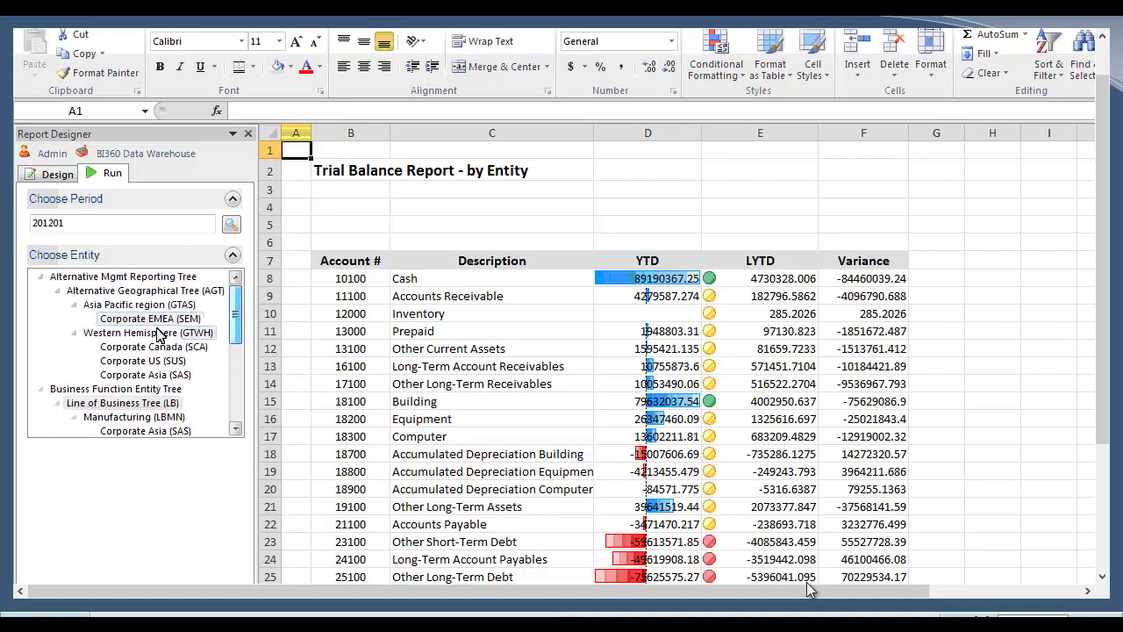
click(39, 277)
click(40, 290)
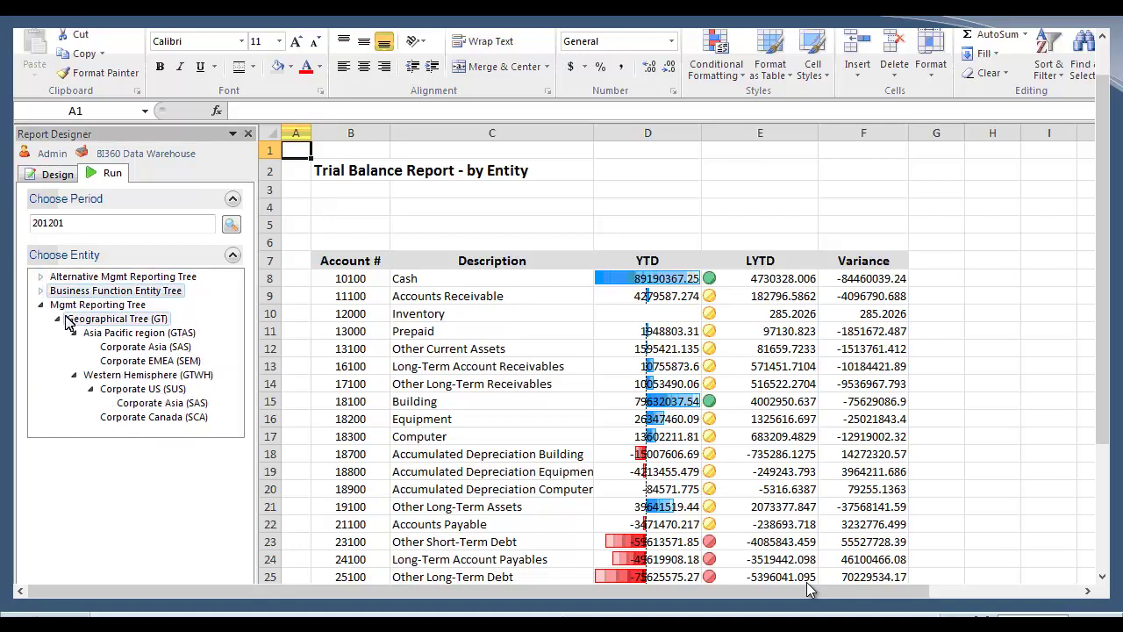
click(131, 333)
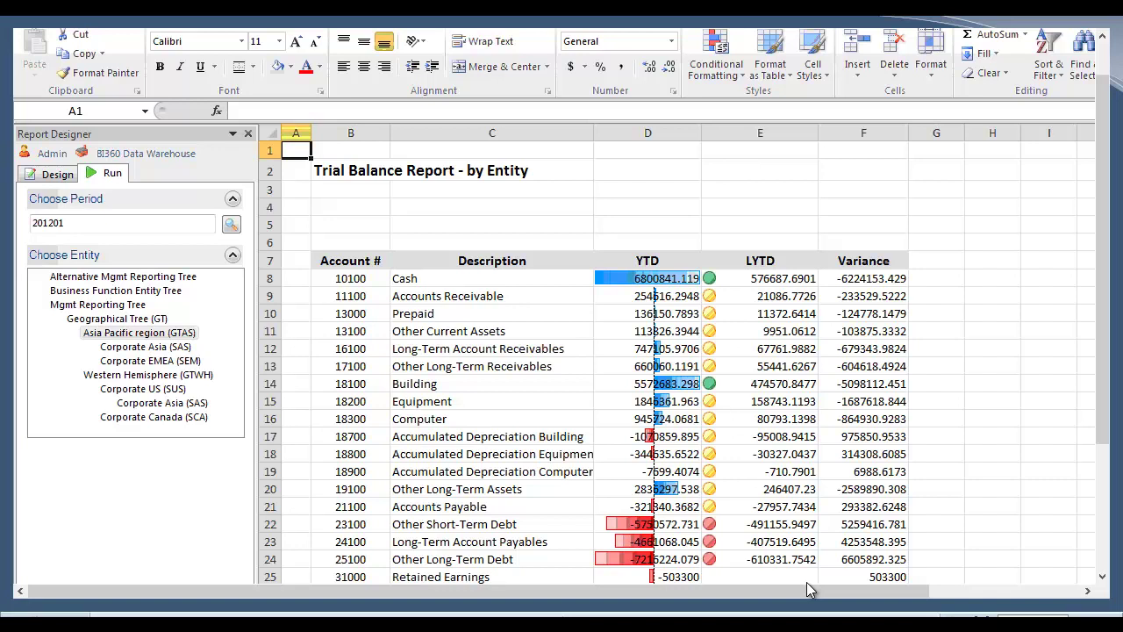
Switch to the presentation's BI360 Architecture slide.
key(alt+Tab)
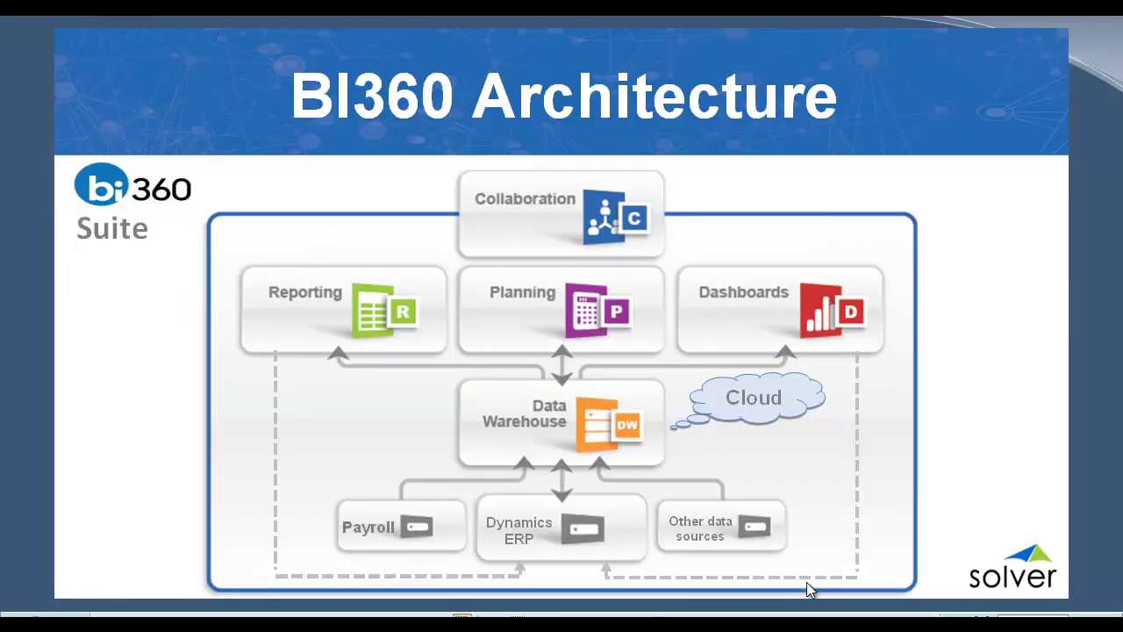